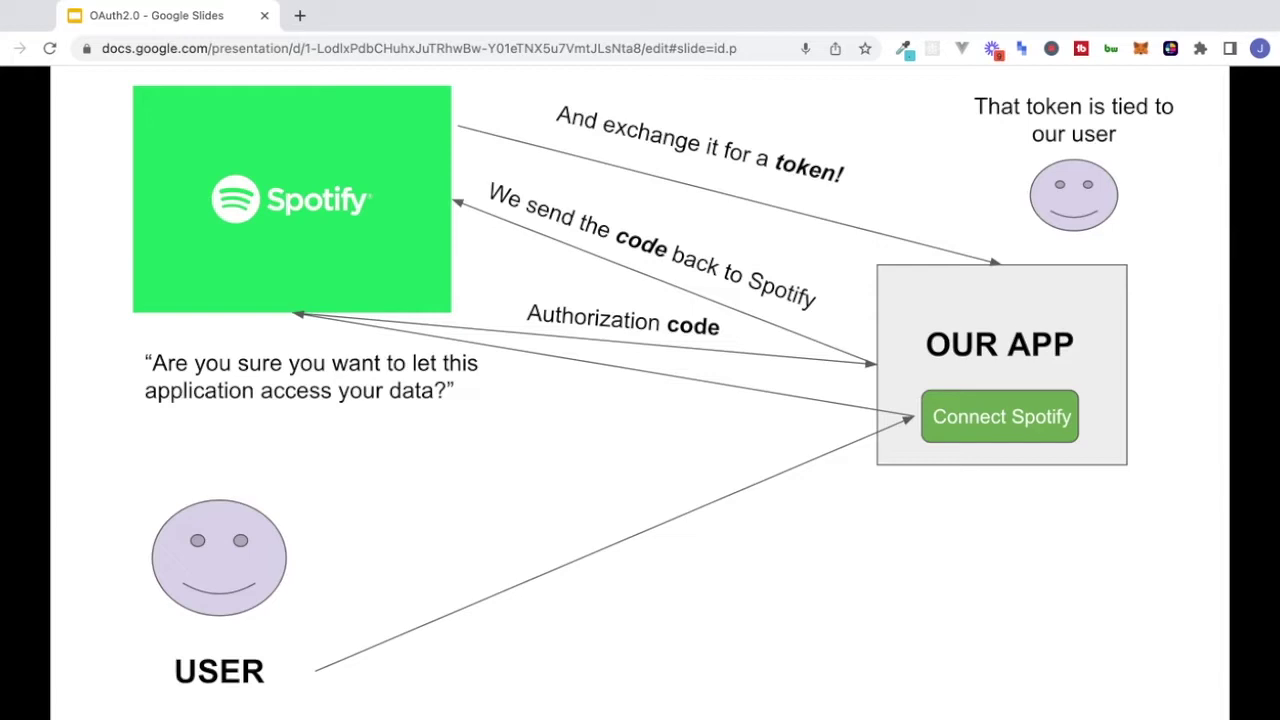
Review the authorization code flow diagram and the Request User Authorization section in Spotify's guide, highlighting the /authorize endpoint
{"action": "key", "text": "Right"}
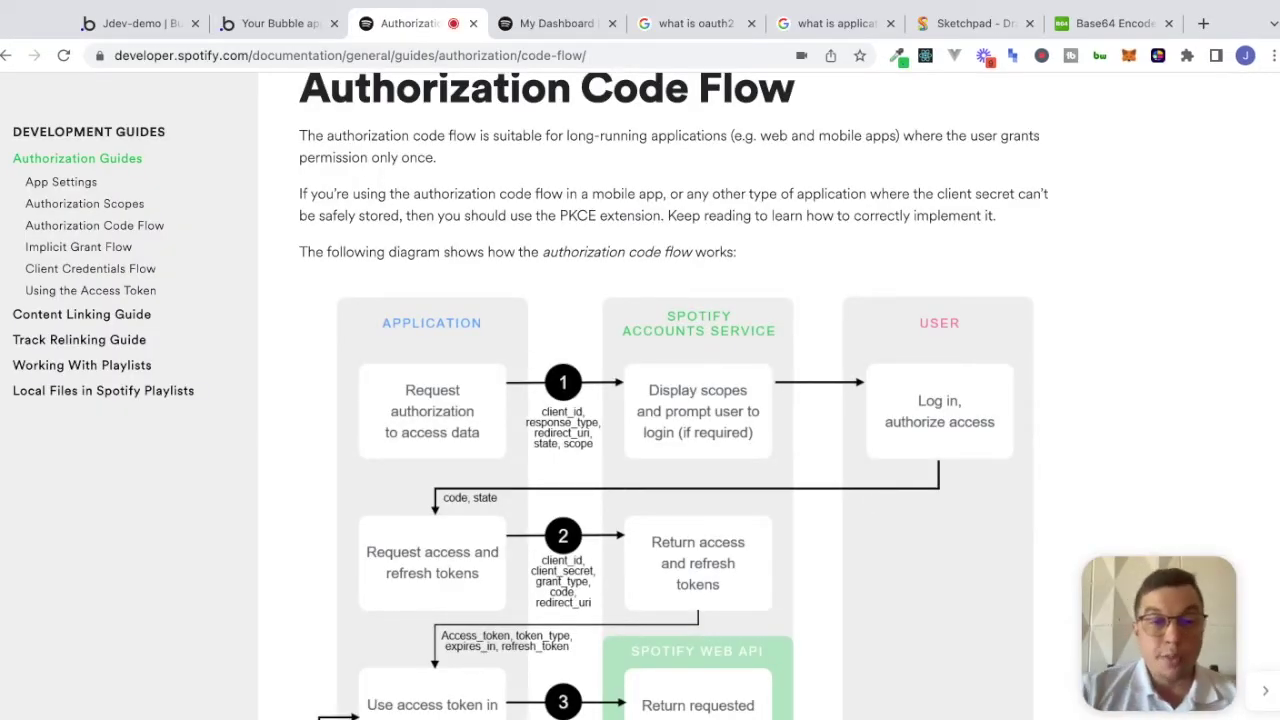
{"action": "scroll", "coordinate": [668, 73], "scroll_direction": "down", "scroll_amount": 2}
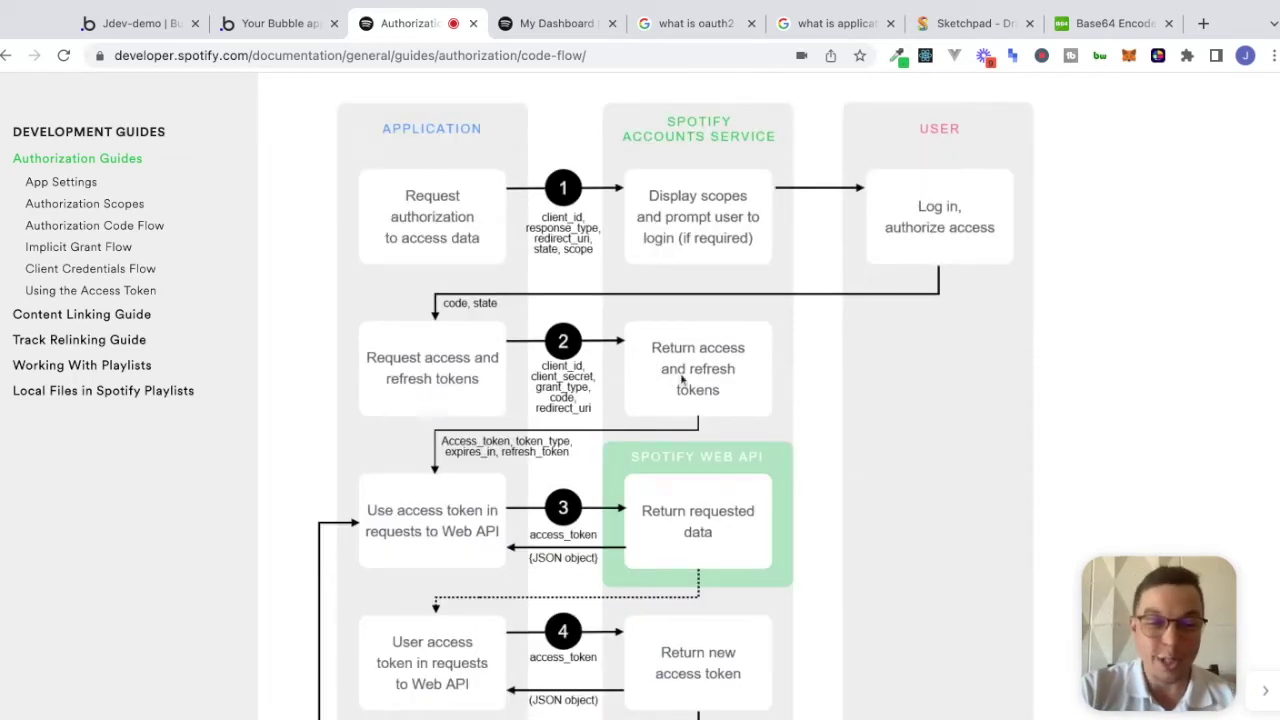
{"action": "scroll", "coordinate": [682, 378], "scroll_direction": "down", "scroll_amount": 2}
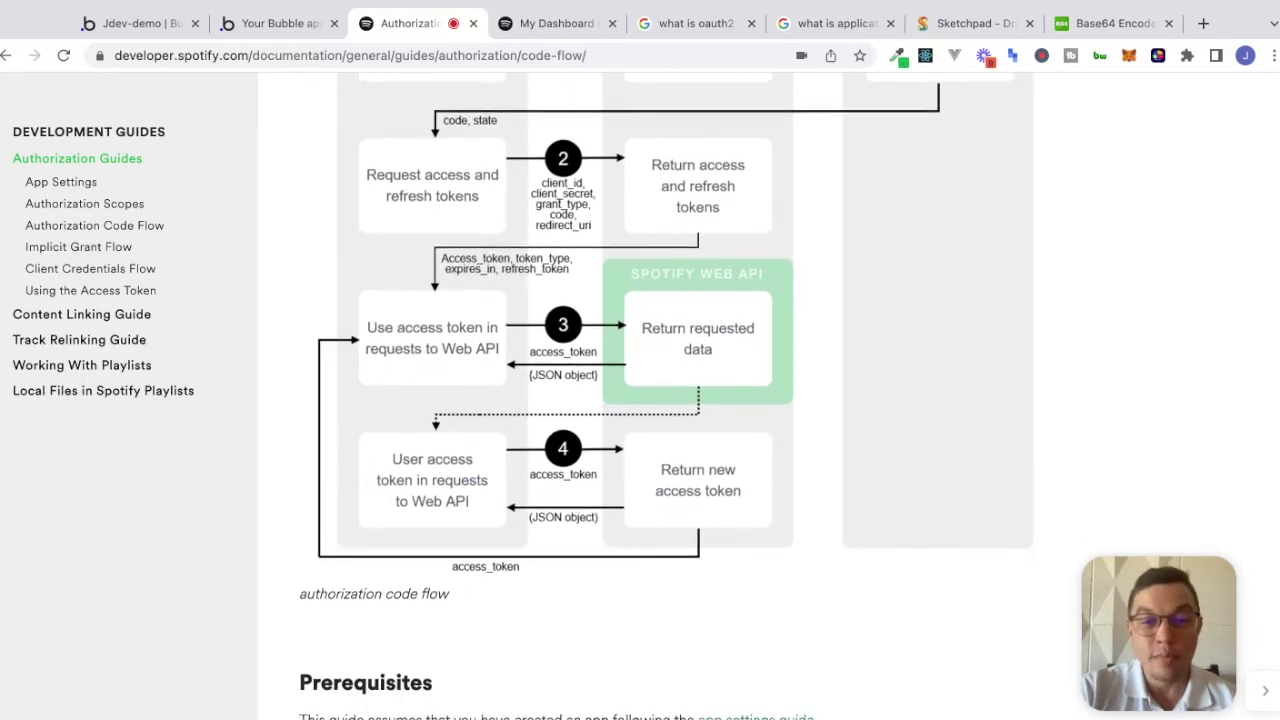
{"action": "scroll", "coordinate": [876, 132], "scroll_direction": "up", "scroll_amount": 2}
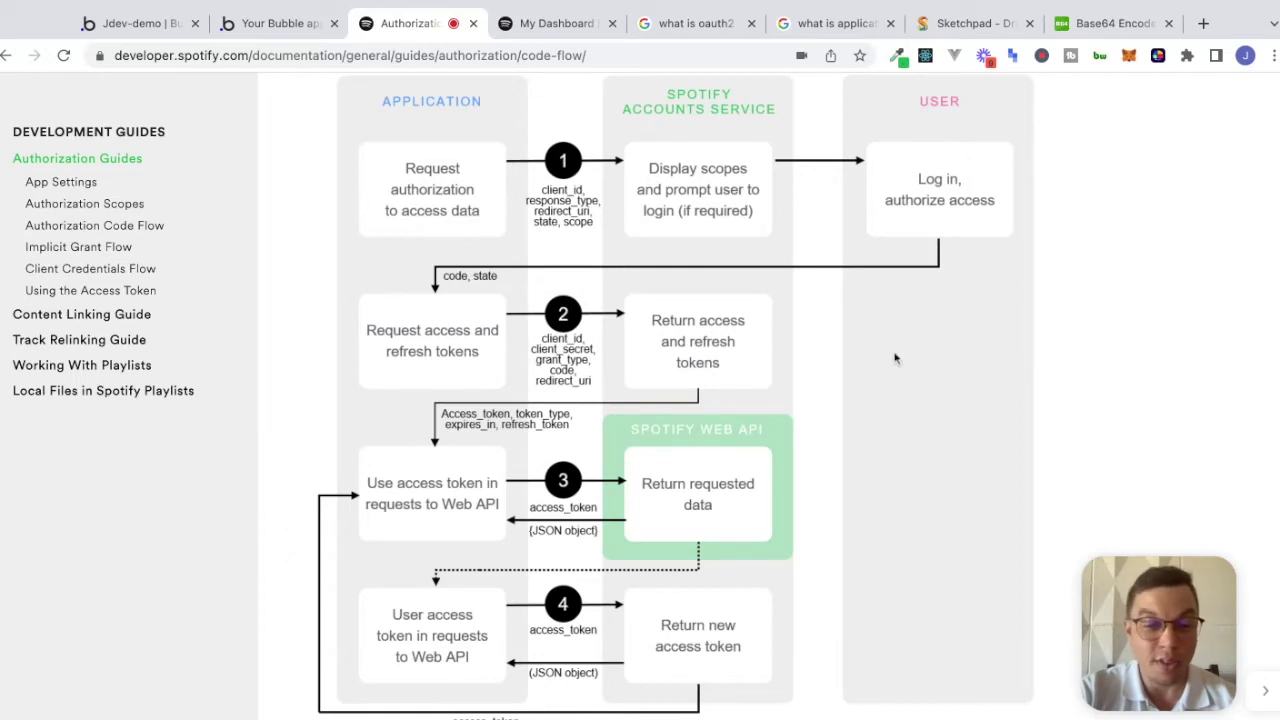
{"action": "scroll", "coordinate": [895, 358], "scroll_direction": "down", "scroll_amount": 5}
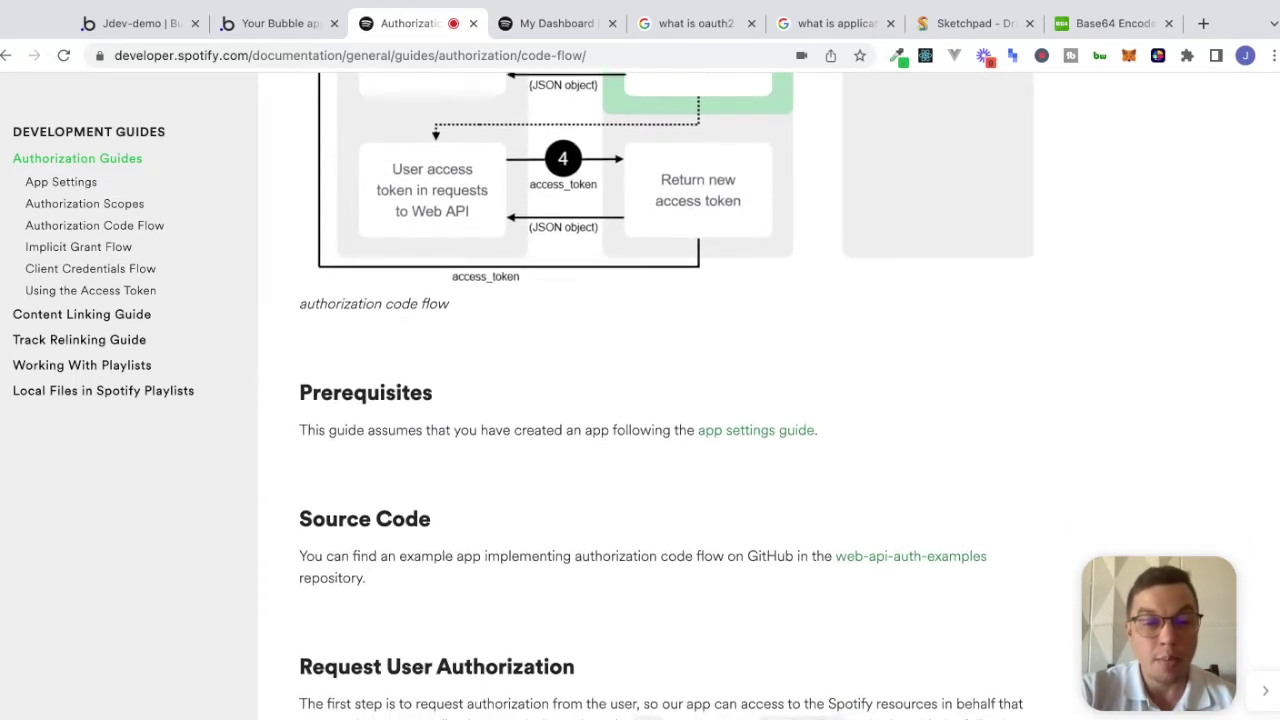
{"action": "scroll", "coordinate": [735, 300], "scroll_direction": "down", "scroll_amount": 2}
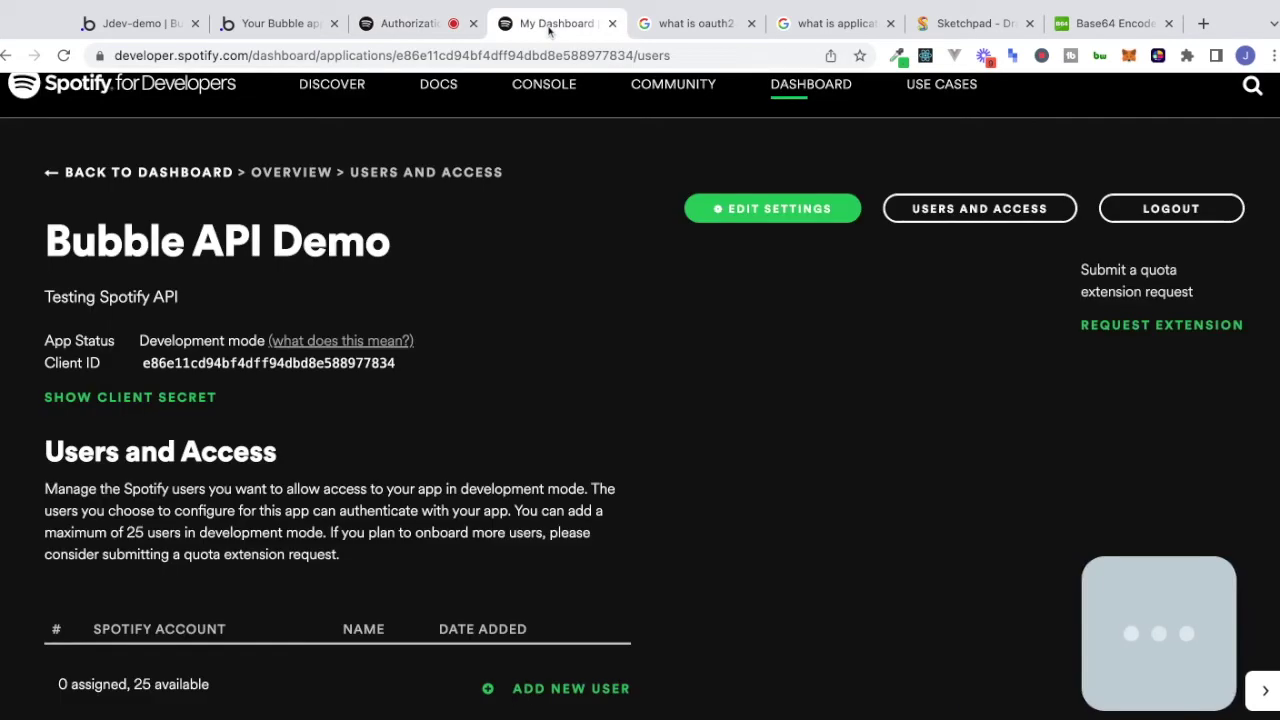
{"action": "left_click", "coordinate": [548, 28]}
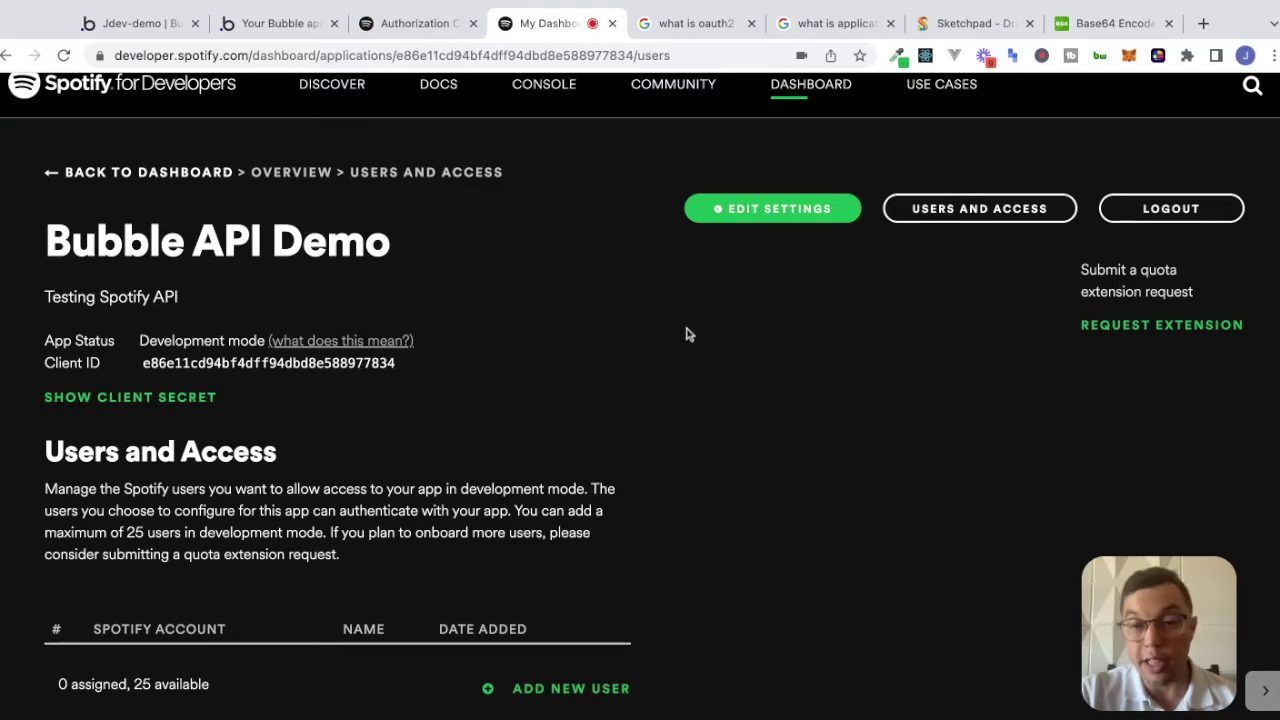
{"action": "left_click", "coordinate": [426, 24]}
{"action": "scroll", "coordinate": [1027, 472], "scroll_direction": "down", "scroll_amount": 3}
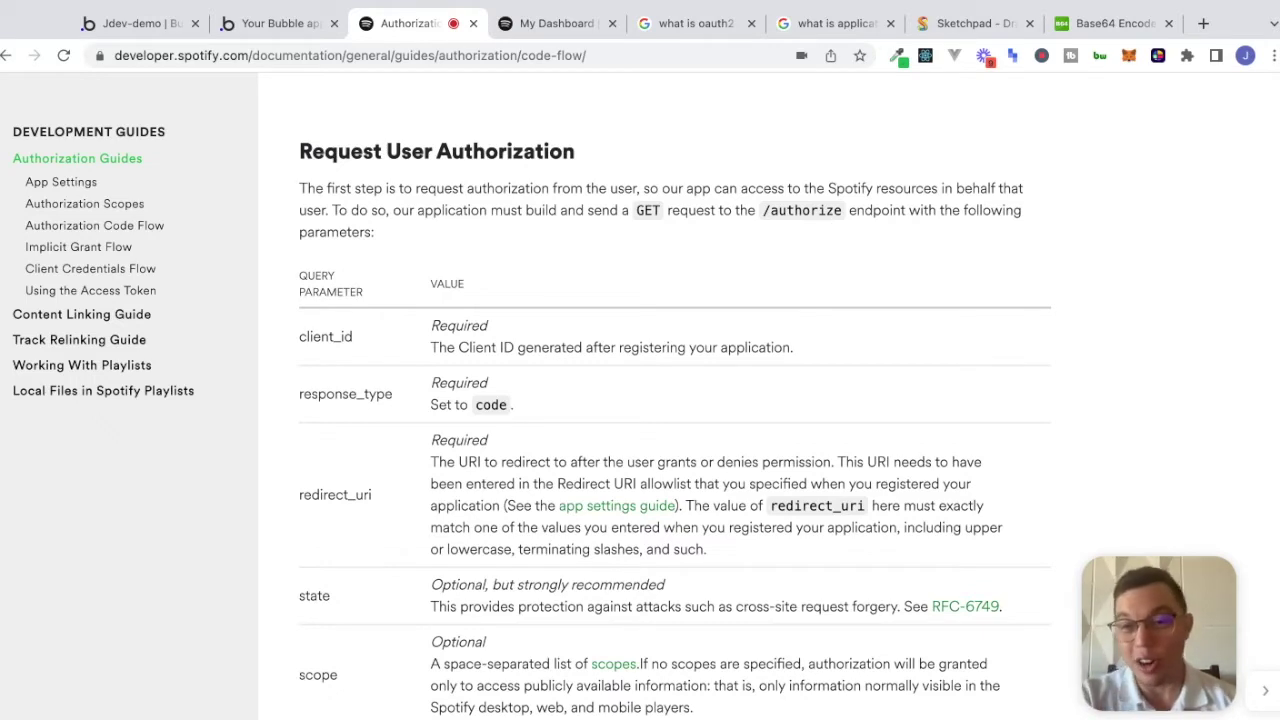
{"action": "double_click", "coordinate": [768, 213]}
{"action": "left_click_drag", "start_coordinate": [766, 213], "coordinate": [846, 211]}
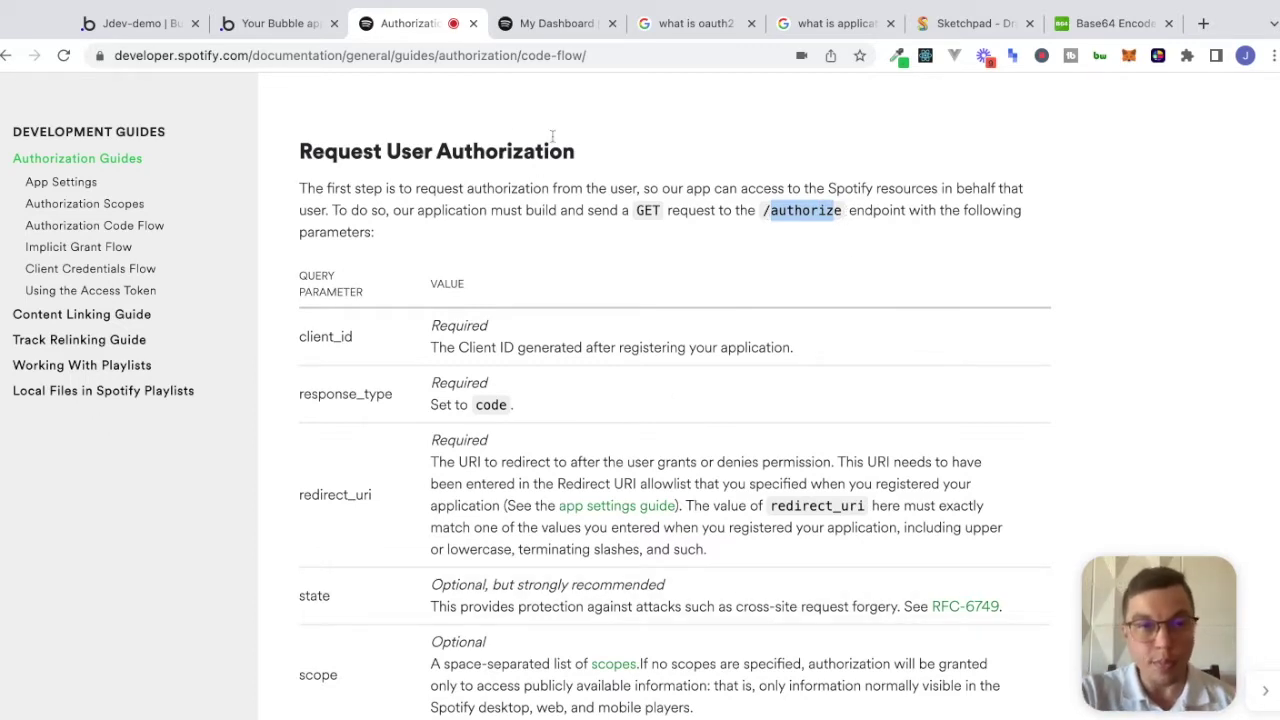
{"action": "left_click", "coordinate": [161, 39]}
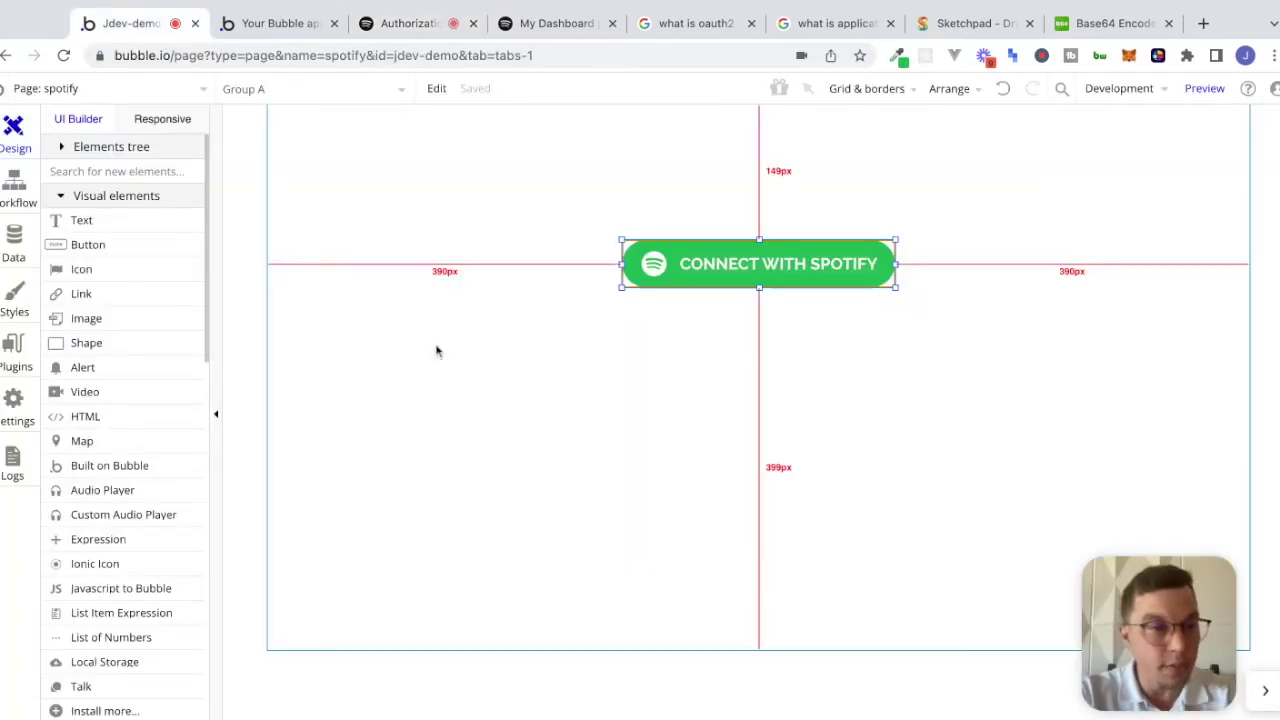
{"action": "left_click", "coordinate": [133, 232]}
{"action": "mouse_move", "coordinate": [447, 138]}
{"action": "left_mouse_down"}
{"action": "mouse_move", "coordinate": [612, 138]}
{"action": "mouse_move", "coordinate": [822, 170]}
{"action": "left_mouse_up"}
{"action": "type", "text": "https://accounts.spotify.com/authorize"}
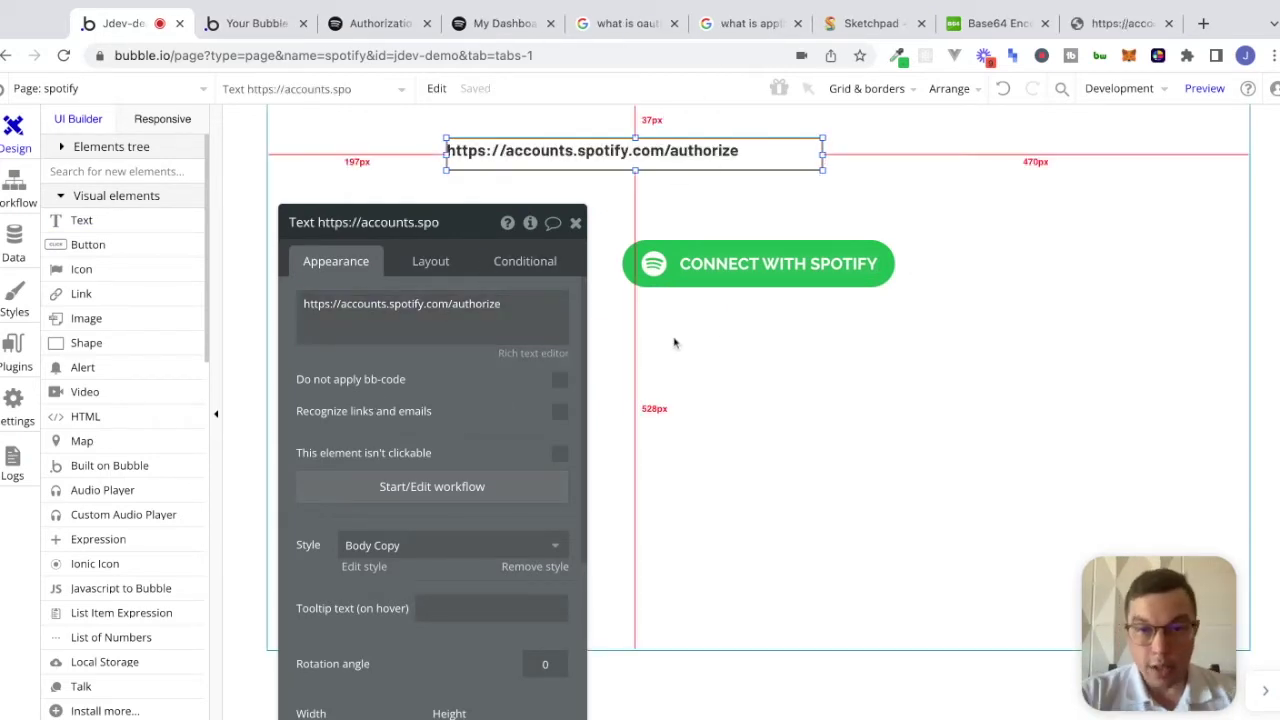
Rename the Connect with Spotify button's group as "Group connectSpotify"
{"action": "left_click", "coordinate": [803, 248]}
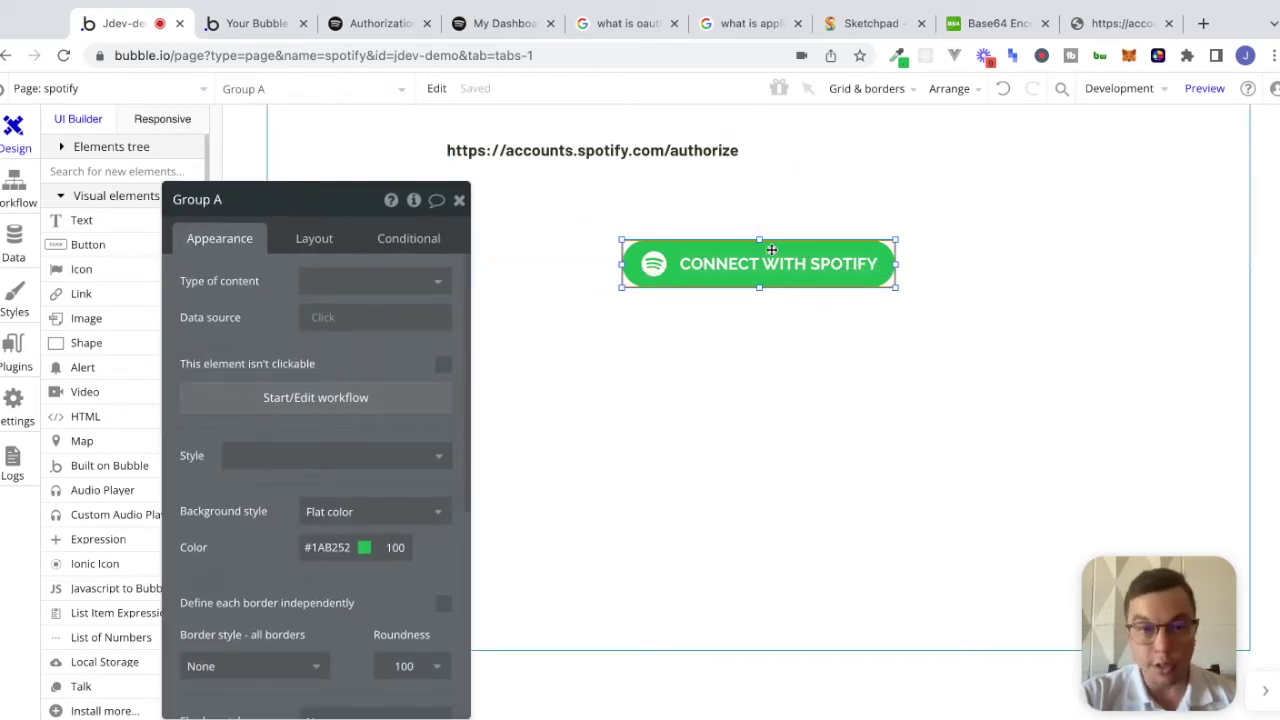
{"action": "left_click", "coordinate": [249, 200]}
{"action": "key", "text": "BackSpace"}
{"action": "key", "text": "BackSpace"}
{"action": "type", "text": "connect"}
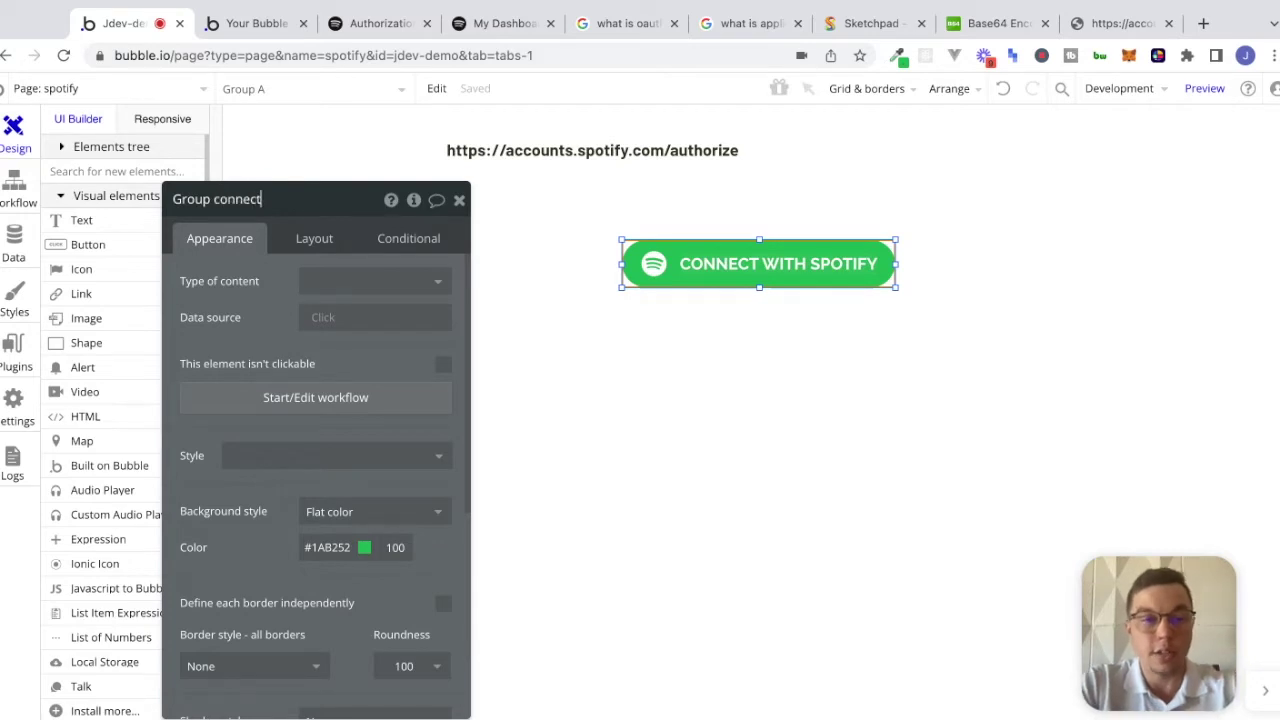
{"action": "type", "text": "Spotify"}
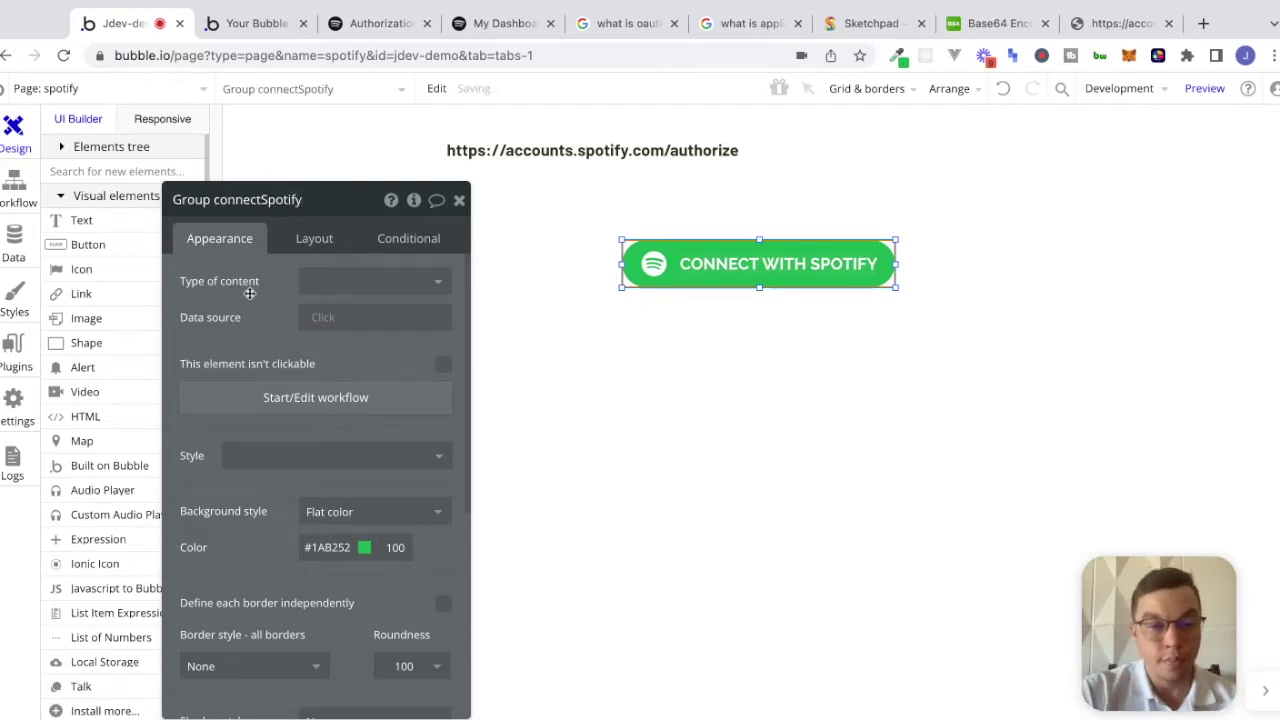
Create a workflow for when Group connectSpotify is clicked, with an "Open an external website" action
{"action": "left_click", "coordinate": [310, 400]}
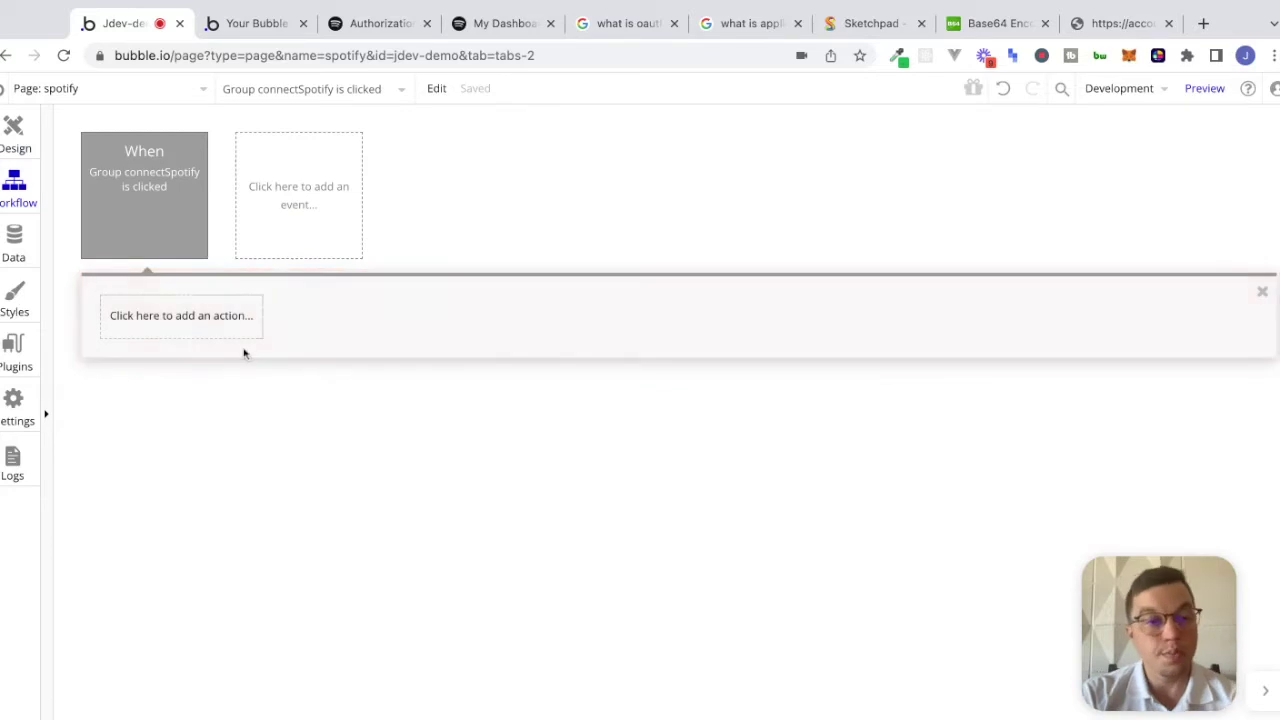
{"action": "left_click", "coordinate": [228, 330]}
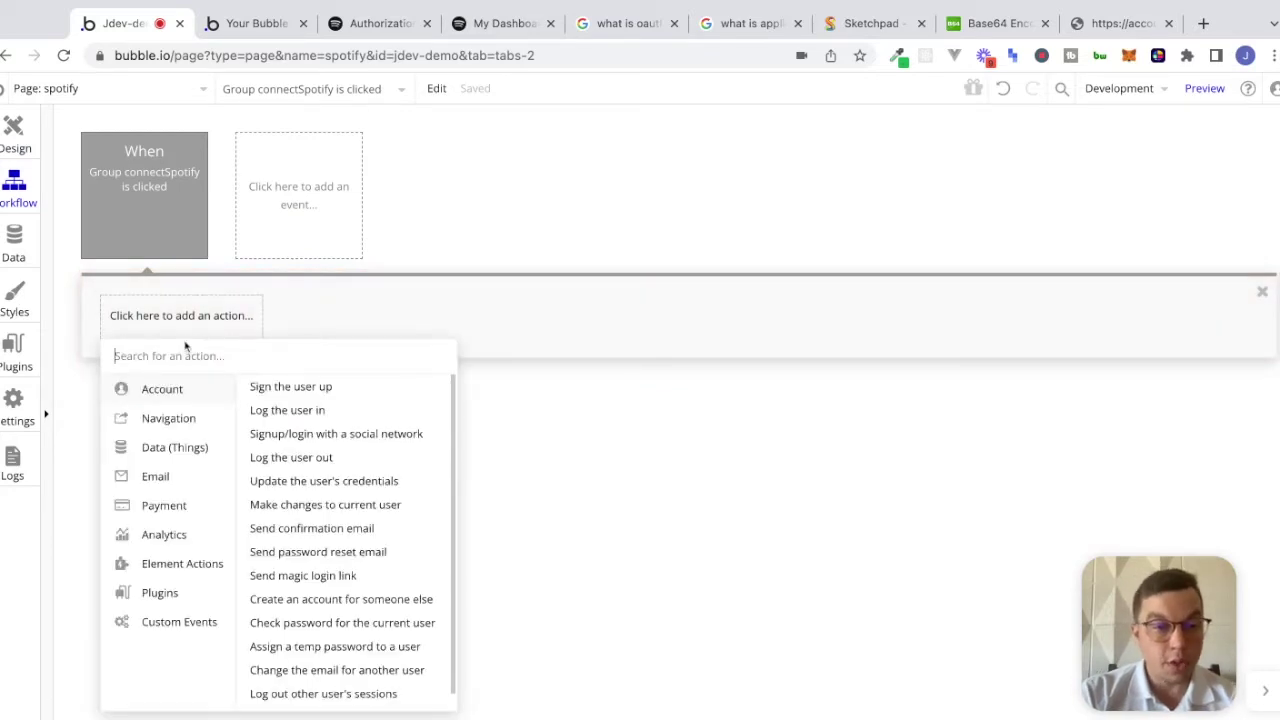
{"action": "mouse_move", "coordinate": [165, 425]}
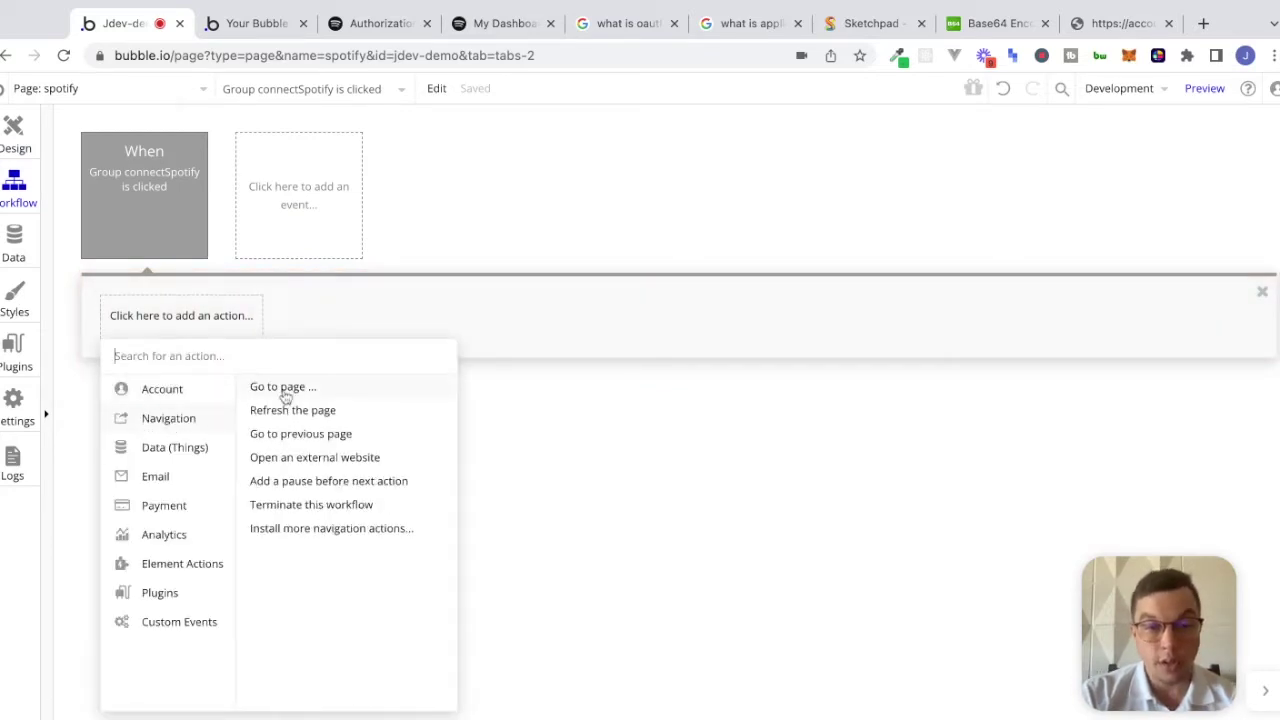
{"action": "left_click", "coordinate": [314, 460]}
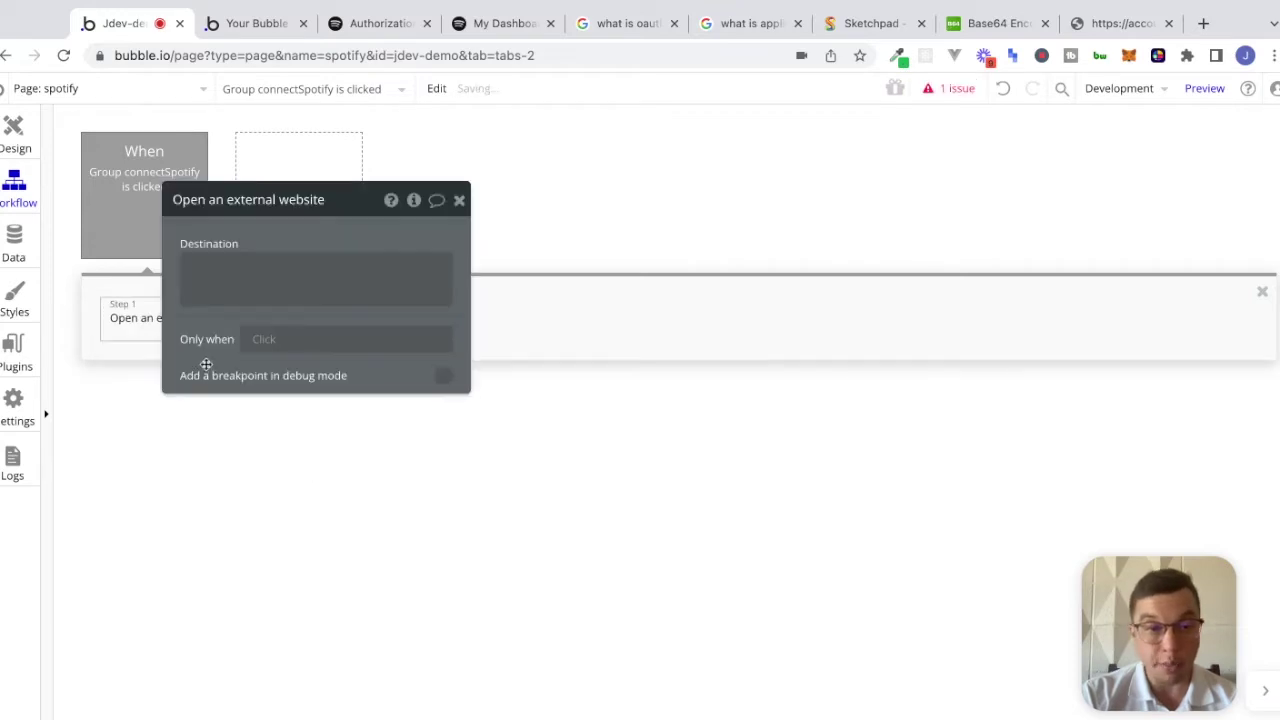
{"action": "left_click_drag", "start_coordinate": [203, 360], "coordinate": [442, 397]}
{"action": "left_click", "coordinate": [514, 305]}
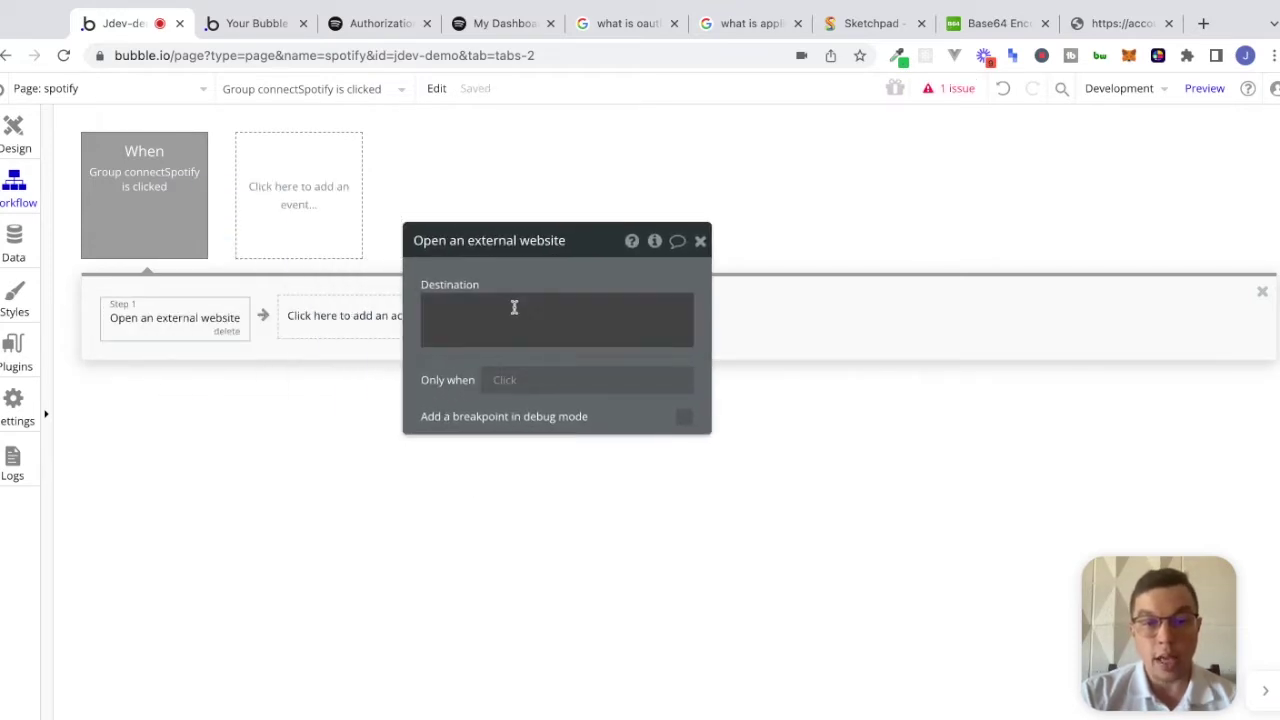
{"action": "type", "text": "https://accounts.spotify.com/authorize"}
{"action": "left_click", "coordinate": [417, 377]}
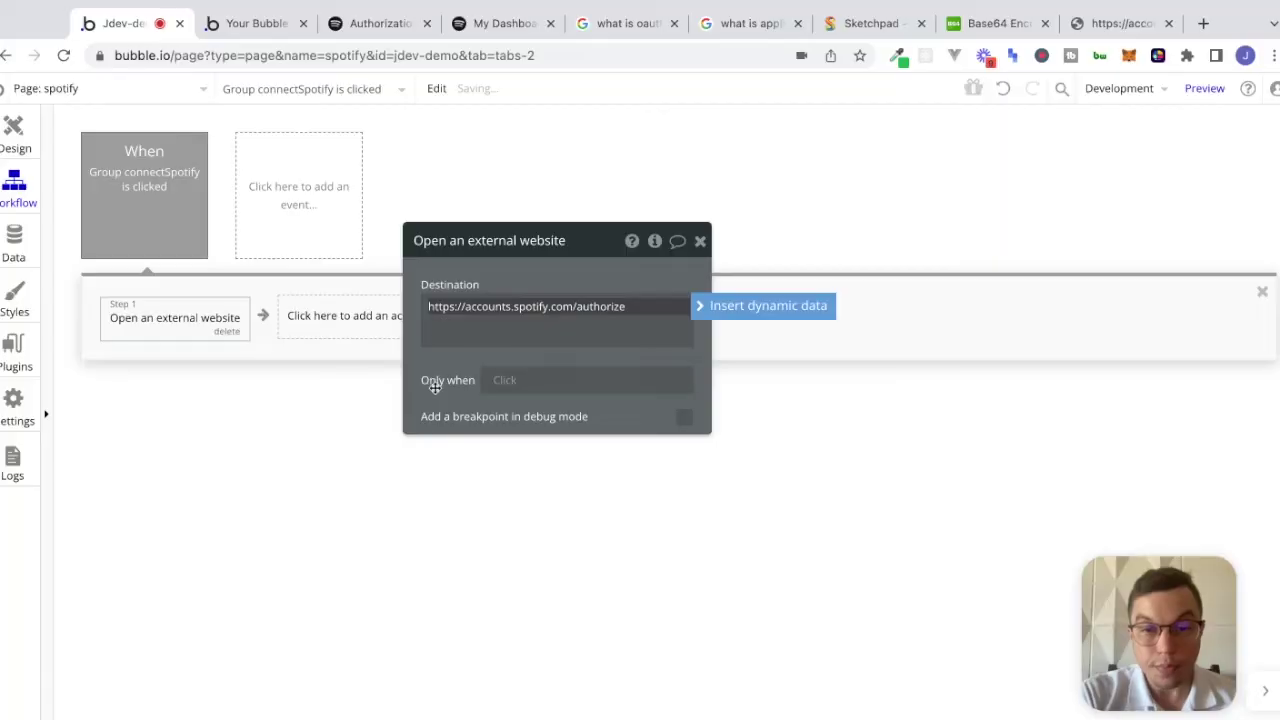
{"action": "left_click", "coordinate": [434, 388]}
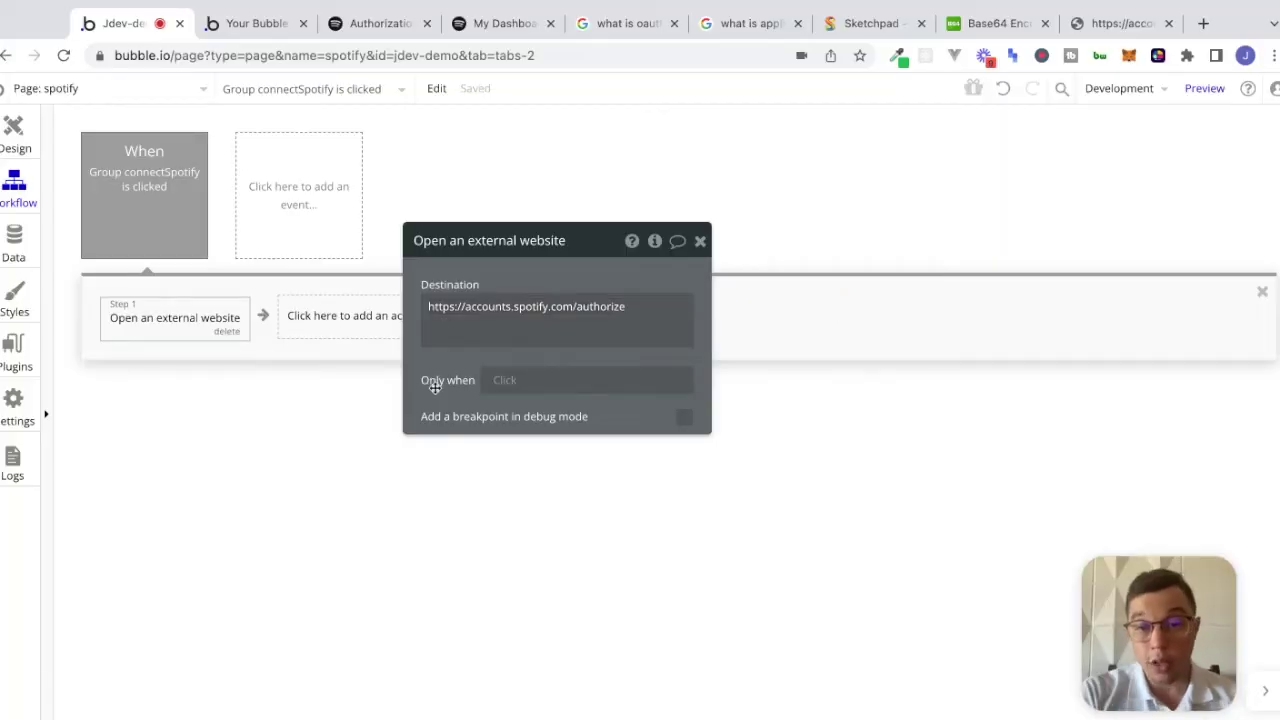
Check the required query parameters in Spotify's authorization guide and append "?client_id=" to the action's destination URL
{"action": "triple_click", "coordinate": [675, 331]}
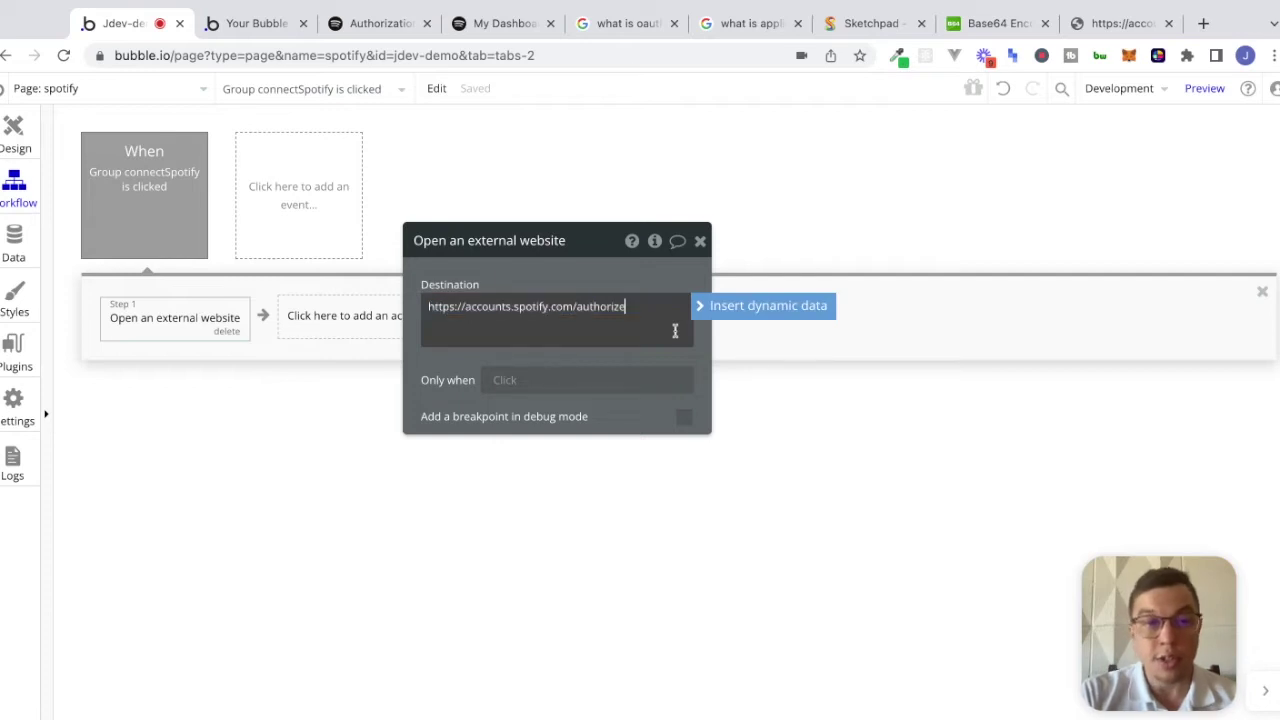
{"action": "left_click", "coordinate": [399, 28]}
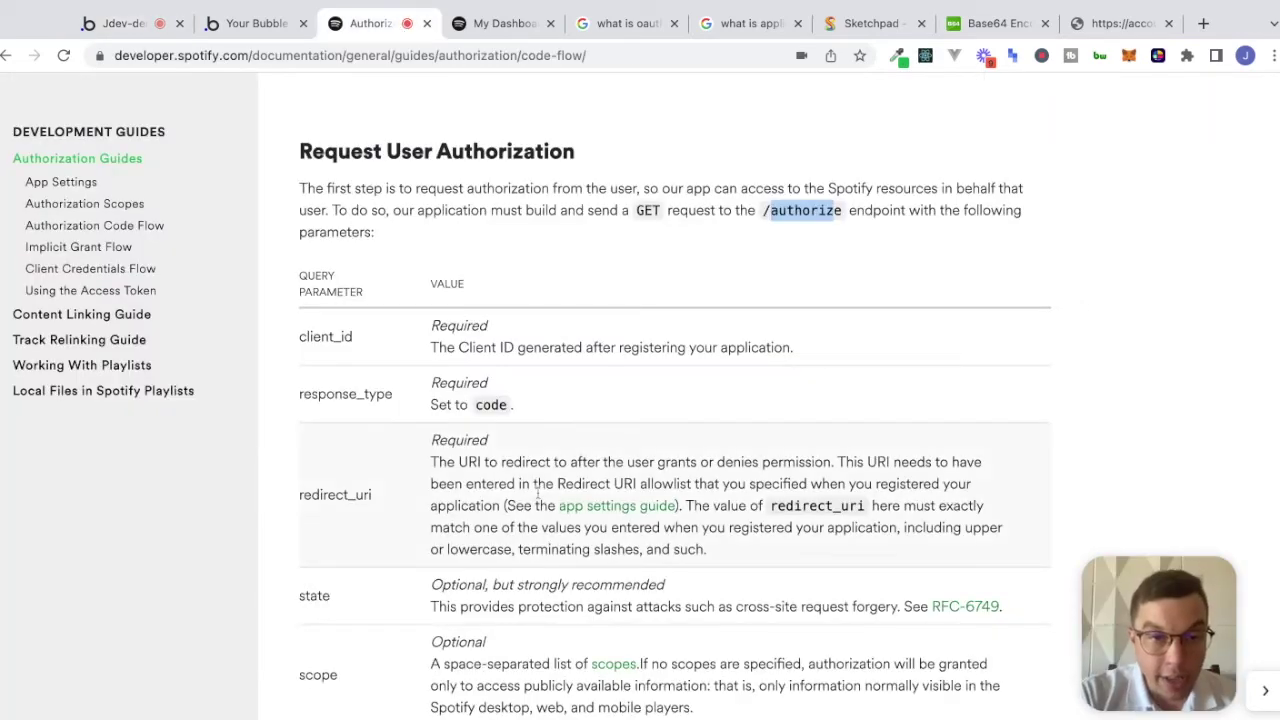
{"action": "scroll", "coordinate": [400, 290], "scroll_direction": "down", "scroll_amount": 1}
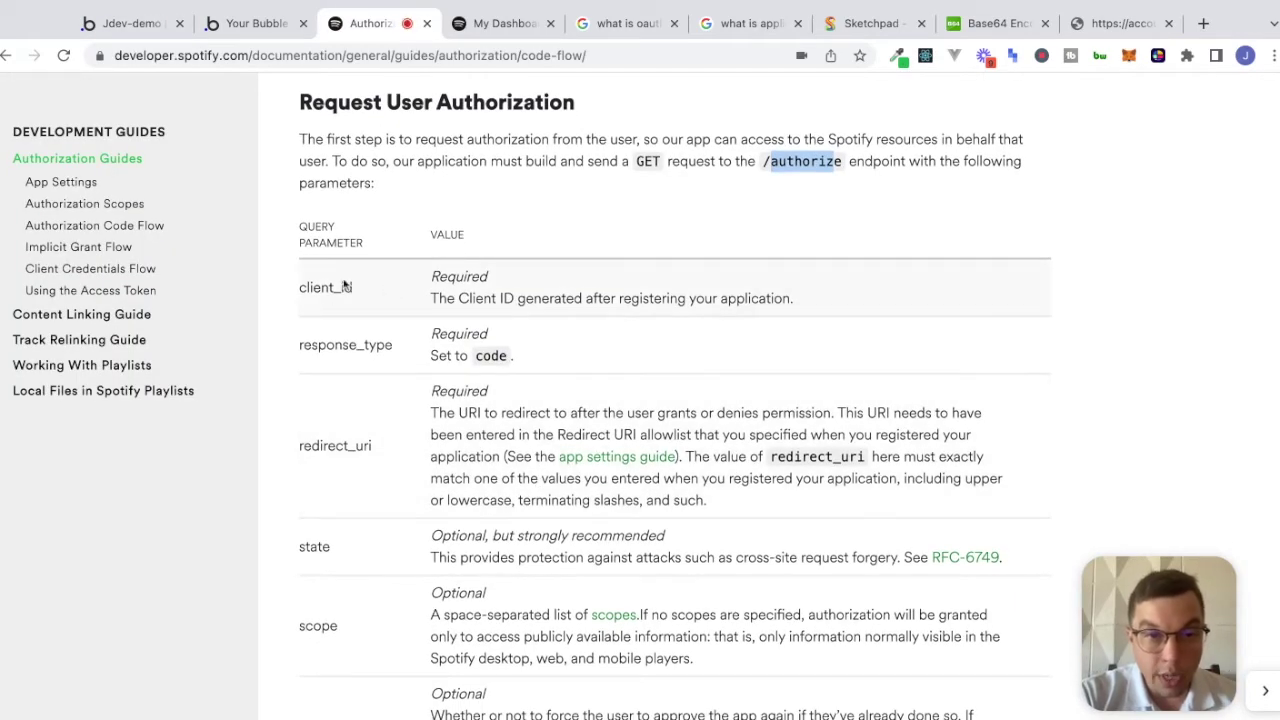
{"action": "scroll", "coordinate": [335, 290], "scroll_direction": "down", "scroll_amount": 2}
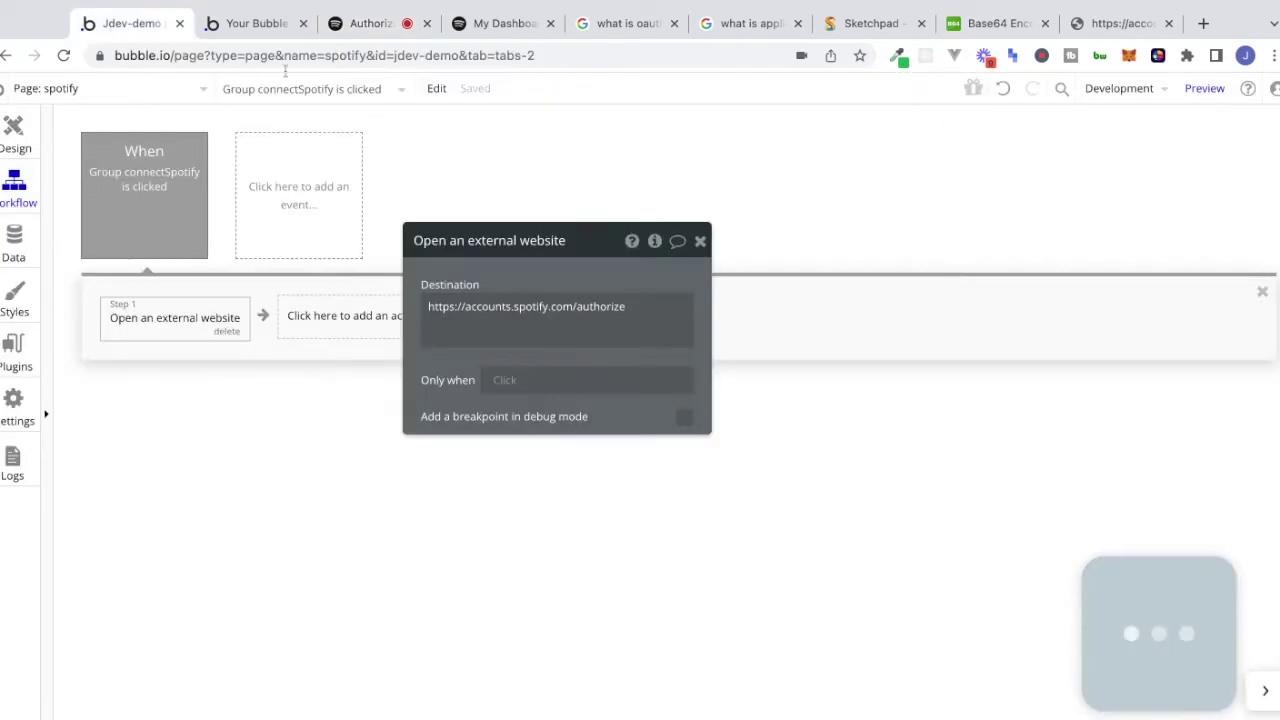
{"action": "left_click", "coordinate": [114, 28]}
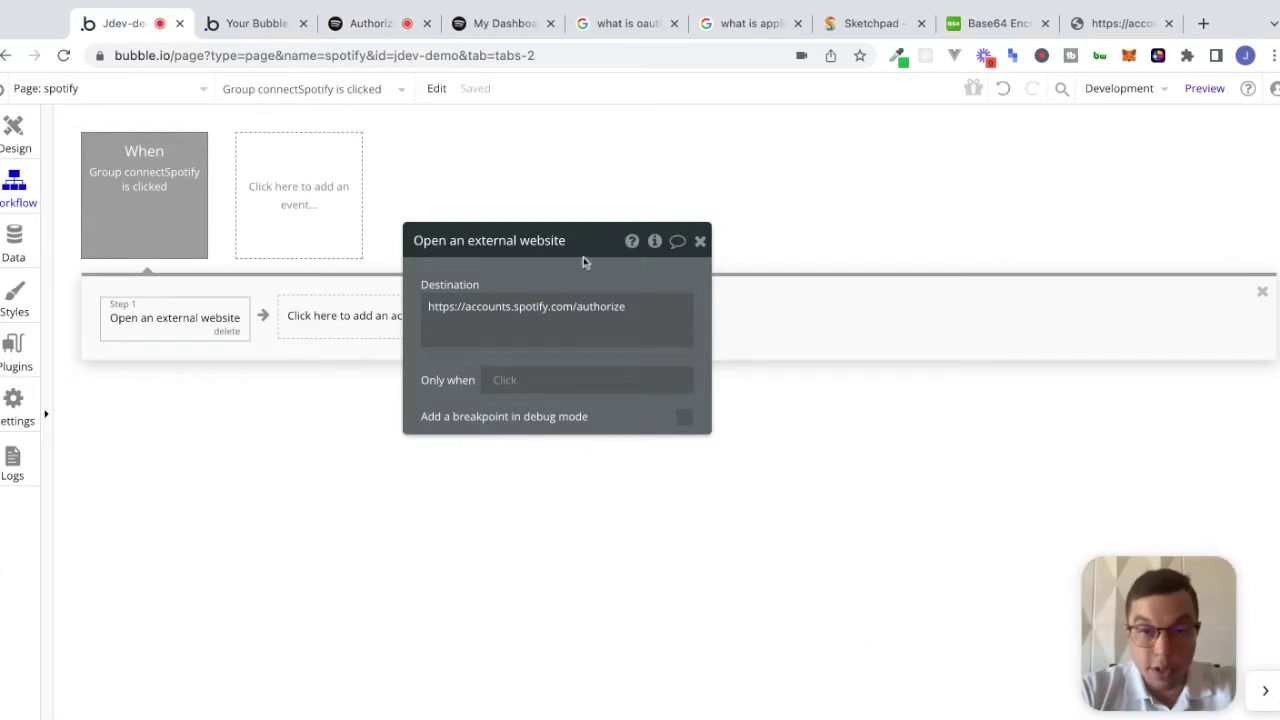
{"action": "left_click", "coordinate": [655, 334]}
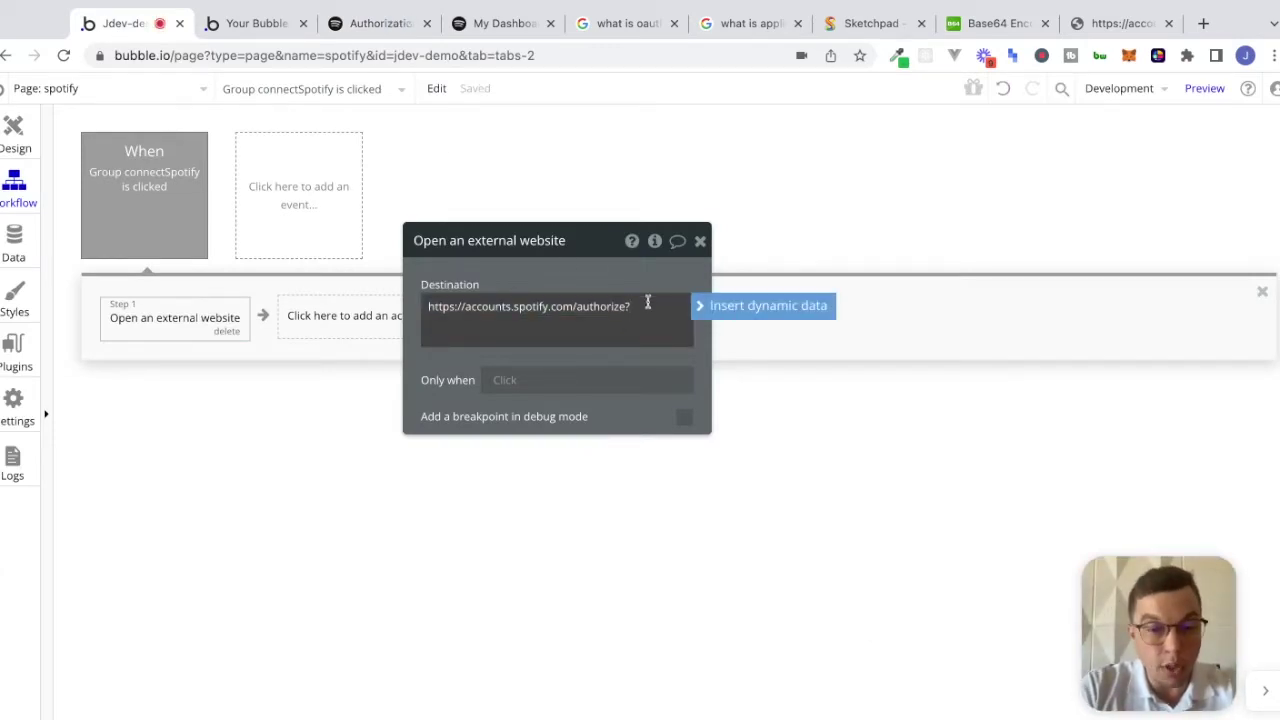
{"action": "type", "text": "client_id="}
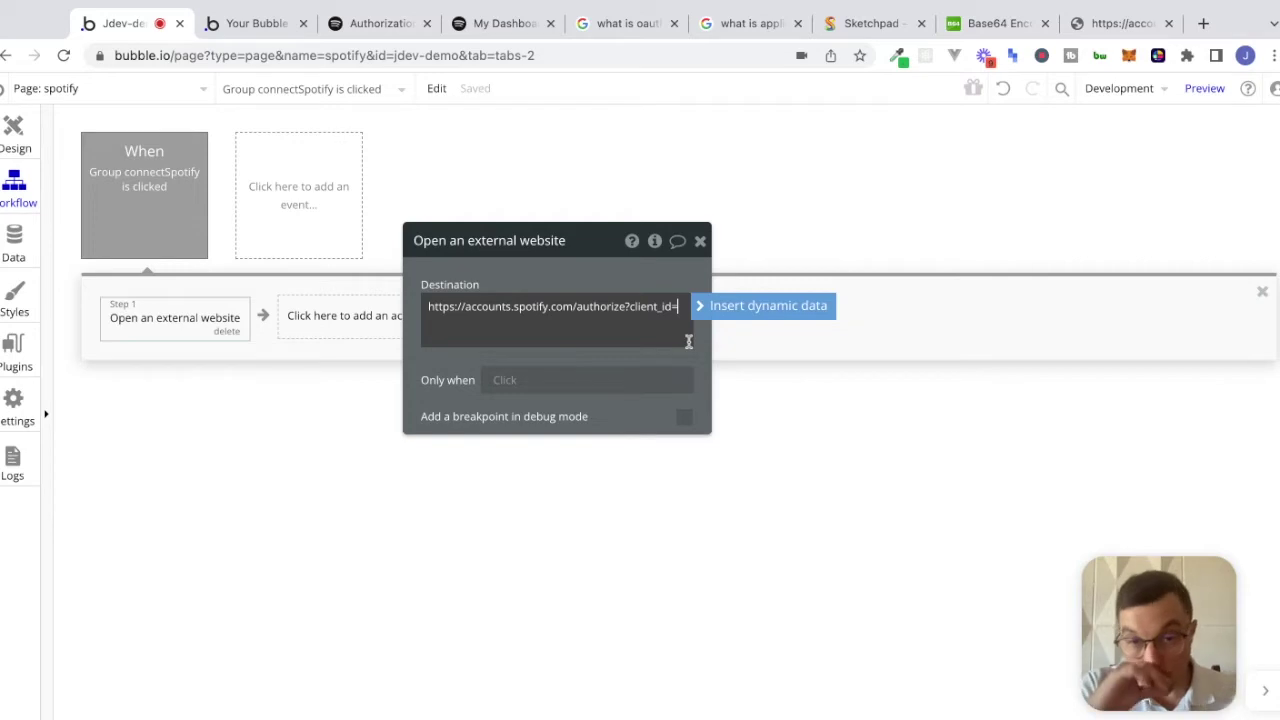
Copy the app's Client ID from the Spotify developer dashboard into the destination URL after "client_id=", followed by "&"
{"action": "left_click", "coordinate": [495, 23]}
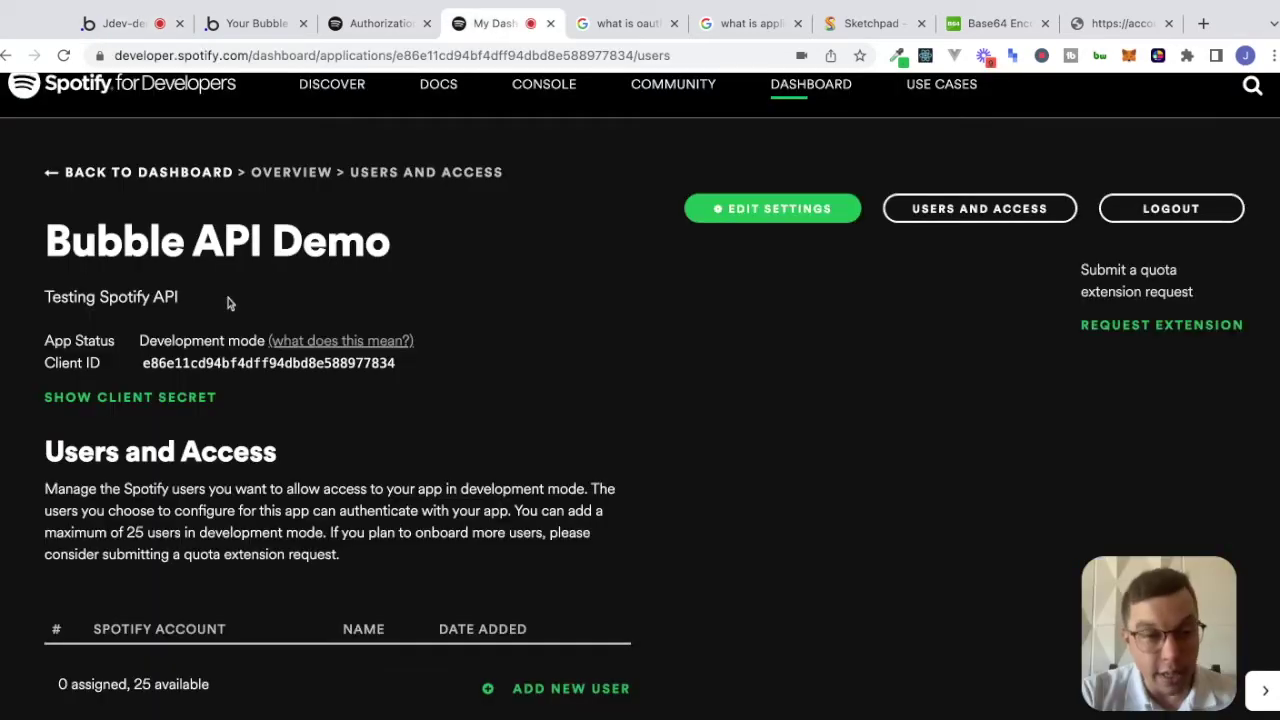
{"action": "double_click", "coordinate": [201, 362]}
{"action": "key", "text": "ctrl+c"}
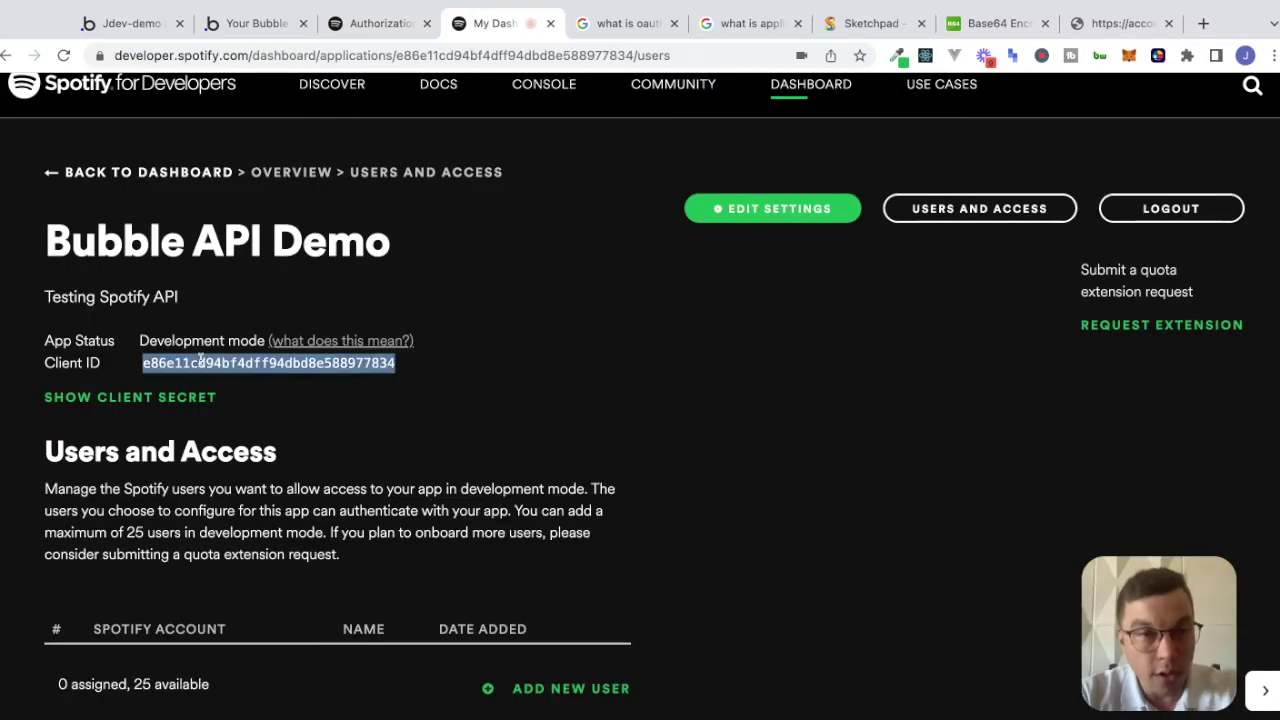
{"action": "left_click", "coordinate": [130, 23]}
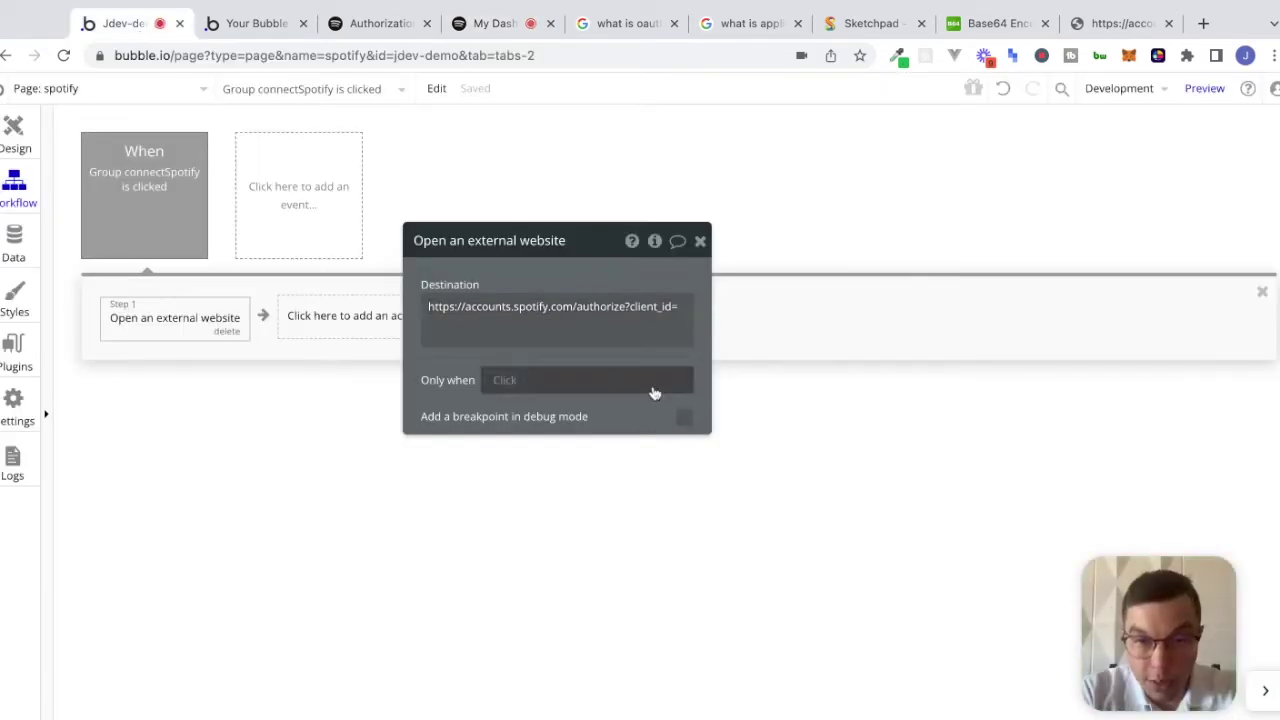
{"action": "left_click", "coordinate": [645, 333]}
{"action": "left_click", "coordinate": [645, 333]}
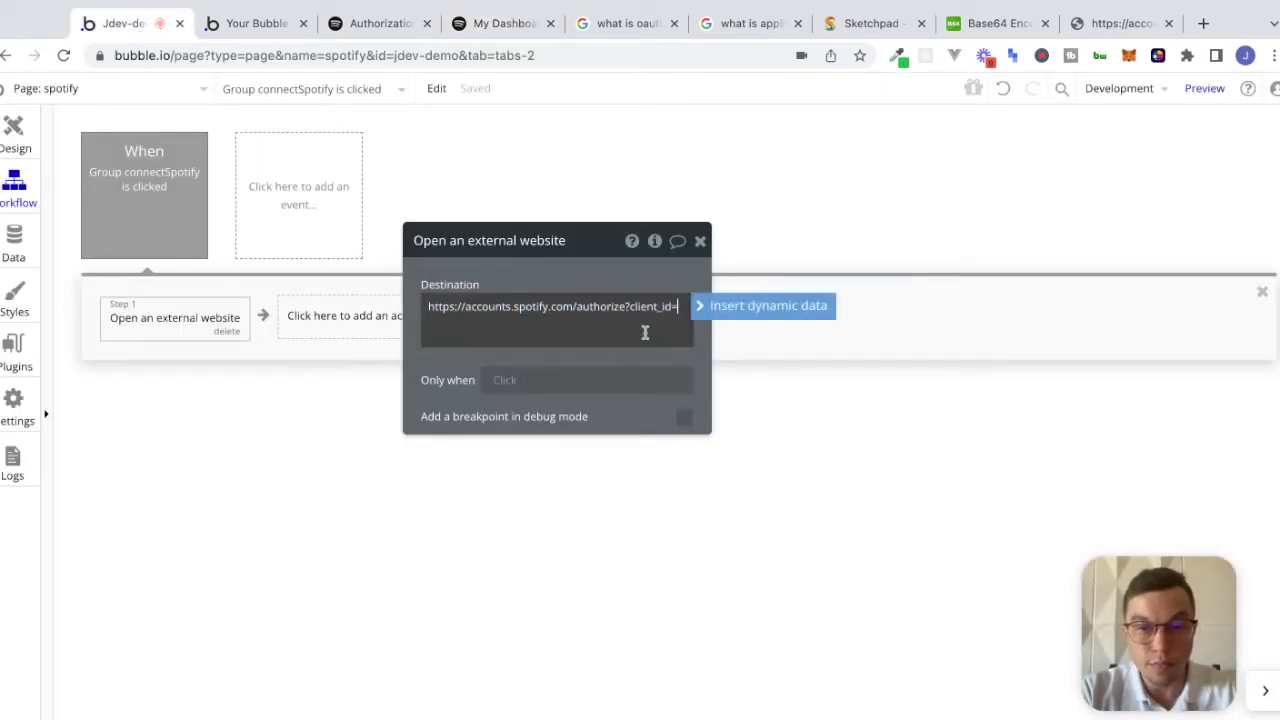
{"action": "key", "text": "ctrl+v"}
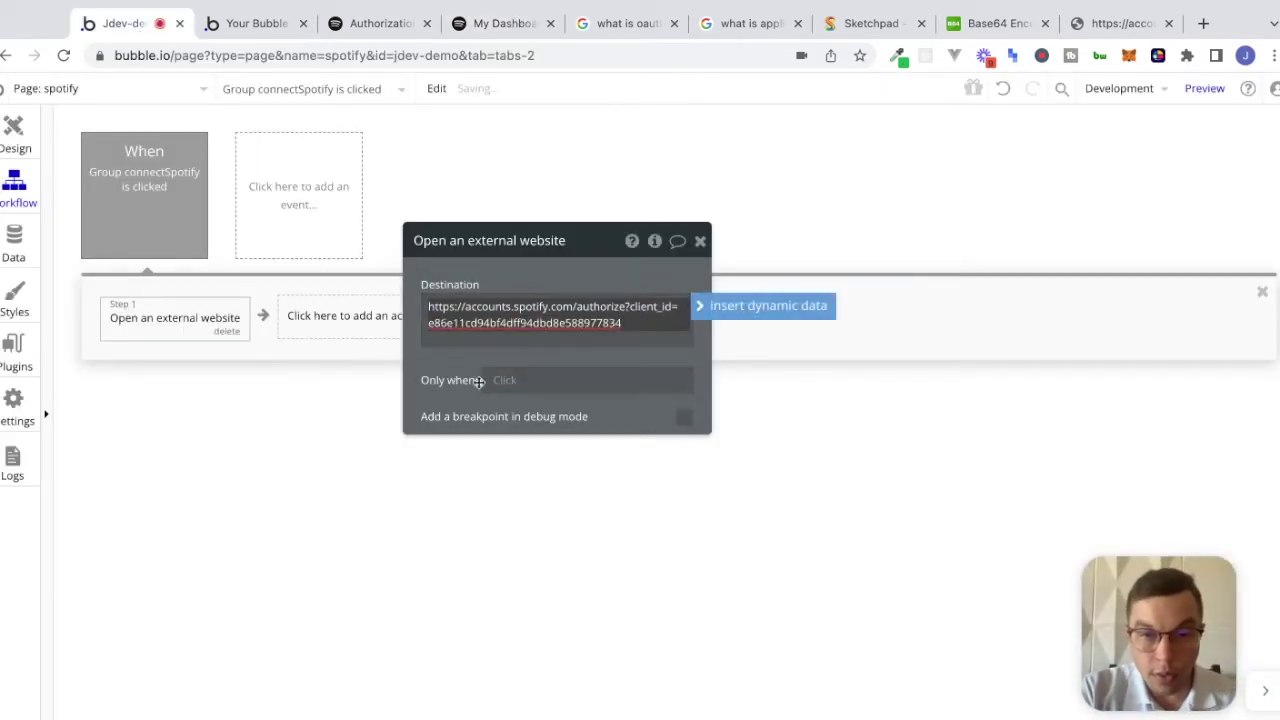
{"action": "type", "text": "&"}
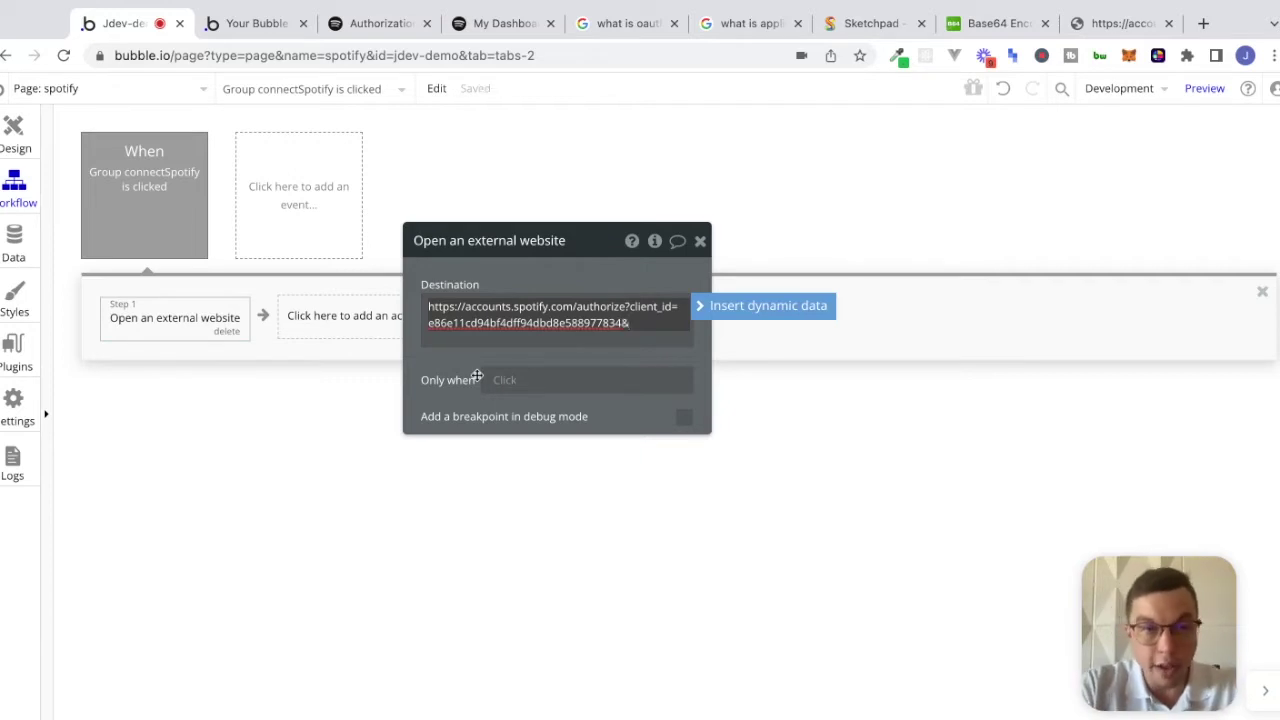
Check the response_type requirement in Spotify's authorization guide and append "response_type=code" to the action's destination URL
{"action": "left_click", "coordinate": [340, 12]}
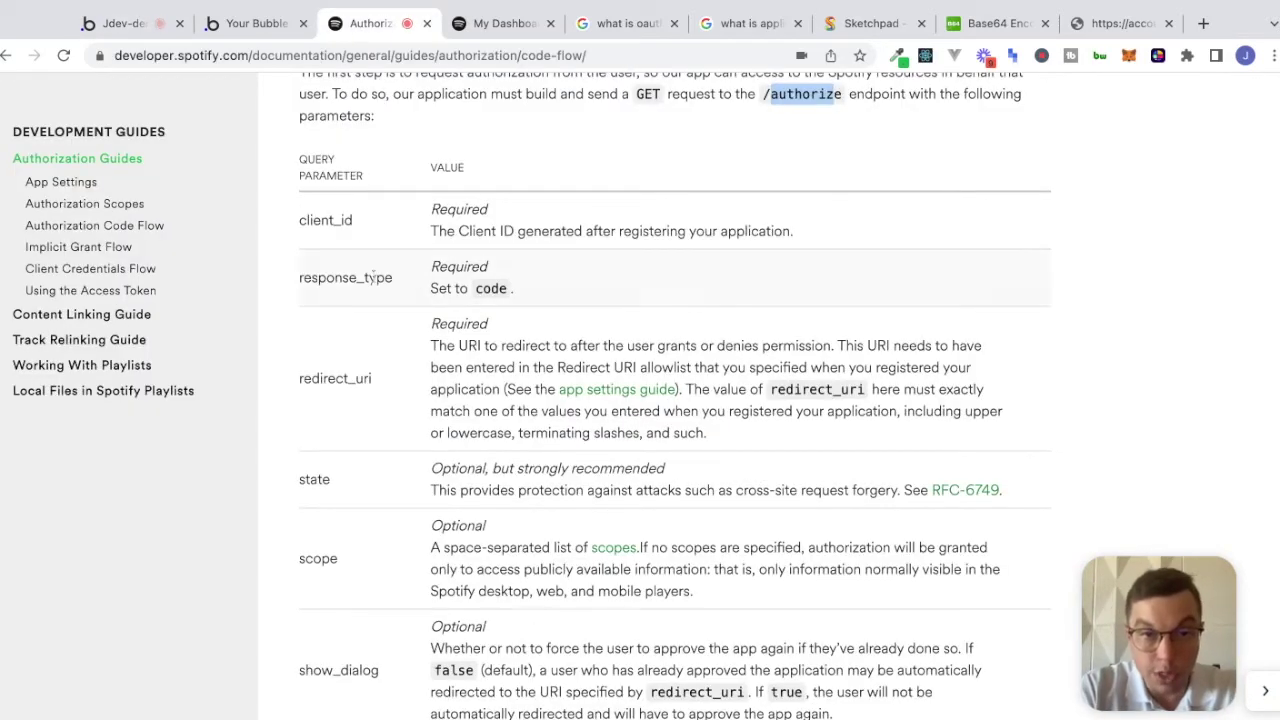
{"action": "left_click", "coordinate": [105, 22]}
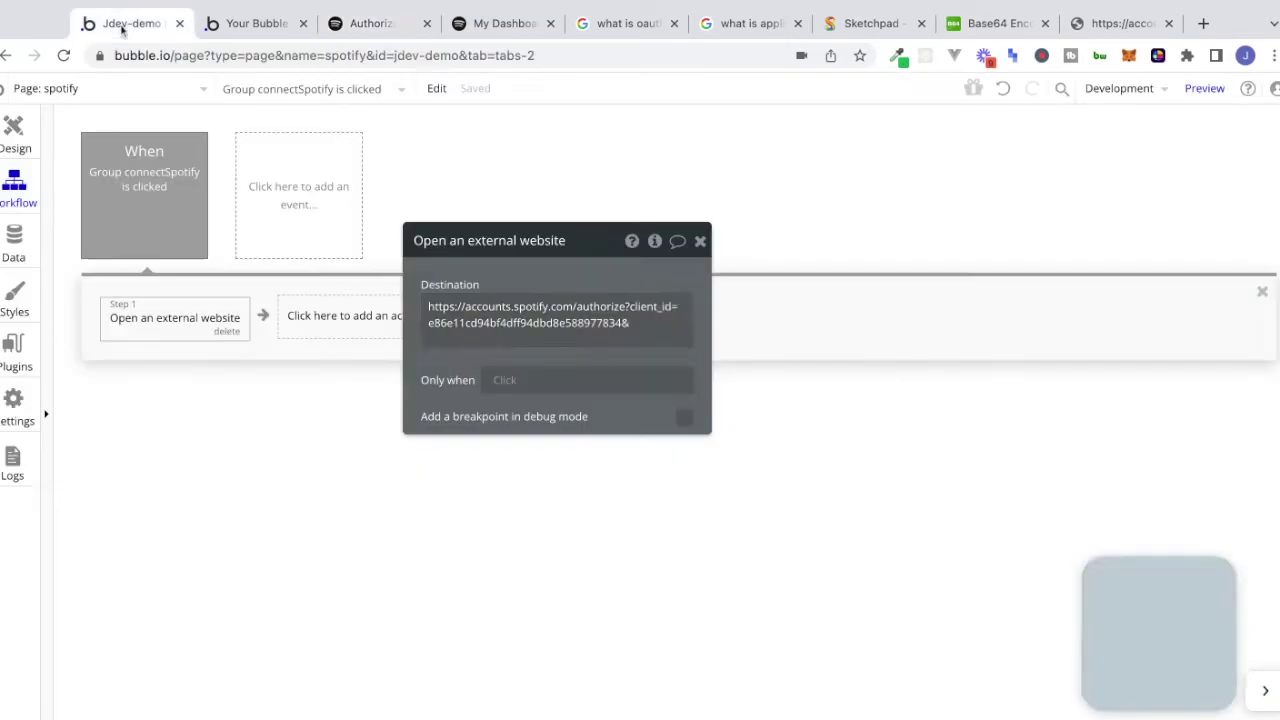
{"action": "left_click", "coordinate": [622, 323]}
{"action": "type", "text": "response_"}
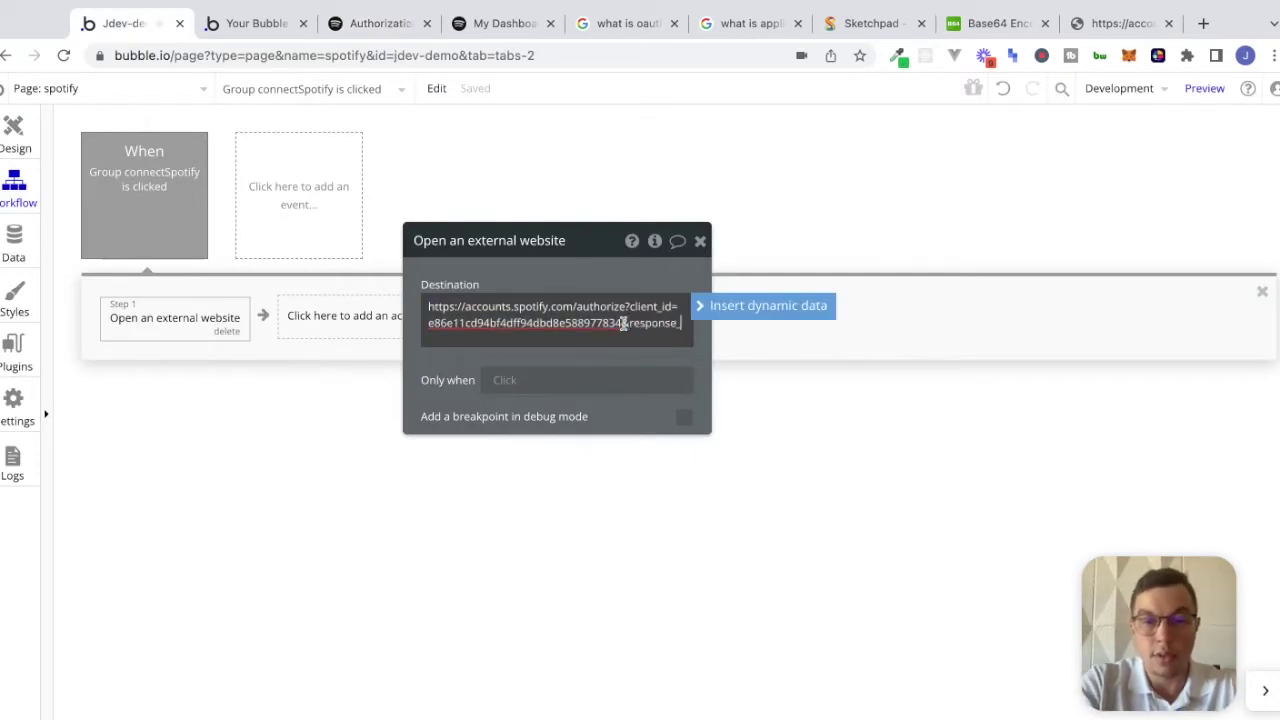
{"action": "type", "text": "type=code"}
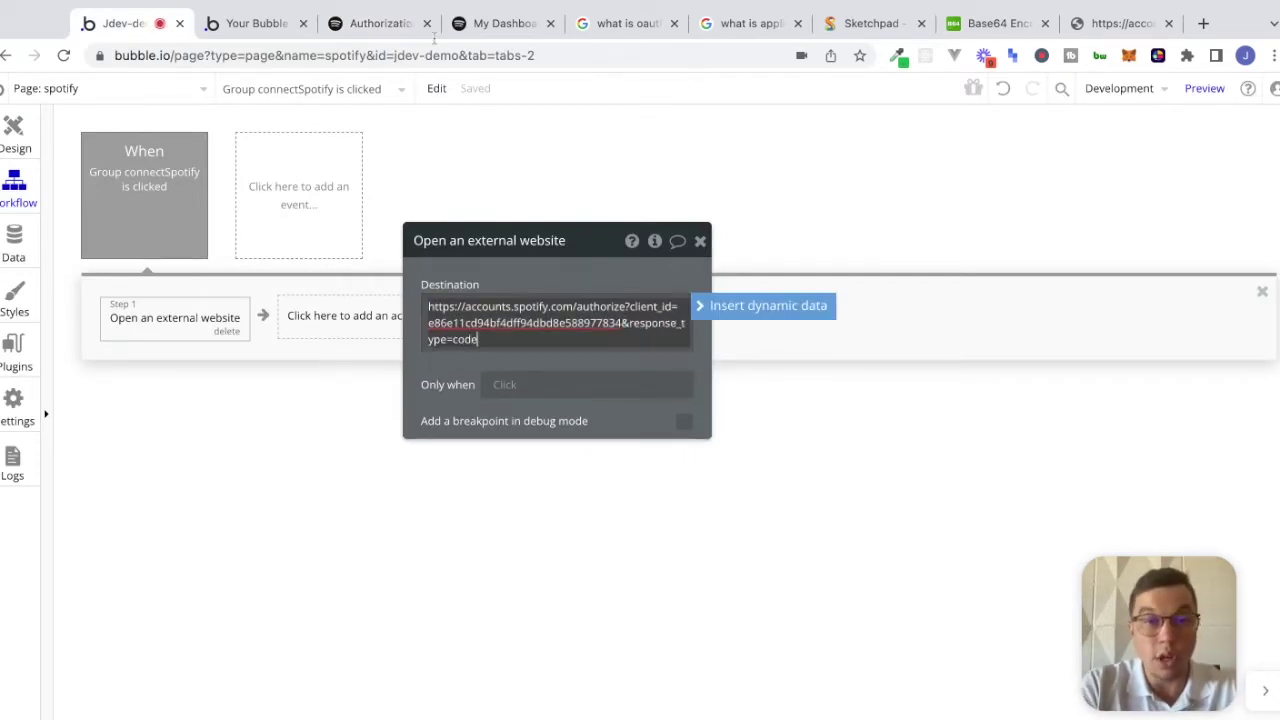
Read the redirect_uri requirement in the authorization guide and view the Redirect URIs in the Bubble API Demo app's settings on the Spotify dashboard
{"action": "left_click", "coordinate": [375, 23]}
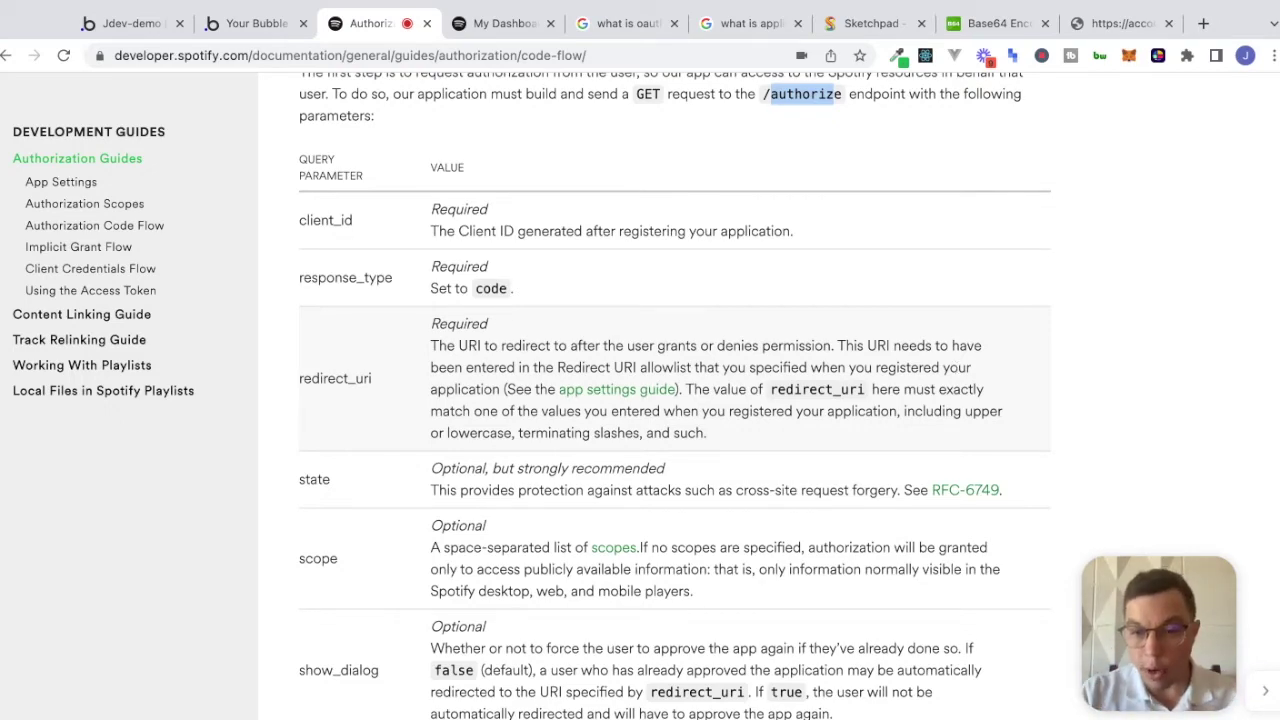
{"action": "key", "text": "ctrl+Tab"}
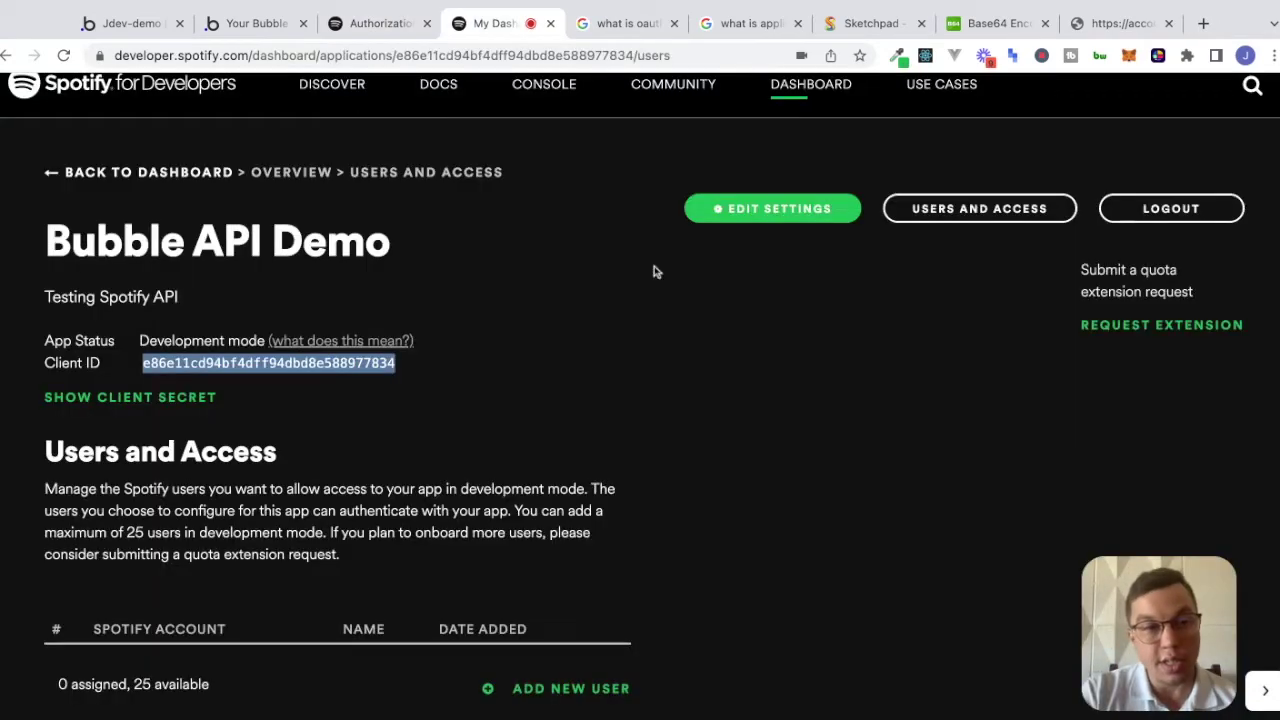
{"action": "left_click", "coordinate": [807, 218]}
{"action": "scroll", "coordinate": [740, 558], "scroll_direction": "down", "scroll_amount": 3}
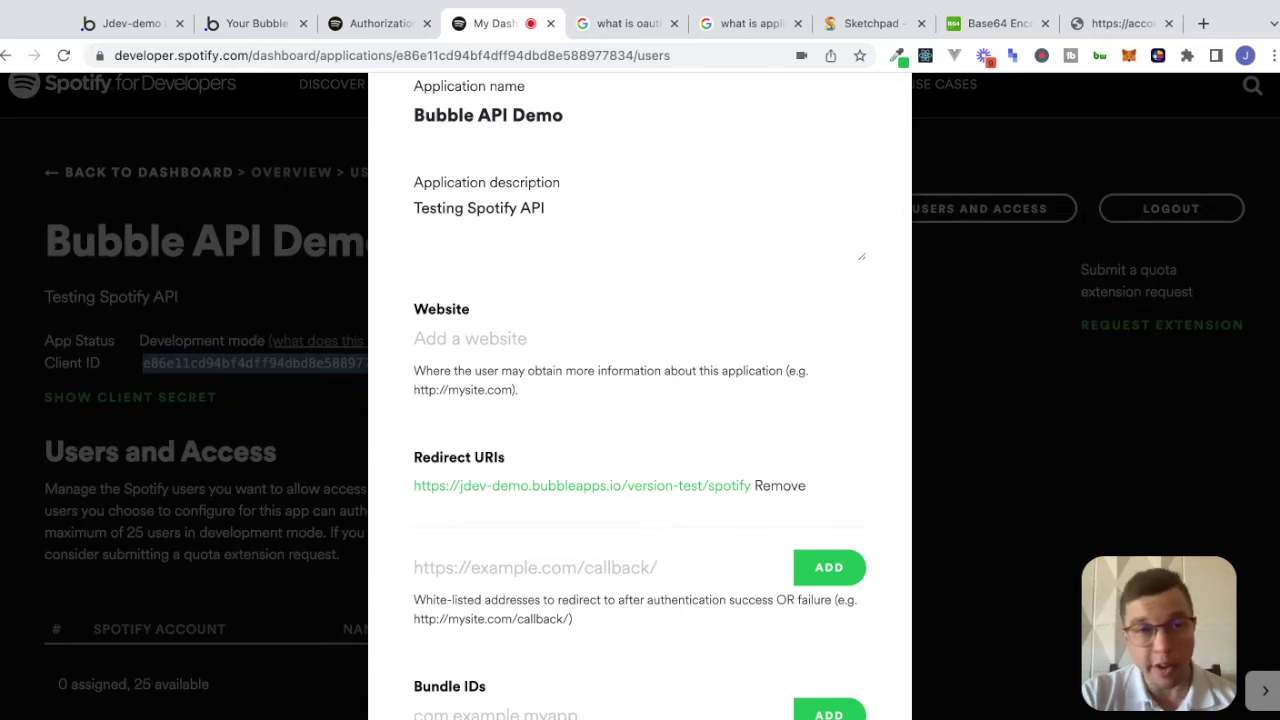
Open the app settings guide linked from the redirect_uri parameter and read its explanation of the Redirect URIs field
{"action": "left_click", "coordinate": [360, 25]}
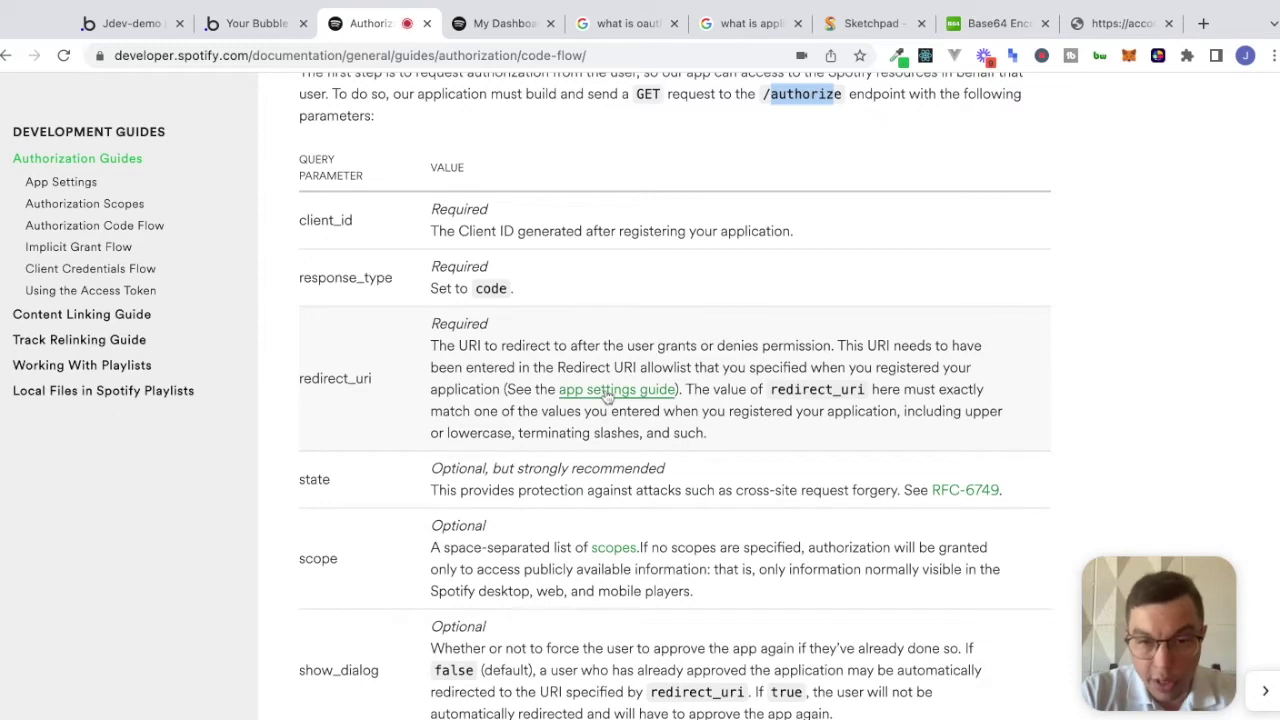
{"action": "left_click", "coordinate": [606, 390], "text": "super"}
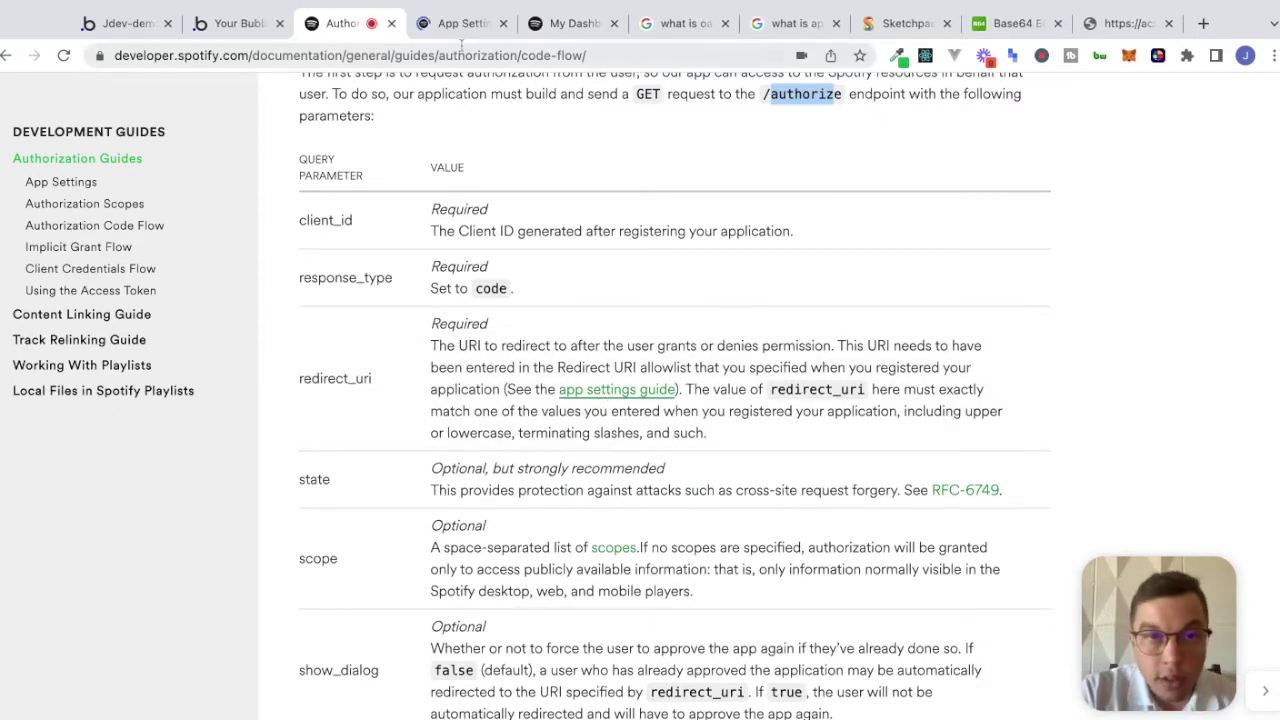
{"action": "left_click", "coordinate": [462, 23]}
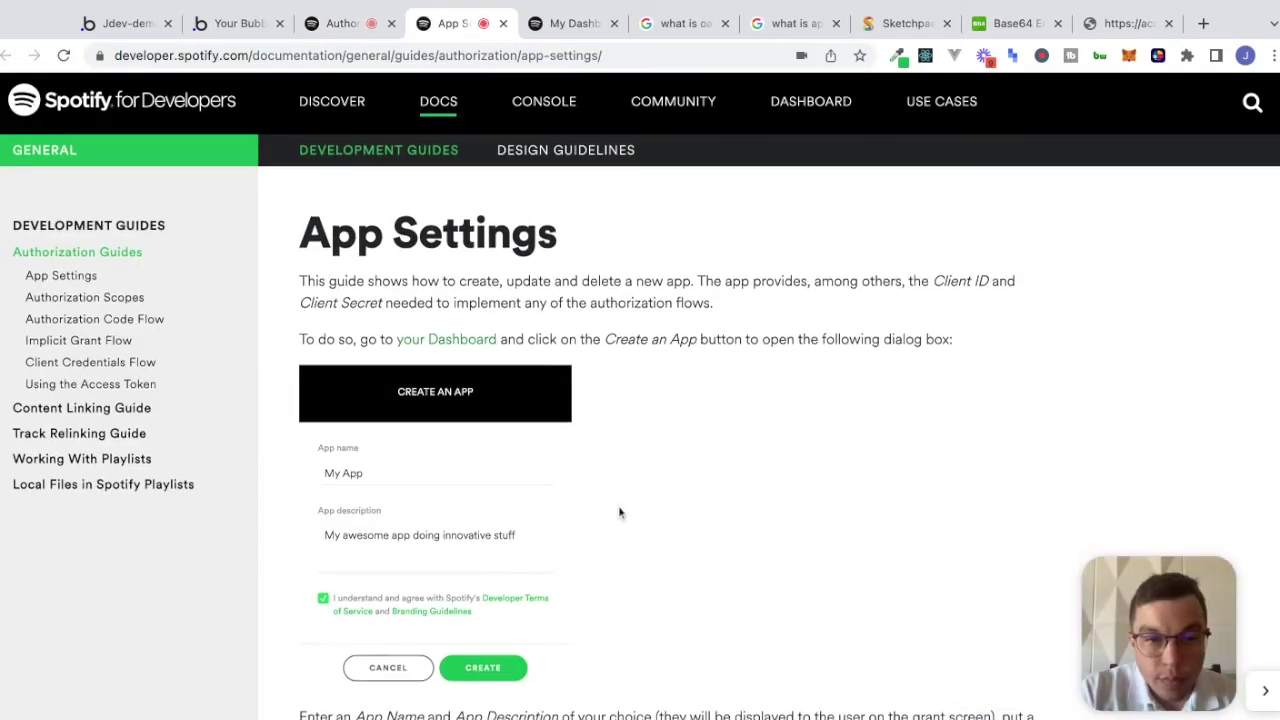
{"action": "scroll", "coordinate": [619, 512], "scroll_direction": "down", "scroll_amount": 5}
{"action": "scroll", "coordinate": [672, 400], "scroll_direction": "down", "scroll_amount": 5}
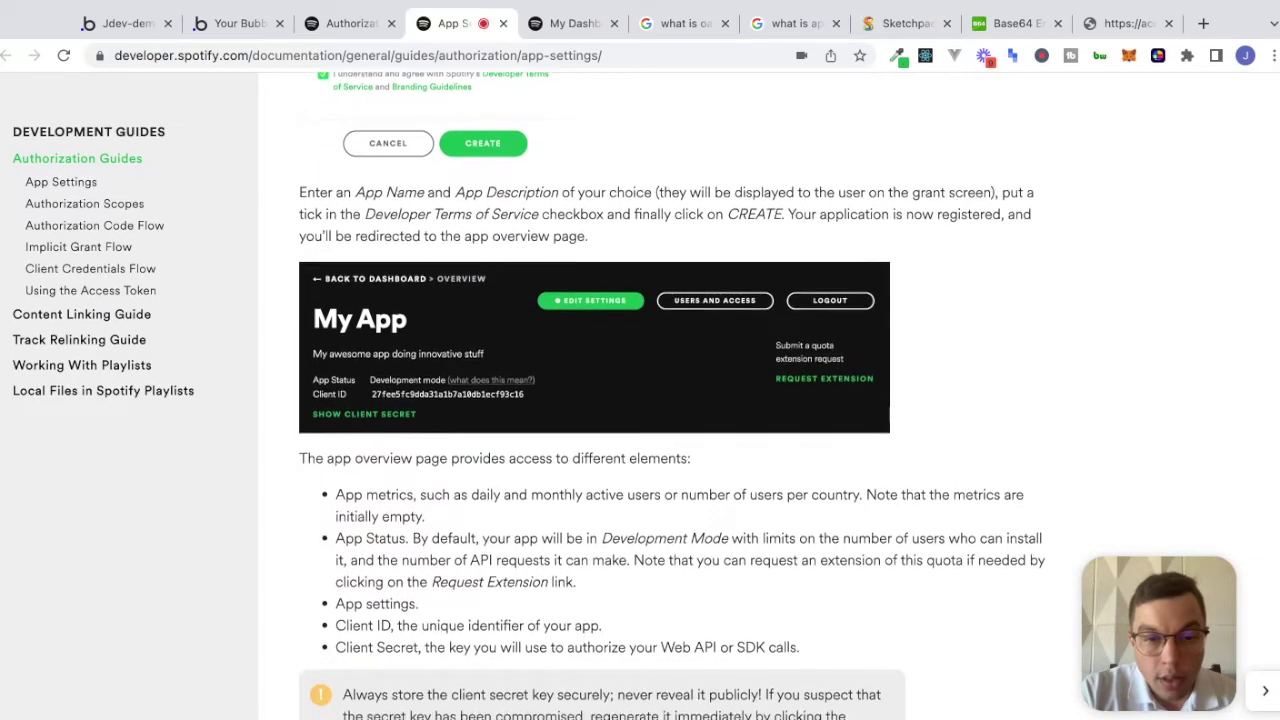
{"action": "scroll", "coordinate": [672, 400], "scroll_direction": "down", "scroll_amount": 5}
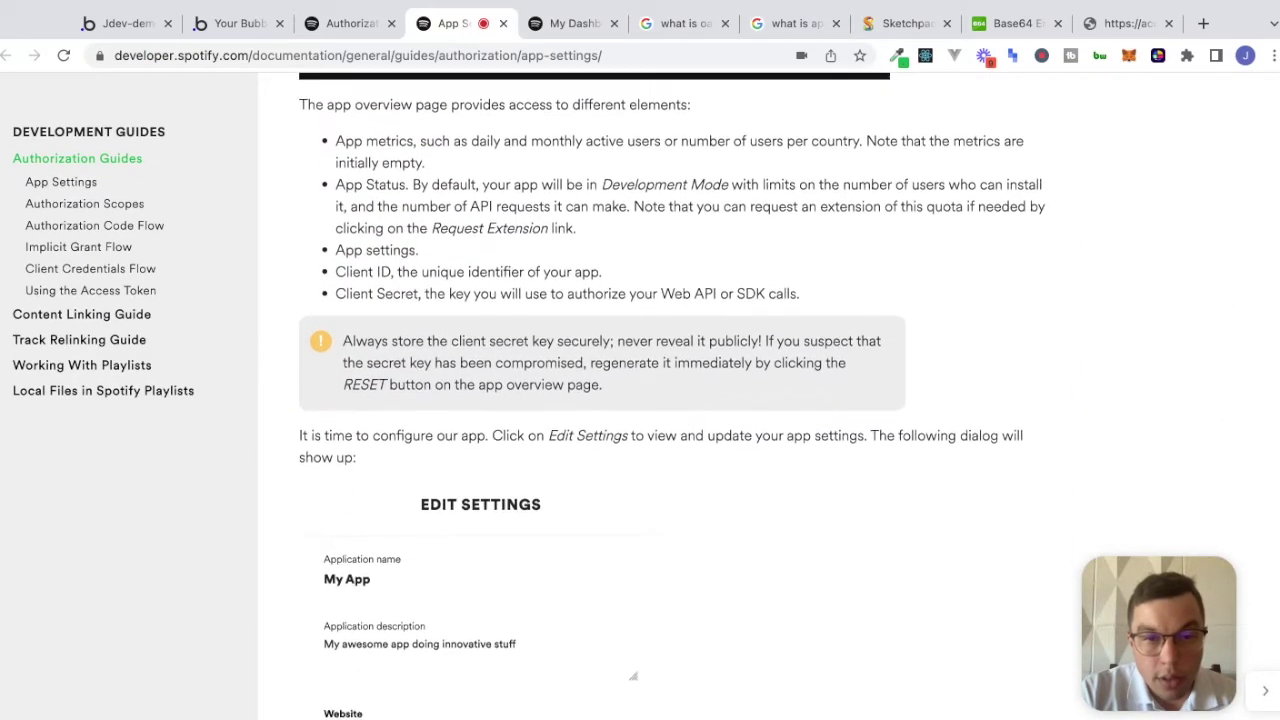
{"action": "scroll", "coordinate": [660, 400], "scroll_direction": "down", "scroll_amount": 4}
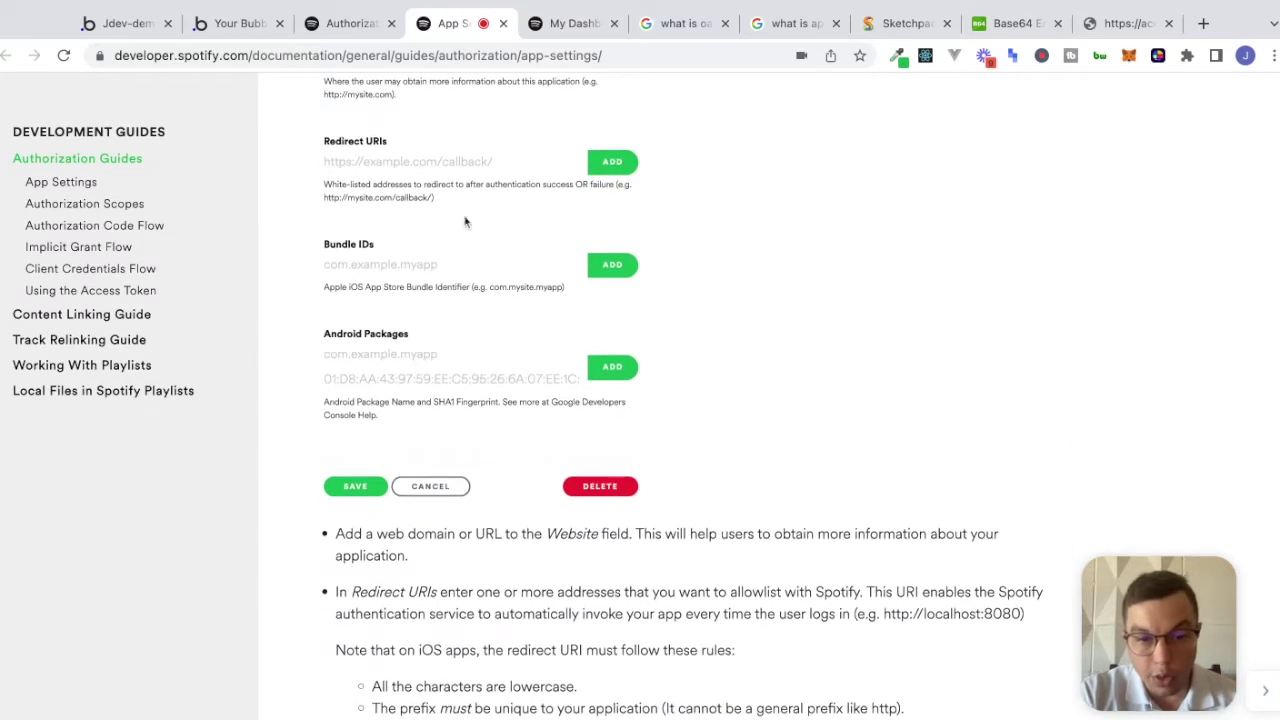
{"action": "left_click_drag", "start_coordinate": [344, 581], "coordinate": [1022, 614]}
{"action": "left_click", "coordinate": [764, 592]}
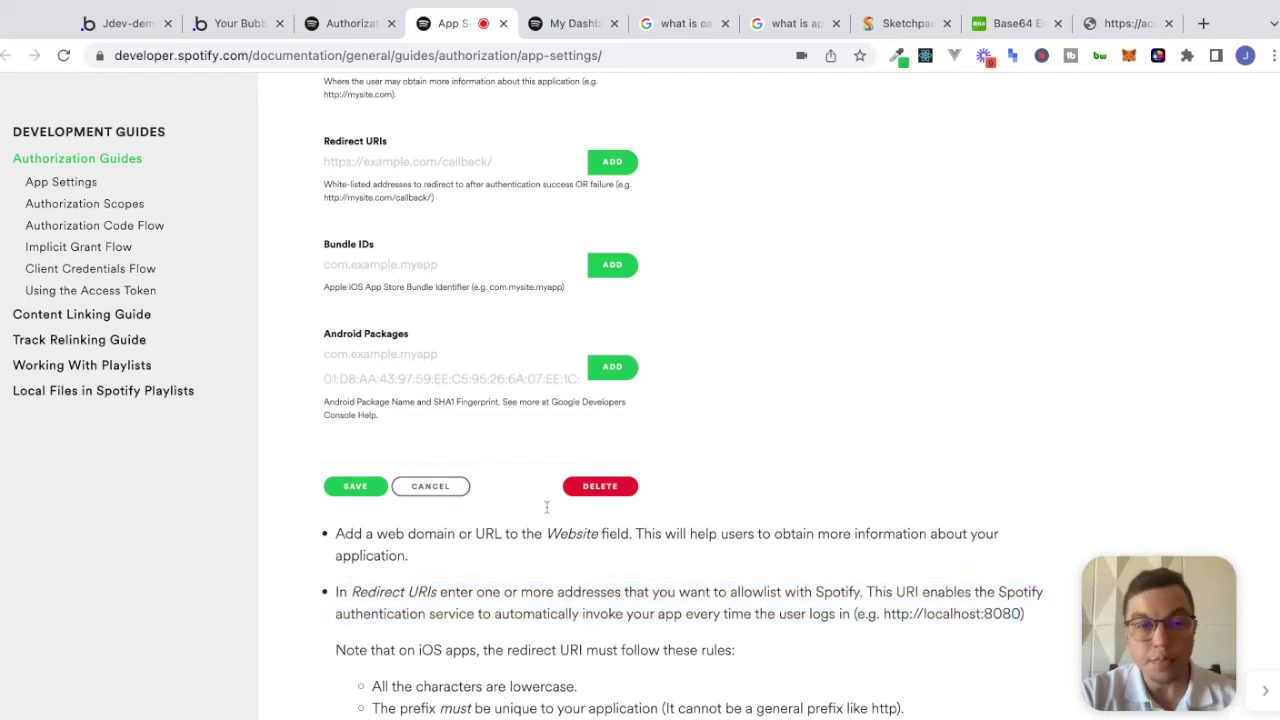
{"action": "left_click", "coordinate": [350, 25]}
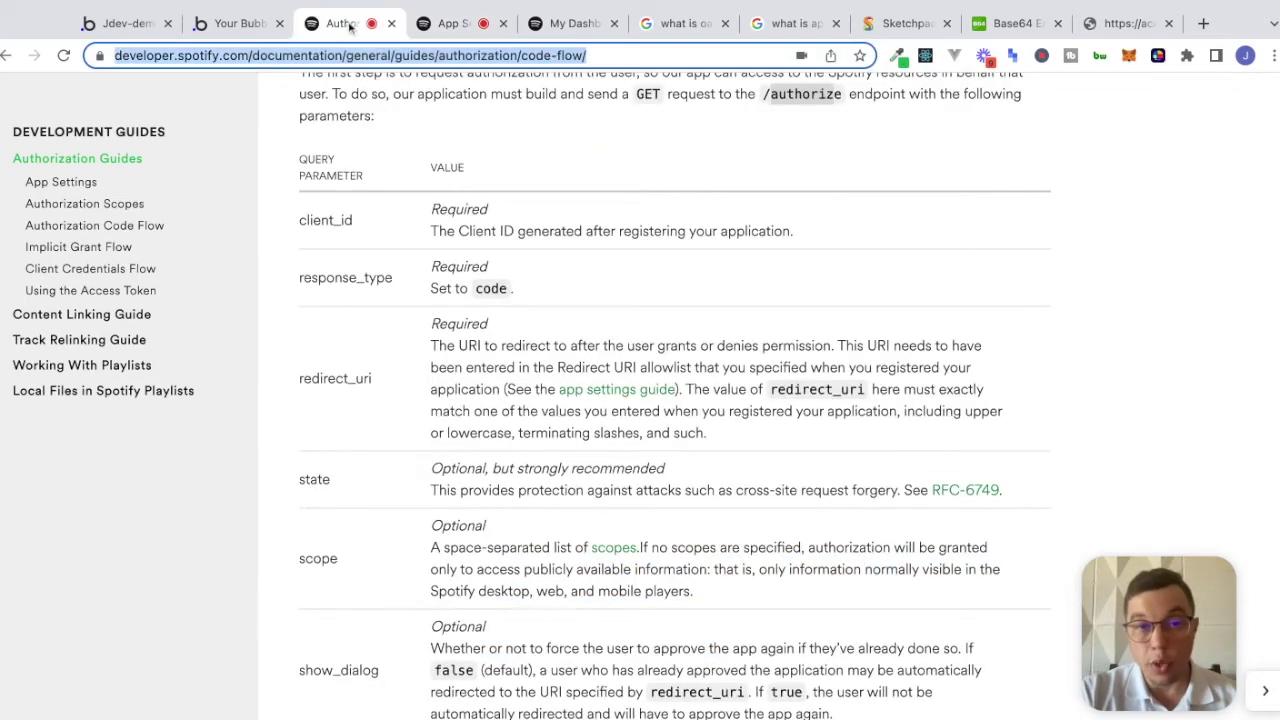
{"action": "left_click", "coordinate": [567, 31]}
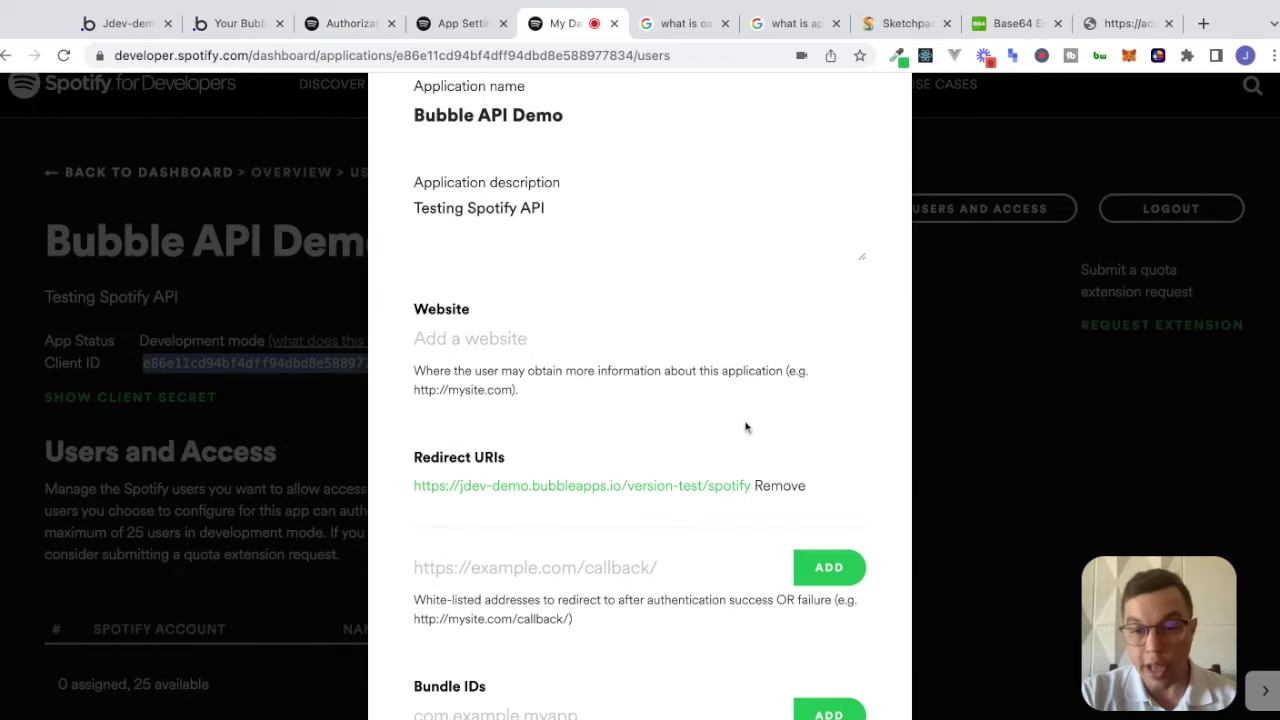
{"action": "left_click_drag", "start_coordinate": [751, 484], "coordinate": [413, 486]}
{"action": "key", "text": "super+c"}
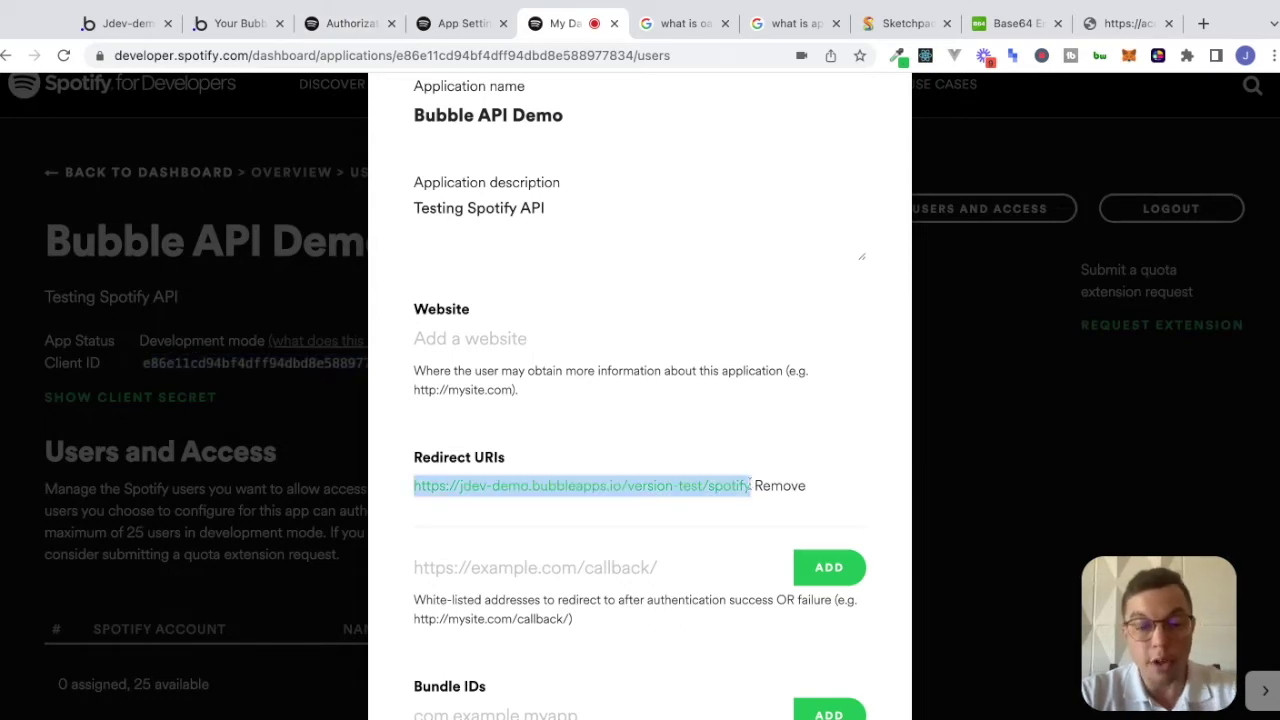
{"action": "left_click", "coordinate": [254, 14]}
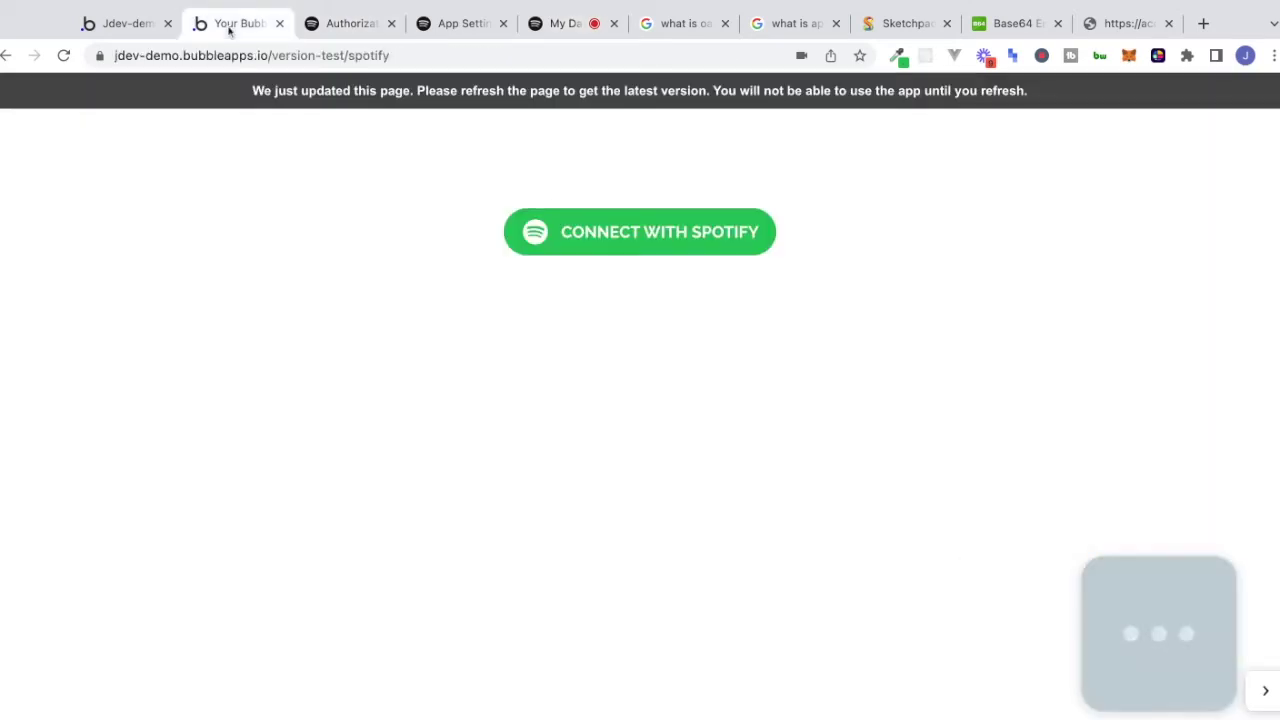
{"action": "left_click", "coordinate": [117, 30]}
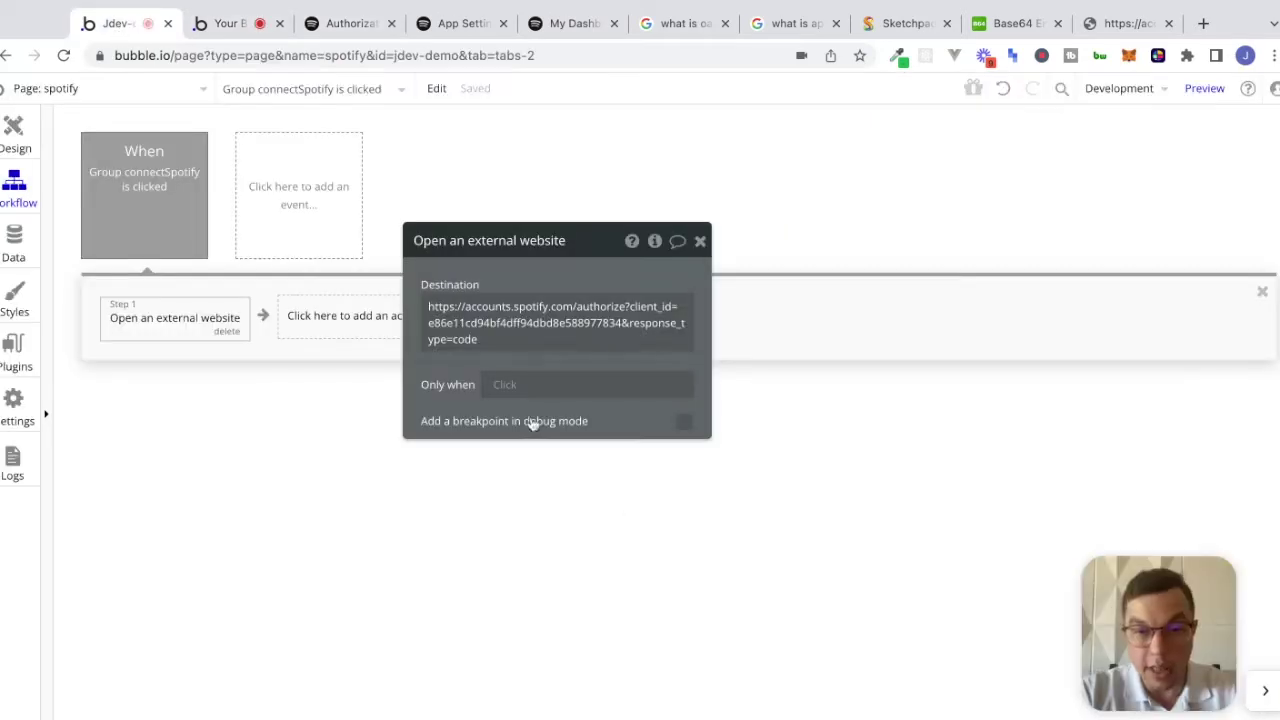
{"action": "triple_click", "coordinate": [548, 340]}
{"action": "left_click", "coordinate": [548, 340]}
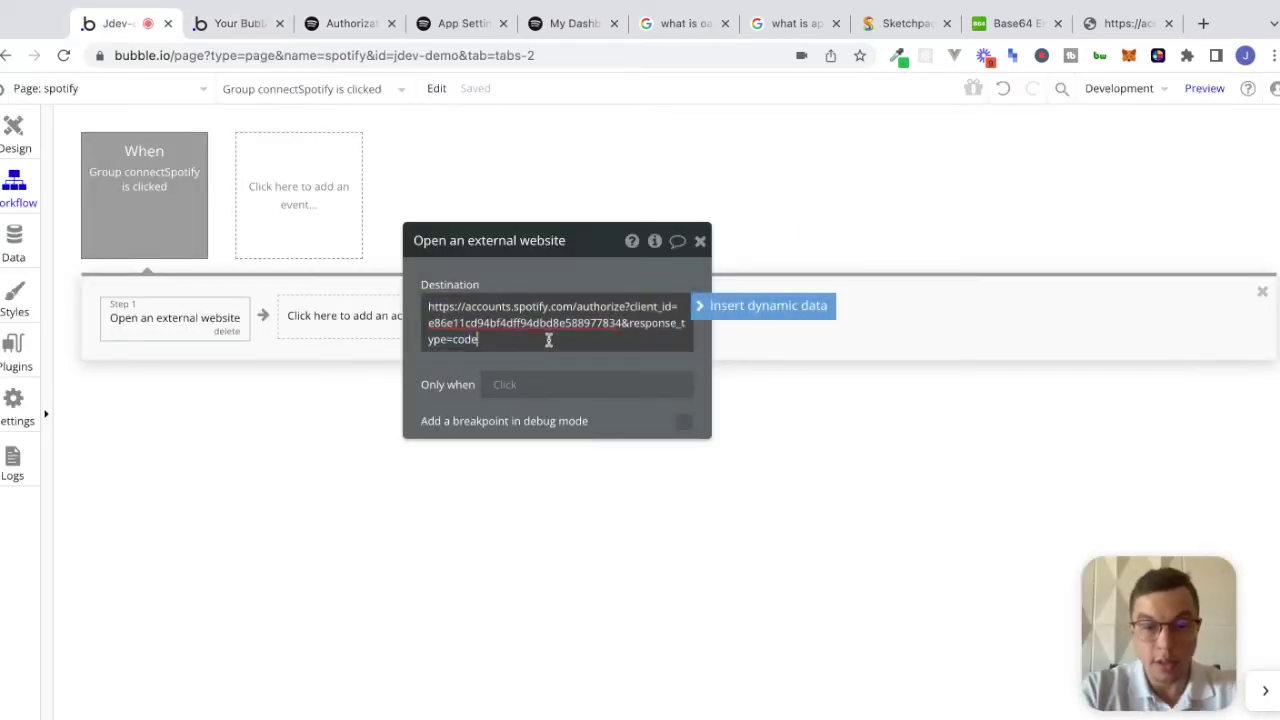
{"action": "type", "text": "&redire"}
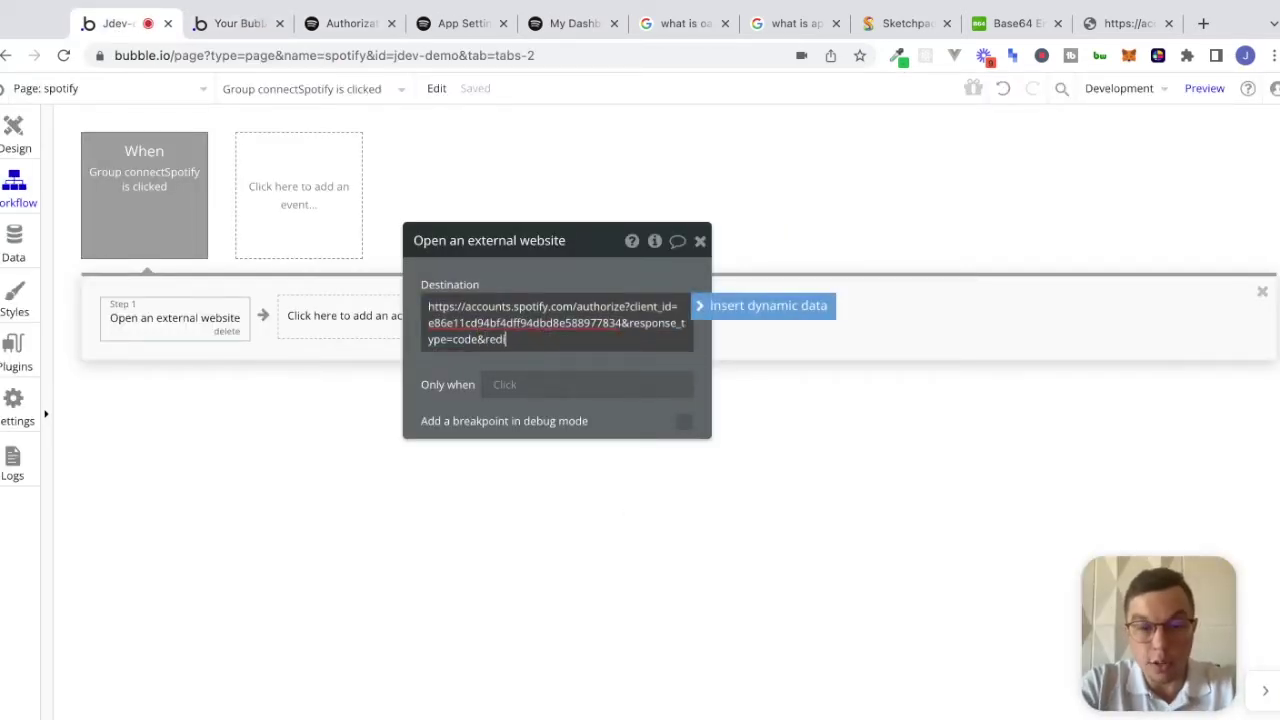
{"action": "type", "text": "ct_uri"}
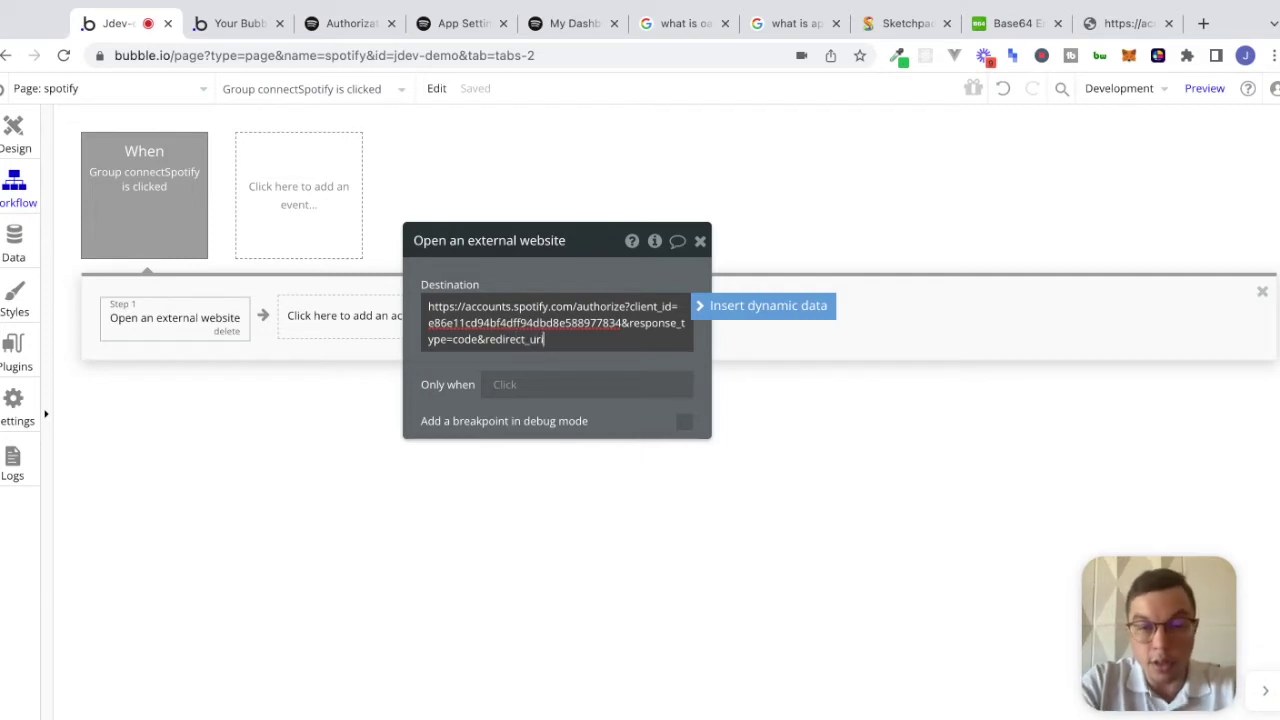
{"action": "type", "text": "="}
{"action": "key", "text": "super+v"}
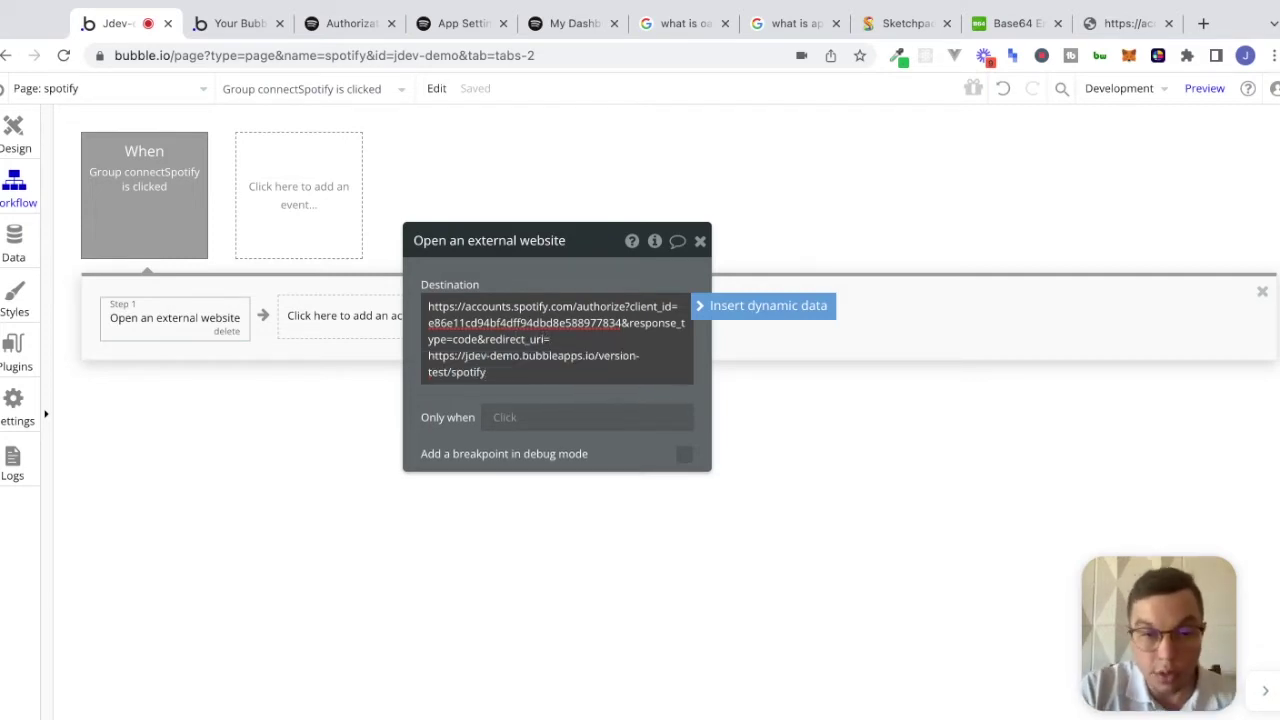
{"action": "left_click", "coordinate": [443, 418]}
Review the optional parameters in the authorization guide, open the linked scopes guide, and view the user-follow-read scope's details
{"action": "left_click", "coordinate": [349, 23]}
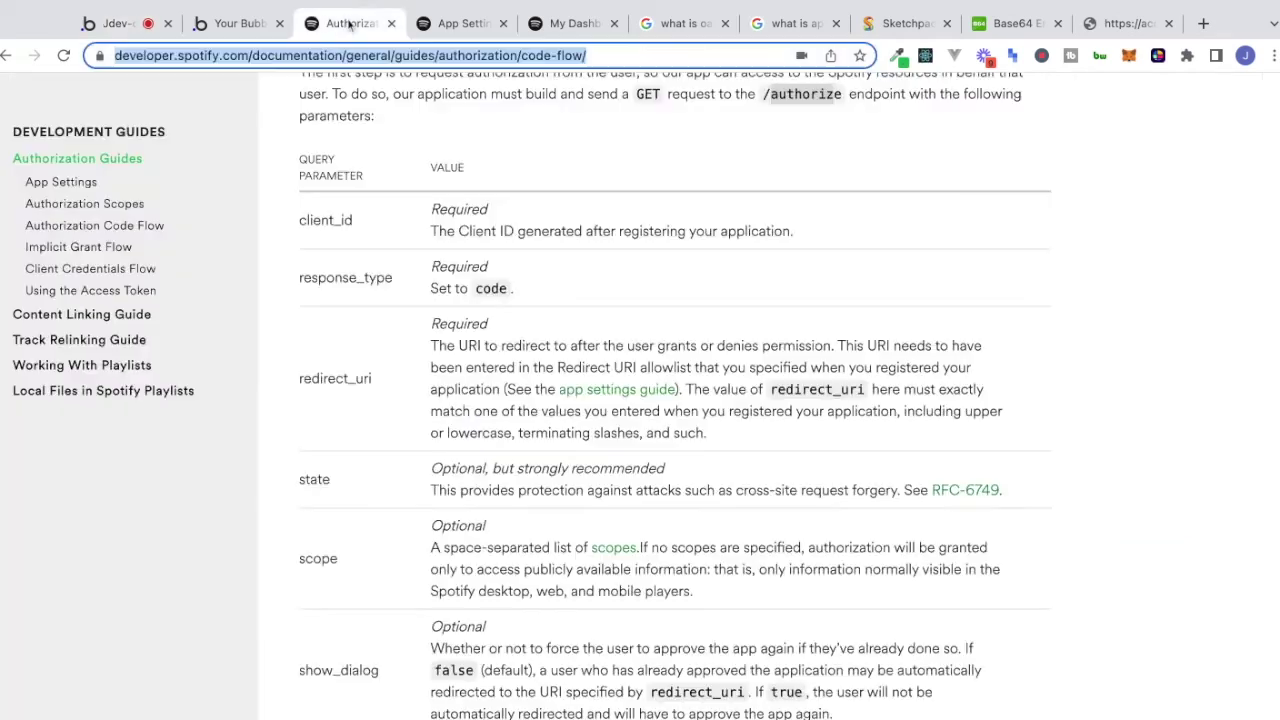
{"action": "scroll", "coordinate": [515, 462], "scroll_direction": "down", "scroll_amount": 2}
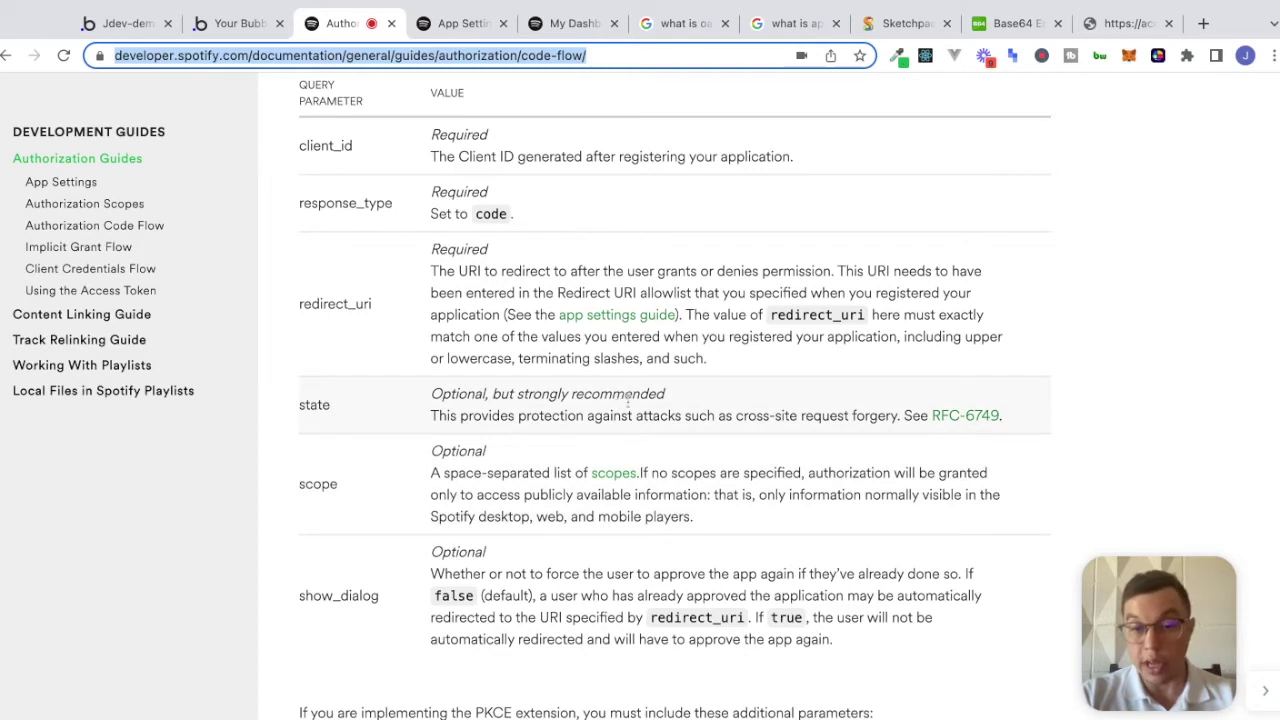
{"action": "left_click", "coordinate": [613, 474], "text": "super"}
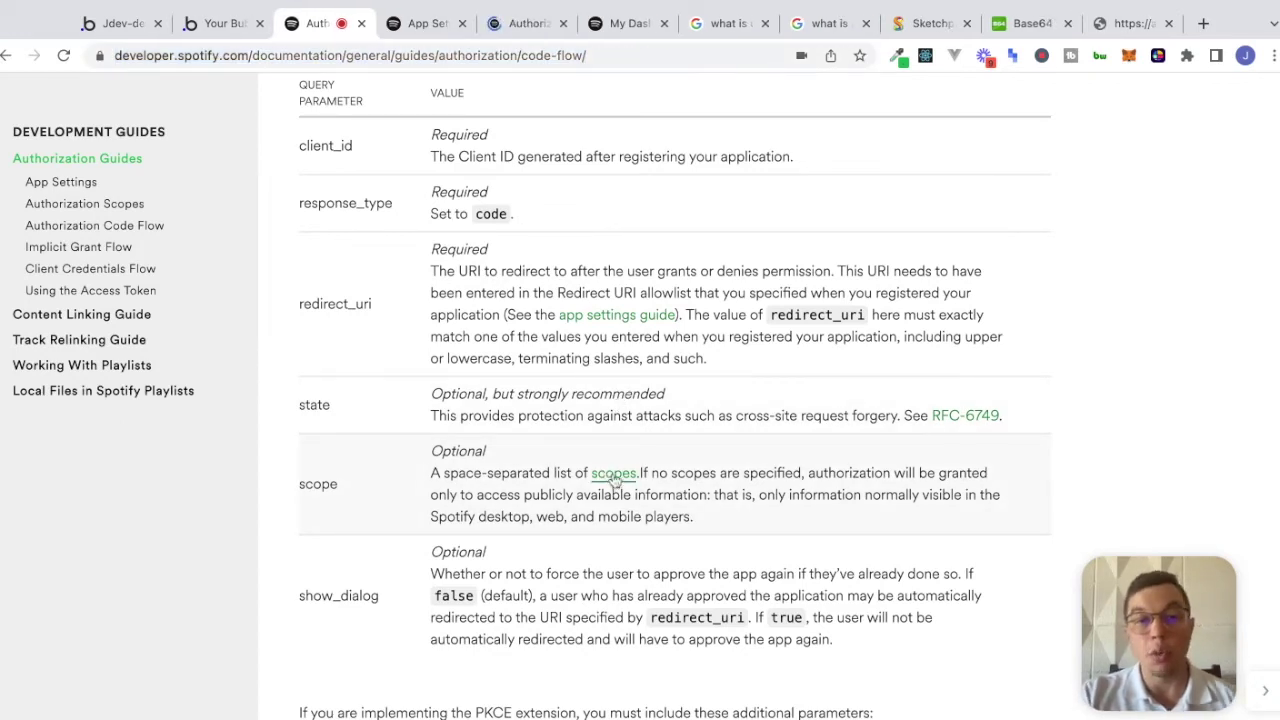
{"action": "left_click", "coordinate": [537, 24]}
{"action": "scroll", "coordinate": [598, 597], "scroll_direction": "down", "scroll_amount": 3}
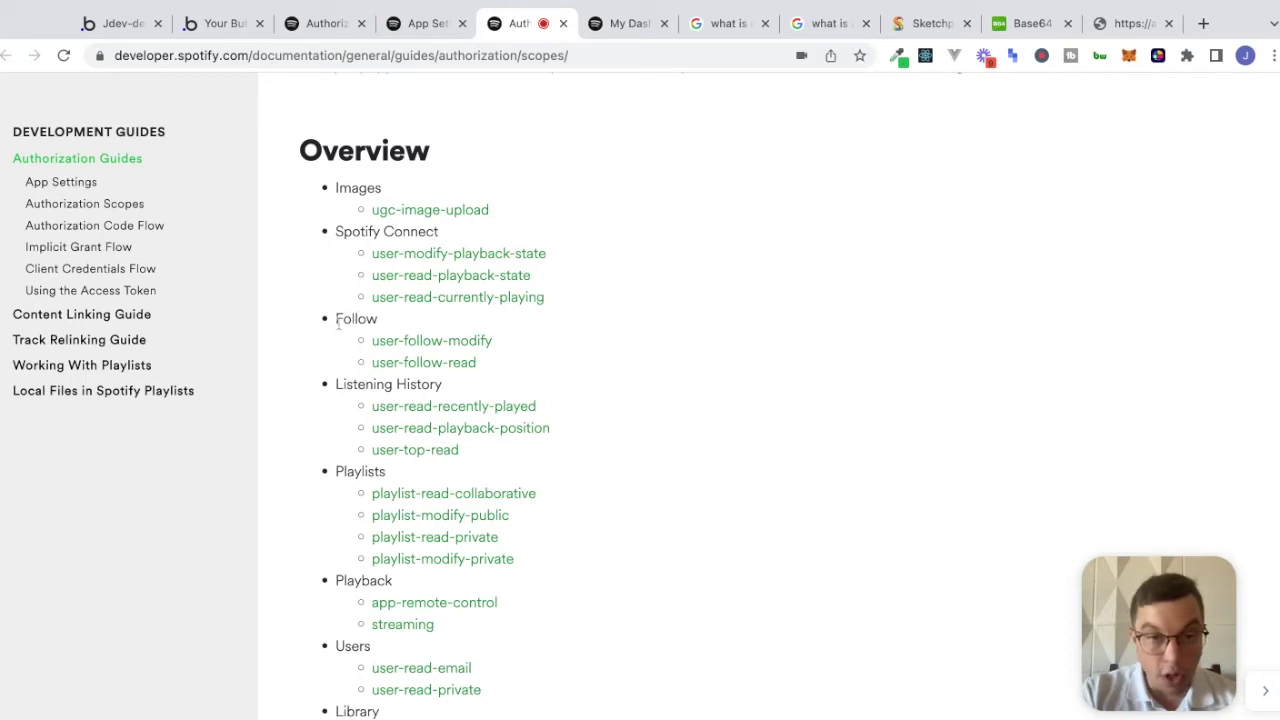
{"action": "left_click", "coordinate": [390, 364]}
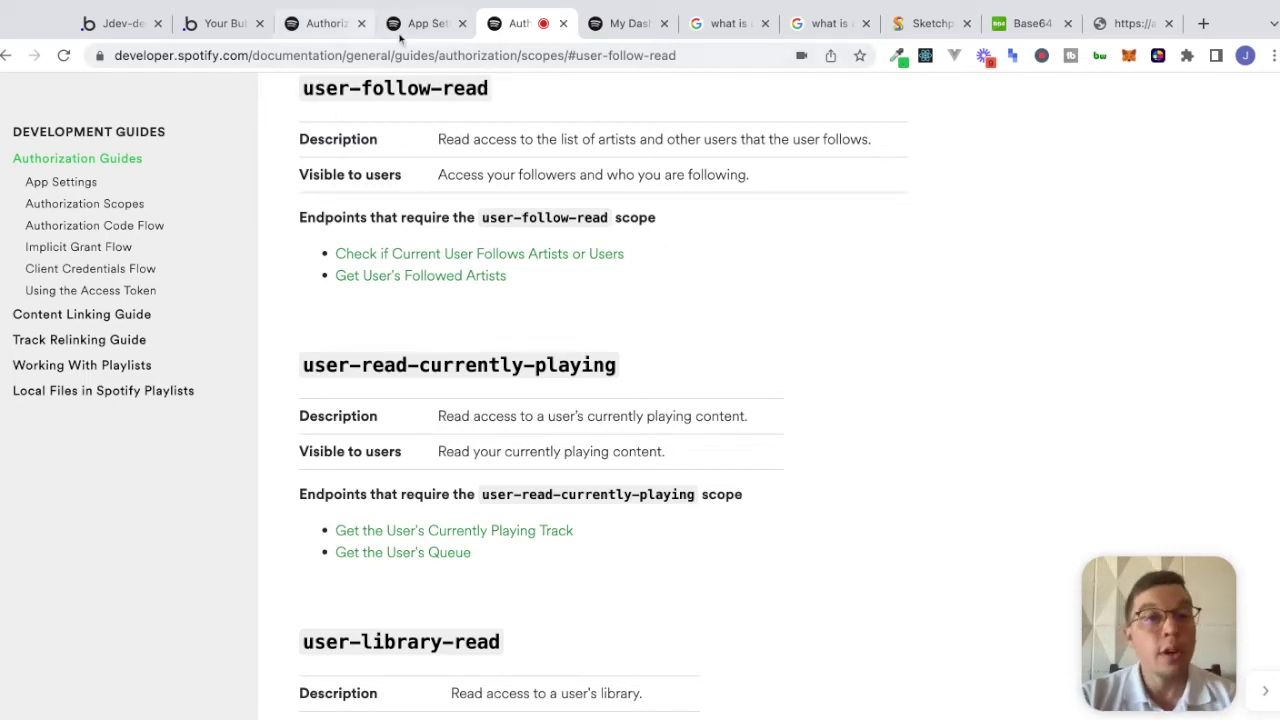
Close the App Settings guide and return to the user-follow-read section of the scopes guide
{"action": "left_click", "coordinate": [325, 22]}
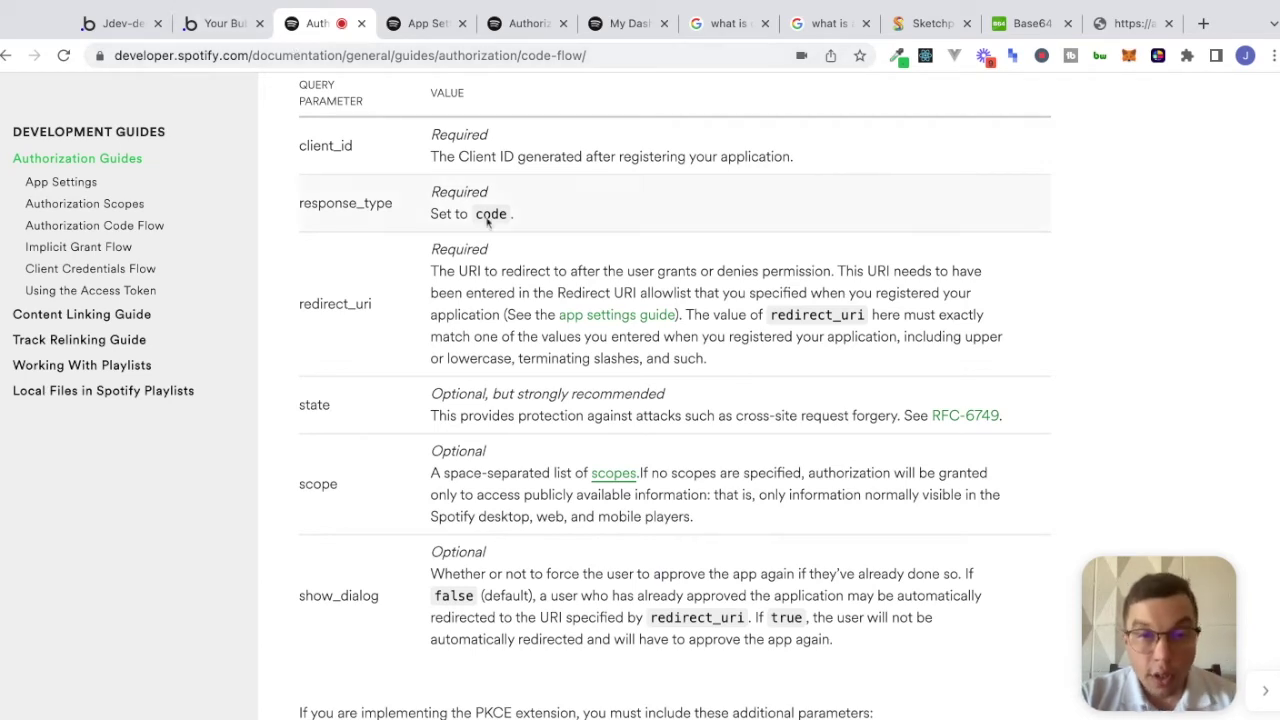
{"action": "left_click", "coordinate": [432, 32]}
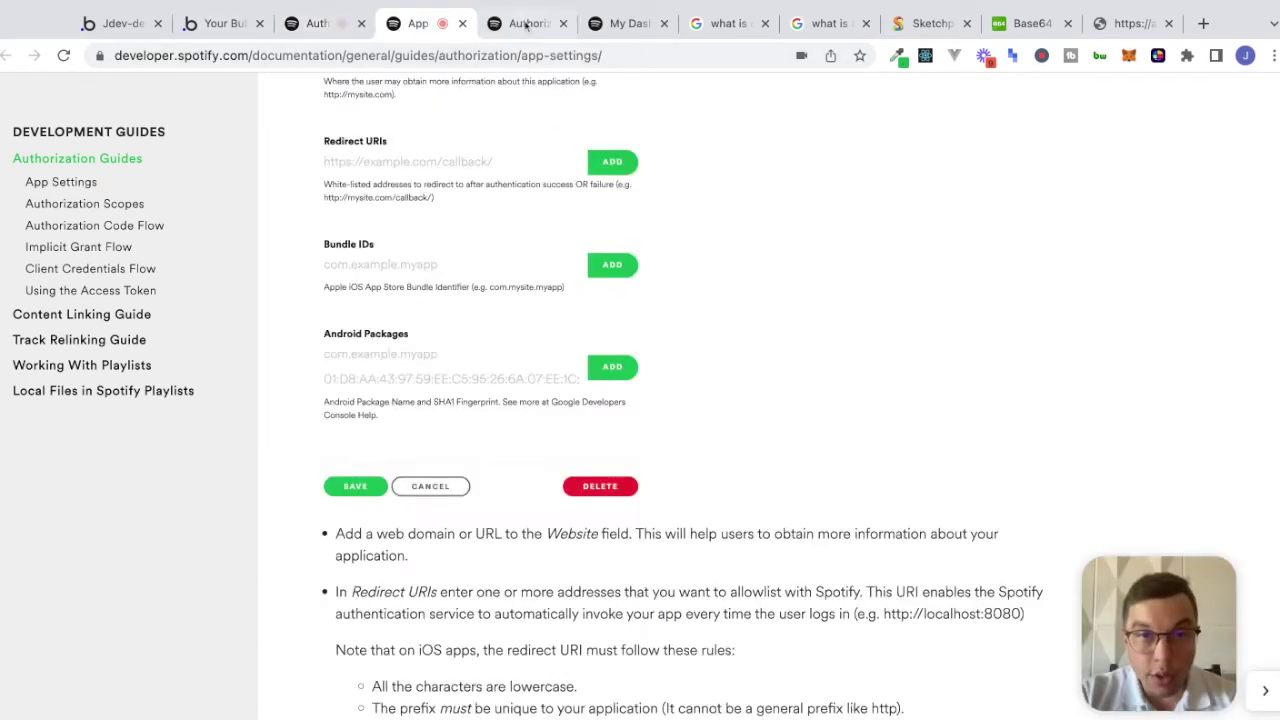
{"action": "left_click", "coordinate": [500, 26]}
{"action": "left_click", "coordinate": [463, 24]}
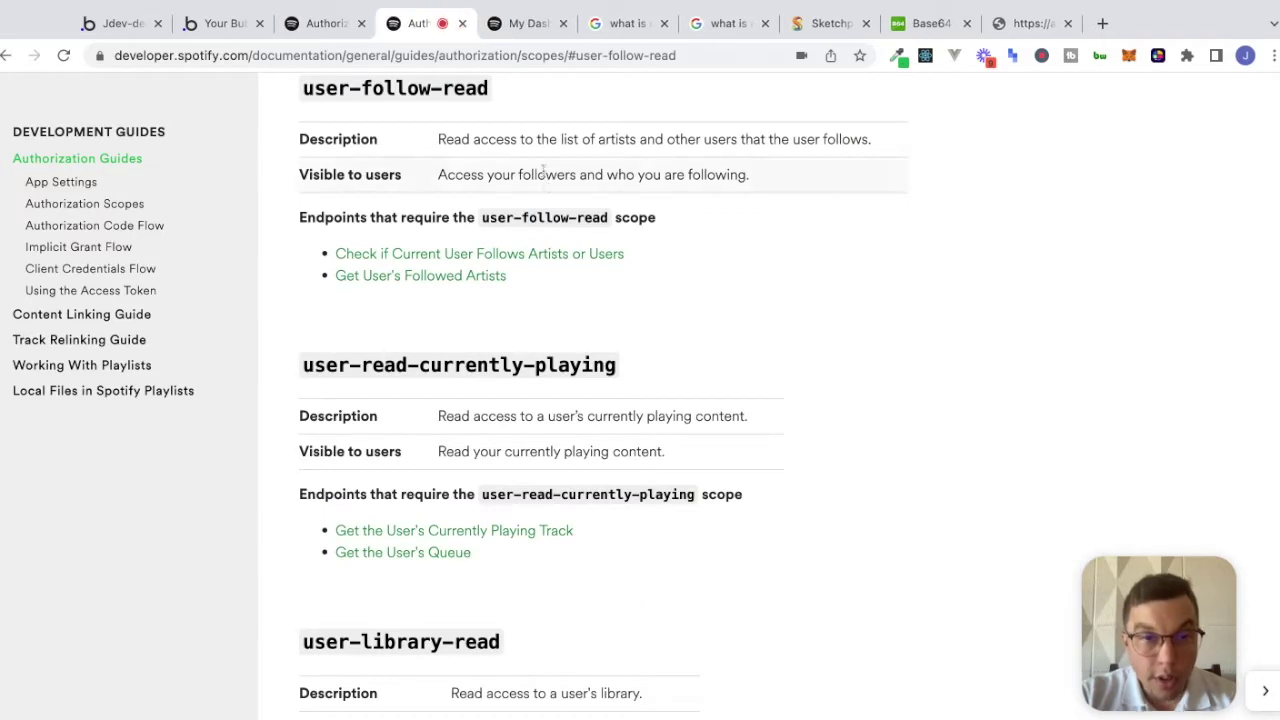
Copy the user-follow-read scope name from the guide and append "&scope=user-follow-read&" to the Bubble action's destination URL
{"action": "left_click_drag", "start_coordinate": [487, 88], "coordinate": [309, 88]}
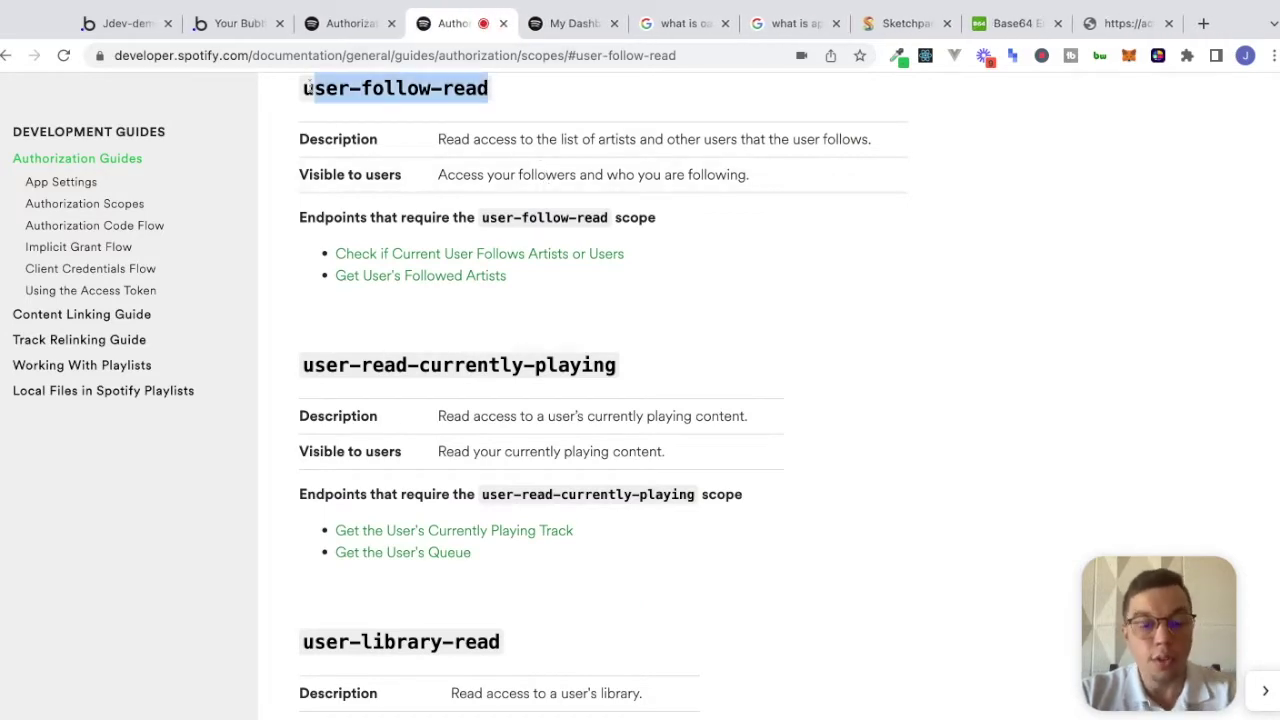
{"action": "left_click", "coordinate": [240, 23]}
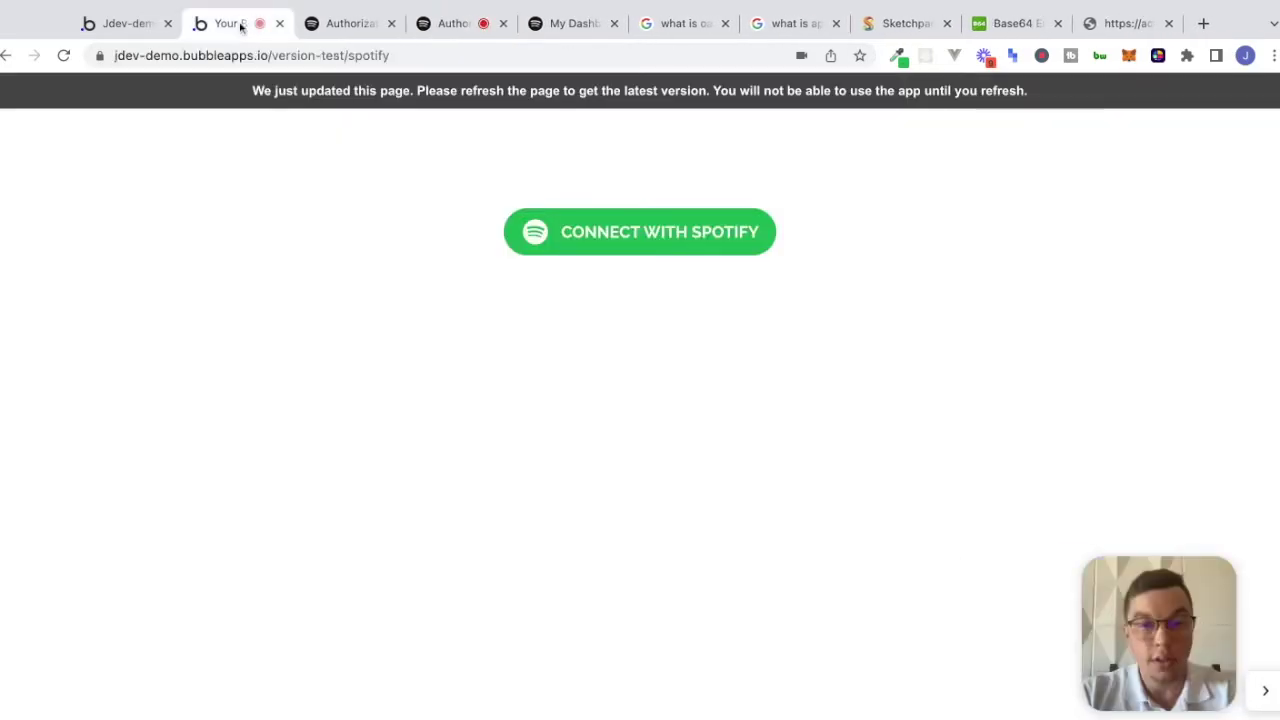
{"action": "left_click", "coordinate": [129, 23]}
{"action": "left_click", "coordinate": [529, 371]}
{"action": "left_click", "coordinate": [530, 373]}
{"action": "type", "text": "&scope=user-follow-read"}
{"action": "left_click", "coordinate": [528, 371]}
{"action": "type", "text": "u"}
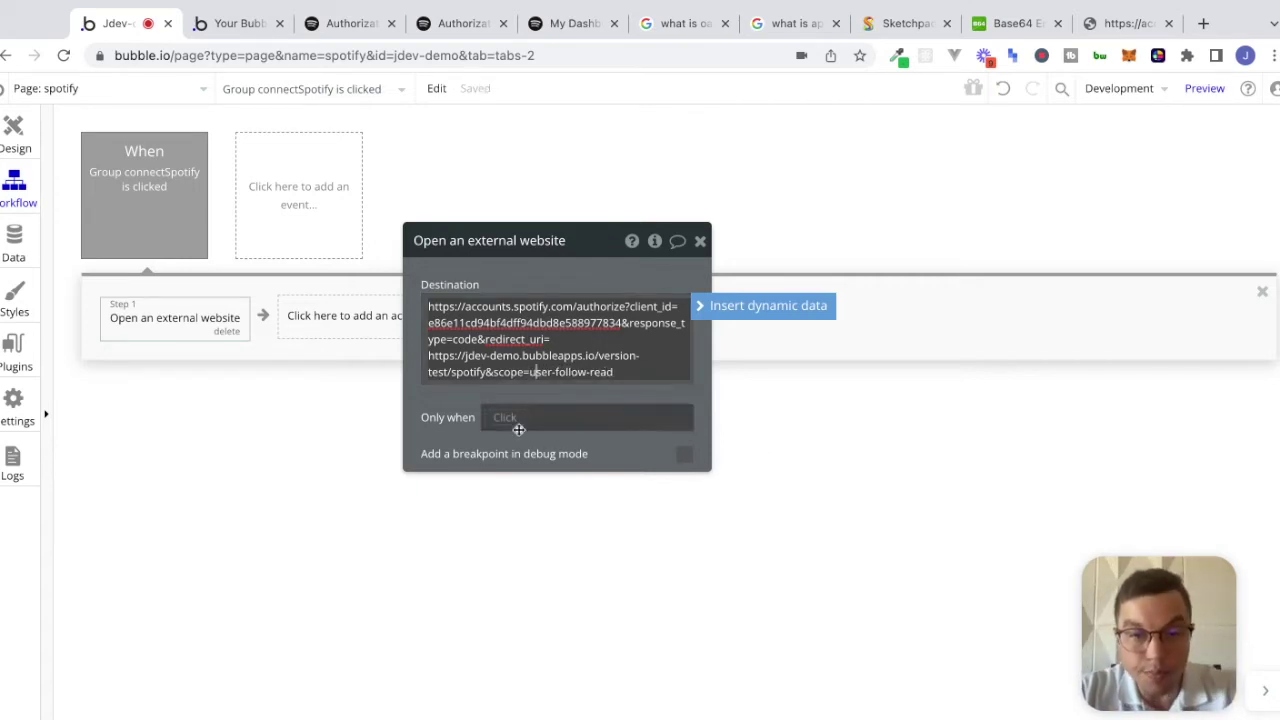
{"action": "left_click", "coordinate": [465, 425]}
{"action": "left_click", "coordinate": [638, 363]}
{"action": "left_click", "coordinate": [634, 364]}
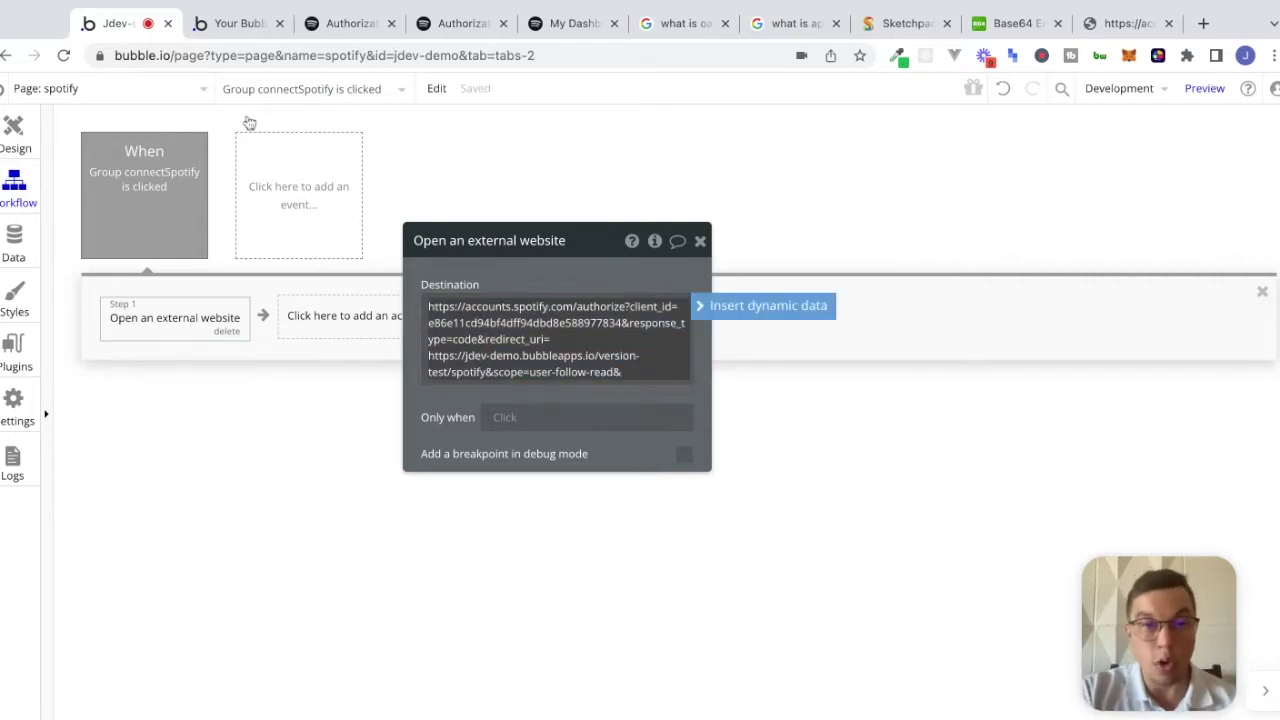
Look up the show_dialog parameter in the authorization guide and append "show_dialog=True" to the Bubble action's destination URL
{"action": "left_click", "coordinate": [331, 26]}
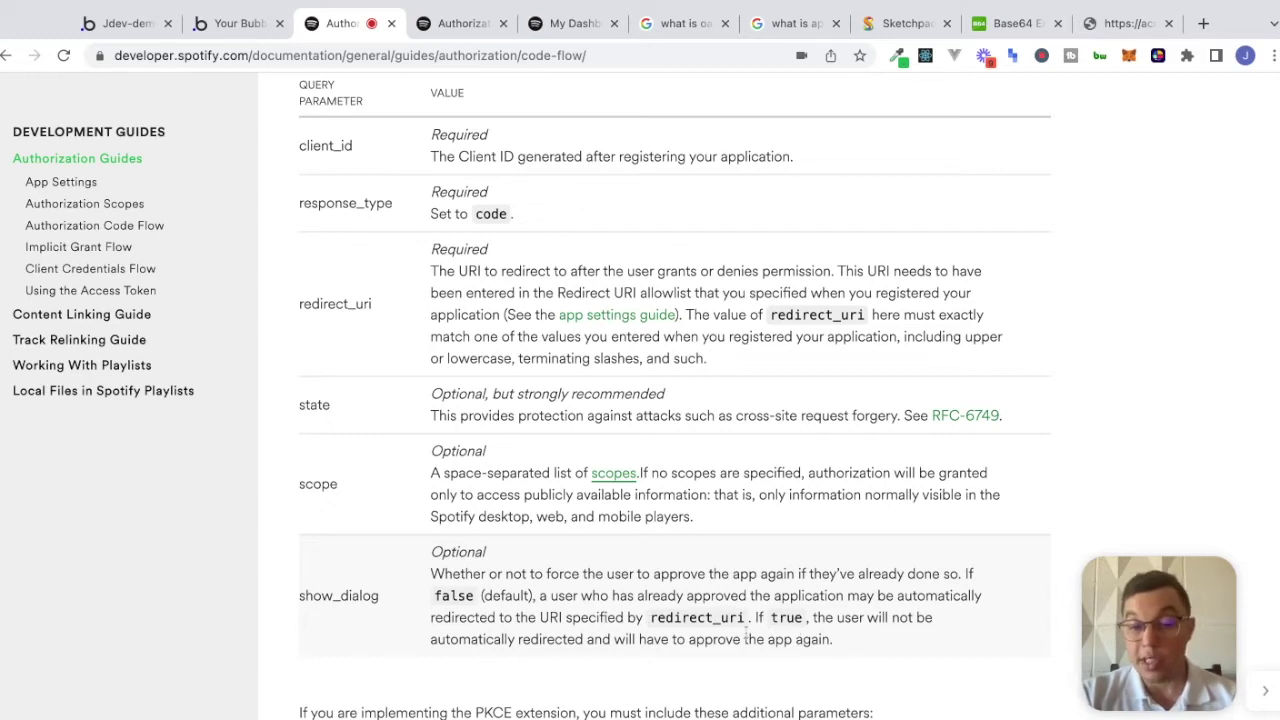
{"action": "double_click", "coordinate": [378, 597]}
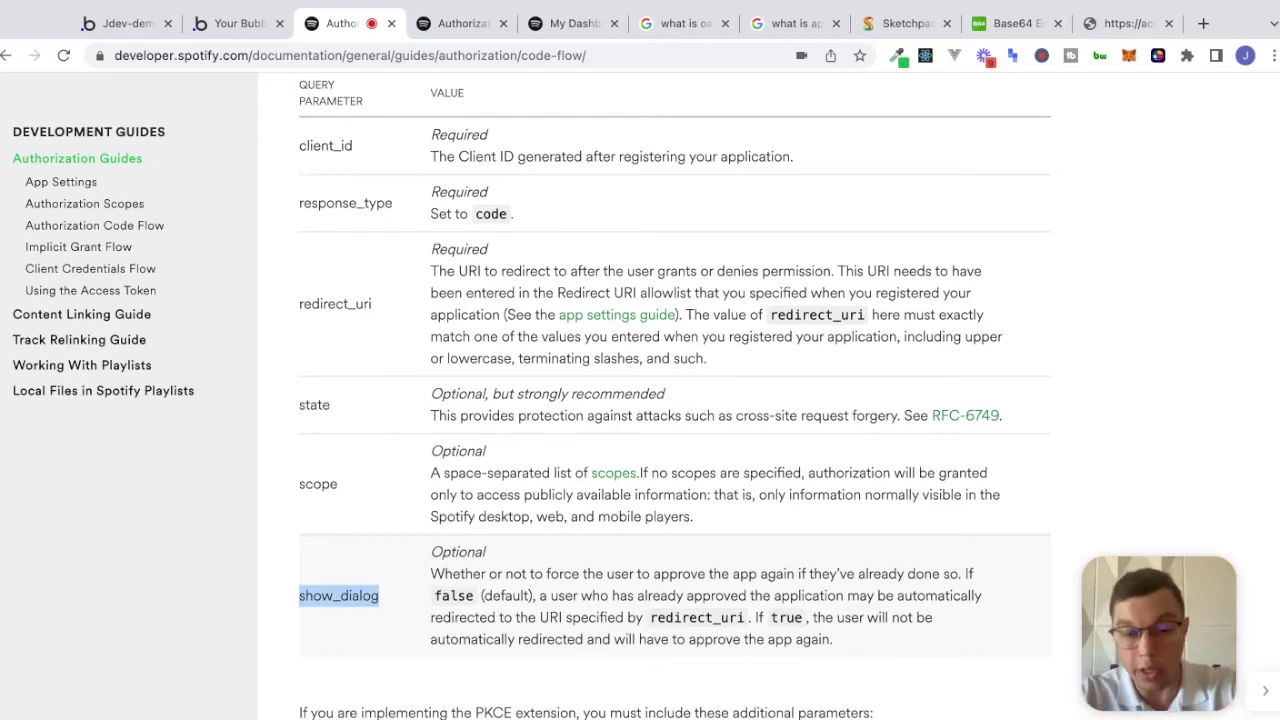
{"action": "left_click", "coordinate": [124, 23]}
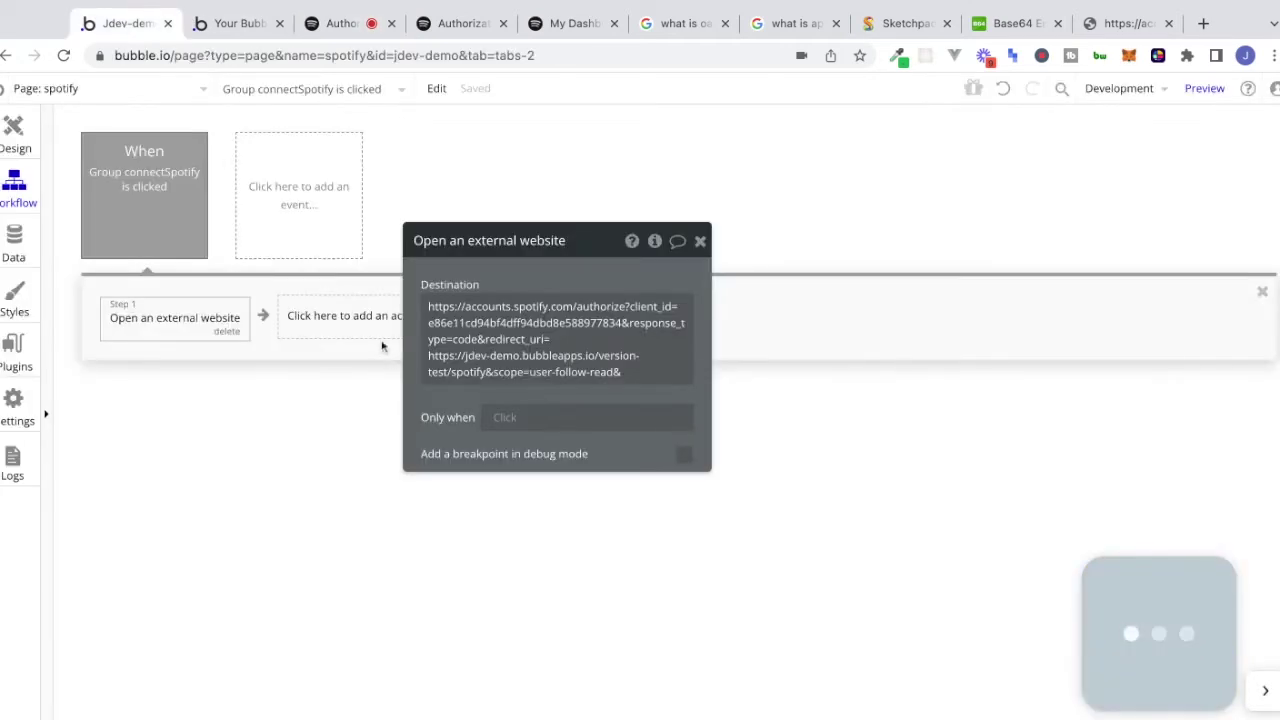
{"action": "left_click", "coordinate": [585, 363]}
{"action": "type", "text": "show_"}
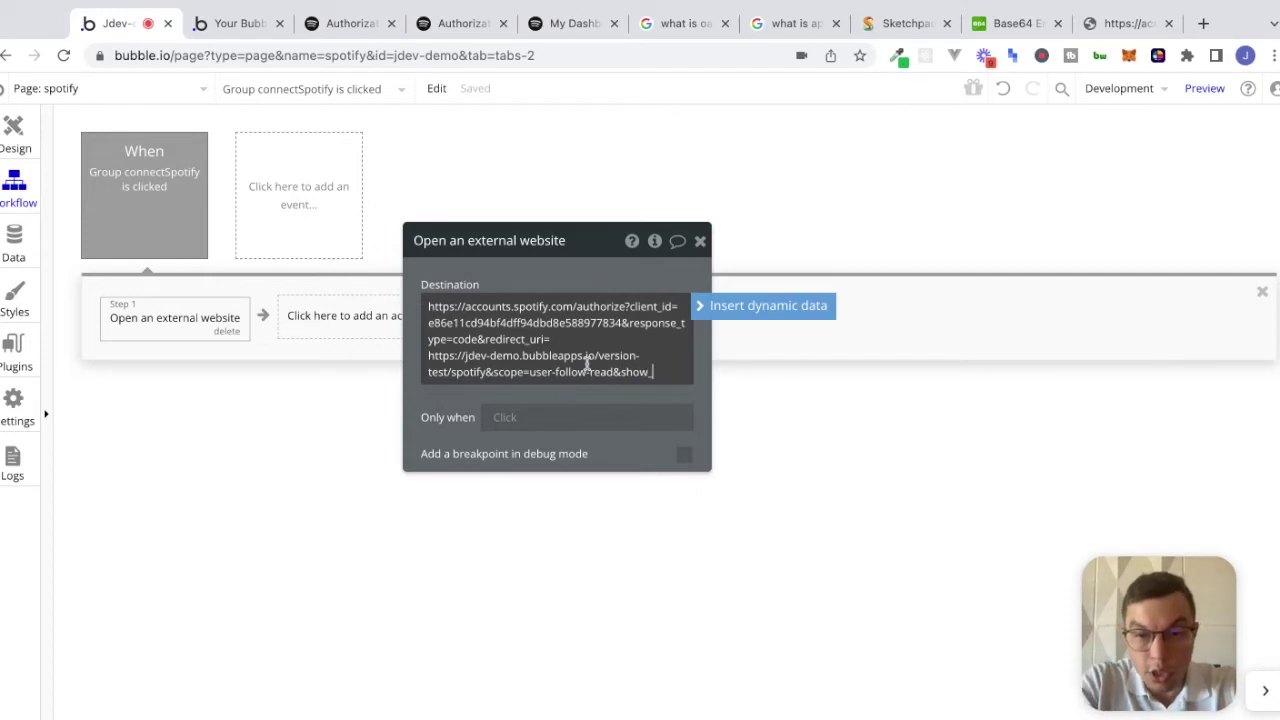
{"action": "type", "text": "dialog"}
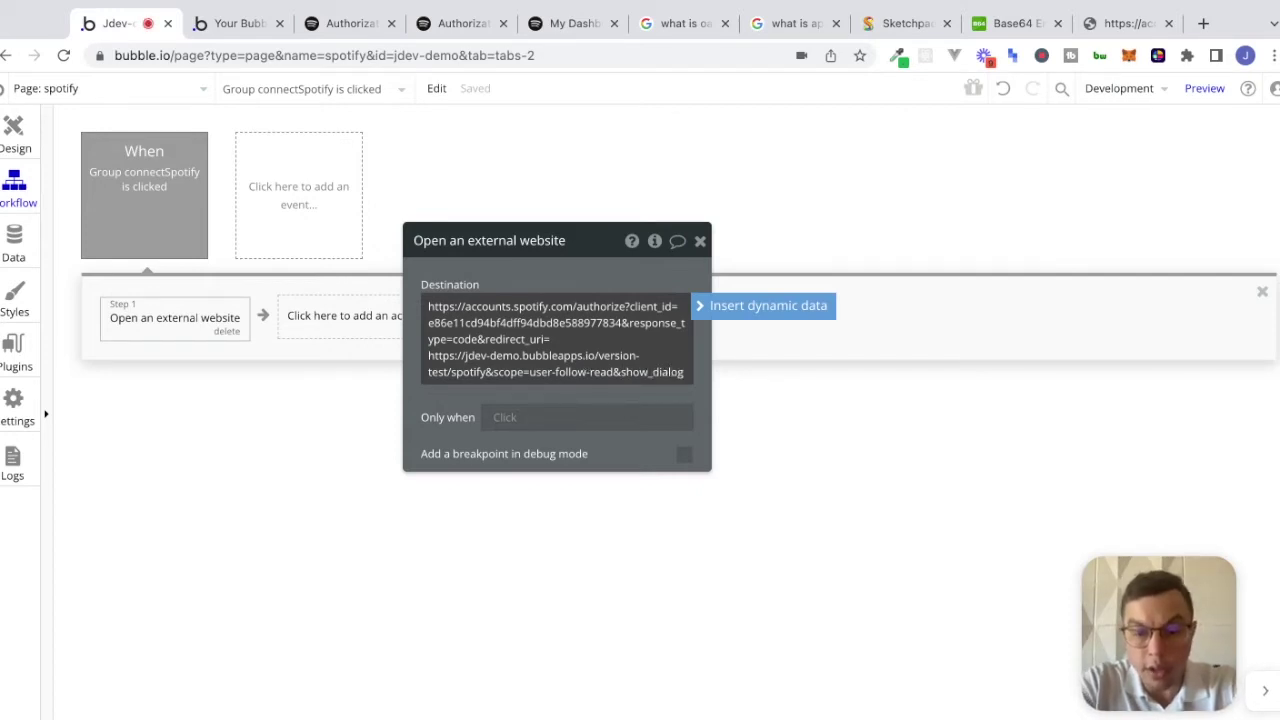
{"action": "type", "text": "=True"}
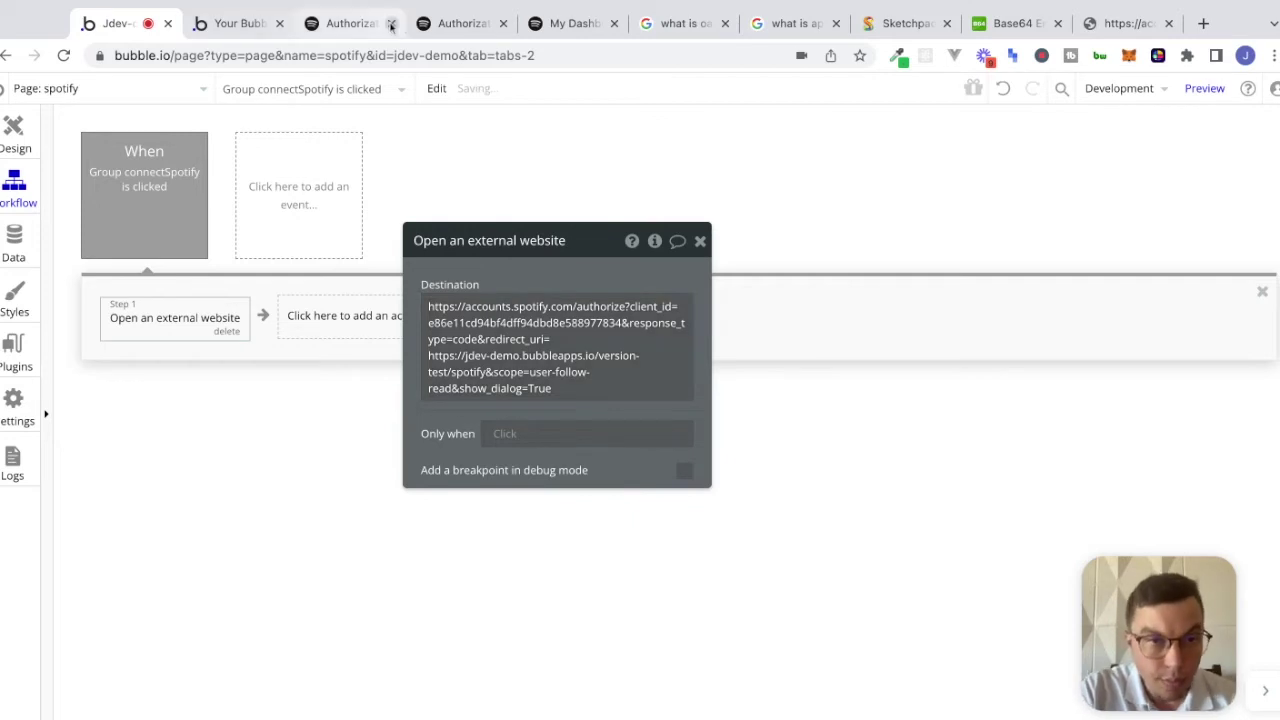
Check the show_dialog value's casing in the guide and change the destination URL's value to lowercase "true"
{"action": "left_click", "coordinate": [358, 25]}
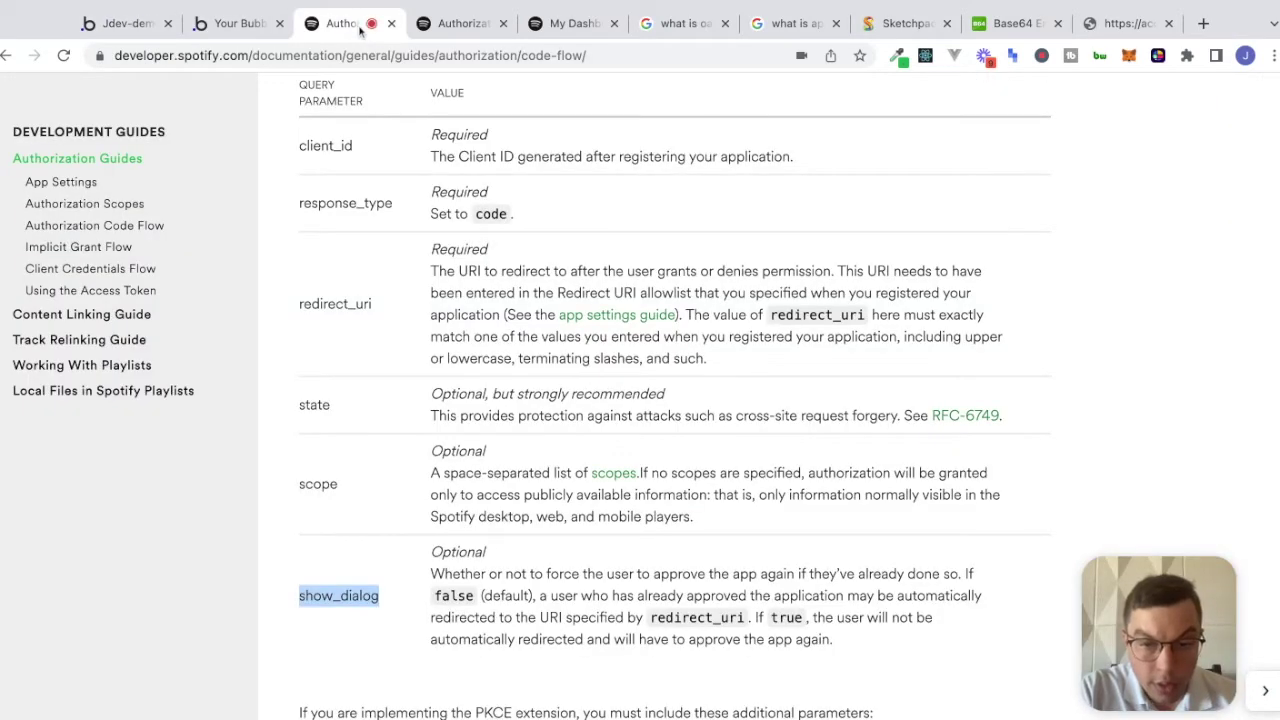
{"action": "left_click", "coordinate": [134, 24]}
{"action": "triple_click", "coordinate": [544, 389]}
{"action": "left_click", "coordinate": [544, 389]}
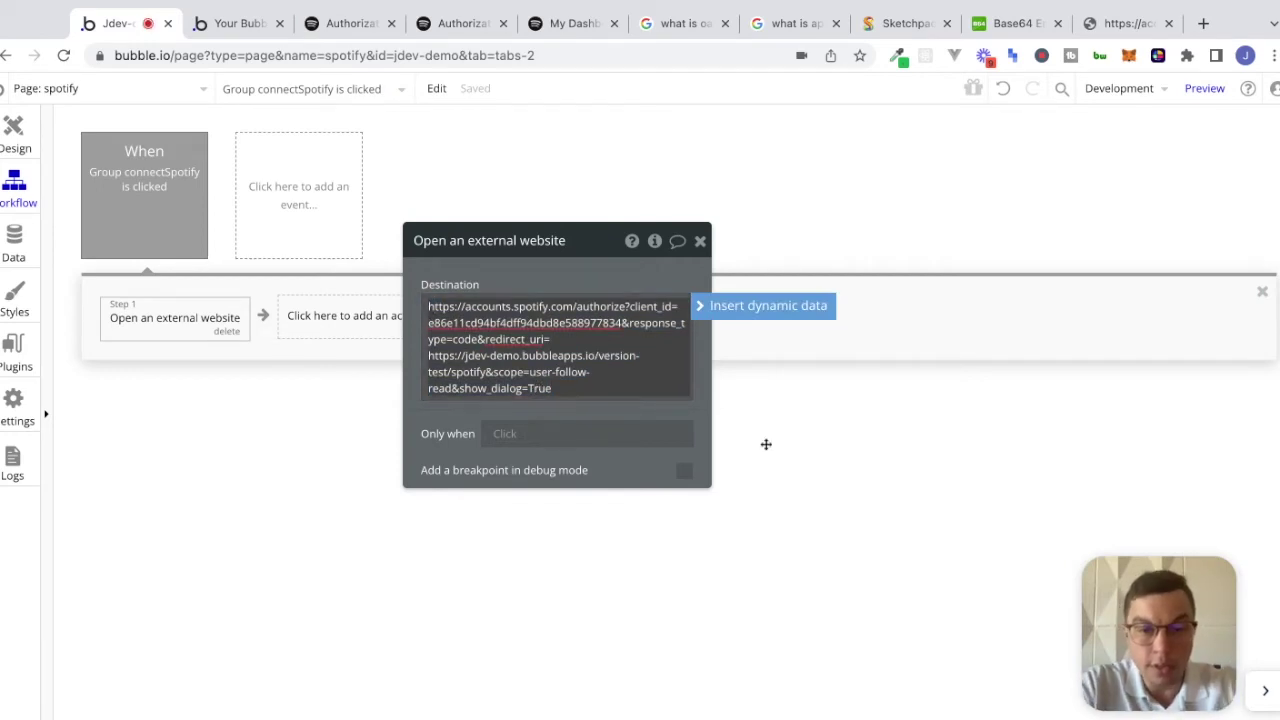
{"action": "key", "text": "BackSpace"}
{"action": "type", "text": "t"}
{"action": "left_click", "coordinate": [452, 436]}
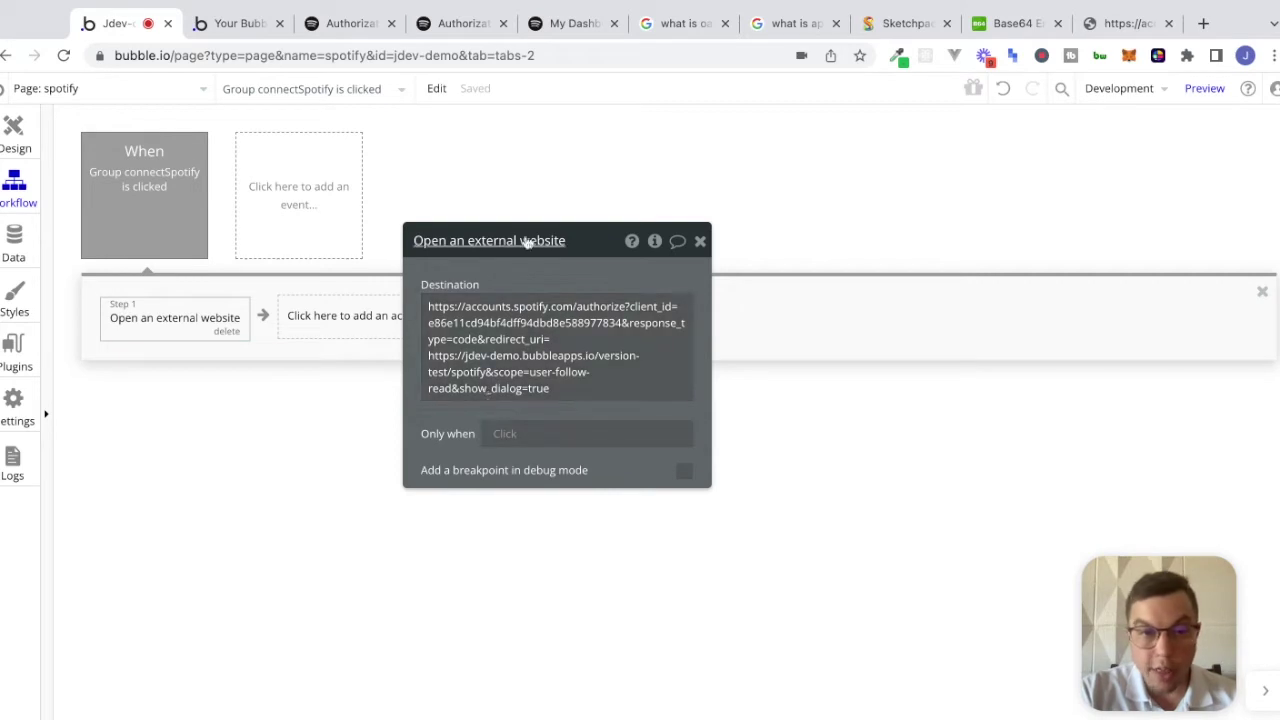
Test the Connect with Spotify button on the preview page and inspect the client_id value in the resulting URL
{"action": "left_click", "coordinate": [240, 24]}
{"action": "left_click", "coordinate": [253, 105]}
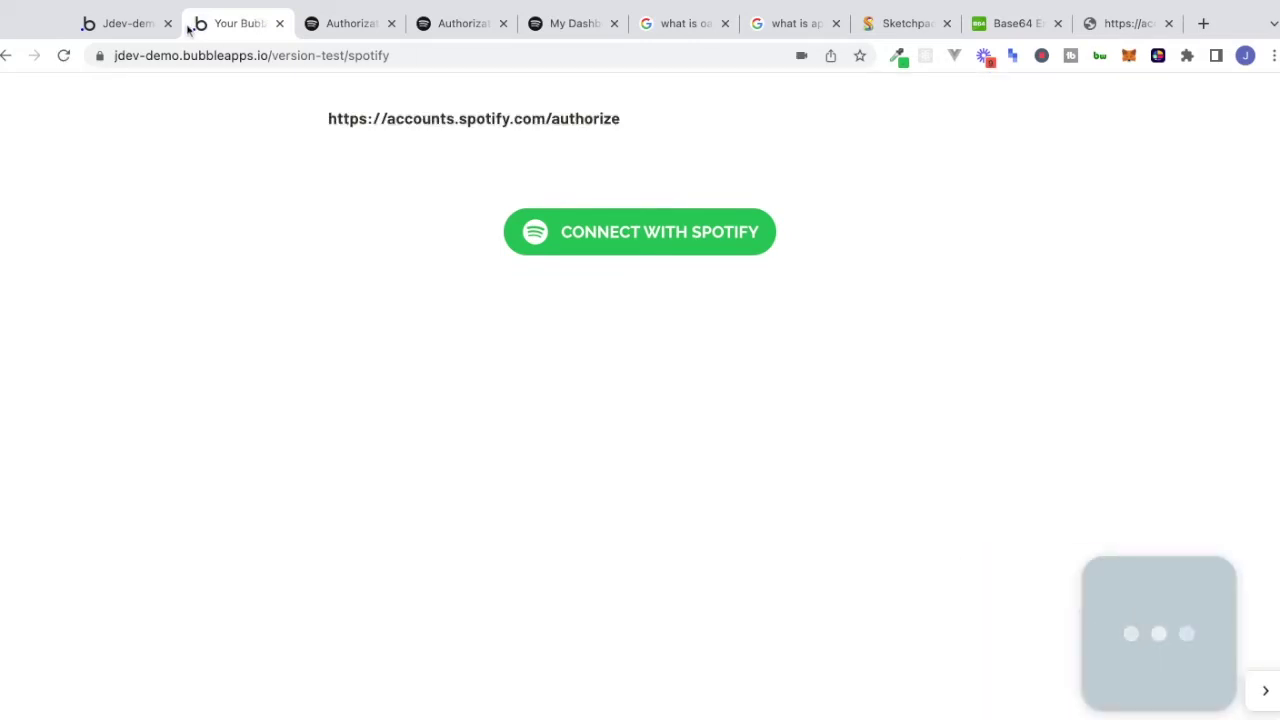
{"action": "left_click", "coordinate": [636, 246]}
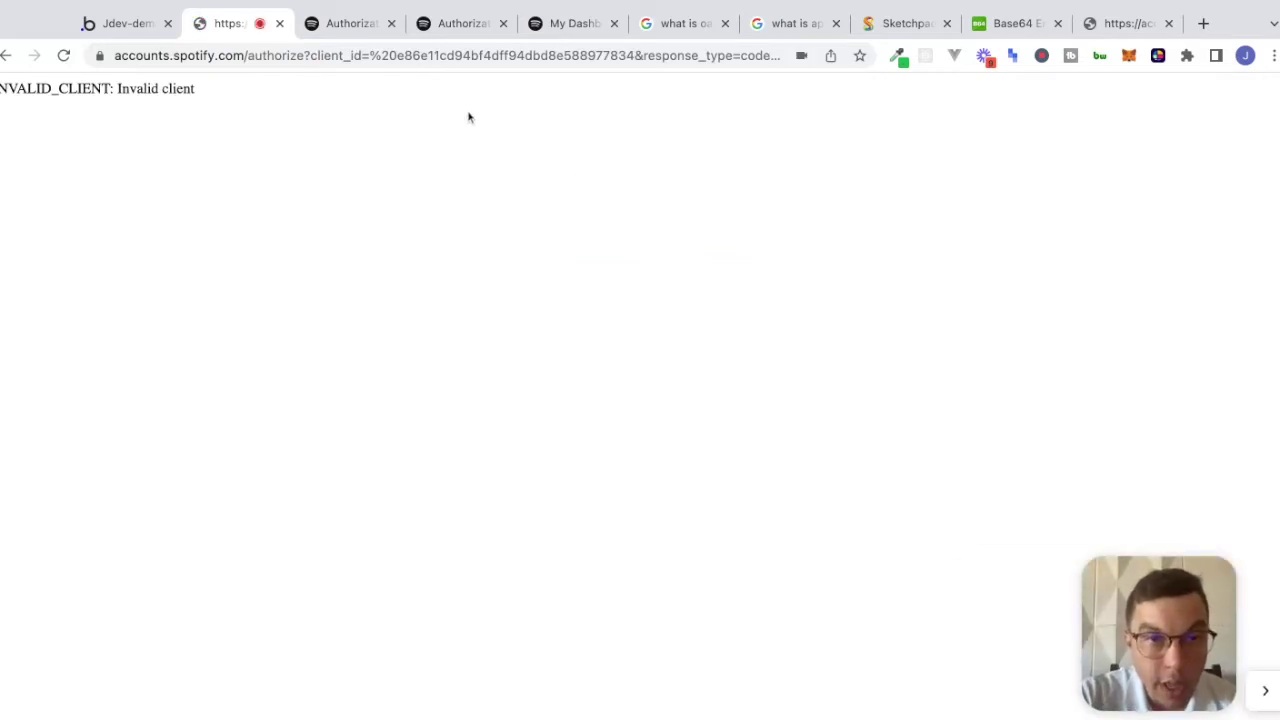
{"action": "left_click_drag", "start_coordinate": [396, 55], "coordinate": [369, 55]}
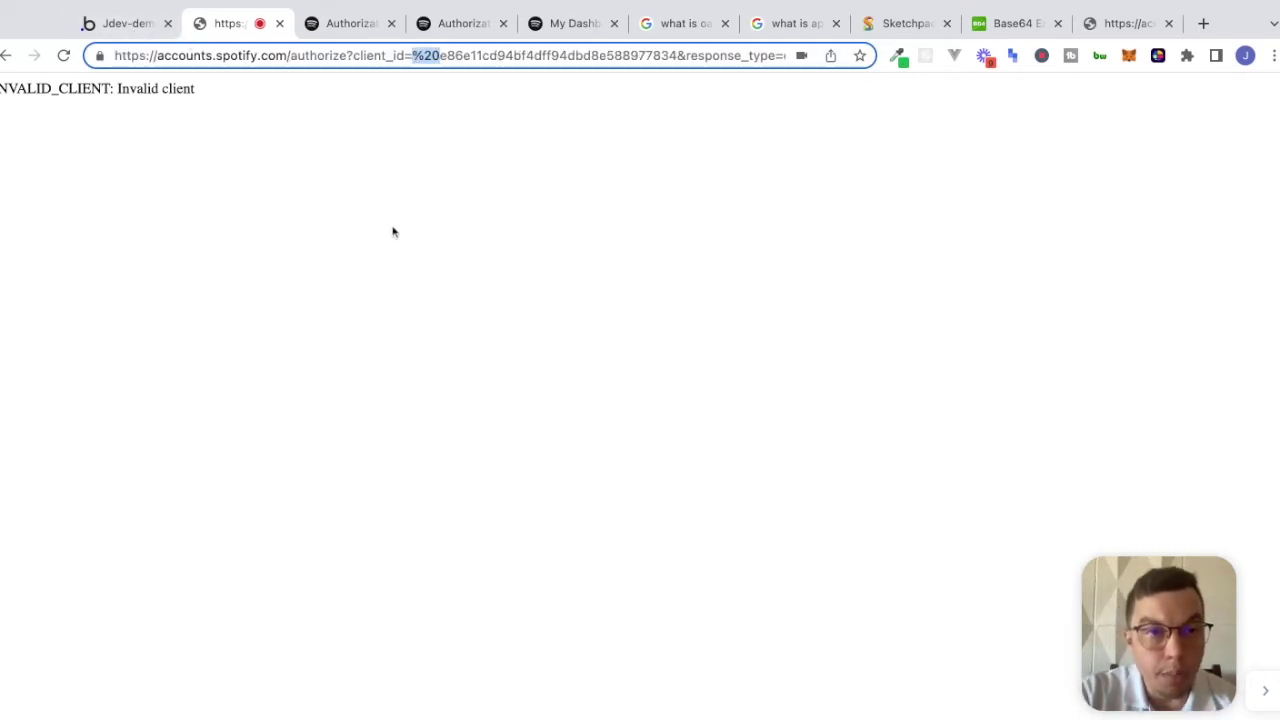
Remove the stray space after "client_id=" in the Bubble action's destination URL
{"action": "left_click", "coordinate": [124, 23]}
{"action": "left_click", "coordinate": [497, 380]}
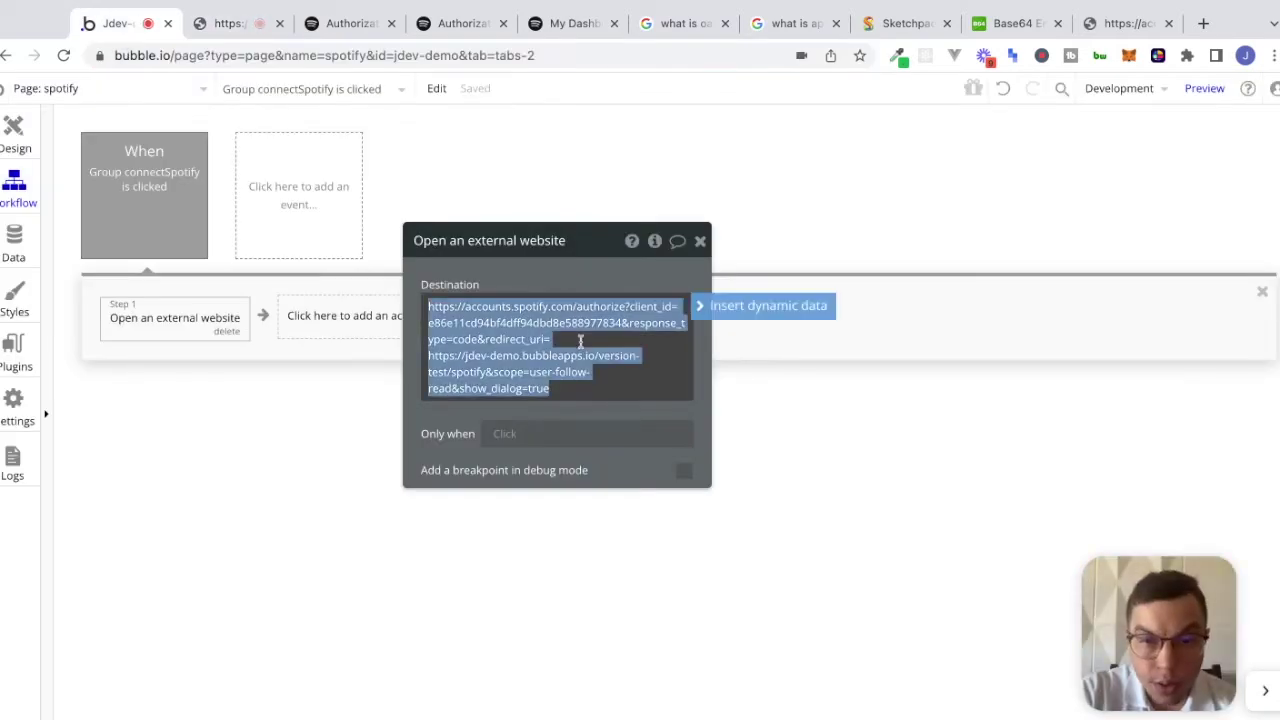
{"action": "left_click", "coordinate": [676, 306]}
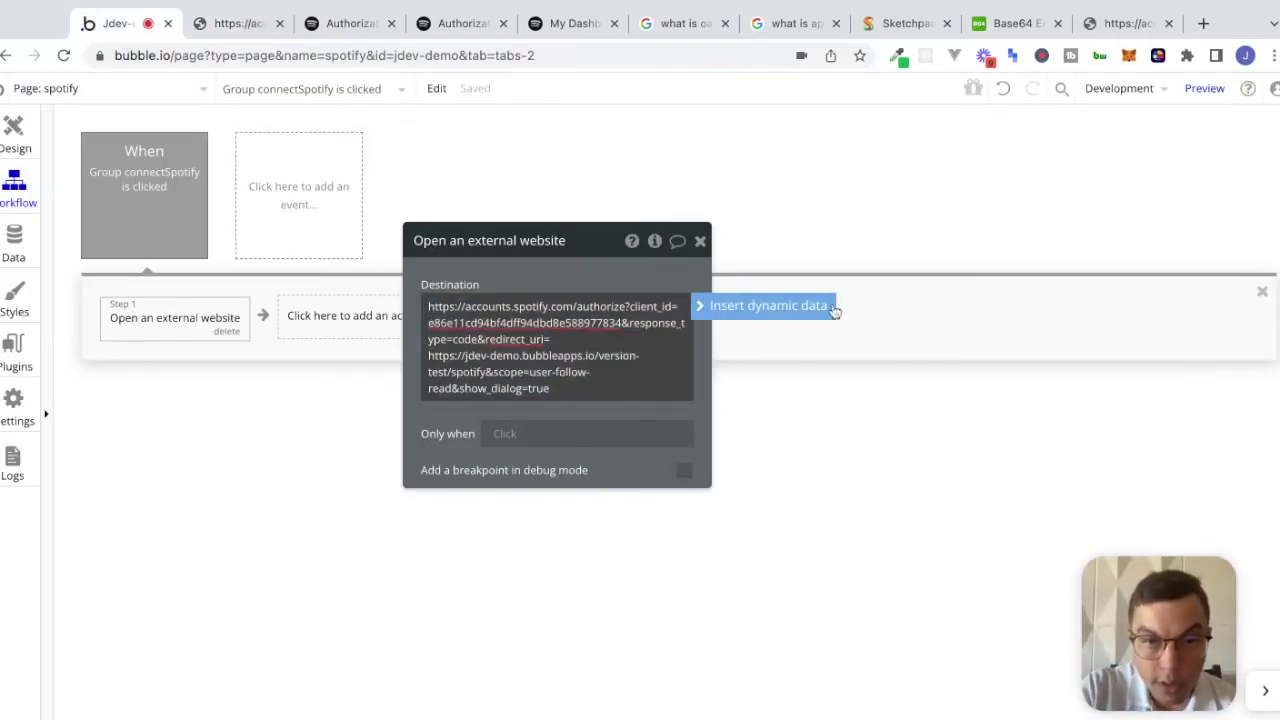
{"action": "key", "text": "BackSpace"}
{"action": "left_click", "coordinate": [460, 422]}
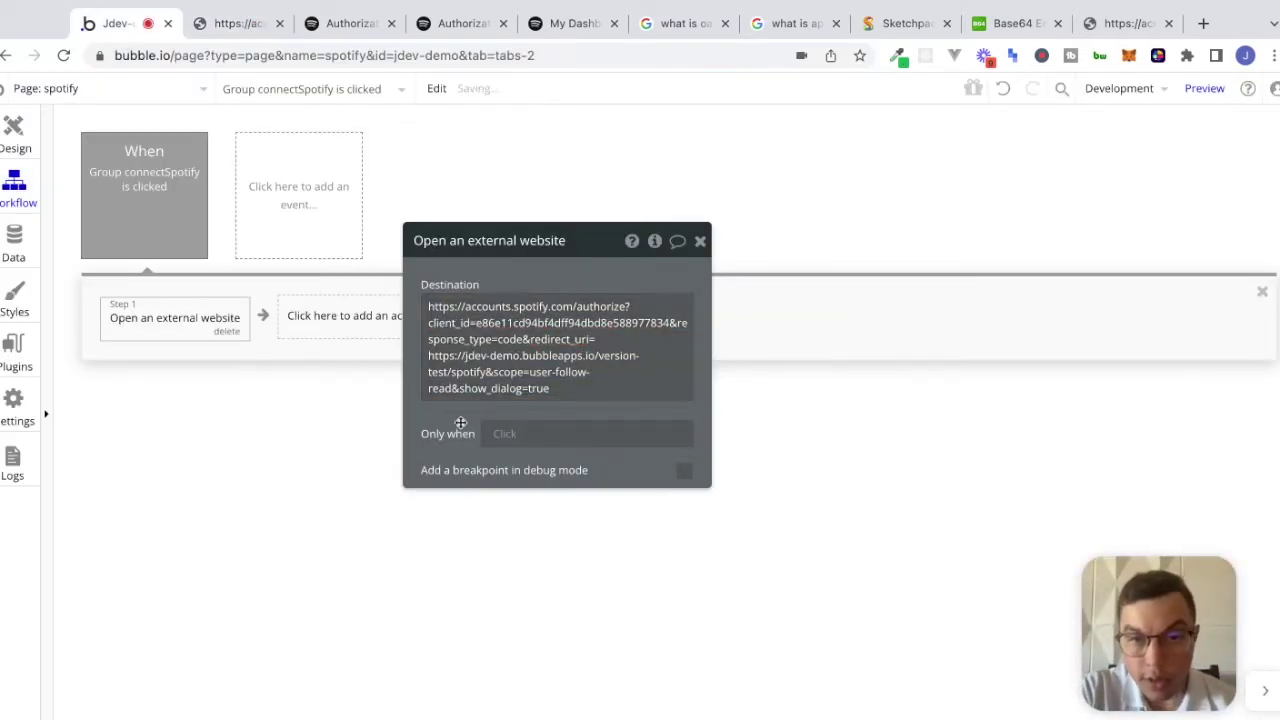
Return to the preview page, retest the Connect with Spotify button and agree to the permissions requested by Bubble API Demo
{"action": "left_click", "coordinate": [231, 31]}
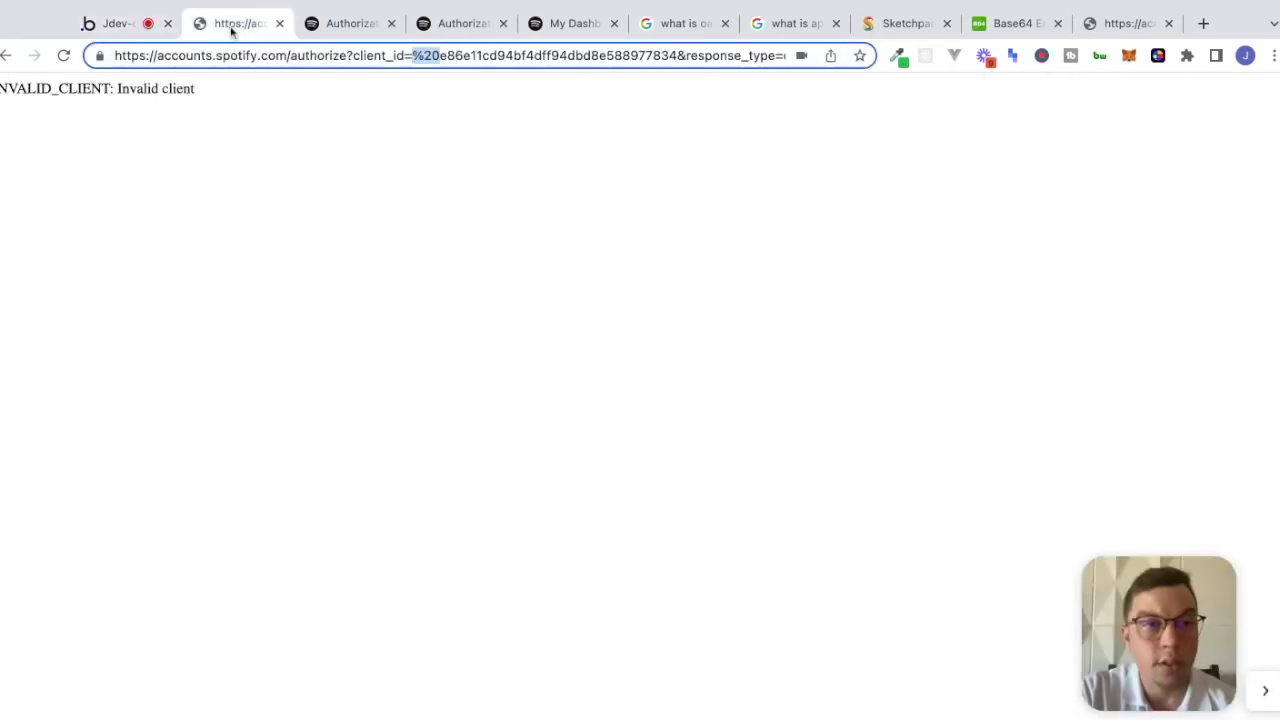
{"action": "left_click", "coordinate": [7, 56]}
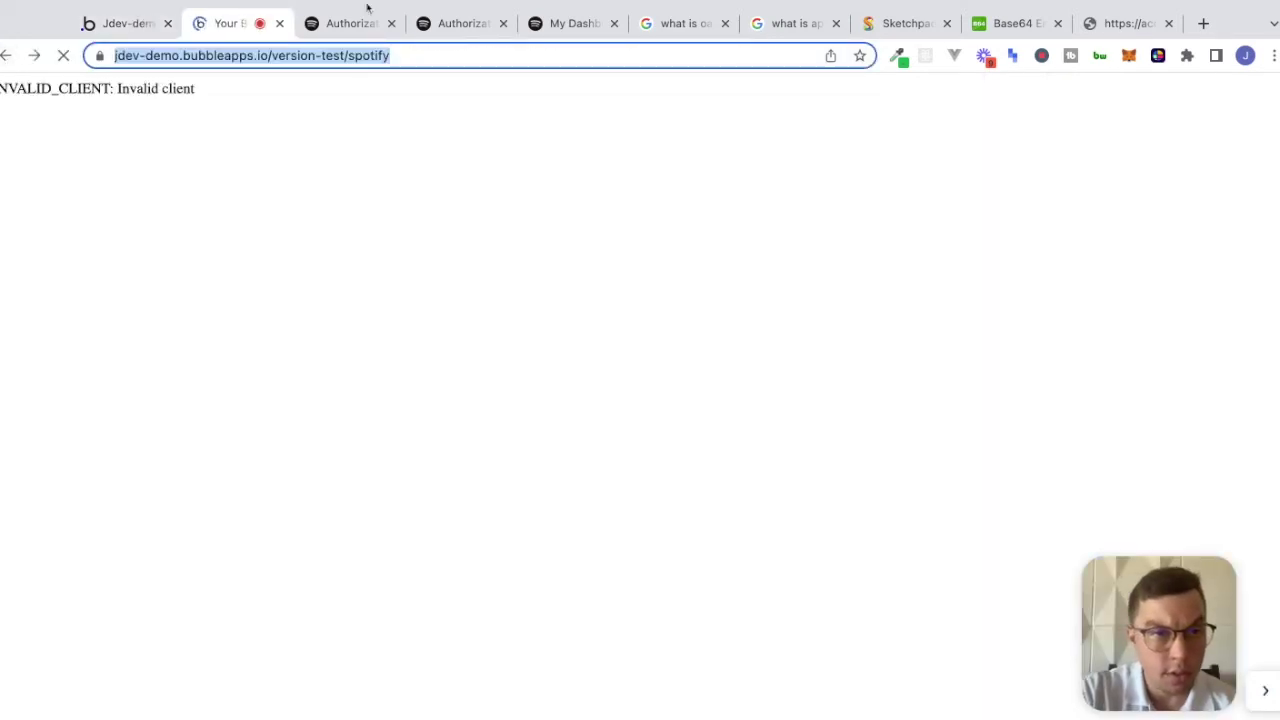
{"action": "left_click", "coordinate": [655, 233]}
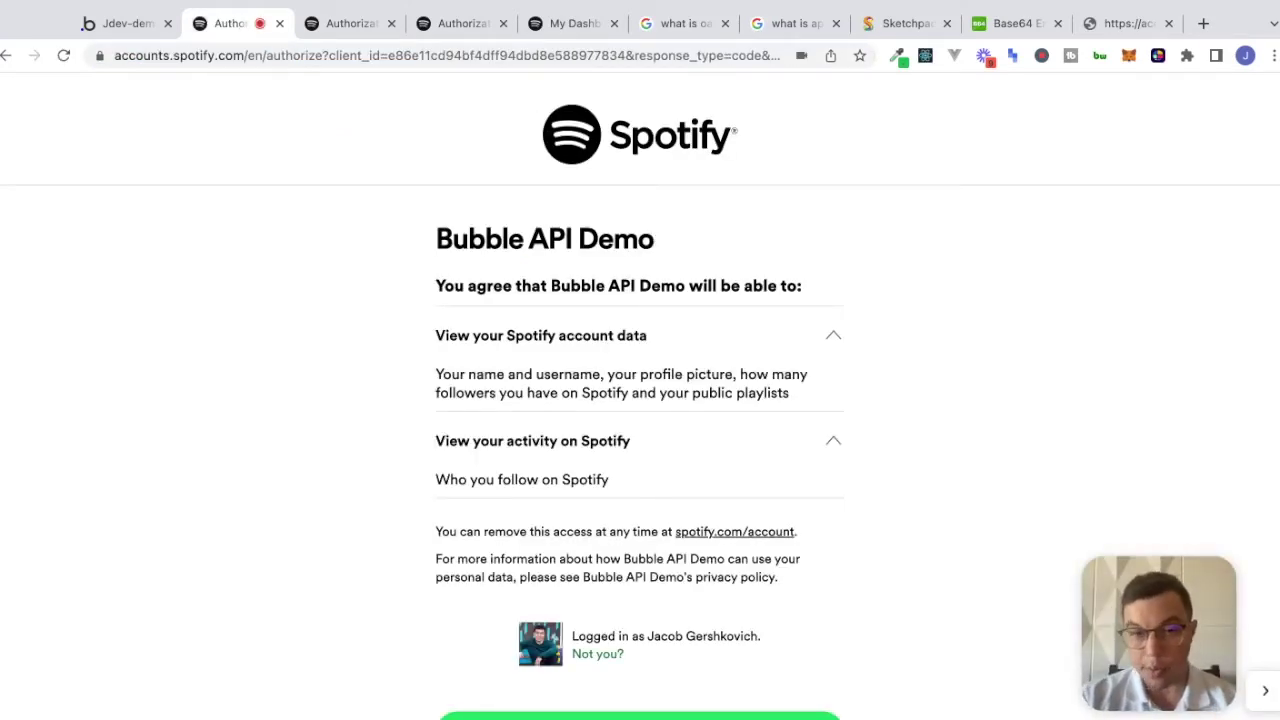
{"action": "scroll", "coordinate": [640, 400], "scroll_direction": "down", "scroll_amount": 1}
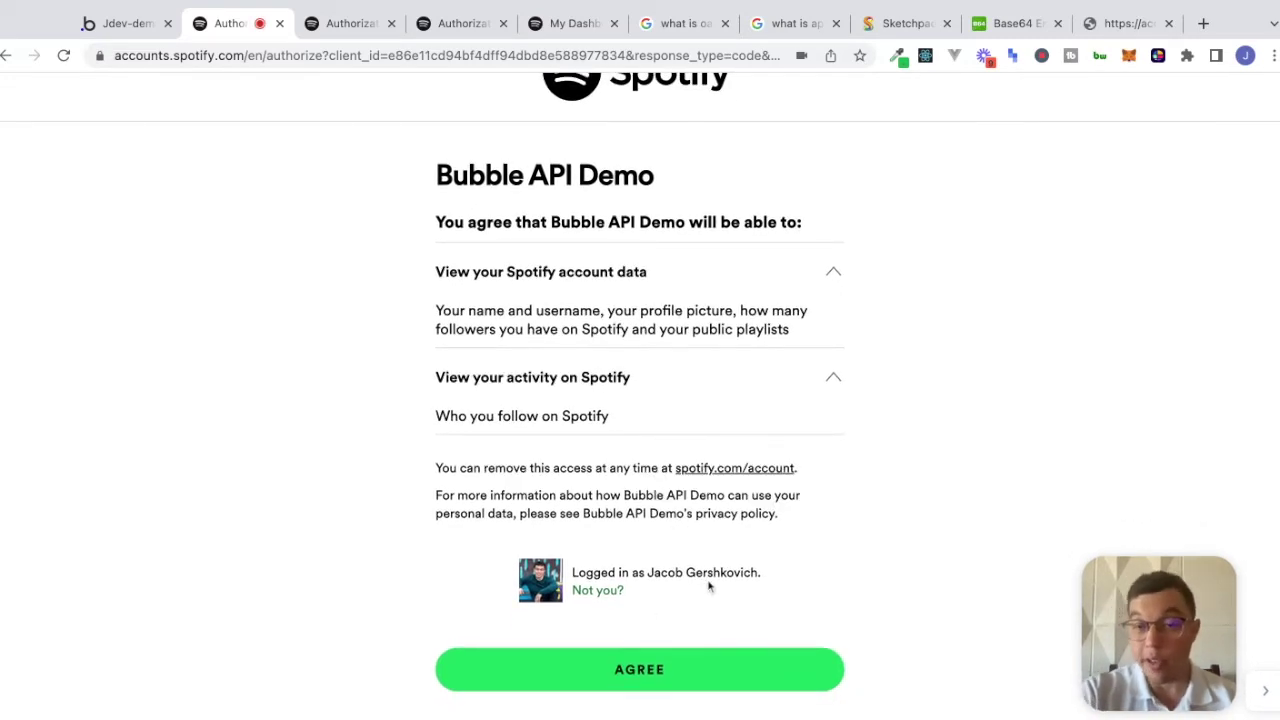
{"action": "scroll", "coordinate": [708, 588], "scroll_direction": "up", "scroll_amount": 1}
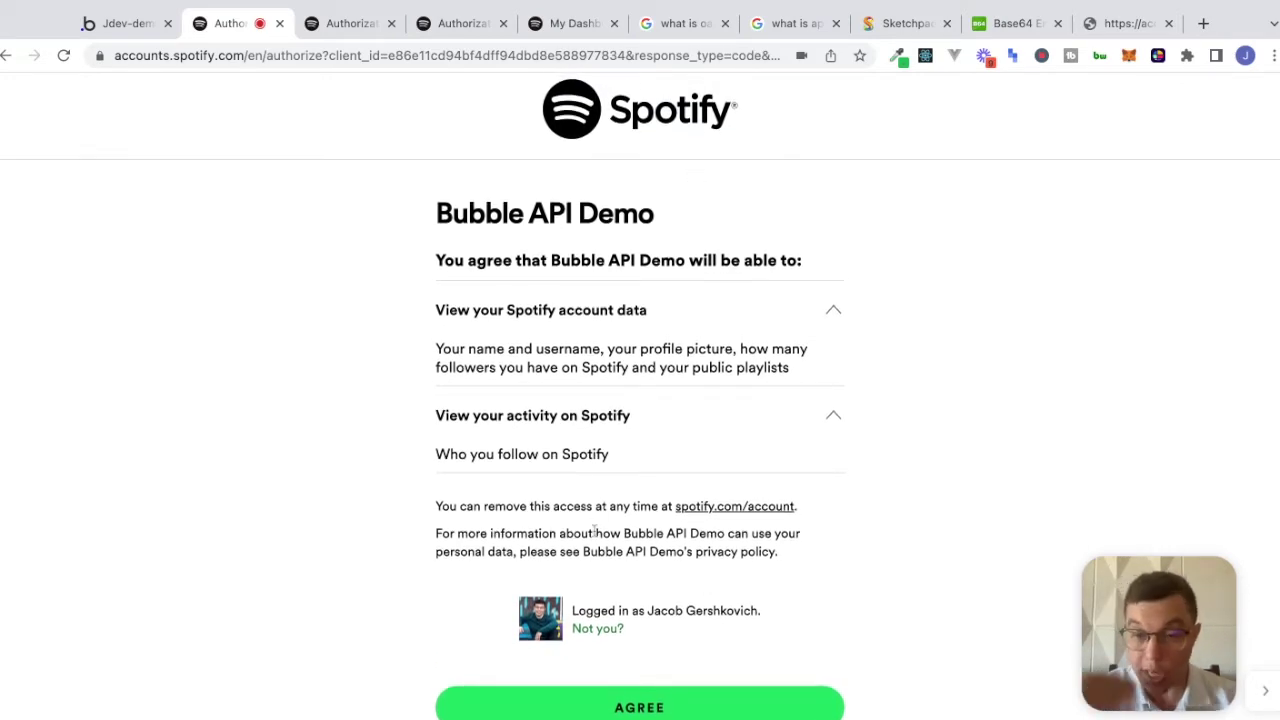
{"action": "scroll", "coordinate": [594, 530], "scroll_direction": "down", "scroll_amount": 1}
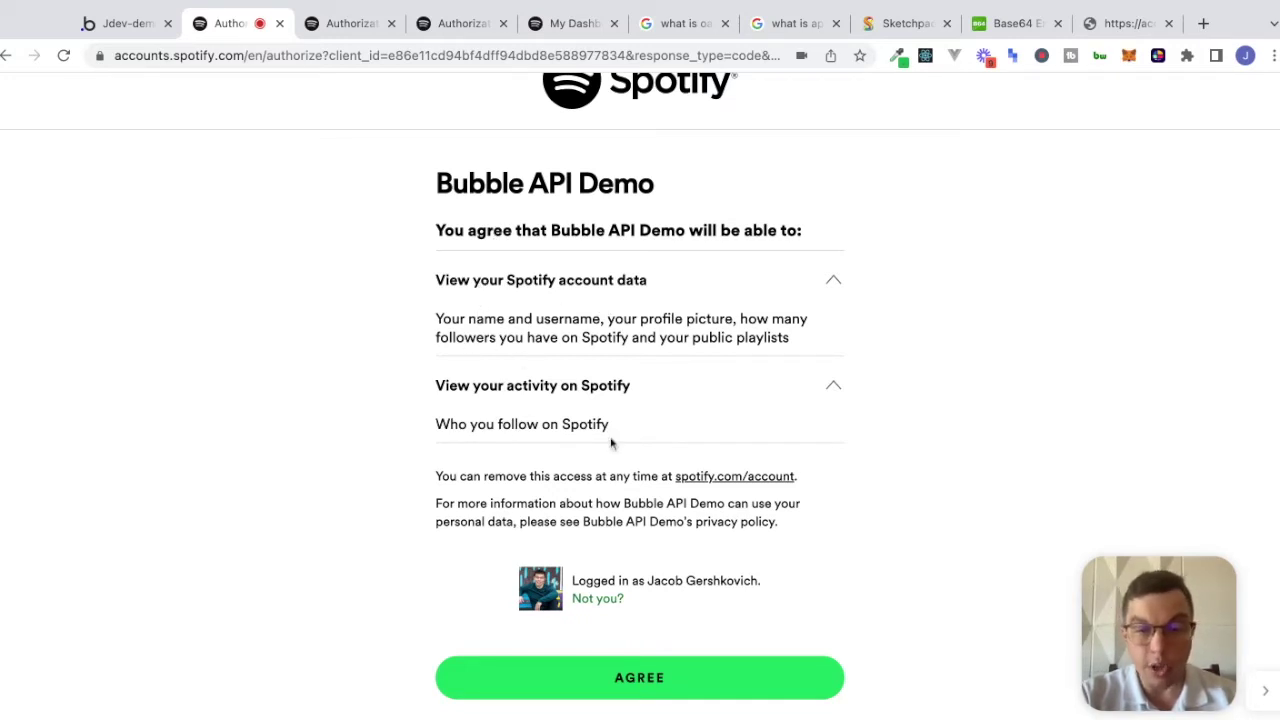
{"action": "left_click", "coordinate": [637, 690]}
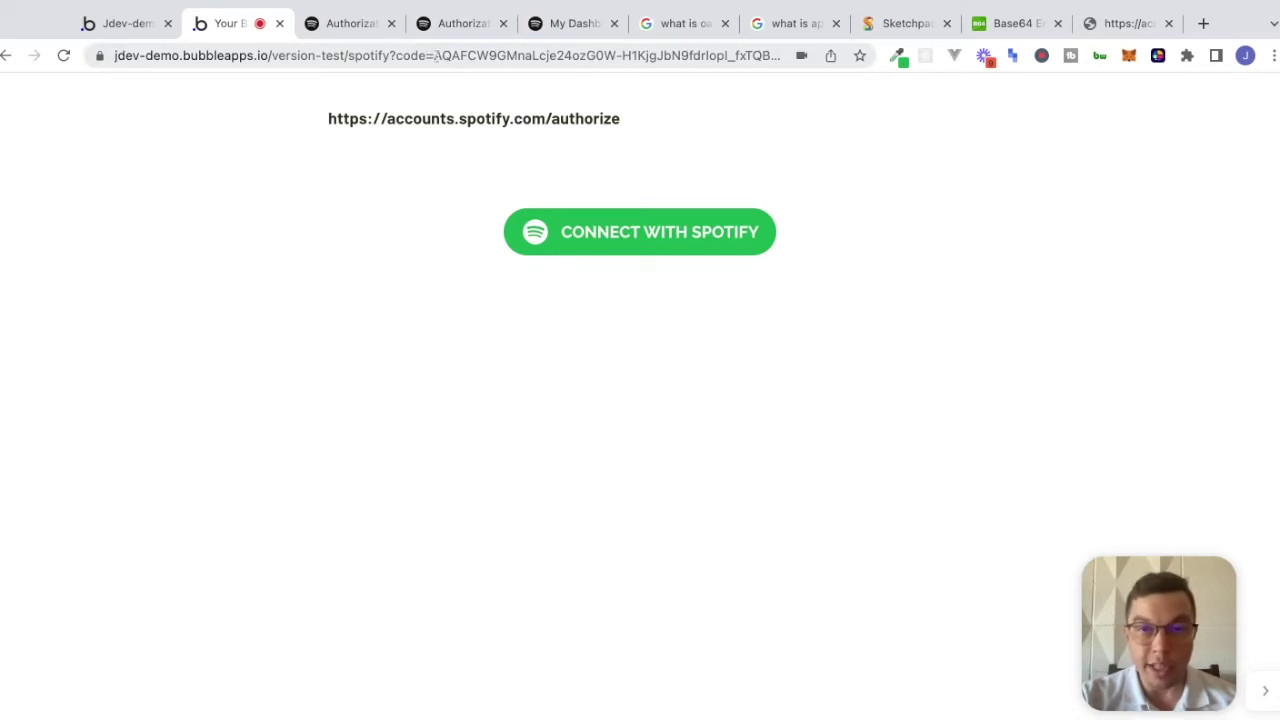
Inspect the code parameter in the URL of the page reached after the Spotify authorization
{"action": "left_click", "coordinate": [436, 56]}
{"action": "left_click", "coordinate": [416, 56]}
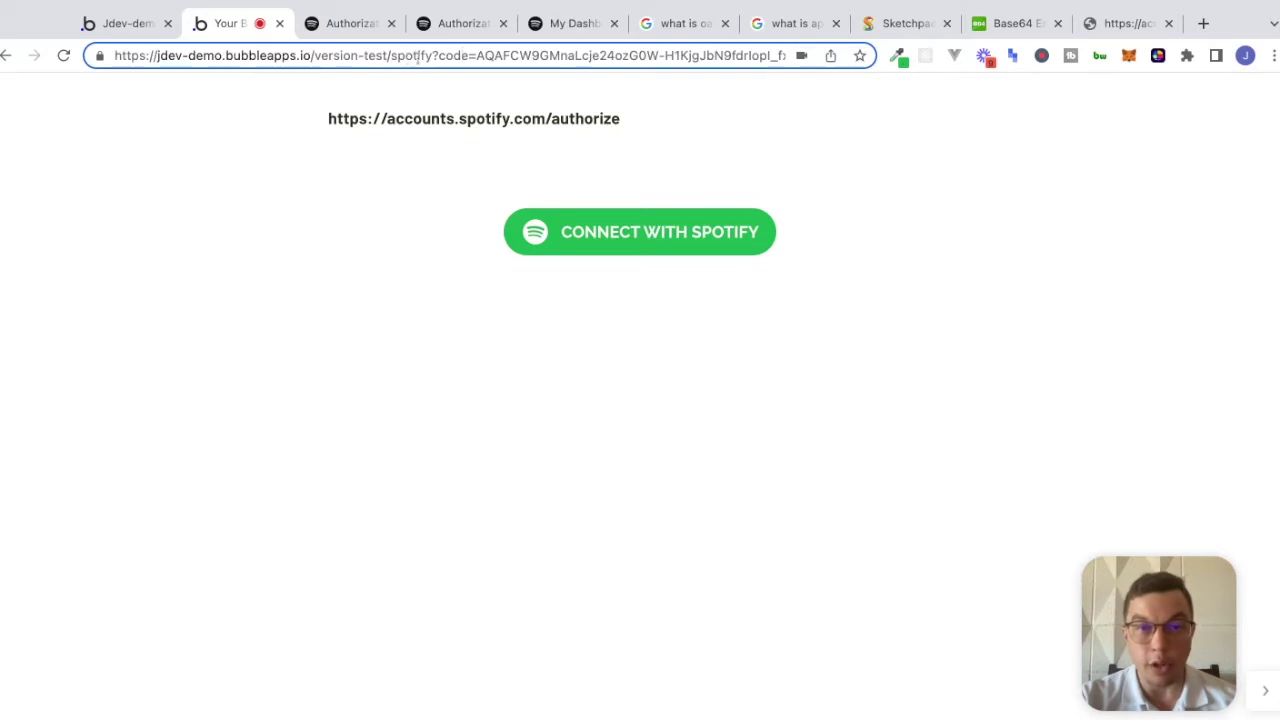
{"action": "left_click_drag", "start_coordinate": [478, 56], "coordinate": [651, 66]}
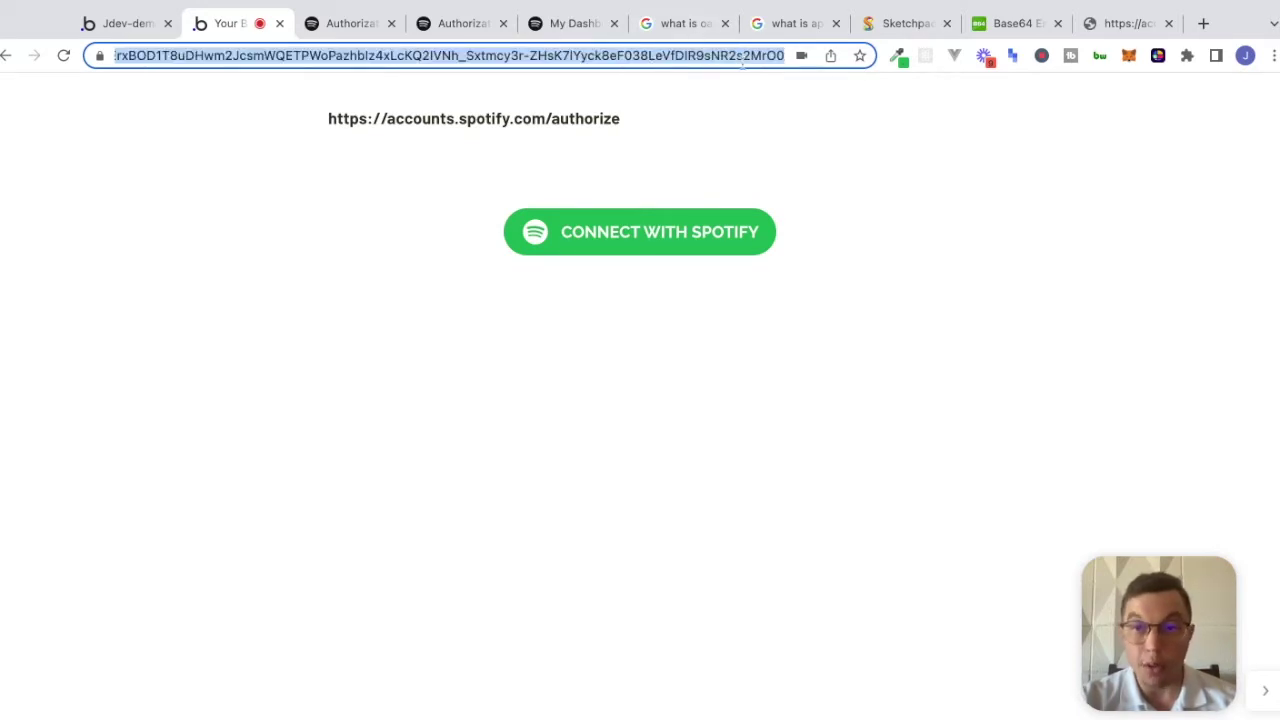
Review the Response section of the authorization guide, covering the code, state and error callback parameters and their example URLs
{"action": "key", "text": "ctrl+Tab"}
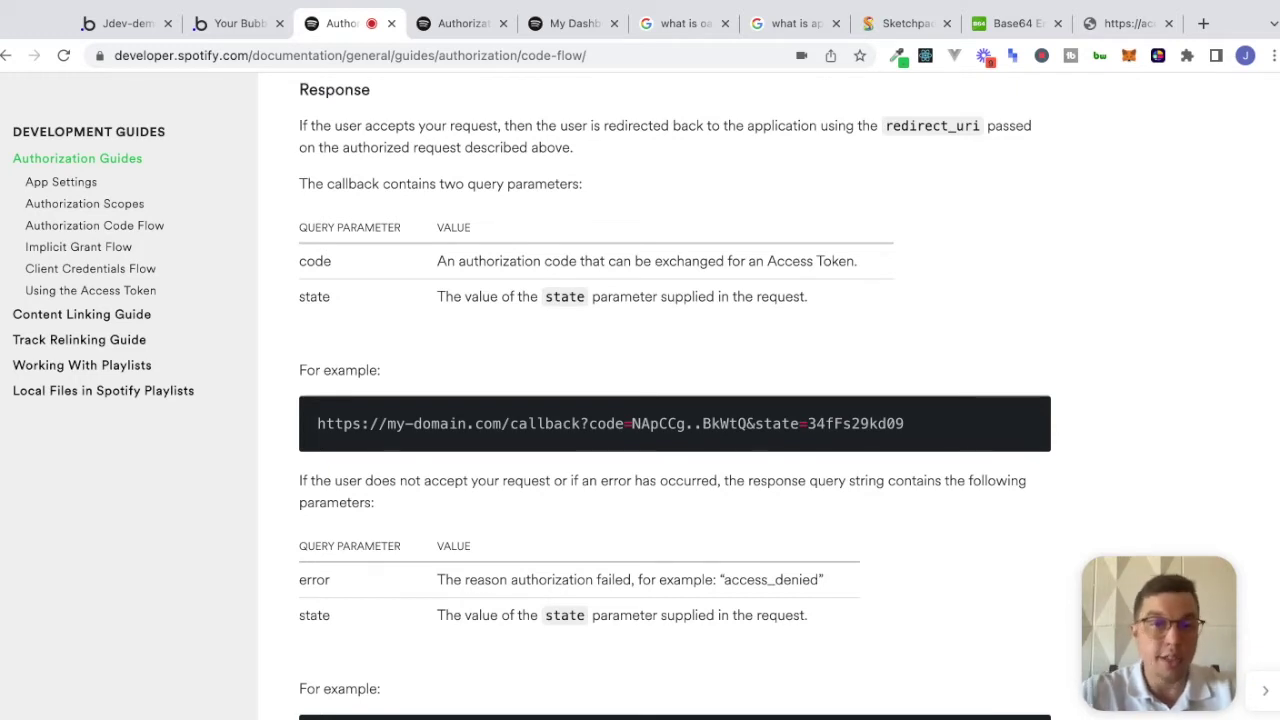
{"action": "double_click", "coordinate": [301, 260]}
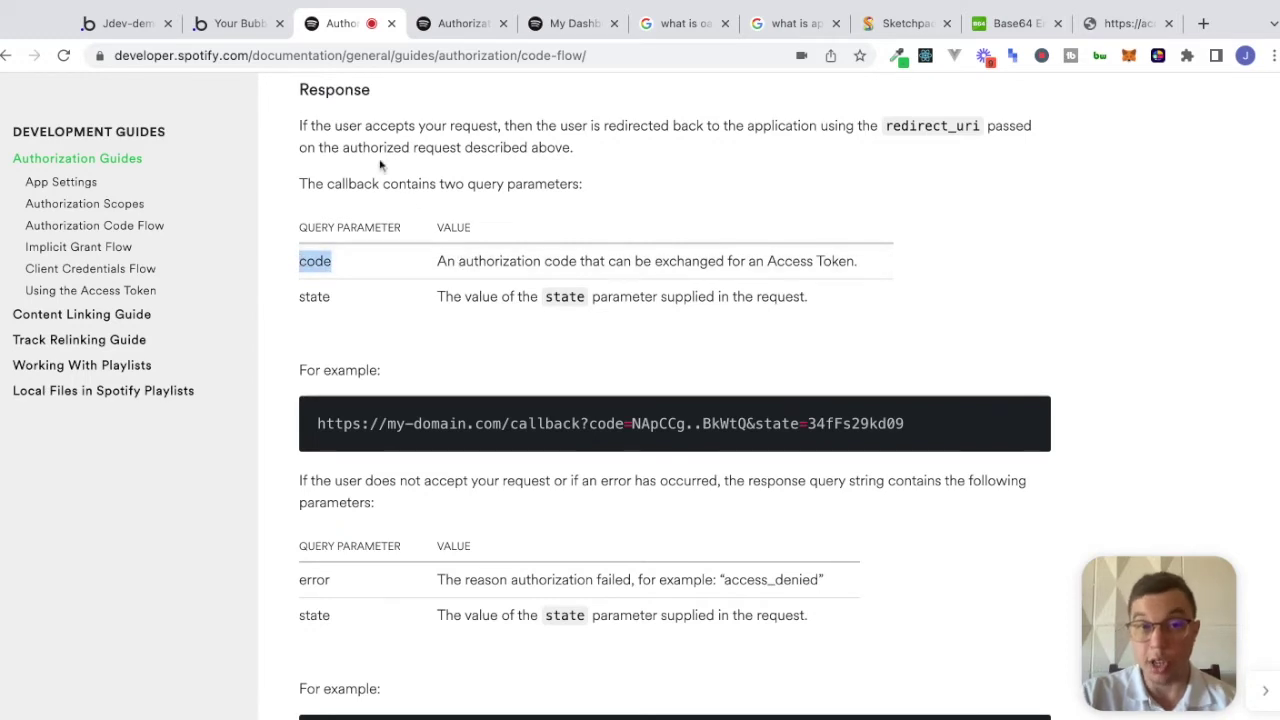
{"action": "double_click", "coordinate": [315, 296]}
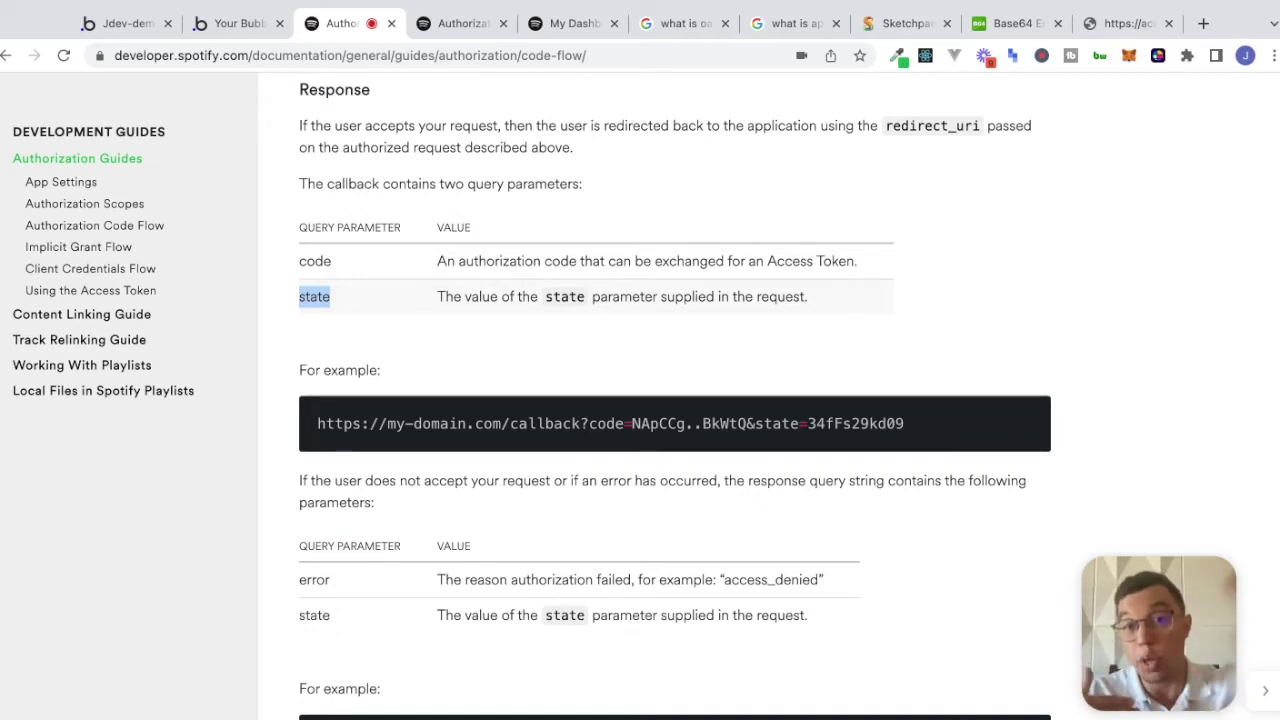
{"action": "left_click", "coordinate": [738, 323]}
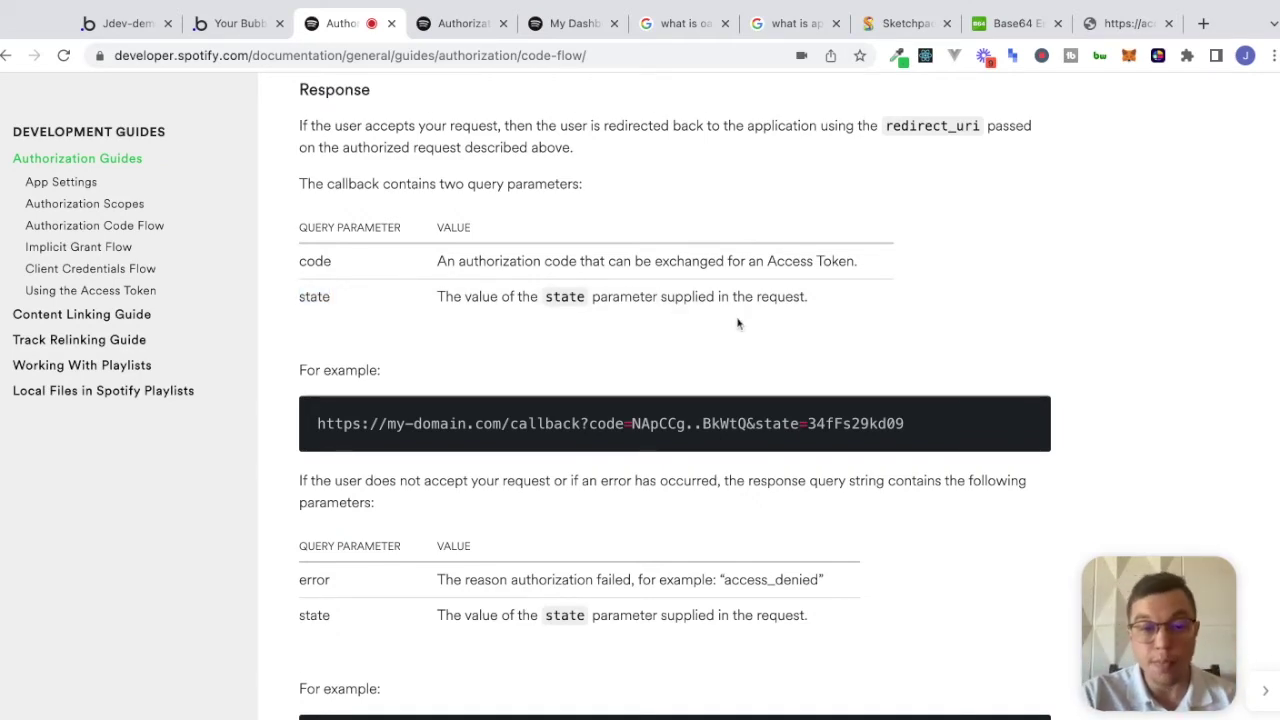
{"action": "scroll", "coordinate": [738, 323], "scroll_direction": "down", "scroll_amount": 5}
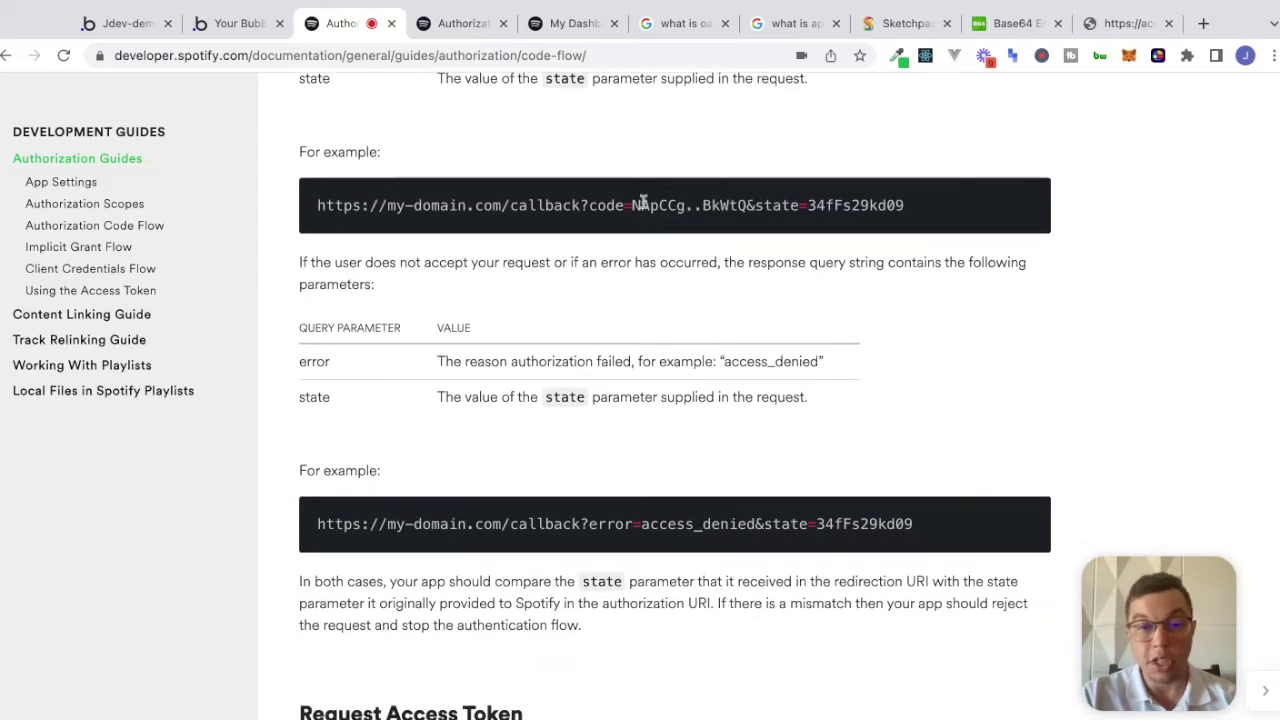
{"action": "scroll", "coordinate": [1045, 268], "scroll_direction": "down", "scroll_amount": 4}
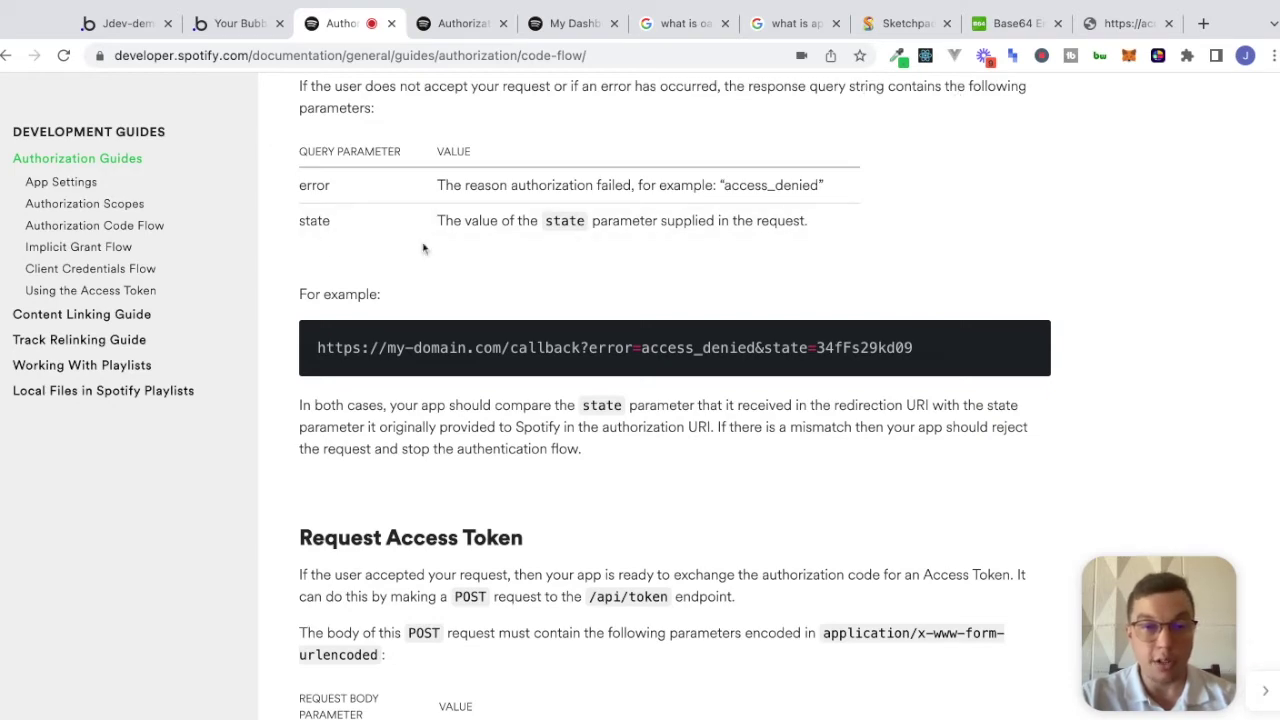
{"action": "scroll", "coordinate": [752, 299], "scroll_direction": "down", "scroll_amount": 3}
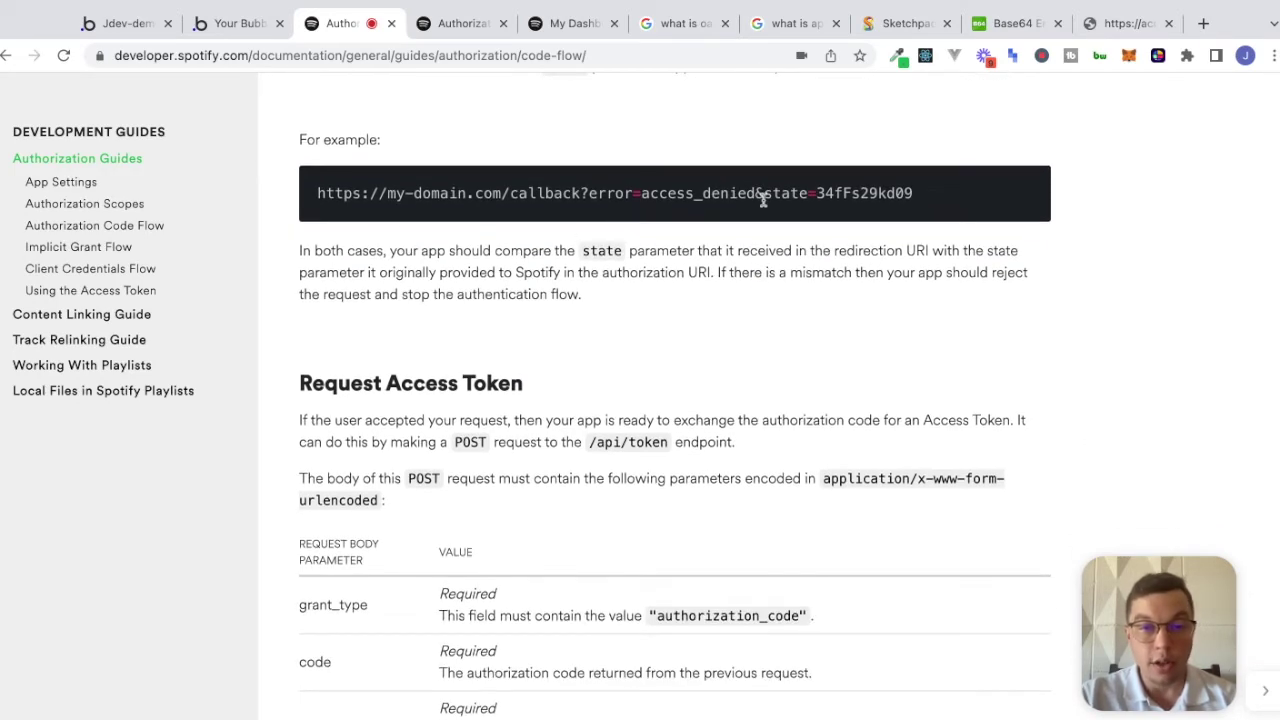
Examine the guide's Request Access Token section for the POST endpoint, the body encoding and the required body parameters
{"action": "scroll", "coordinate": [760, 197], "scroll_direction": "down", "scroll_amount": 4}
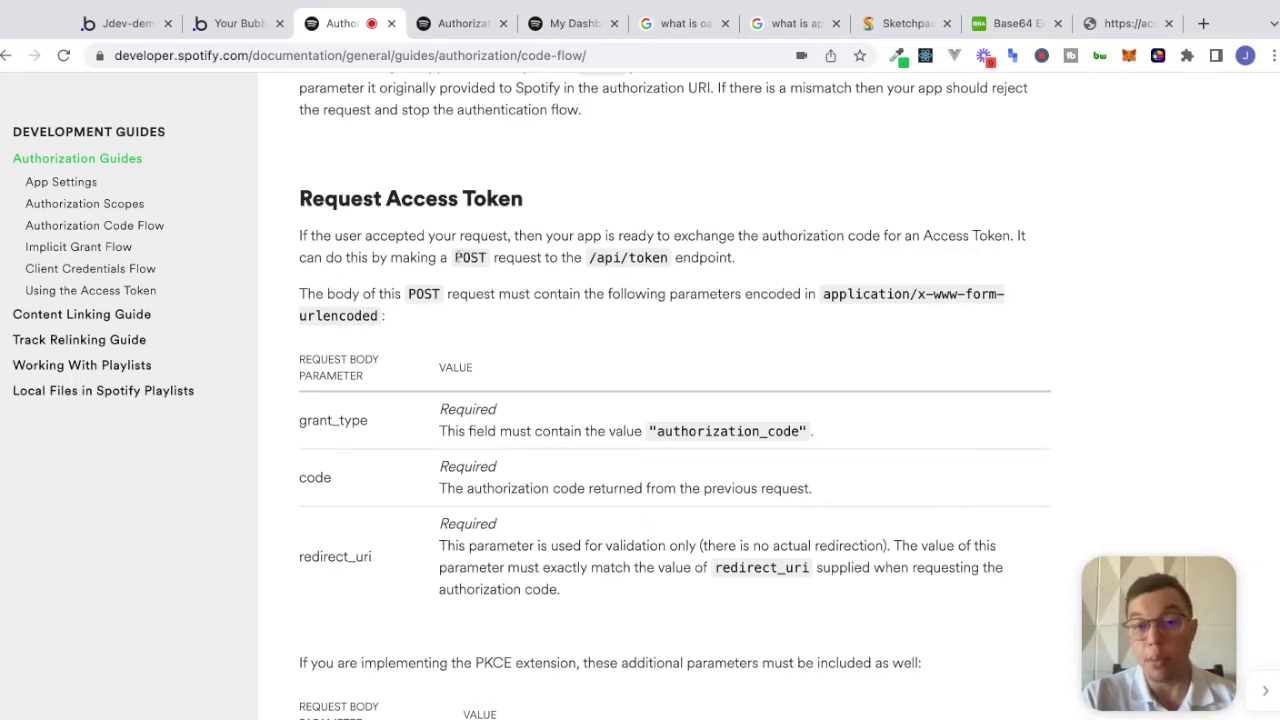
{"action": "left_click_drag", "start_coordinate": [590, 258], "coordinate": [668, 258]}
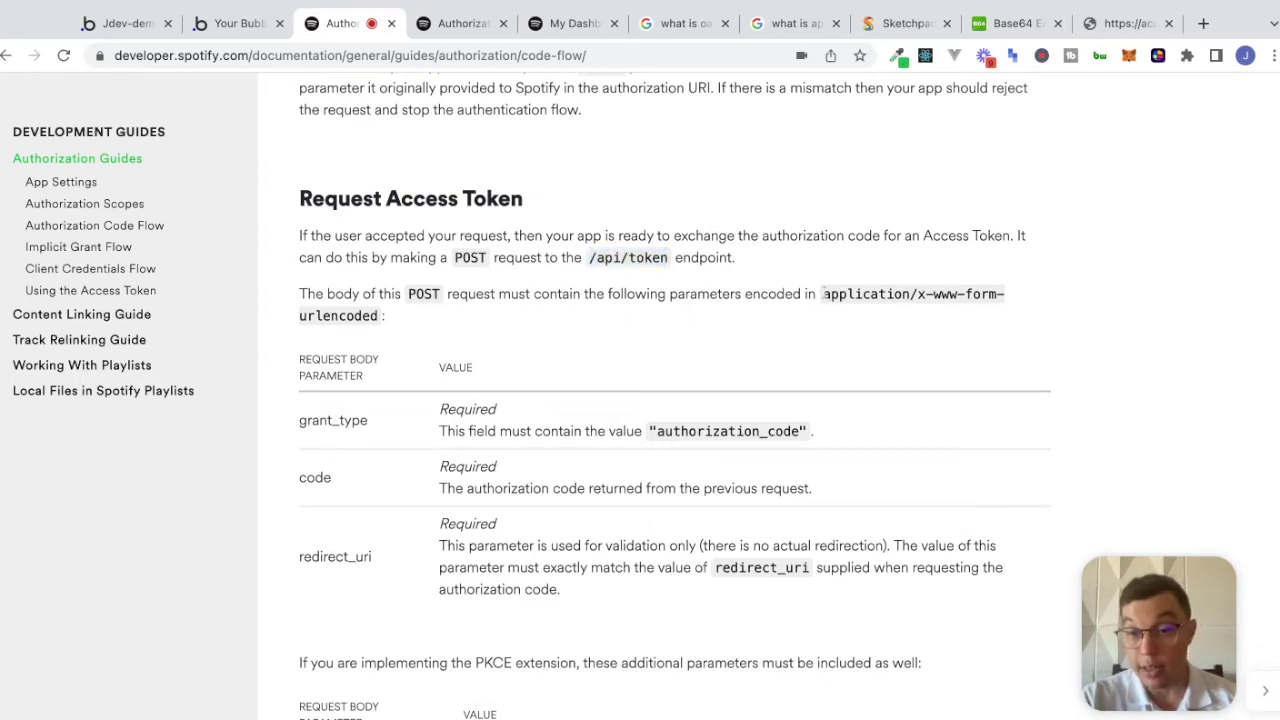
{"action": "left_click", "coordinate": [824, 294]}
{"action": "mouse_move", "coordinate": [384, 316]}
{"action": "left_mouse_down"}
{"action": "mouse_move", "coordinate": [1004, 294]}
{"action": "mouse_move", "coordinate": [386, 316]}
{"action": "left_mouse_up"}
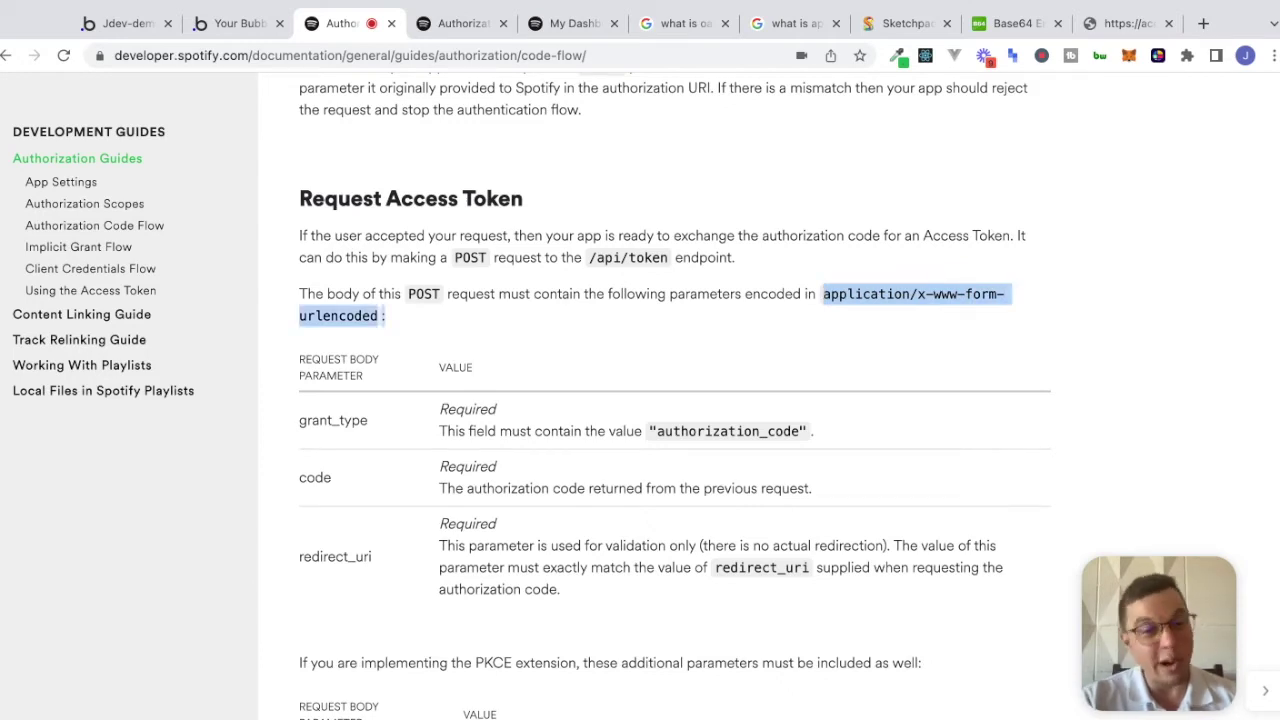
{"action": "scroll", "coordinate": [675, 400], "scroll_direction": "down", "scroll_amount": 3}
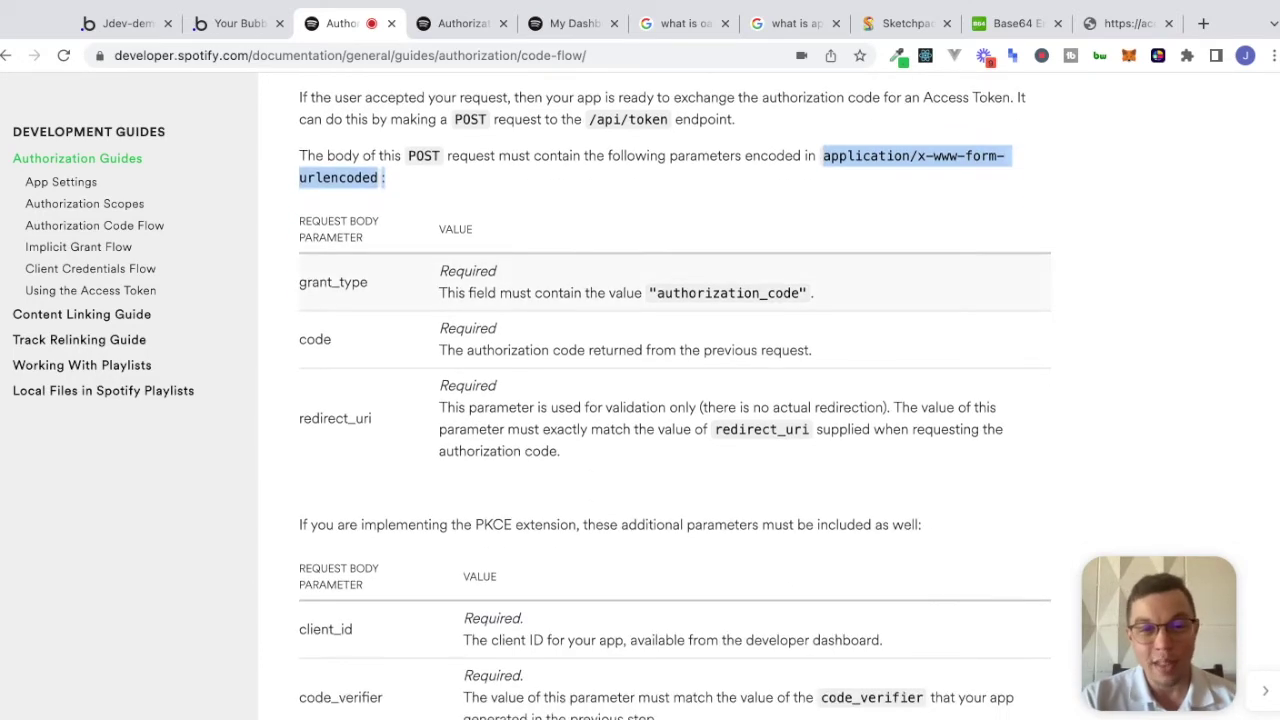
Review the access token request's PKCE parameters, required Authorization and Content-Type headers, and body parameters in the authorization guide
{"action": "scroll", "coordinate": [381, 570], "scroll_direction": "down", "scroll_amount": 5}
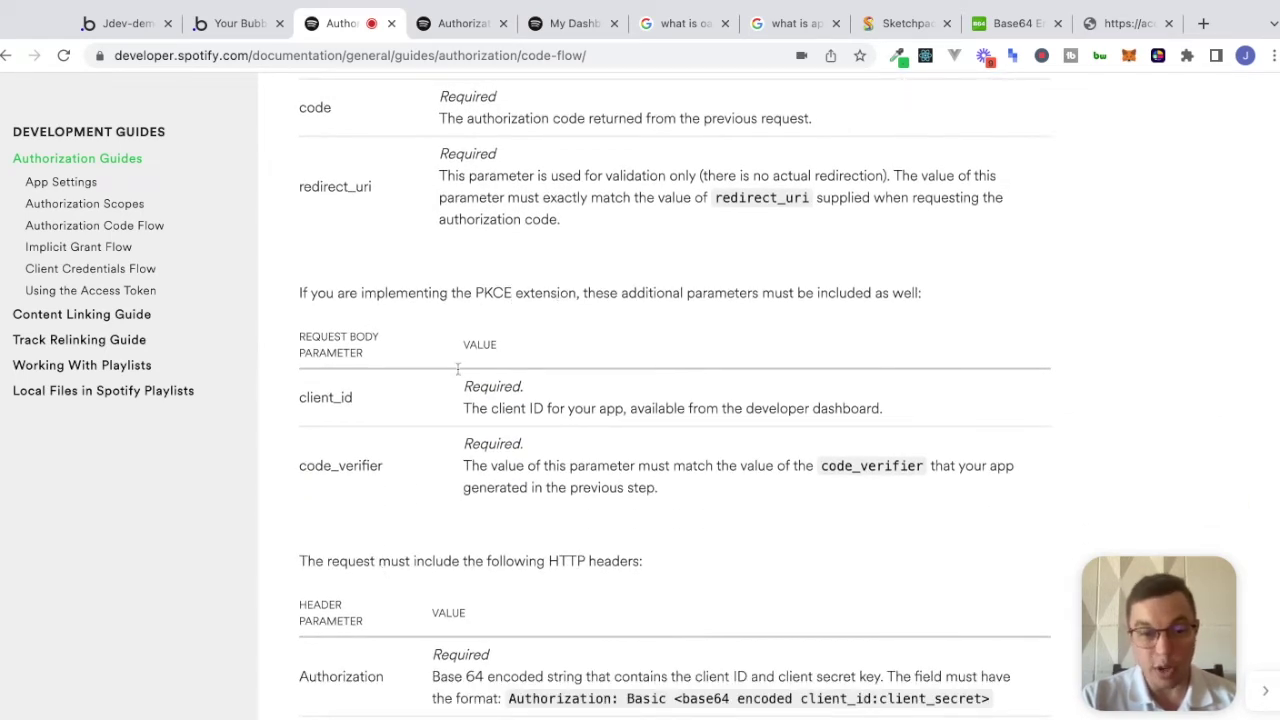
{"action": "scroll", "coordinate": [322, 565], "scroll_direction": "down", "scroll_amount": 1}
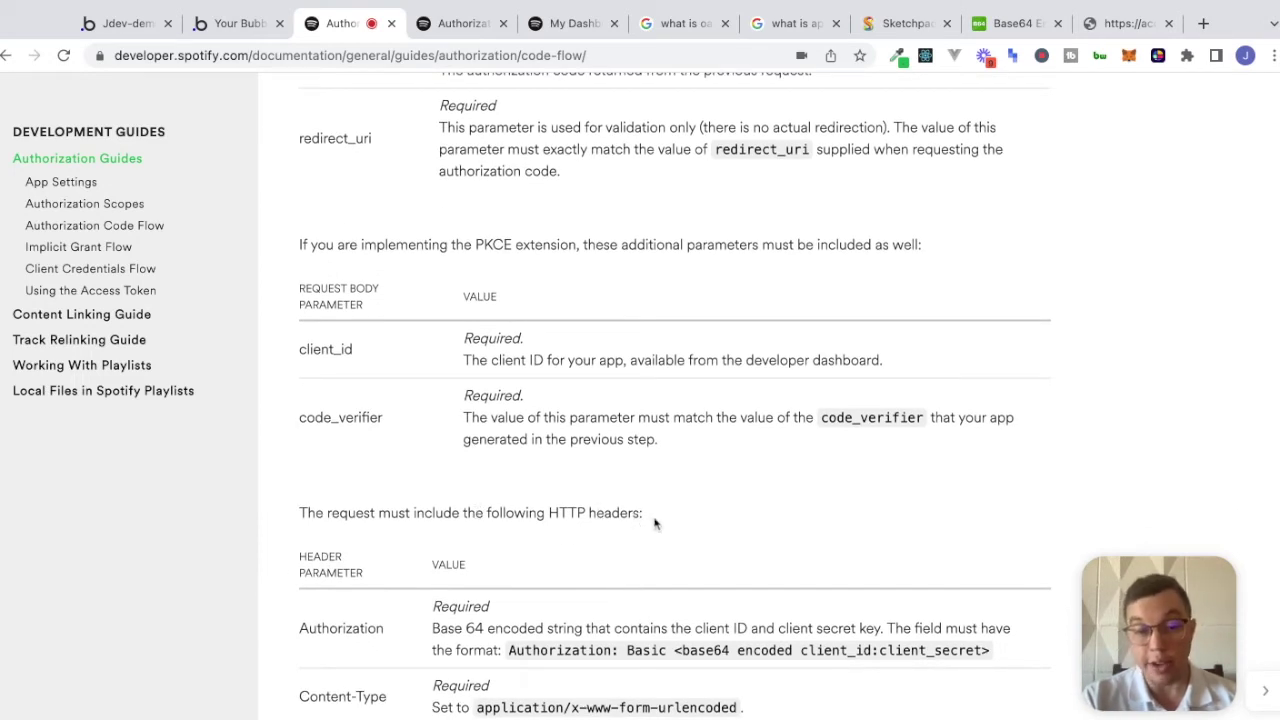
{"action": "scroll", "coordinate": [655, 521], "scroll_direction": "down", "scroll_amount": 1}
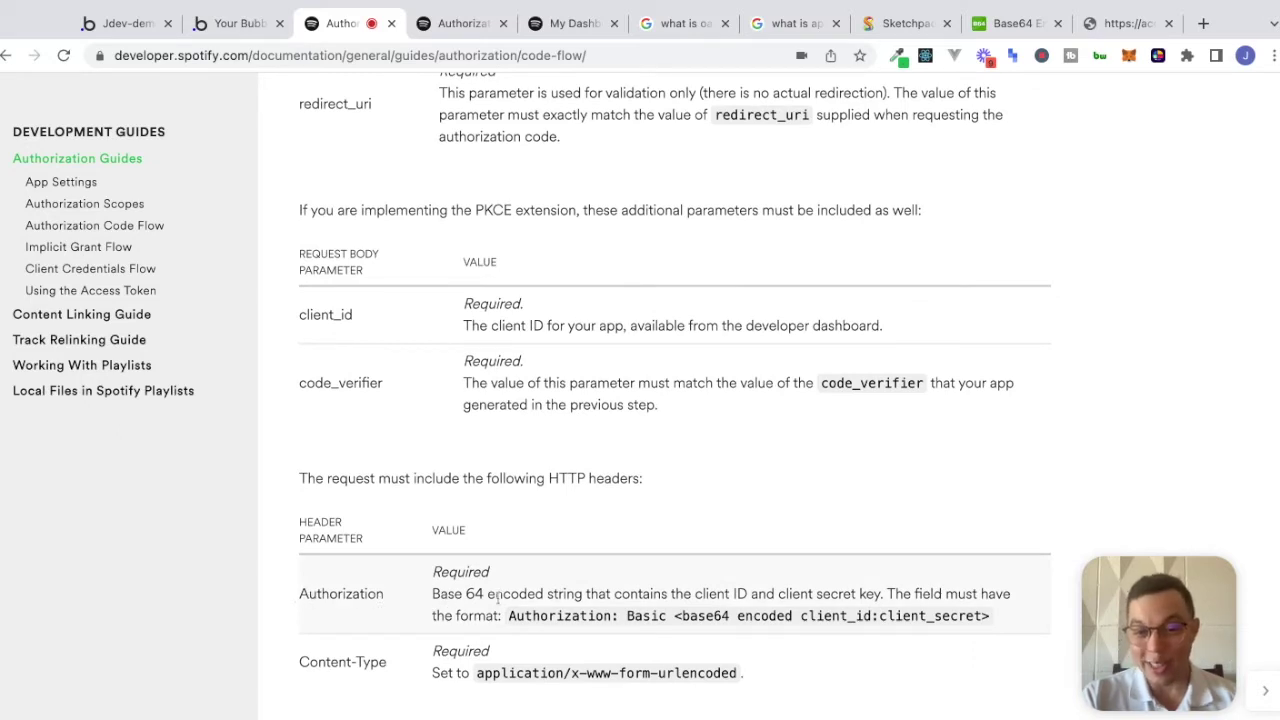
{"action": "scroll", "coordinate": [542, 594], "scroll_direction": "down", "scroll_amount": 1}
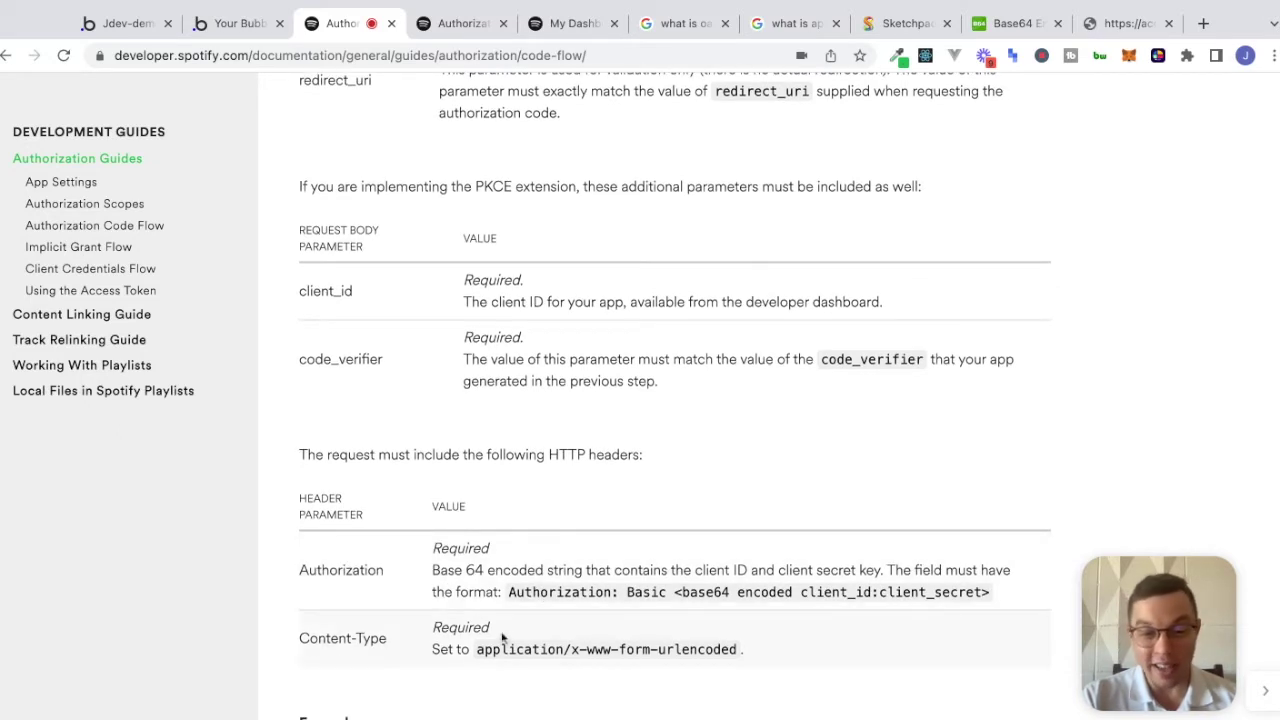
{"action": "scroll", "coordinate": [505, 640], "scroll_direction": "up", "scroll_amount": 1}
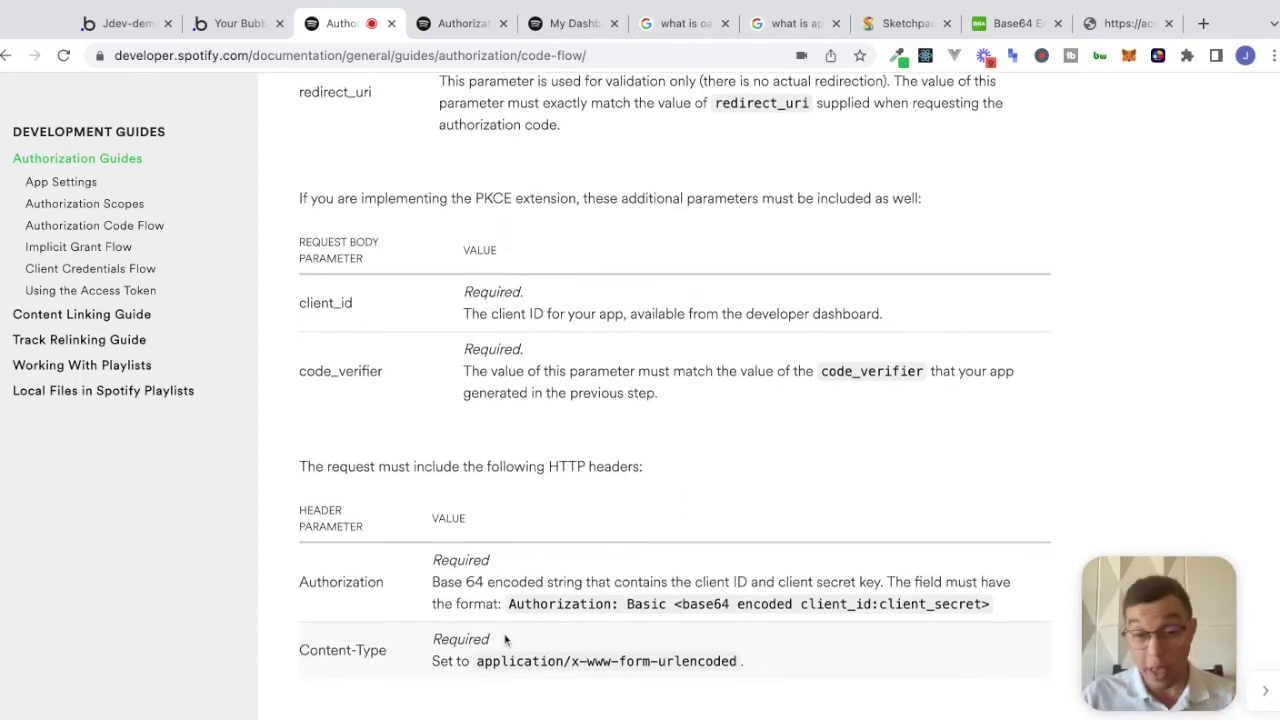
{"action": "scroll", "coordinate": [675, 396], "scroll_direction": "up", "scroll_amount": 5}
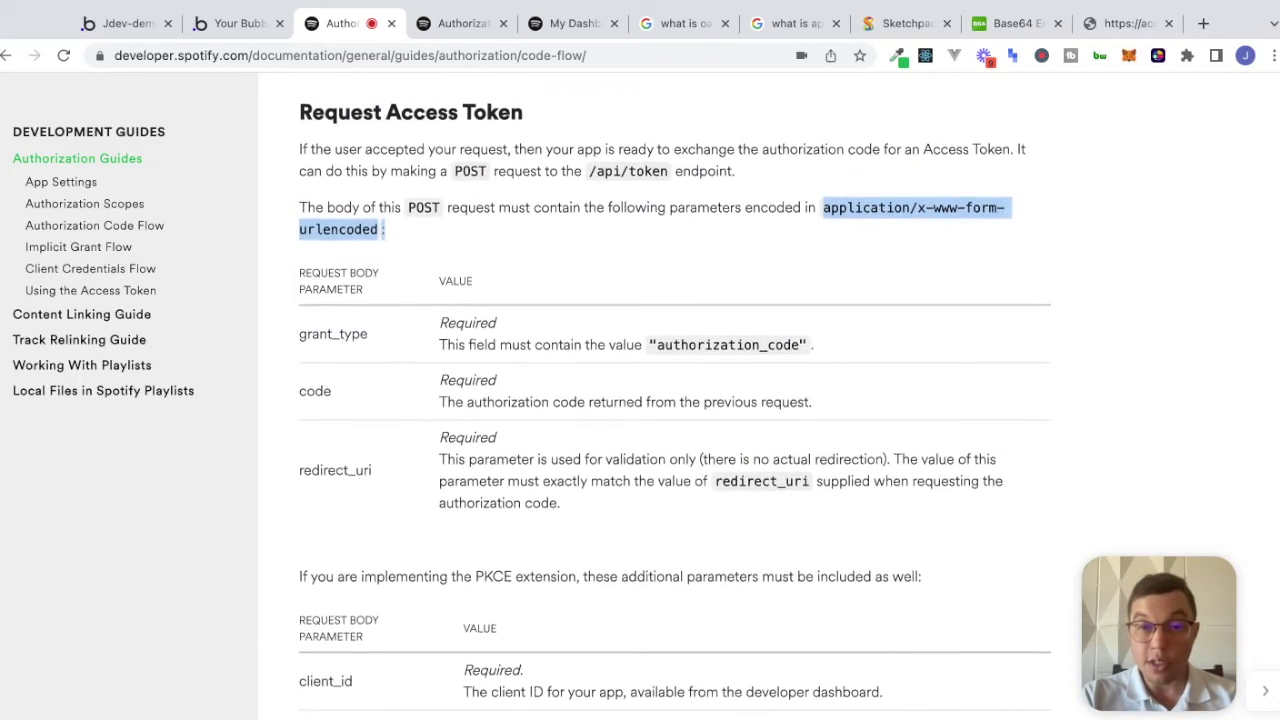
{"action": "scroll", "coordinate": [551, 480], "scroll_direction": "down", "scroll_amount": 1}
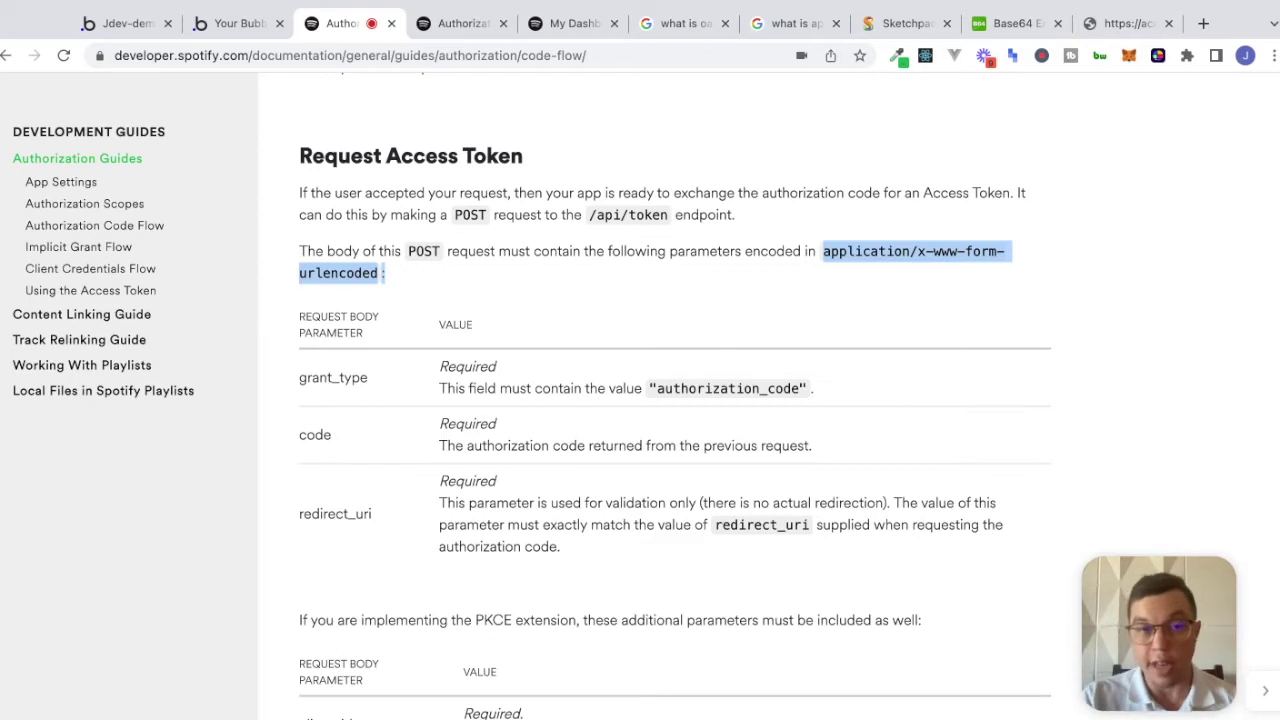
Add a call to the Spotify API in Bubble's API Connector and name it "Exchange Code for Token"
{"action": "left_click", "coordinate": [128, 25]}
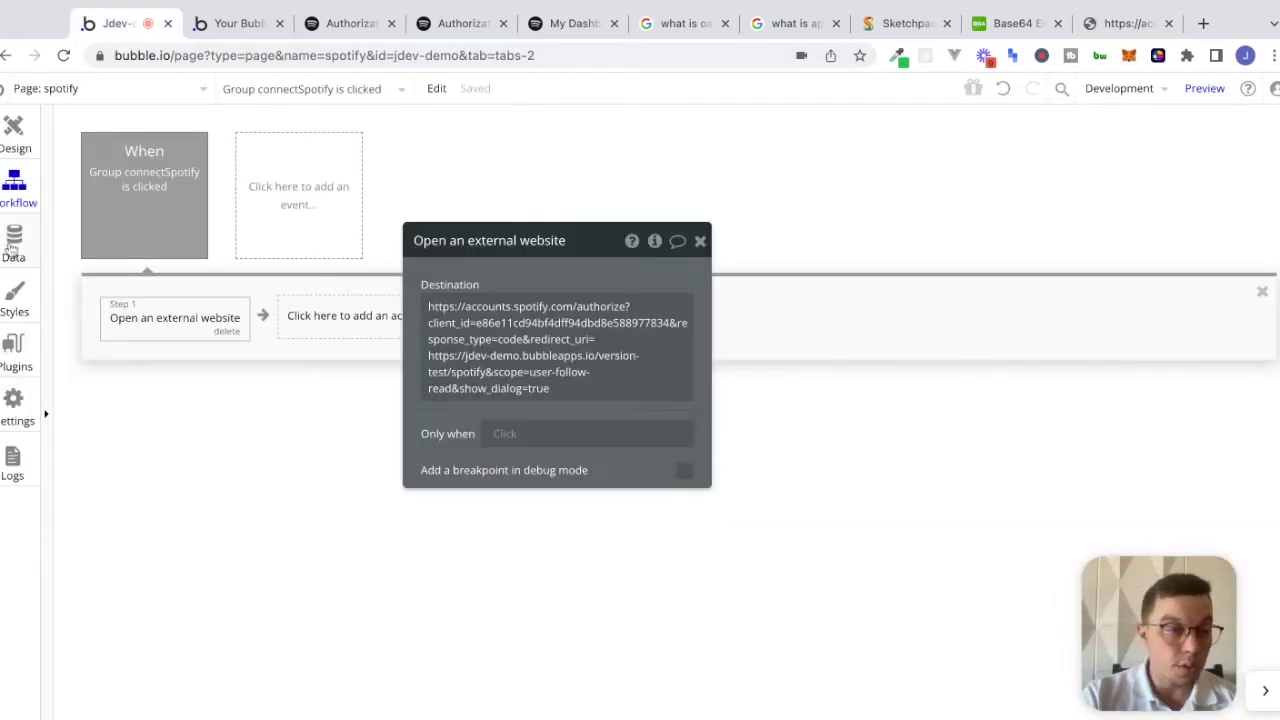
{"action": "left_click", "coordinate": [13, 360]}
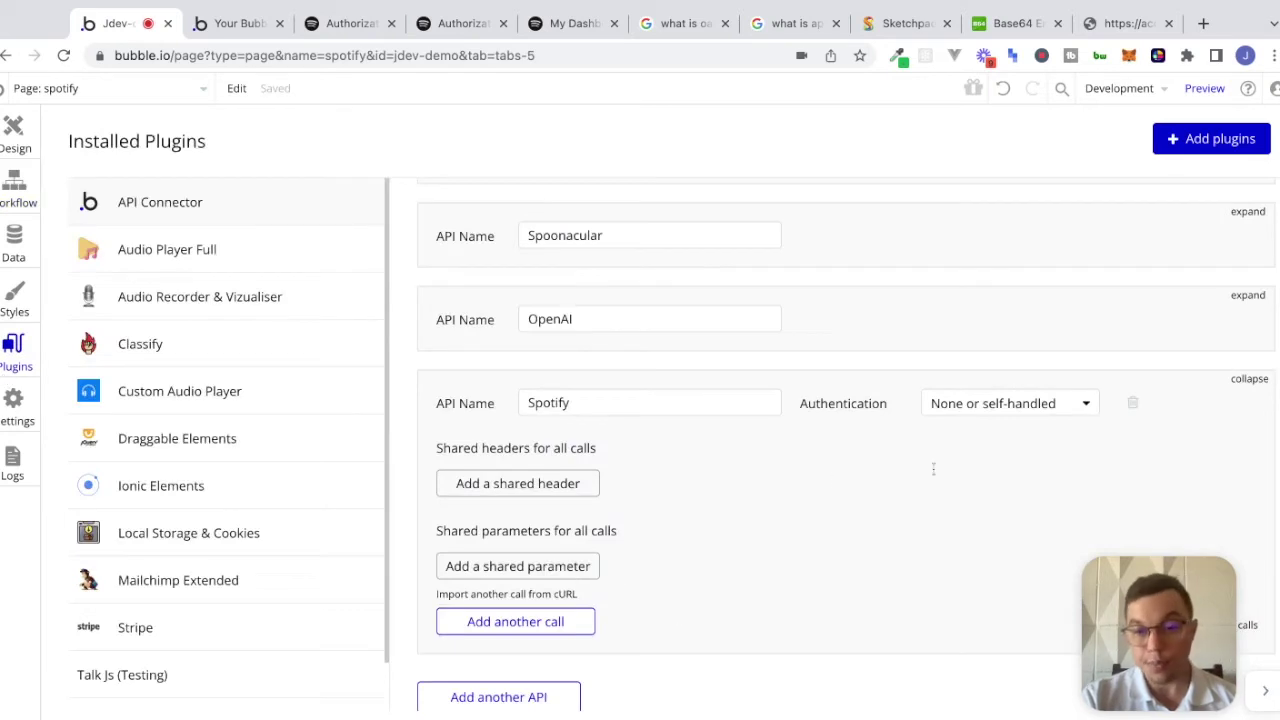
{"action": "scroll", "coordinate": [1105, 445], "scroll_direction": "down", "scroll_amount": 2}
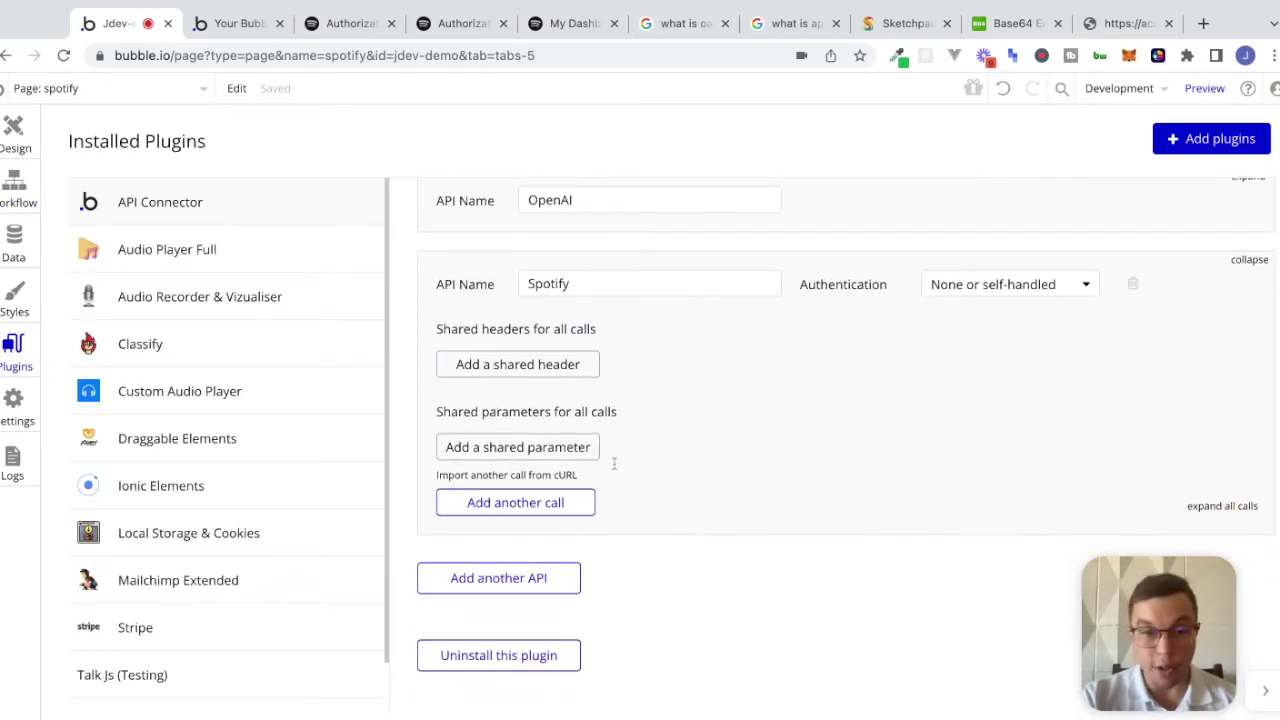
{"action": "left_click", "coordinate": [522, 506]}
{"action": "scroll", "coordinate": [840, 449], "scroll_direction": "down", "scroll_amount": 2}
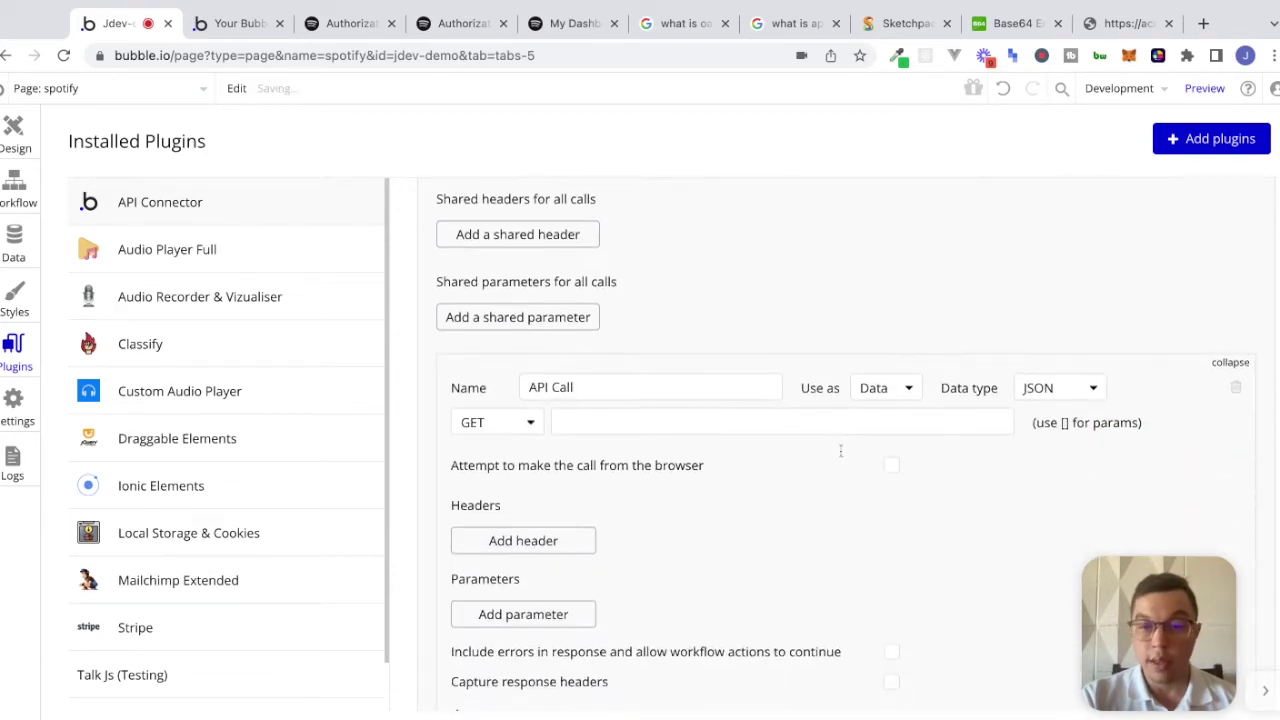
{"action": "left_click", "coordinate": [637, 391]}
{"action": "triple_click", "coordinate": [637, 391]}
{"action": "type", "text": "Exchange C"}
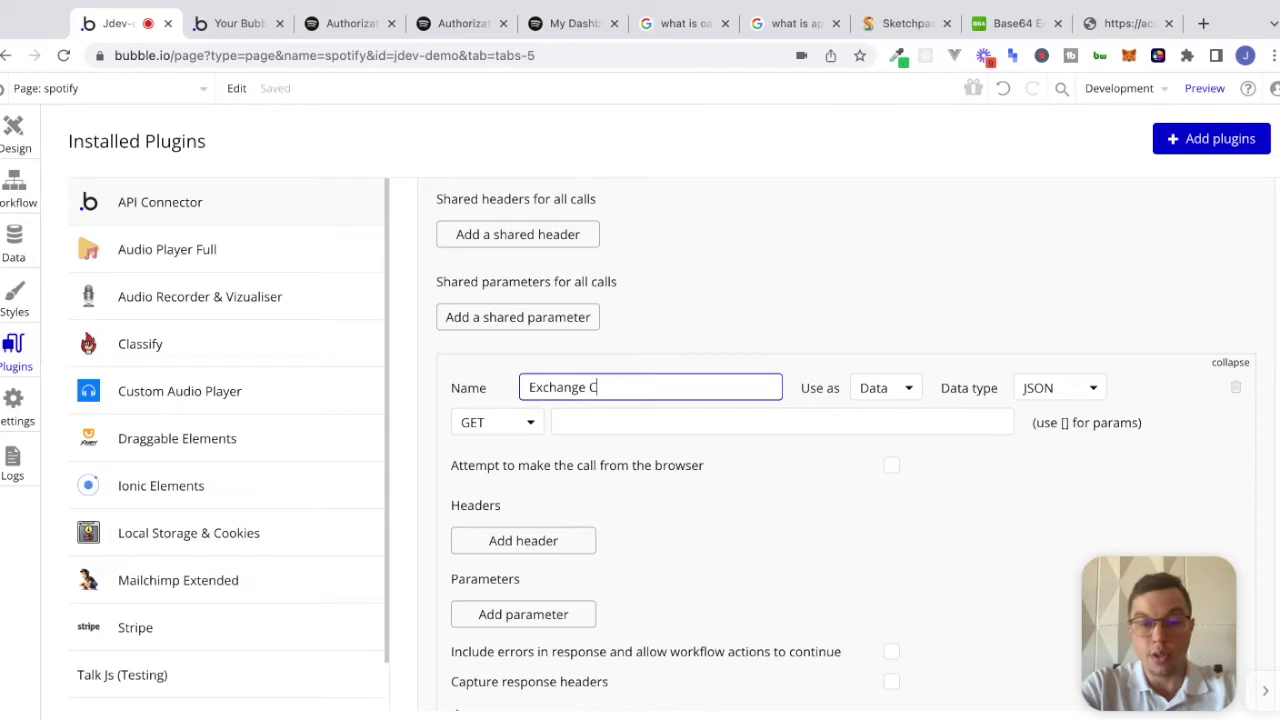
{"action": "type", "text": "ode for Token"}
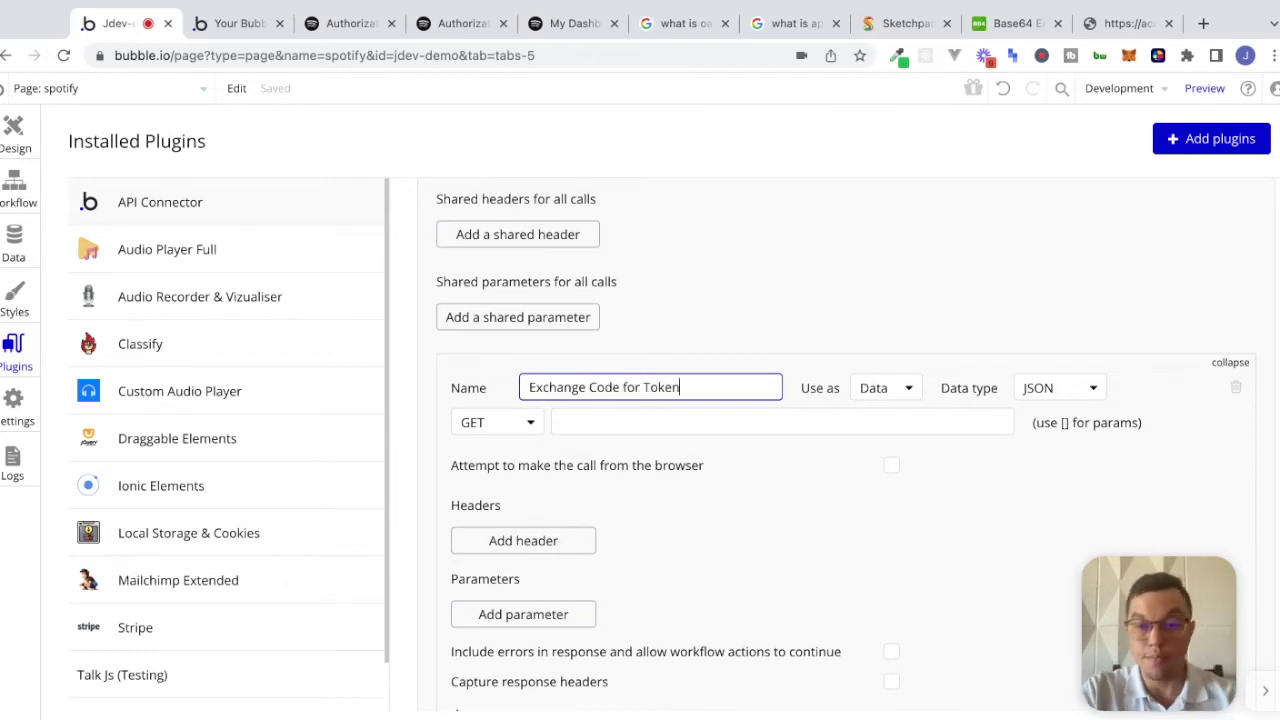
Set the Exchange Code for Token call to the POST method and use it as an Action
{"action": "scroll", "coordinate": [800, 376], "scroll_direction": "down", "scroll_amount": 1}
{"action": "left_click", "coordinate": [476, 372]}
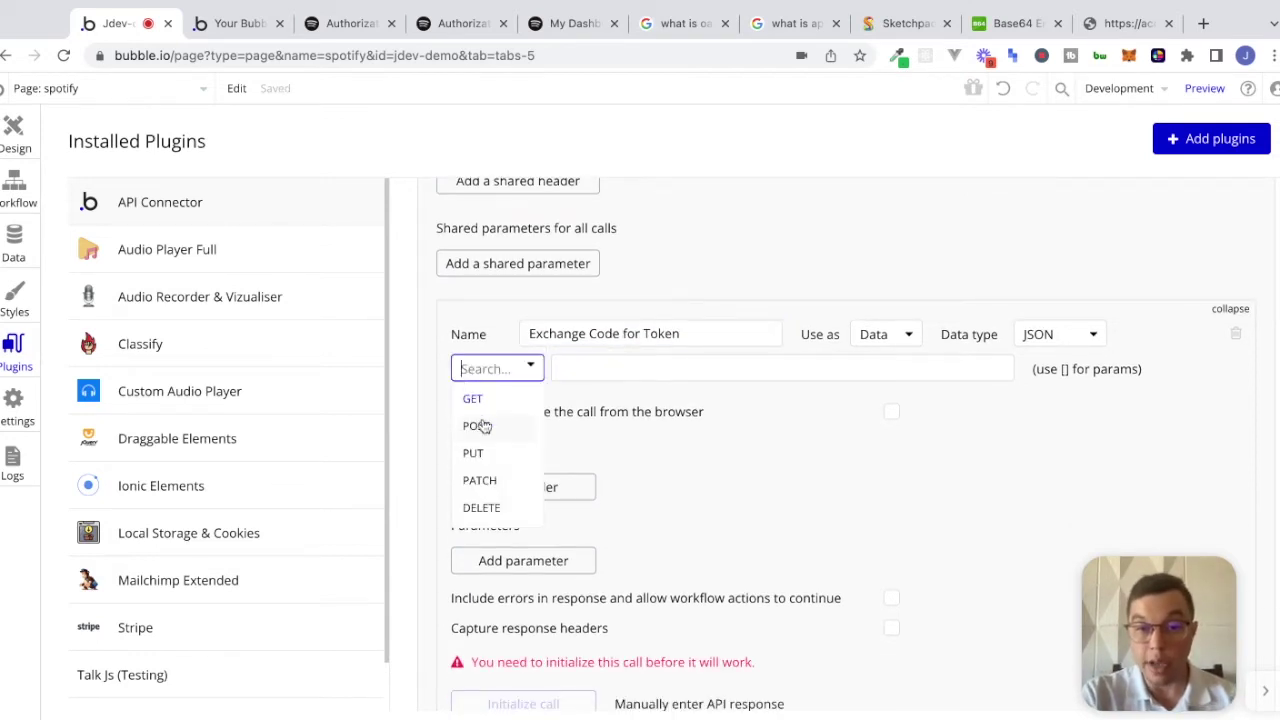
{"action": "left_click", "coordinate": [480, 423]}
{"action": "left_click", "coordinate": [910, 335]}
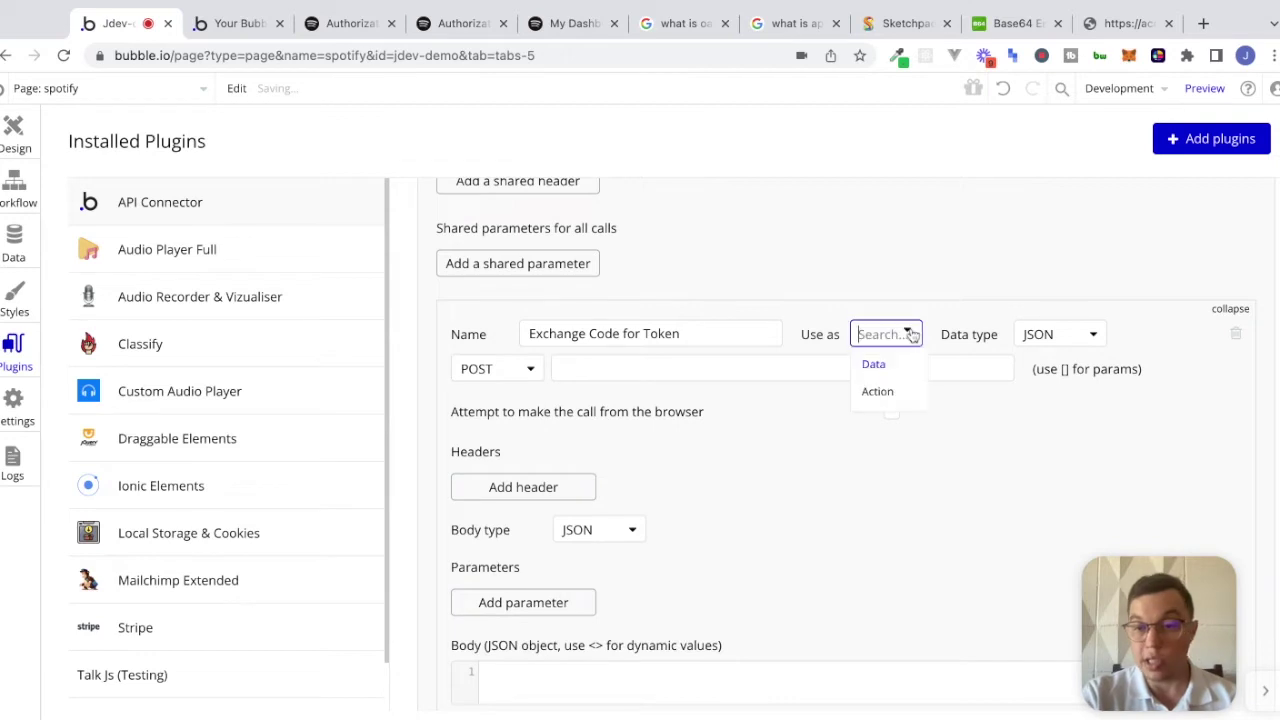
{"action": "left_click", "coordinate": [877, 389]}
{"action": "scroll", "coordinate": [860, 508], "scroll_direction": "down", "scroll_amount": 1}
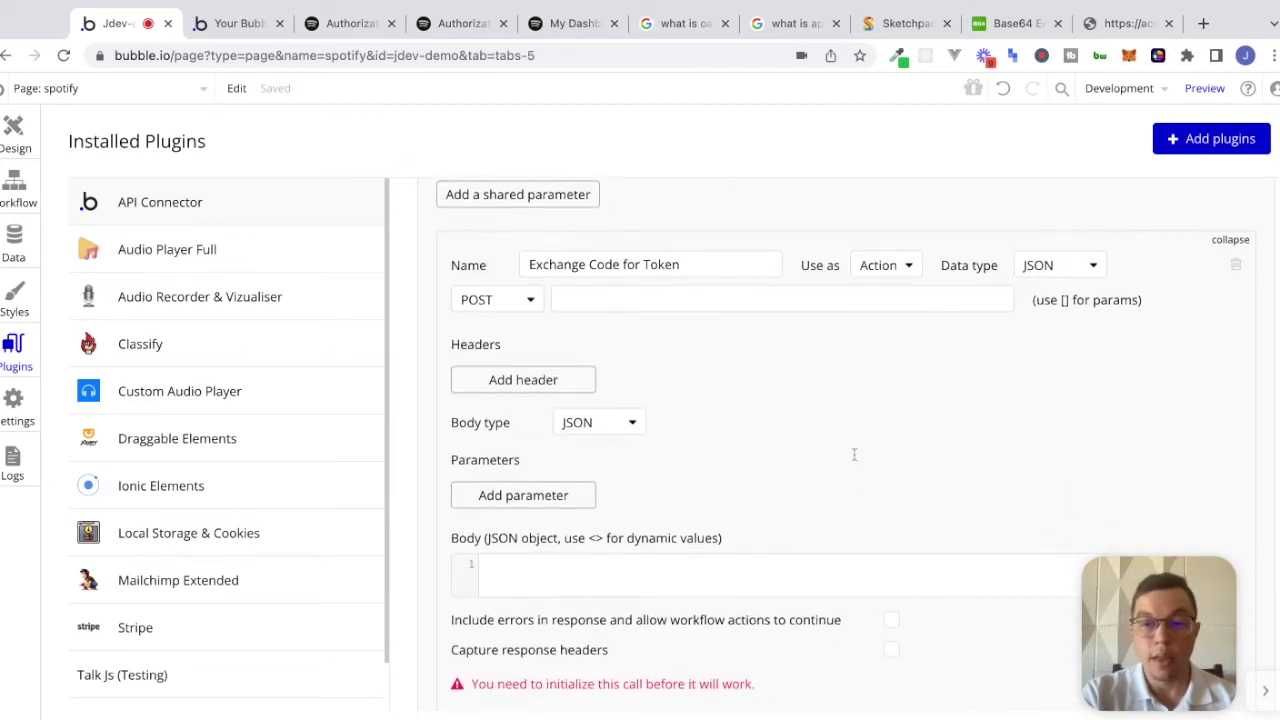
{"action": "left_click", "coordinate": [693, 303]}
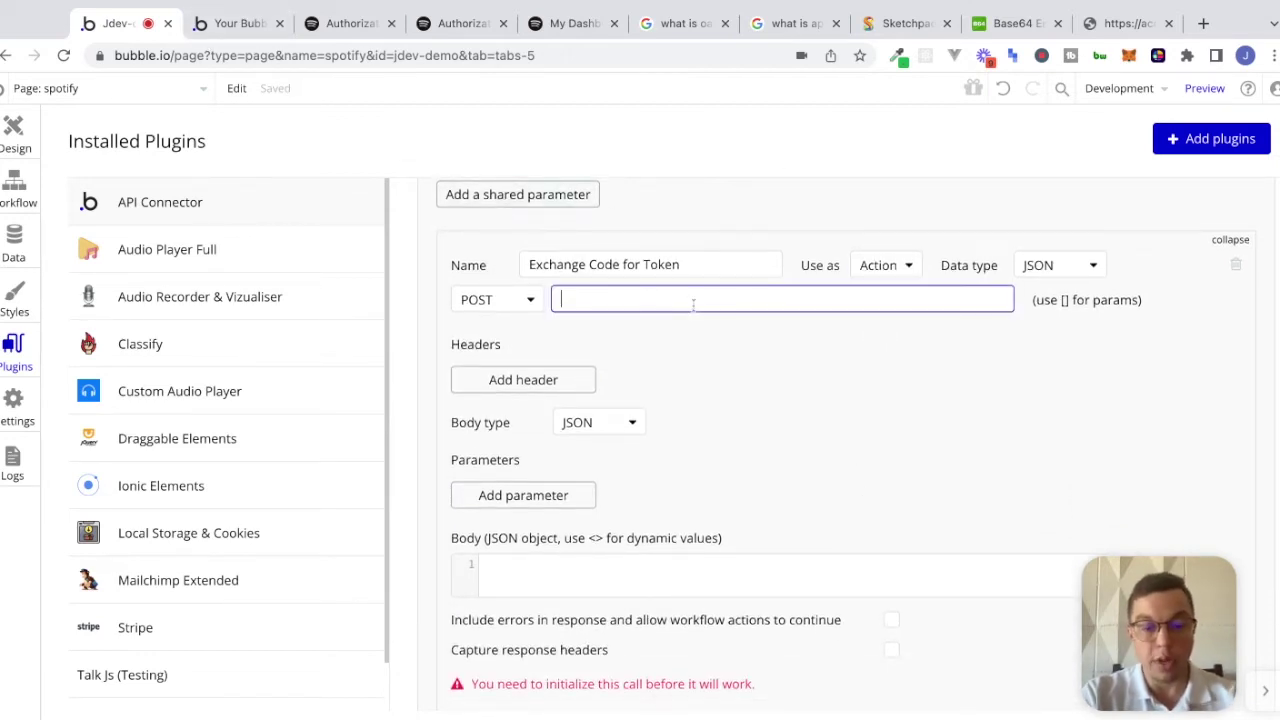
{"action": "type", "text": "show_dialog"}
{"action": "key", "text": "ctrl+a"}
{"action": "key", "text": "BackSpace"}
{"action": "left_click", "coordinate": [30, 128]}
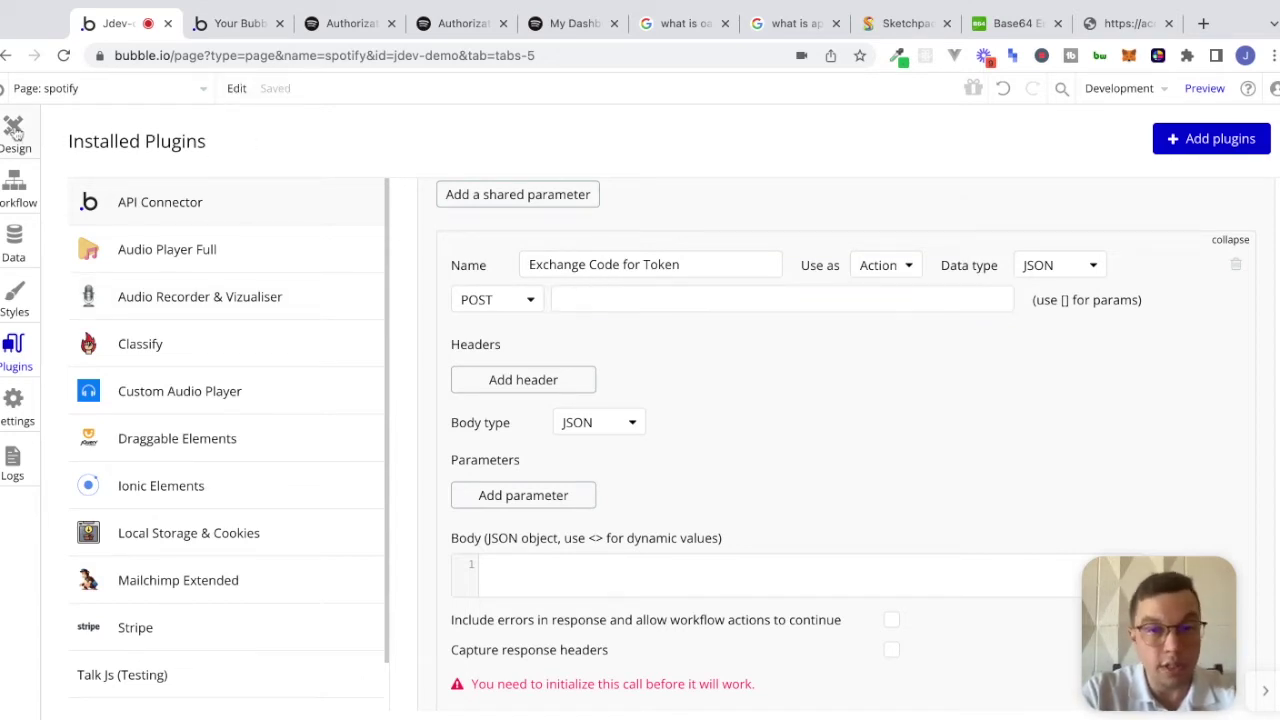
{"action": "left_click", "coordinate": [676, 162]}
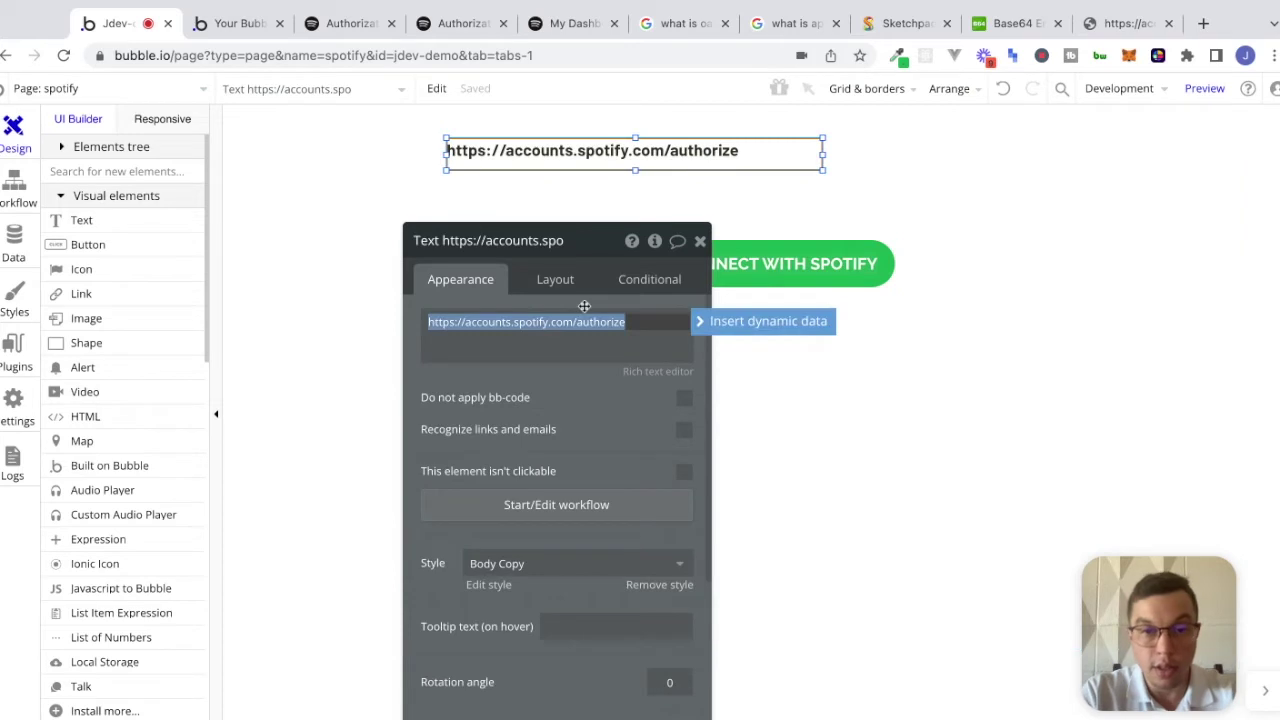
{"action": "key", "text": "ctrl+c"}
{"action": "left_click", "coordinate": [4, 368]}
{"action": "left_click", "coordinate": [551, 297]}
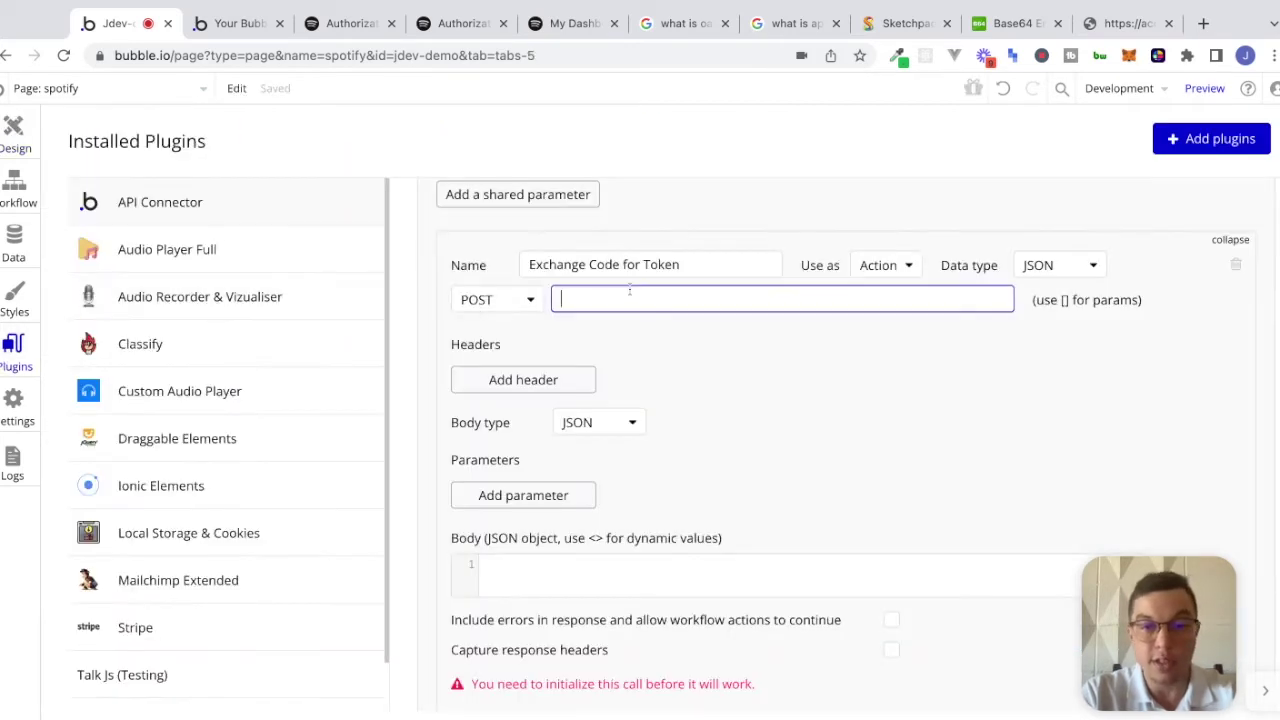
{"action": "key", "text": "ctrl+v"}
{"action": "key", "text": "BackSpace"}
{"action": "key", "text": "BackSpace"}
{"action": "key", "text": "BackSpace"}
{"action": "key", "text": "BackSpace"}
{"action": "key", "text": "BackSpace"}
{"action": "key", "text": "BackSpace"}
{"action": "type", "text": "pi/token"}
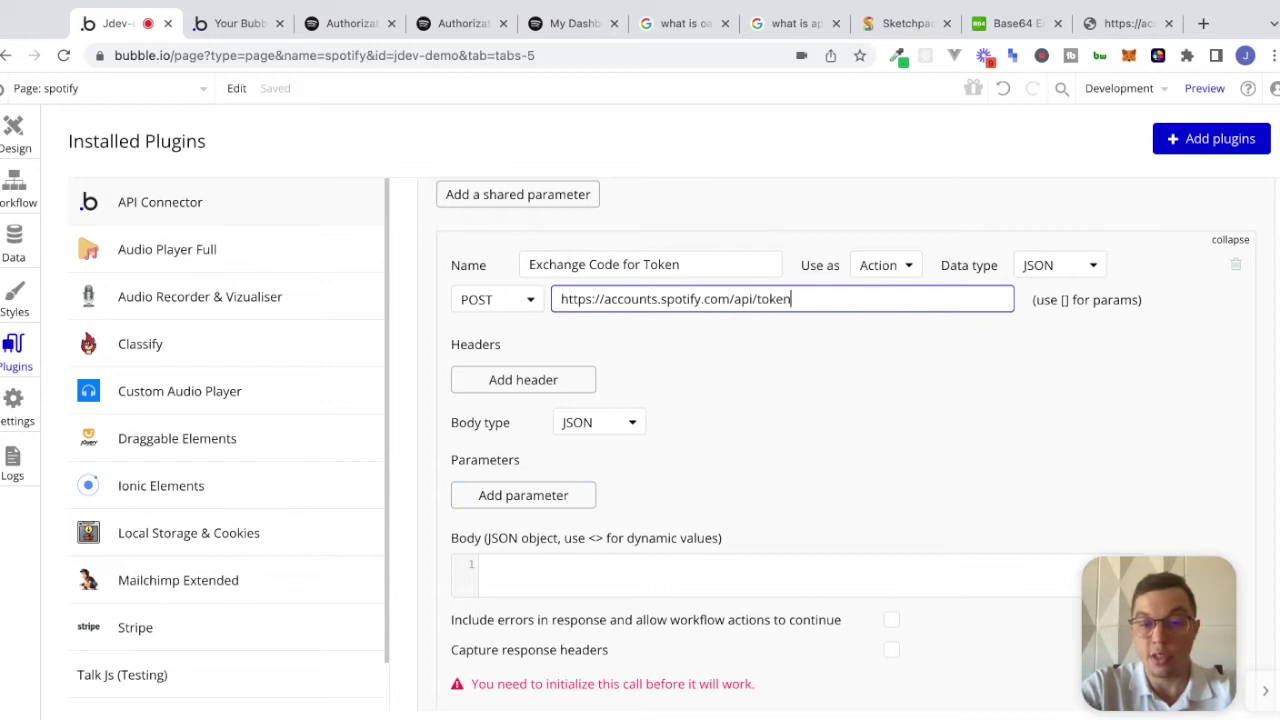
{"action": "left_click", "coordinate": [924, 399]}
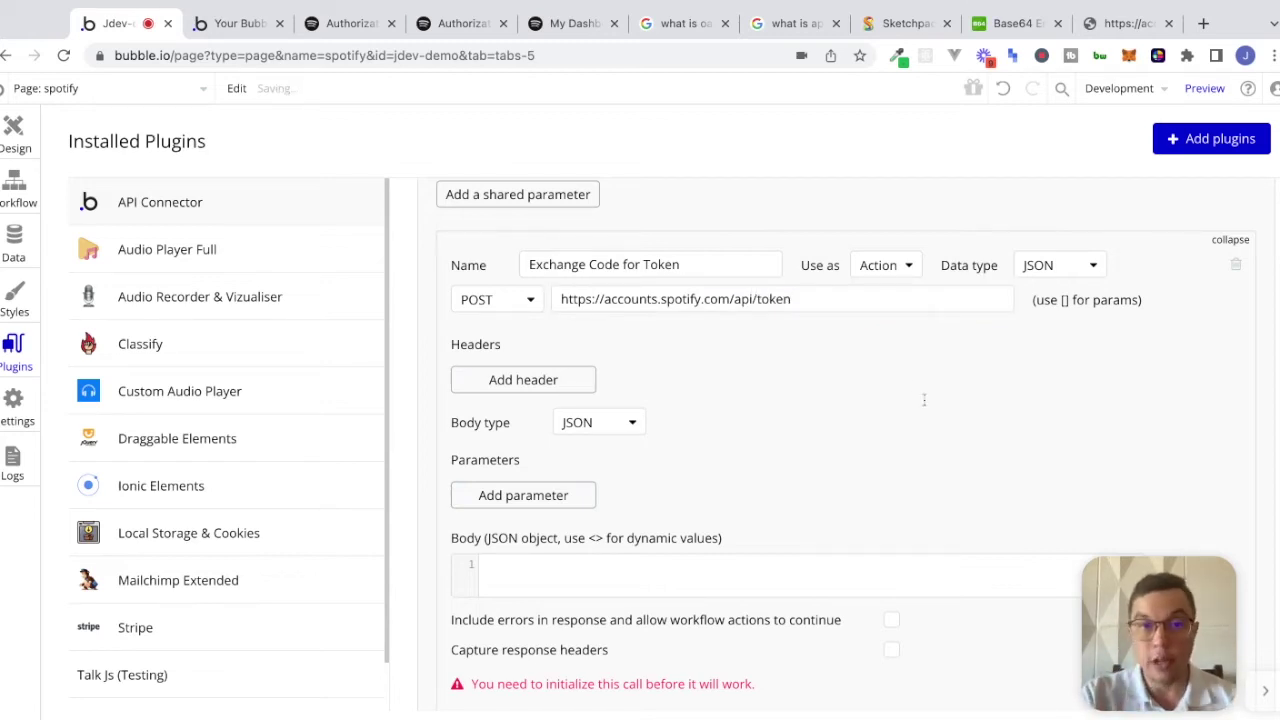
Check the authorization guide's required application/x-www-form-urlencoded encoding for the token request body and highlight it
{"action": "left_click", "coordinate": [360, 30]}
{"action": "scroll", "coordinate": [801, 475], "scroll_direction": "down", "scroll_amount": 2}
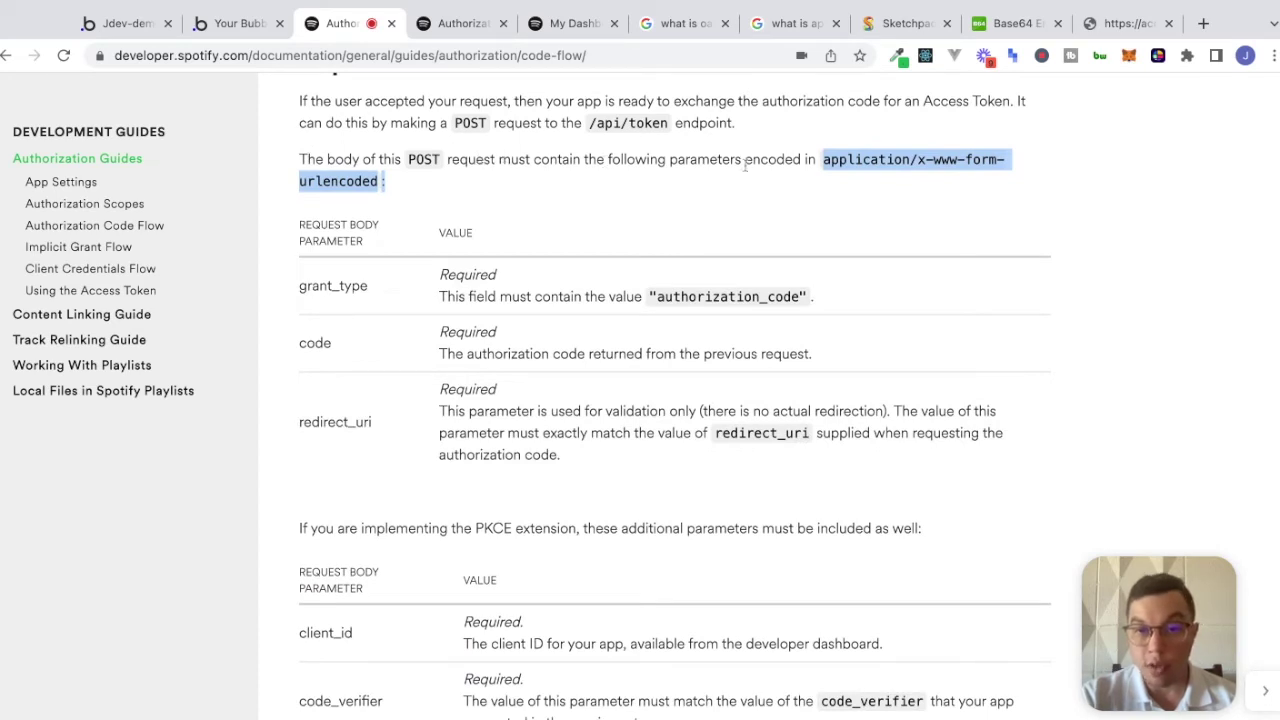
{"action": "left_click", "coordinate": [928, 160]}
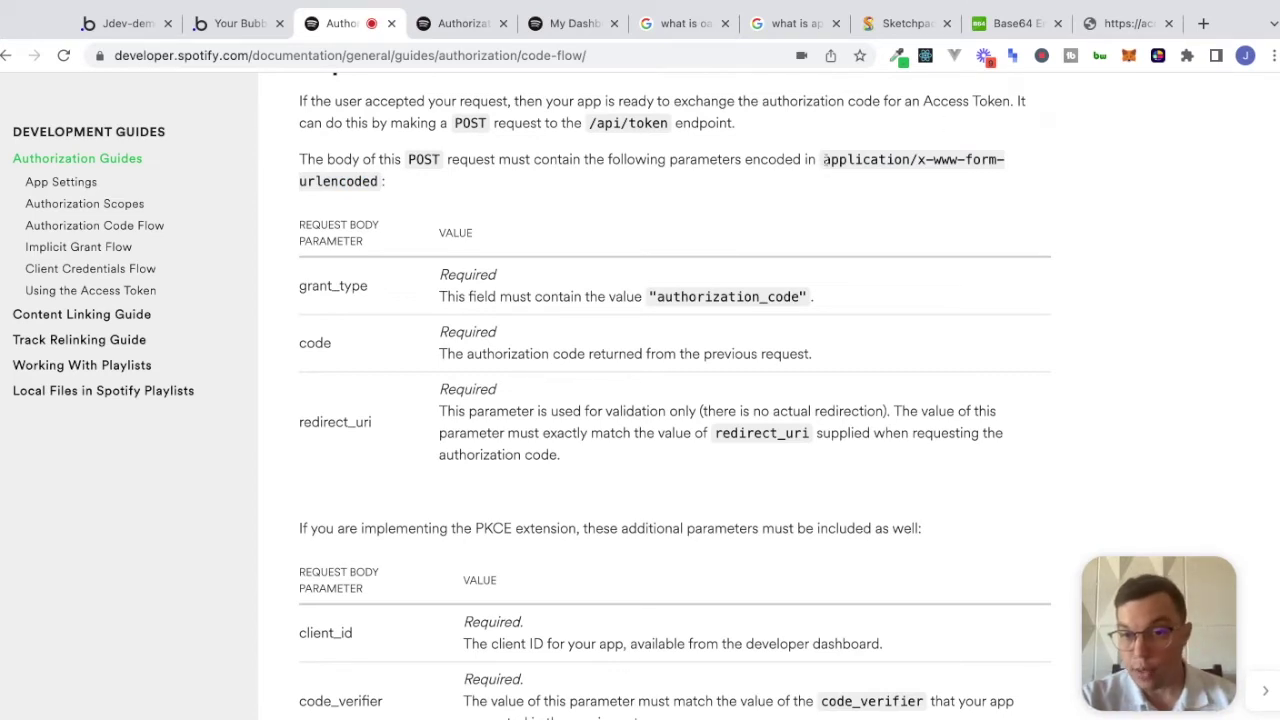
{"action": "left_click_drag", "start_coordinate": [823, 160], "coordinate": [385, 181]}
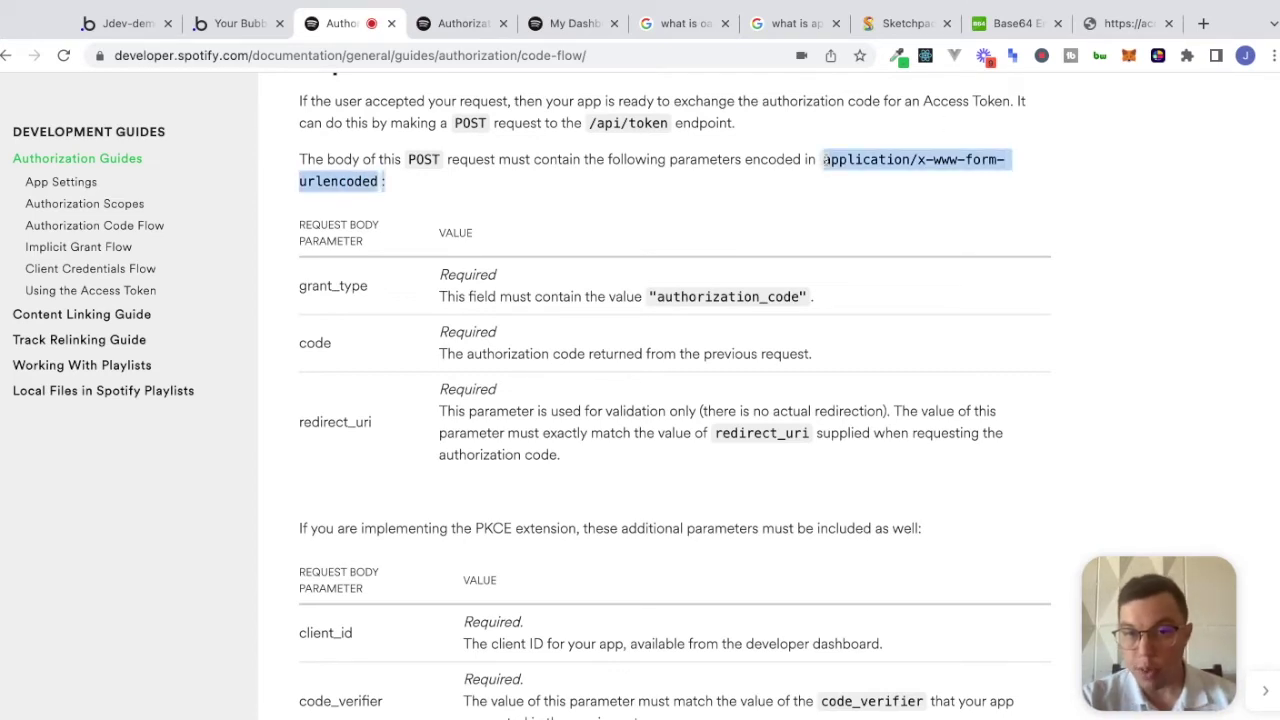
Read the explanation of application/x-www-form-urlencoded in the open Google search results, highlighting the comparison with GET requests
{"action": "left_click", "coordinate": [800, 28]}
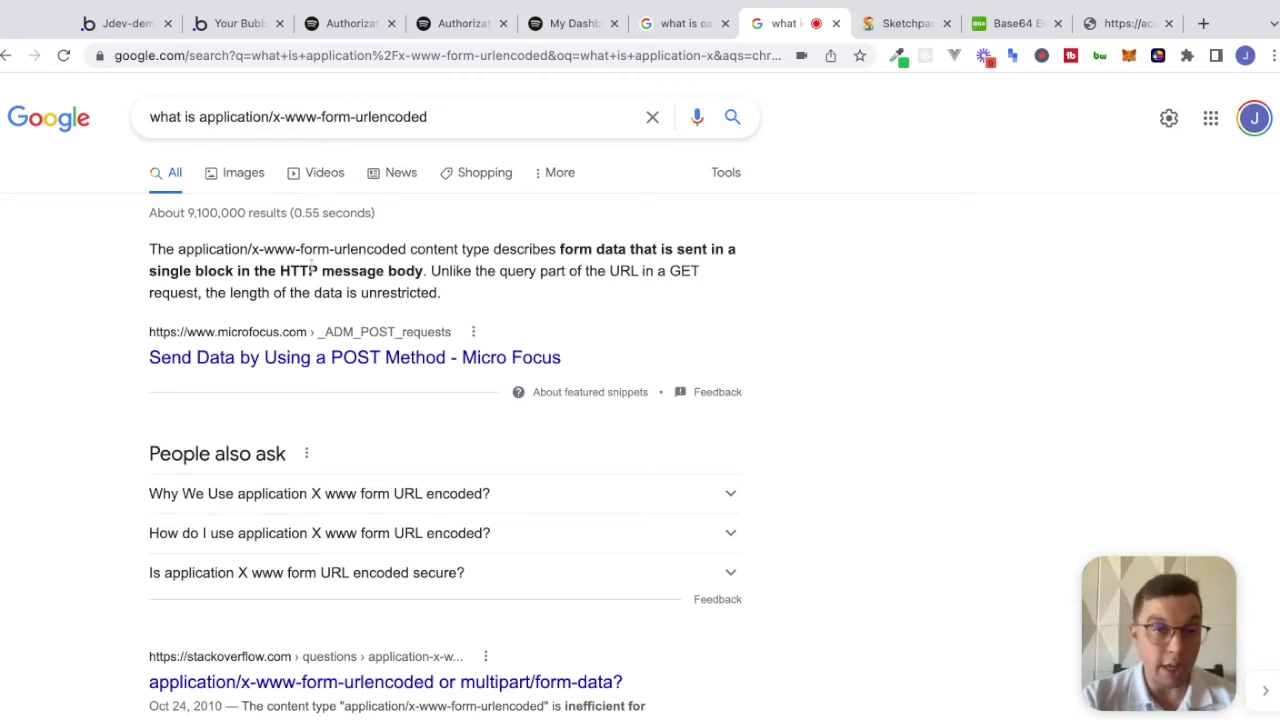
{"action": "mouse_move", "coordinate": [397, 276]}
{"action": "left_mouse_down"}
{"action": "mouse_move", "coordinate": [418, 274]}
{"action": "mouse_move", "coordinate": [389, 274]}
{"action": "left_mouse_up"}
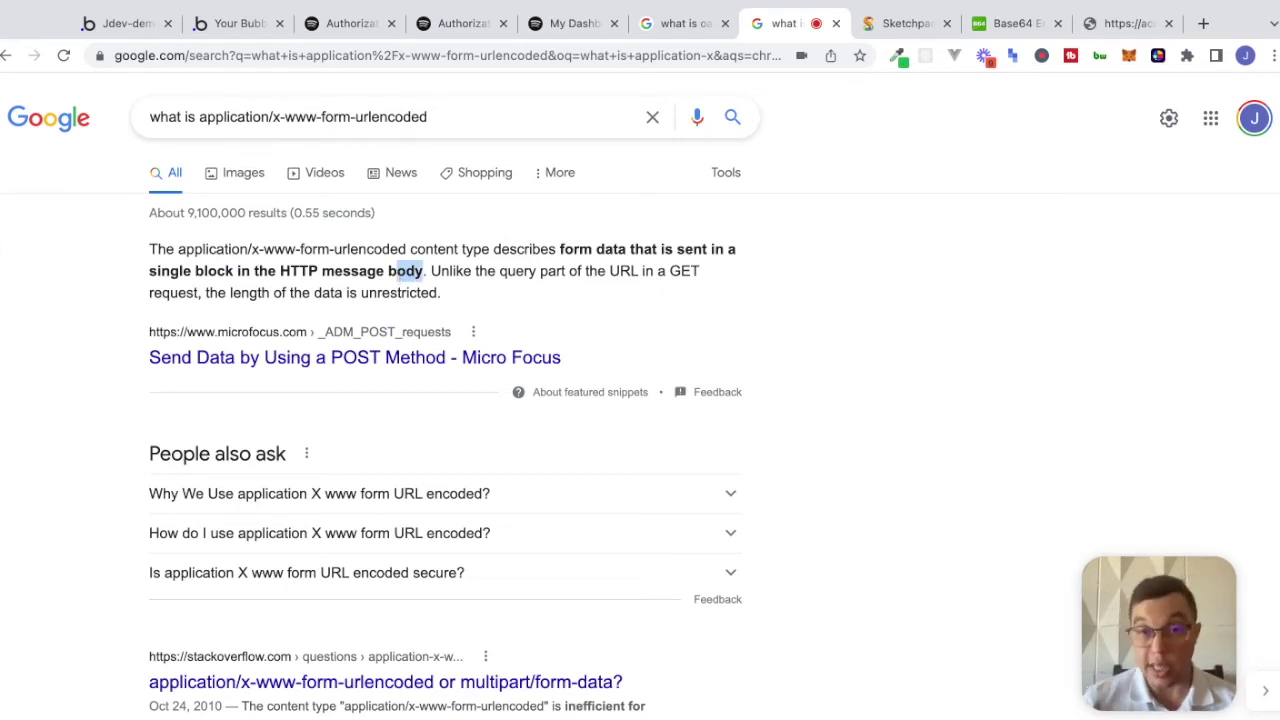
{"action": "left_click", "coordinate": [390, 273]}
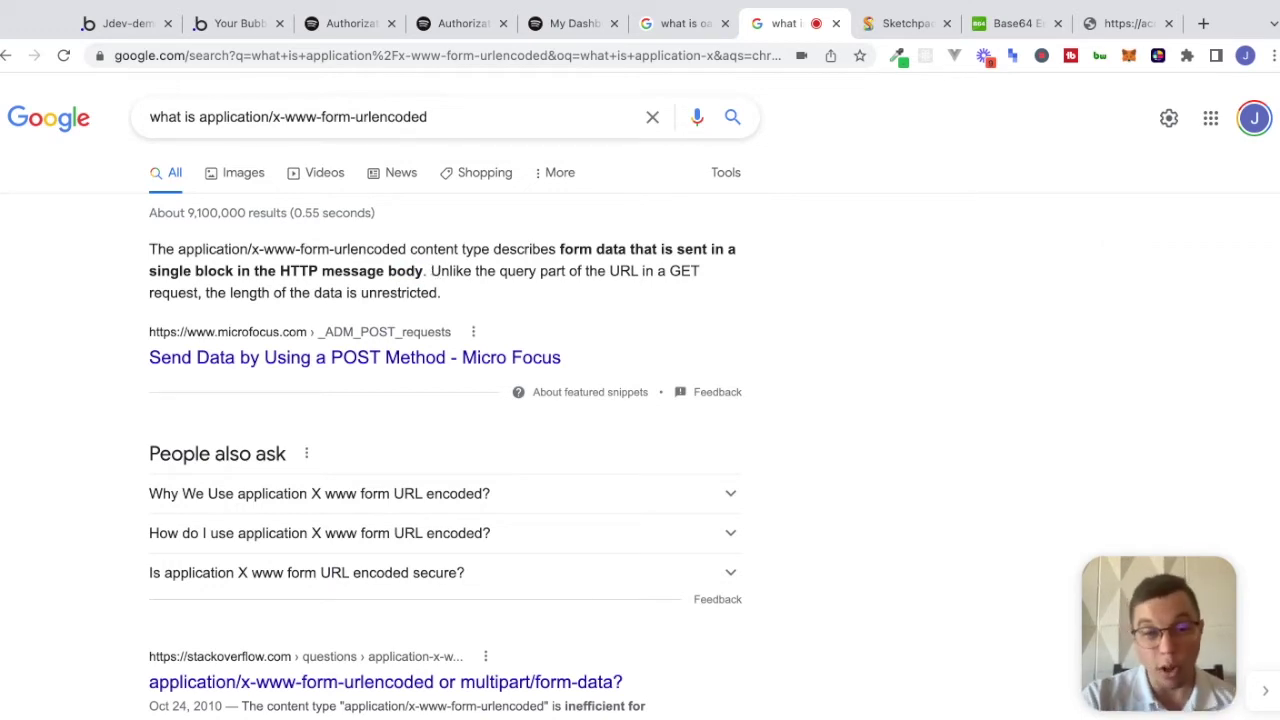
{"action": "mouse_move", "coordinate": [431, 271]}
{"action": "left_mouse_down"}
{"action": "mouse_move", "coordinate": [473, 271]}
{"action": "mouse_move", "coordinate": [441, 293]}
{"action": "left_mouse_up"}
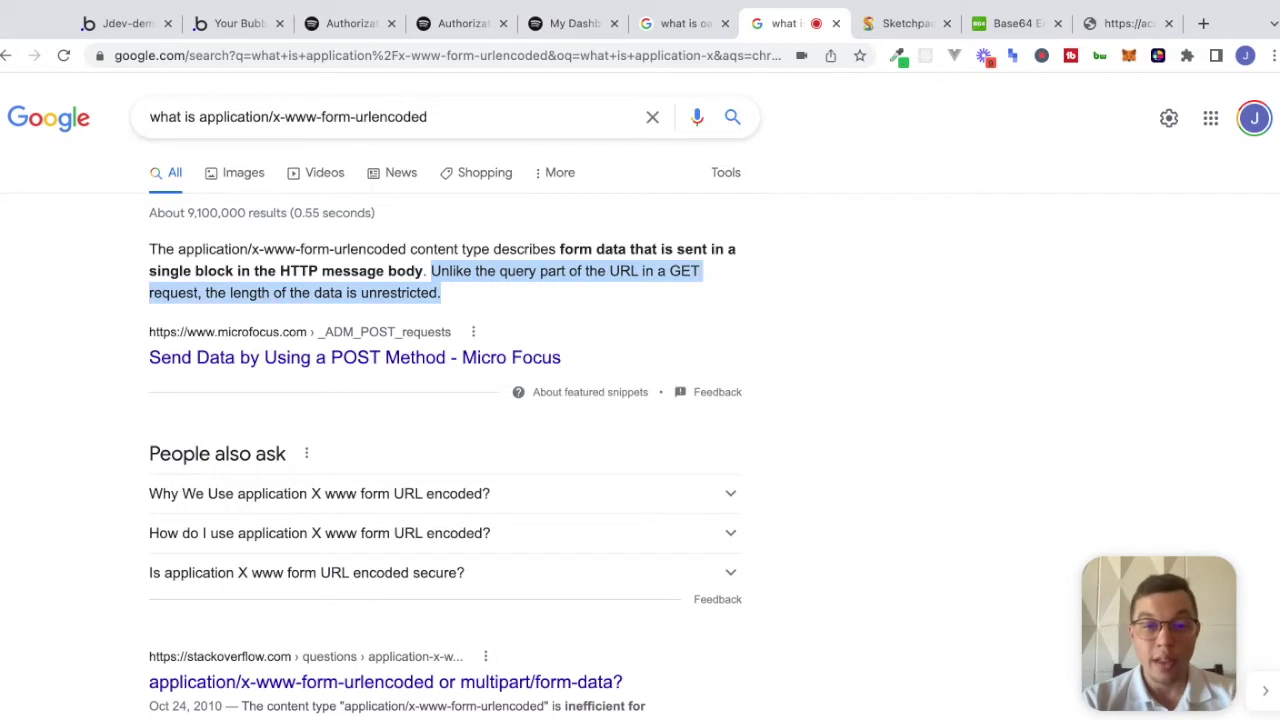
{"action": "left_click", "coordinate": [540, 271]}
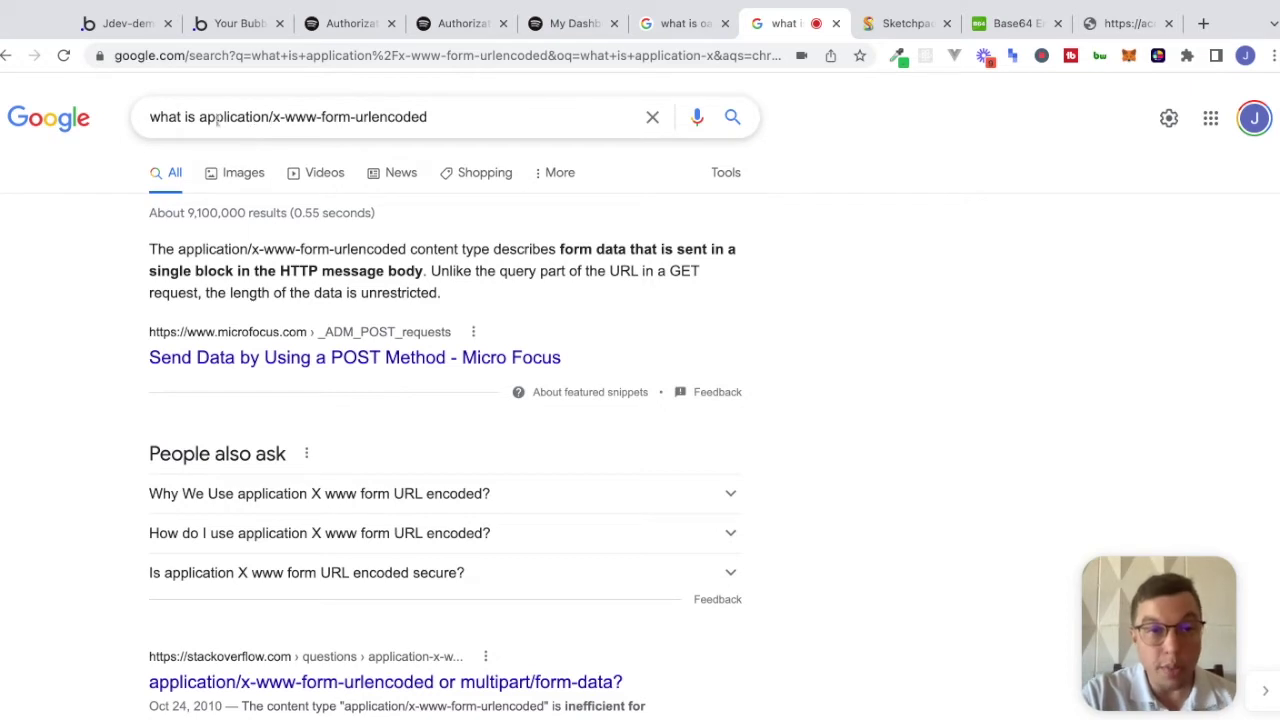
{"action": "left_click", "coordinate": [314, 118]}
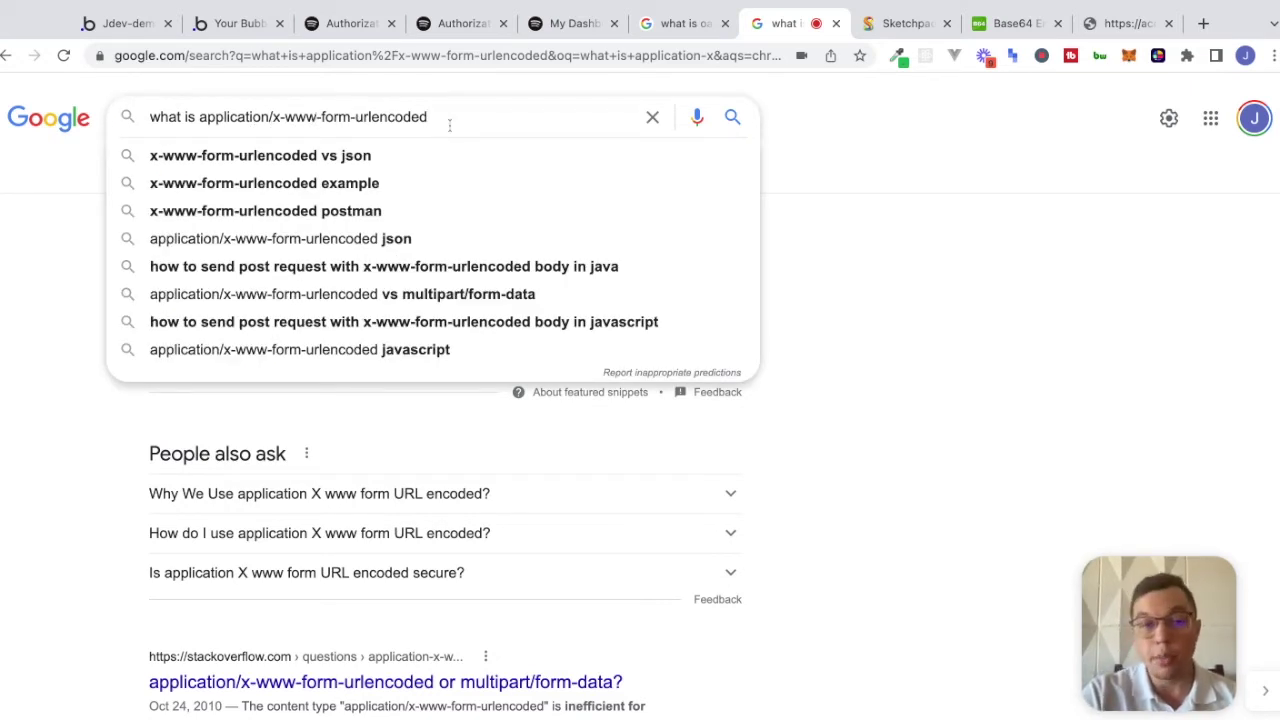
{"action": "left_click", "coordinate": [37, 254]}
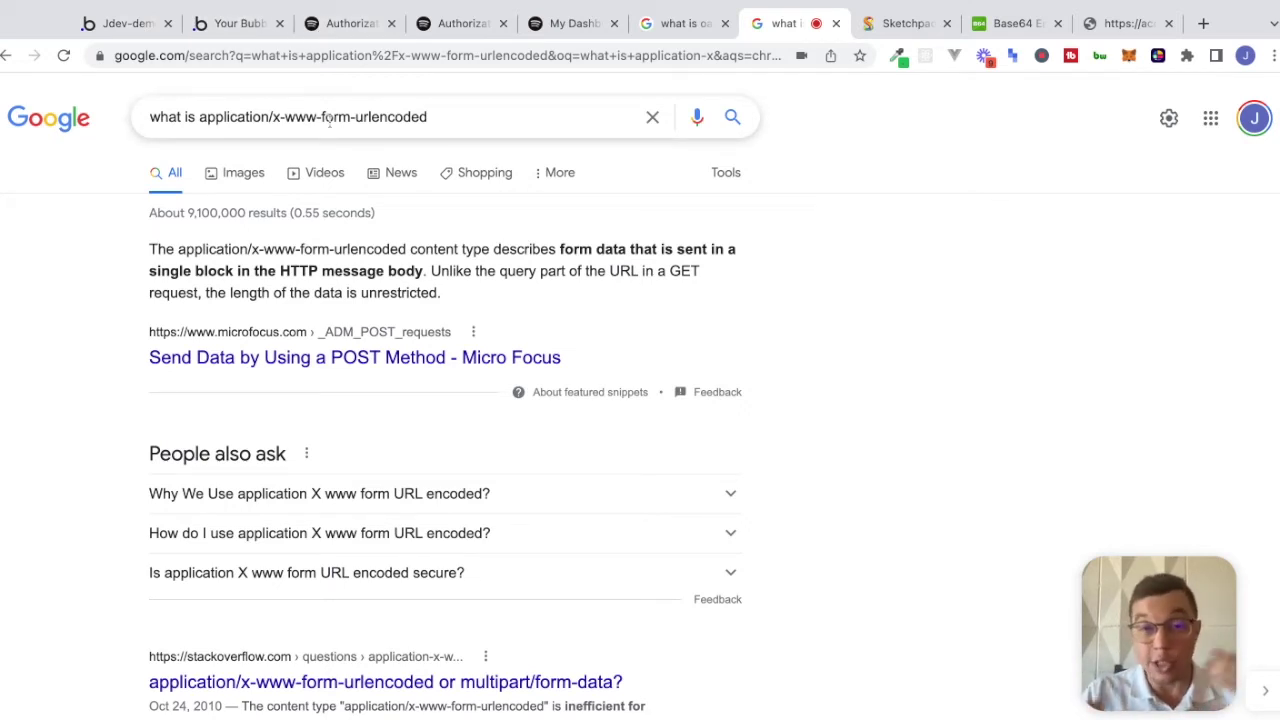
Return to the Exchange Code for Token call in Bubble and add a content-type header with the value application
{"action": "left_click", "coordinate": [140, 32]}
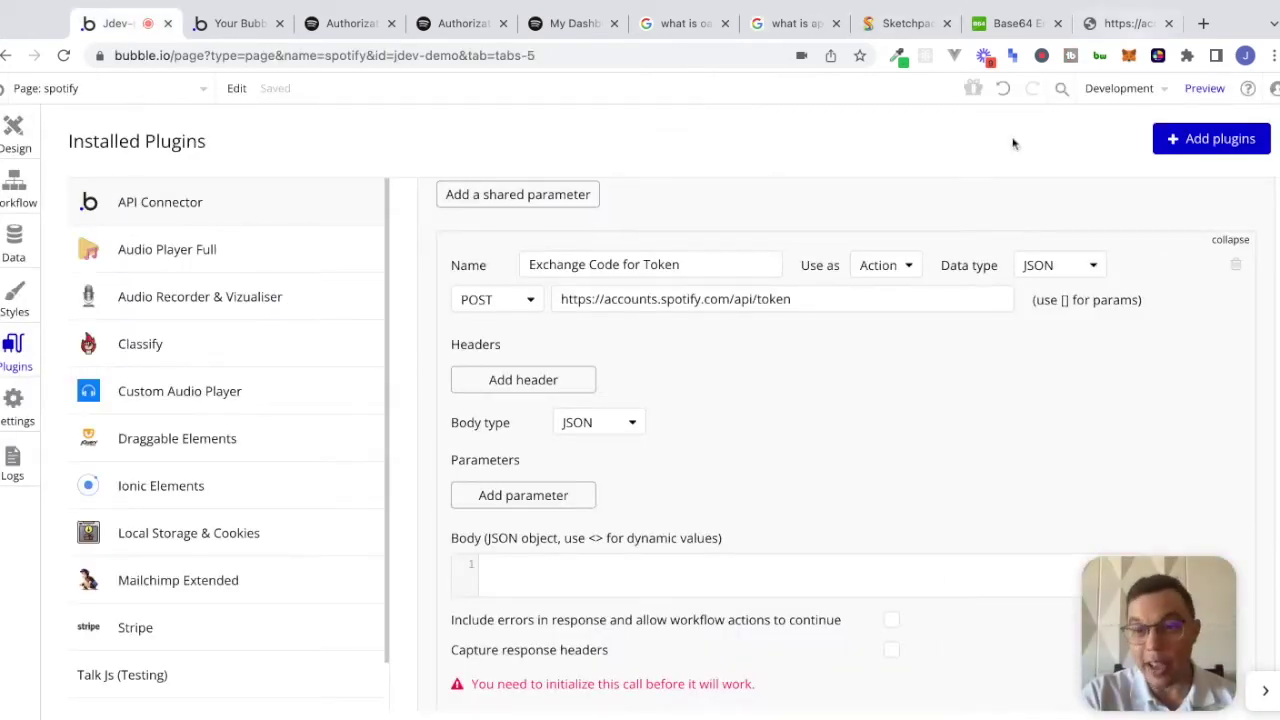
{"action": "scroll", "coordinate": [810, 583], "scroll_direction": "down", "scroll_amount": 1}
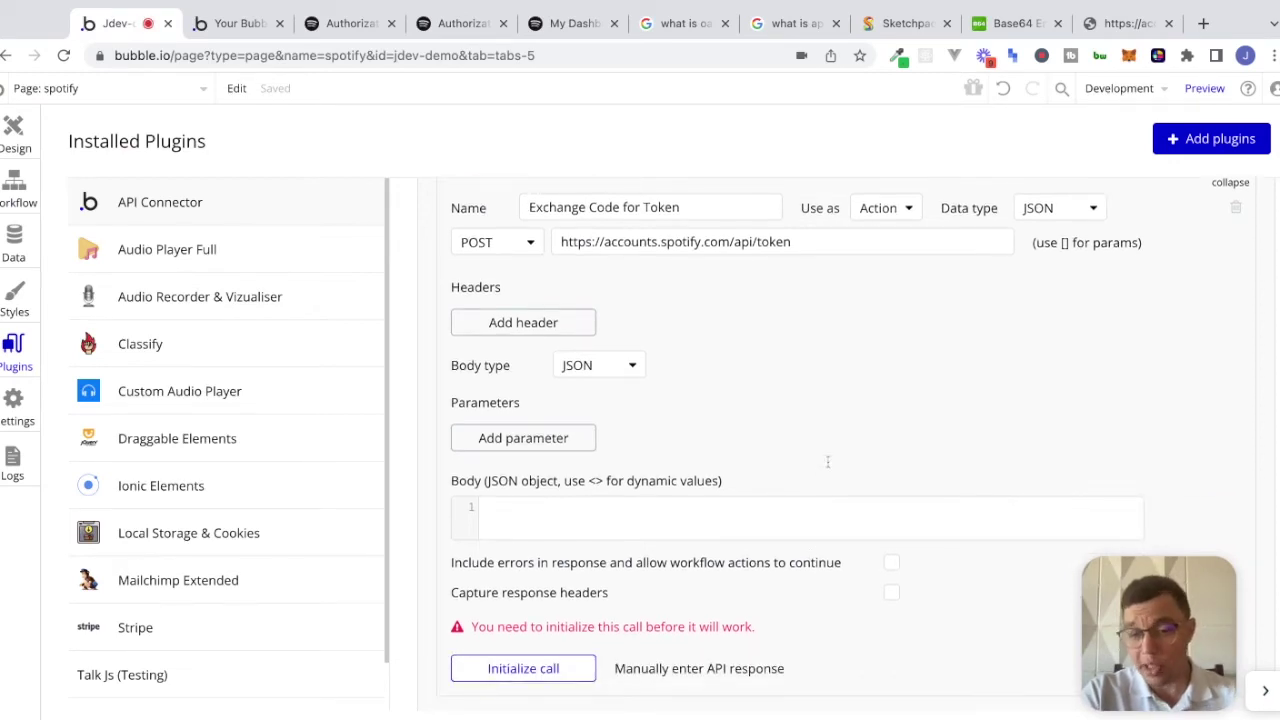
{"action": "left_click", "coordinate": [820, 510]}
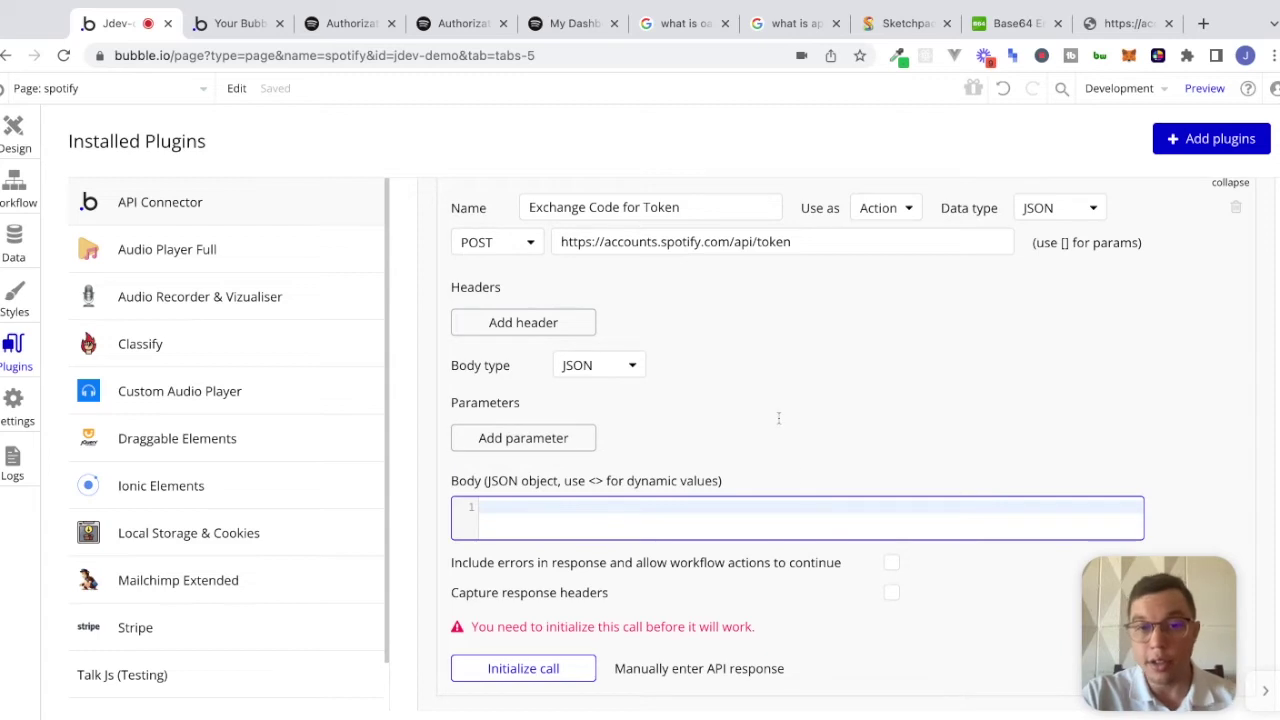
{"action": "left_click", "coordinate": [527, 328]}
{"action": "type", "text": "content-type"}
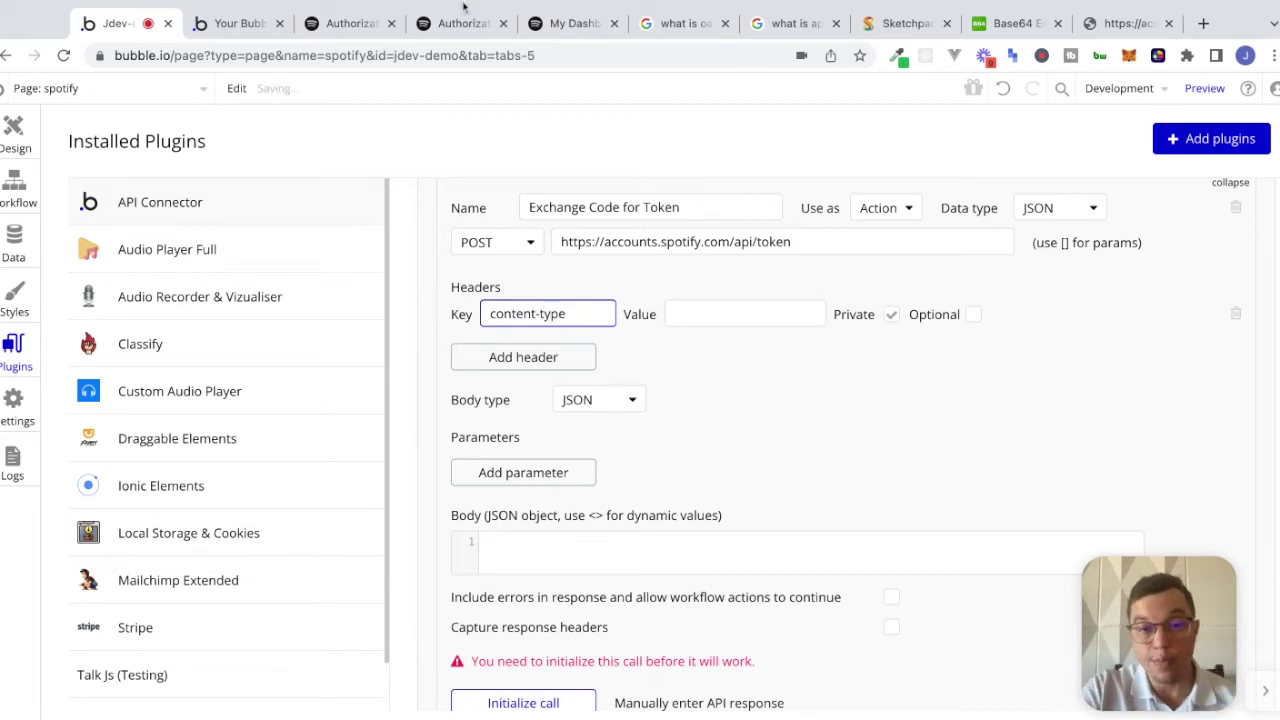
{"action": "key", "text": "Tab"}
{"action": "type", "text": "application"}
Copy the required Content-Type header value, application/x-www-form-urlencoded, from Spotify's authorization guide
{"action": "left_click", "coordinate": [335, 24]}
{"action": "scroll", "coordinate": [586, 455], "scroll_direction": "down", "scroll_amount": 1}
{"action": "scroll", "coordinate": [586, 455], "scroll_direction": "down", "scroll_amount": 5}
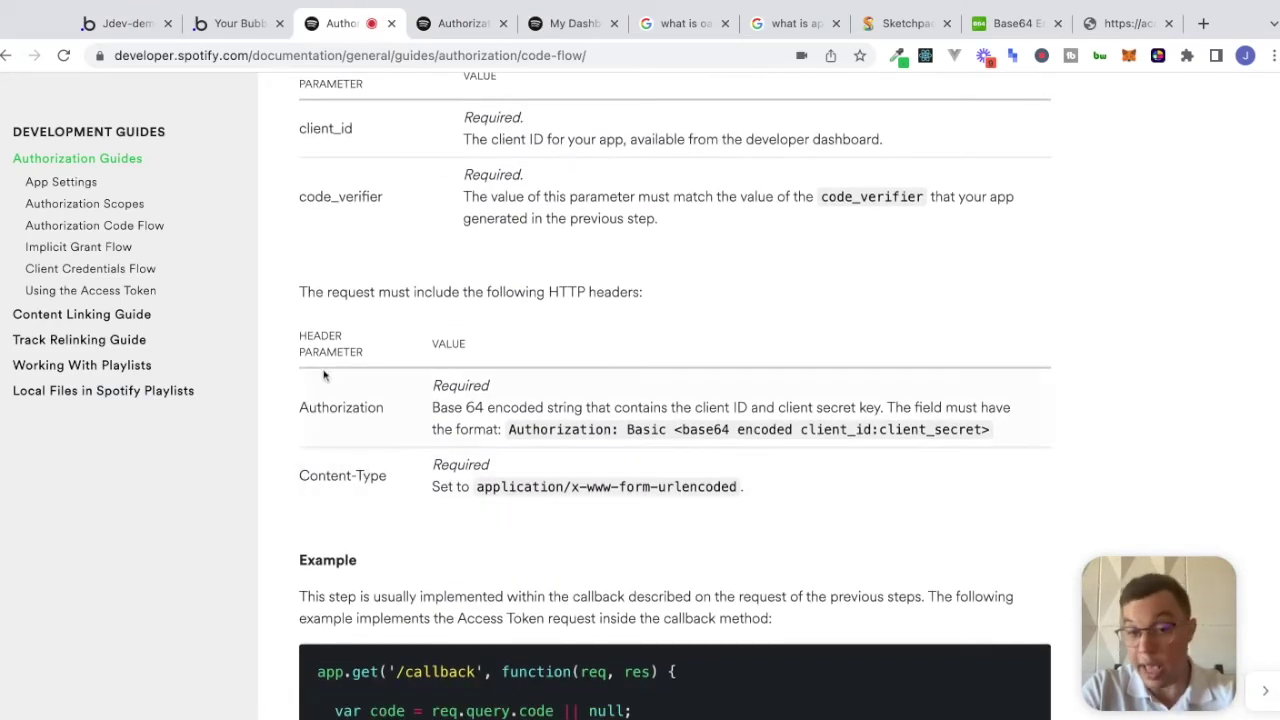
{"action": "left_click_drag", "start_coordinate": [478, 486], "coordinate": [742, 487]}
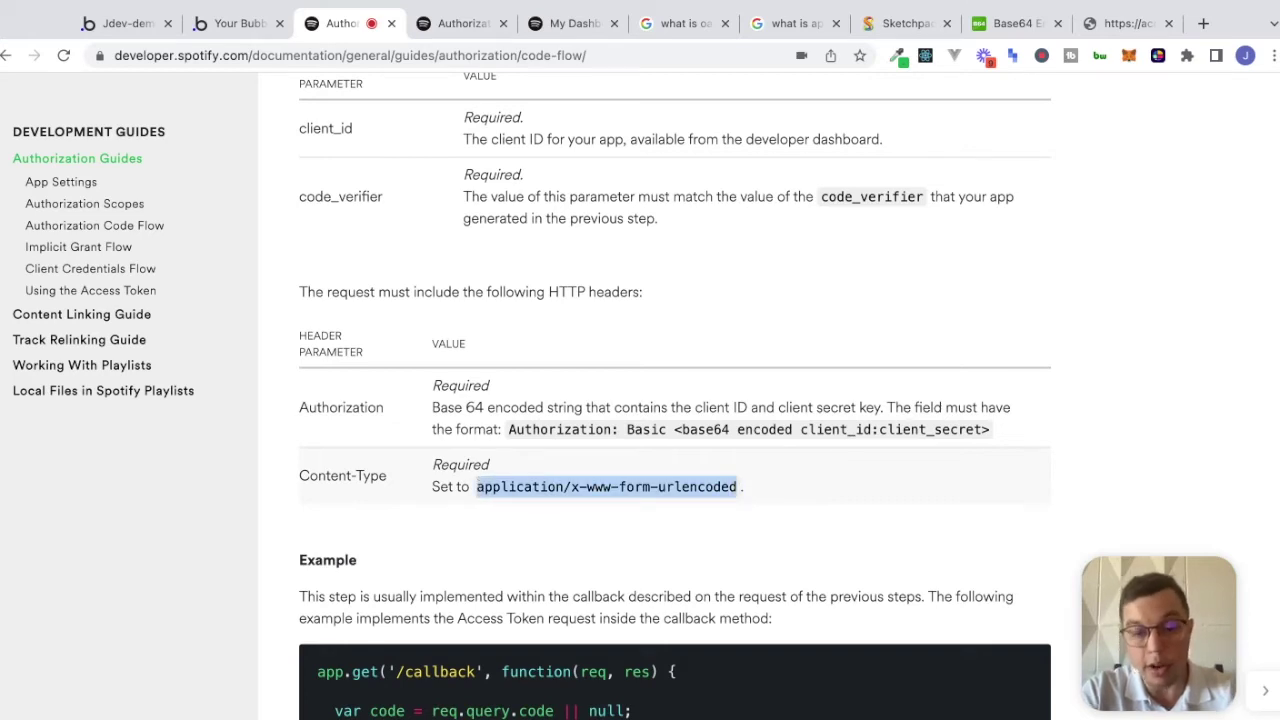
Set the call header's value to the copied application/x-www-form-urlencoded and its key to Content-Type
{"action": "left_click", "coordinate": [128, 23]}
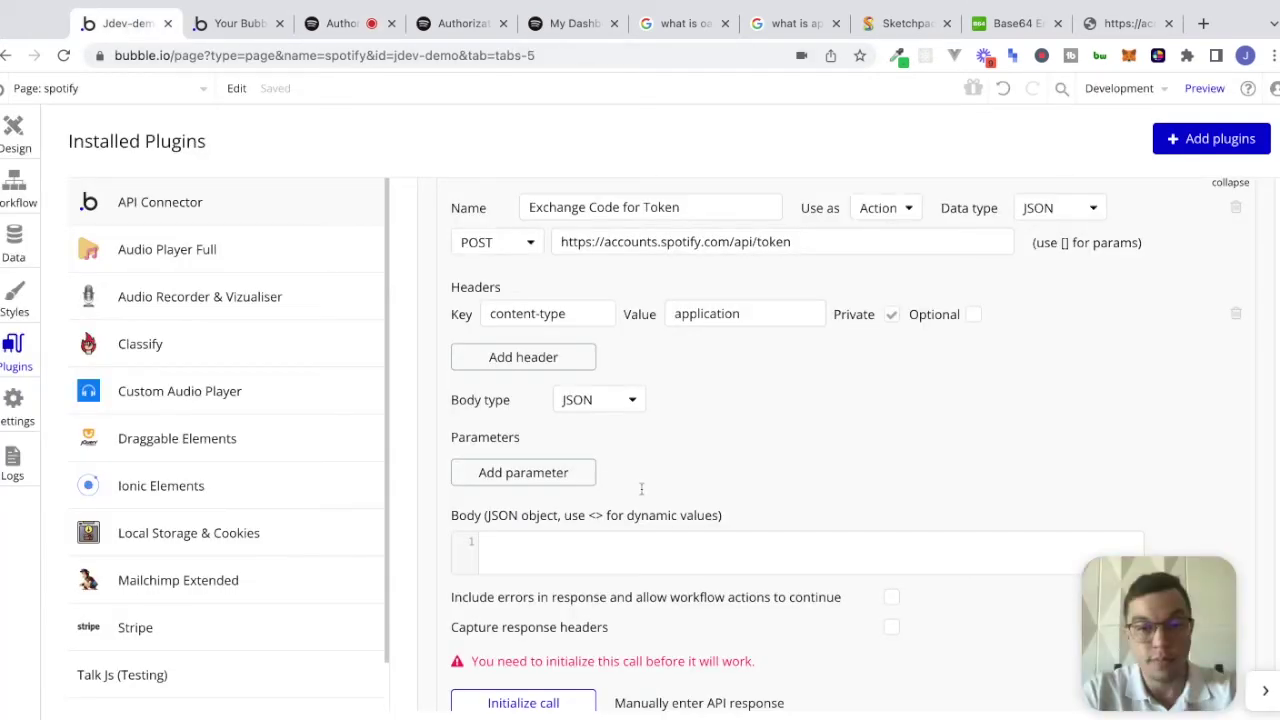
{"action": "double_click", "coordinate": [786, 317]}
{"action": "key", "text": "ctrl+v"}
{"action": "triple_click", "coordinate": [514, 314]}
{"action": "type", "text": "Content-Type"}
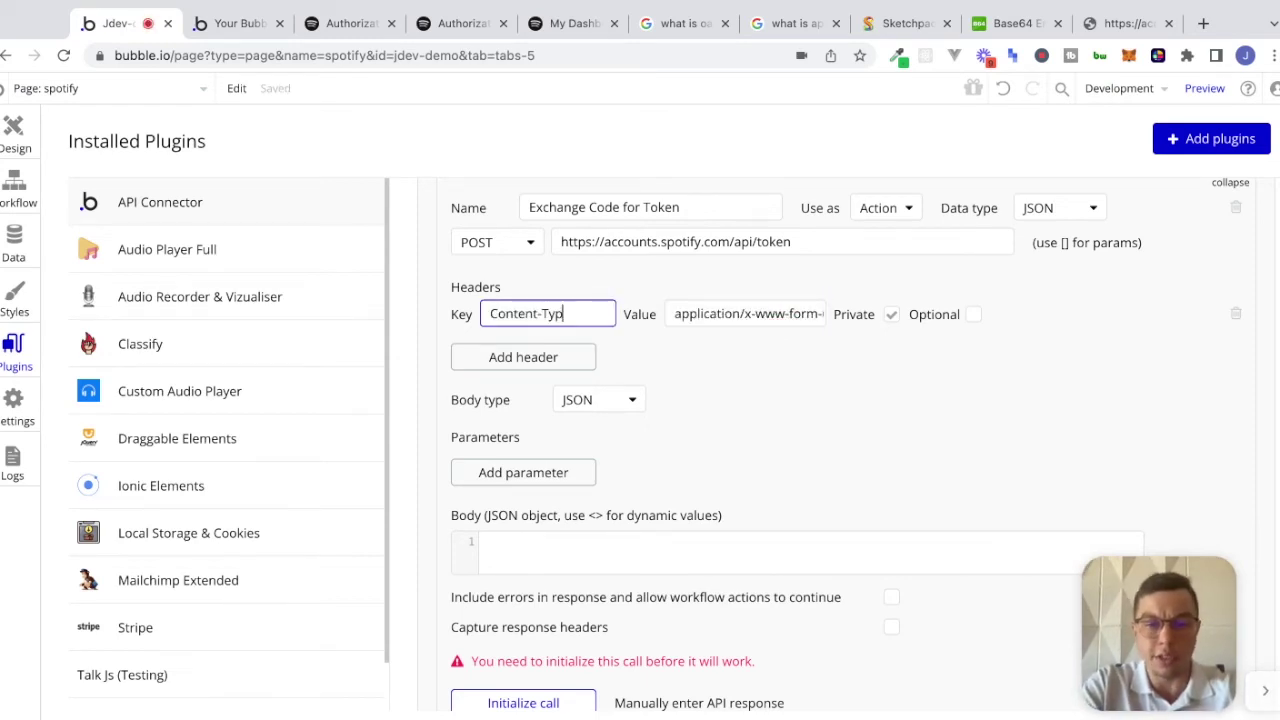
{"action": "key", "text": "Tab"}
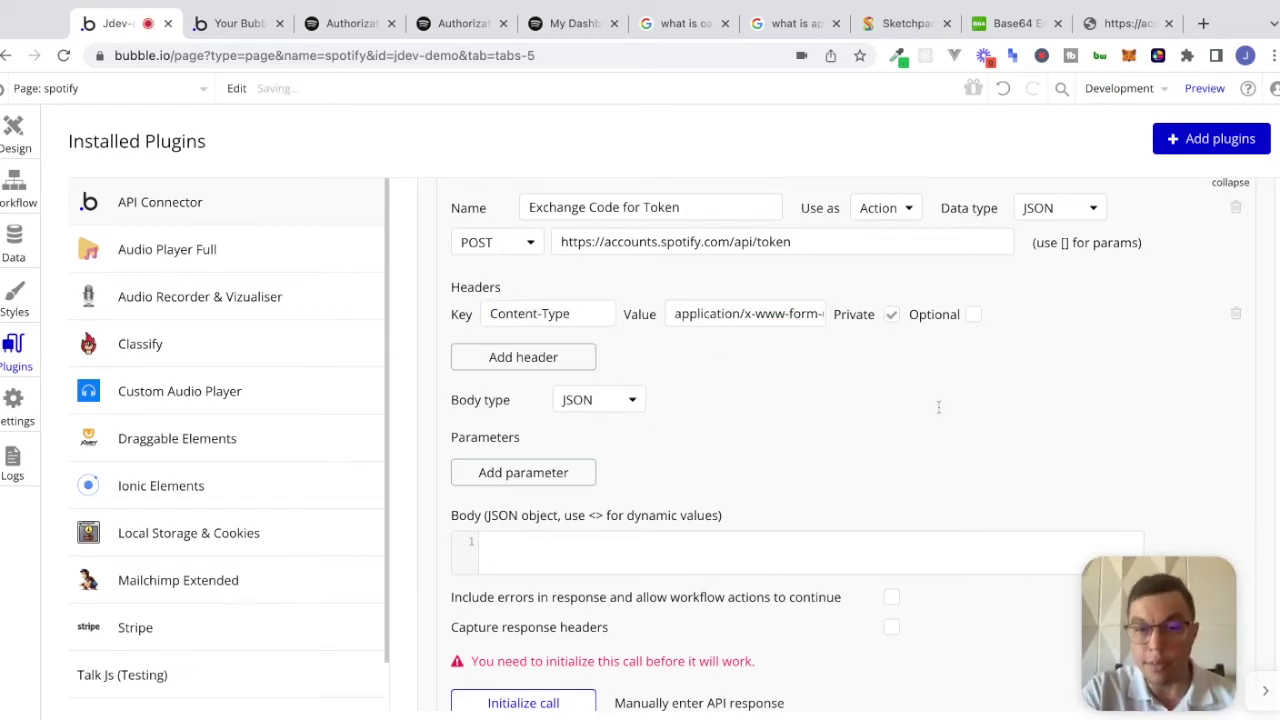
Check the request body parameters in Spotify's authorization guide and start the call's body with grant_type=
{"action": "scroll", "coordinate": [938, 407], "scroll_direction": "down", "scroll_amount": 2}
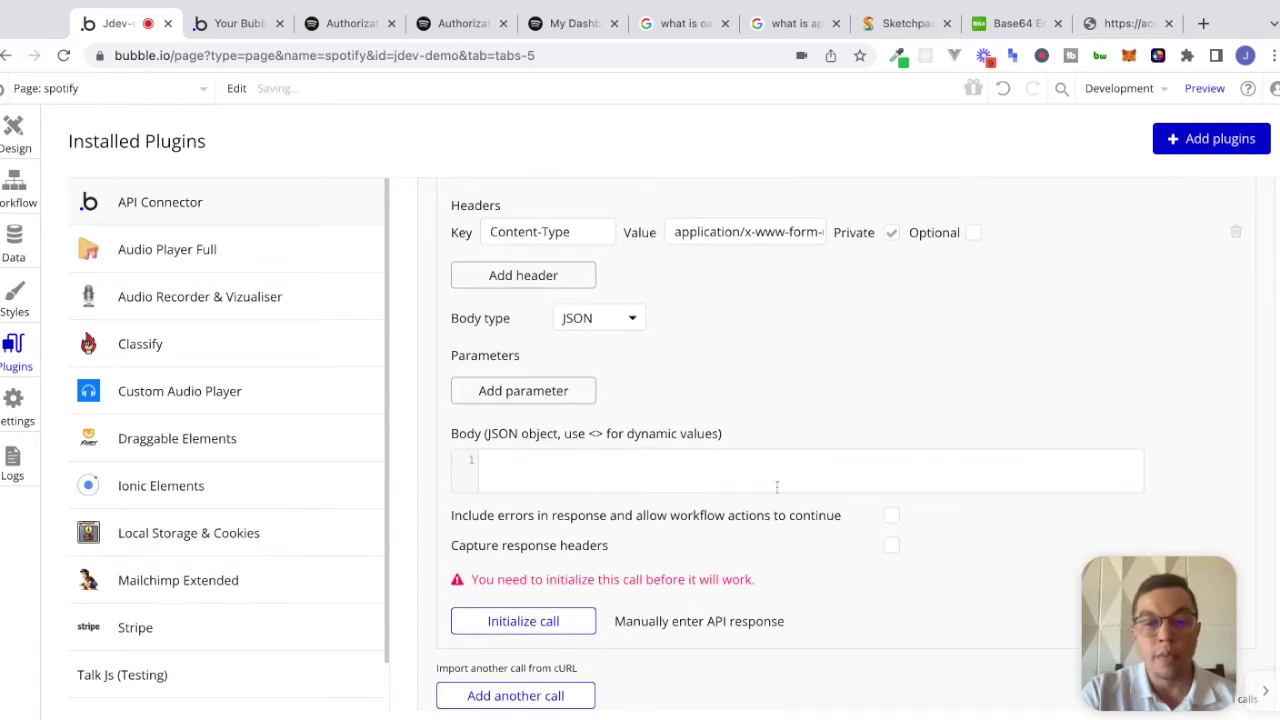
{"action": "left_click", "coordinate": [776, 486]}
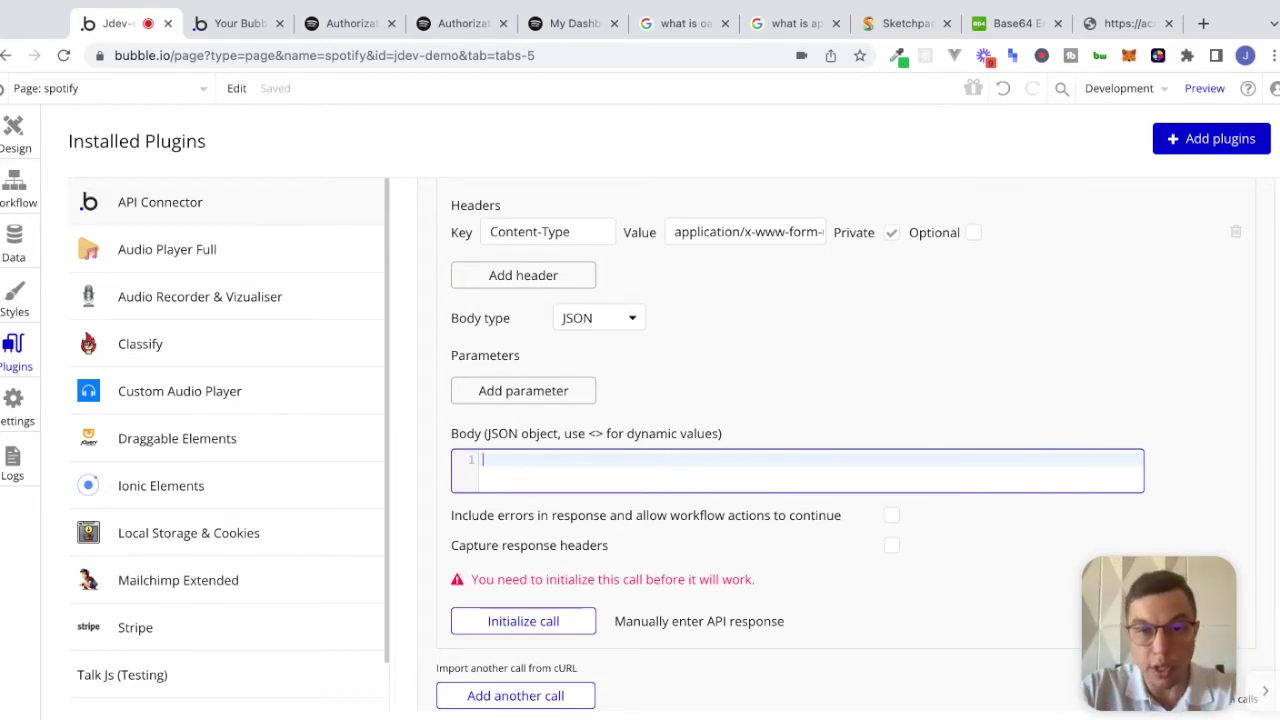
{"action": "scroll", "coordinate": [839, 456], "scroll_direction": "up", "scroll_amount": 1}
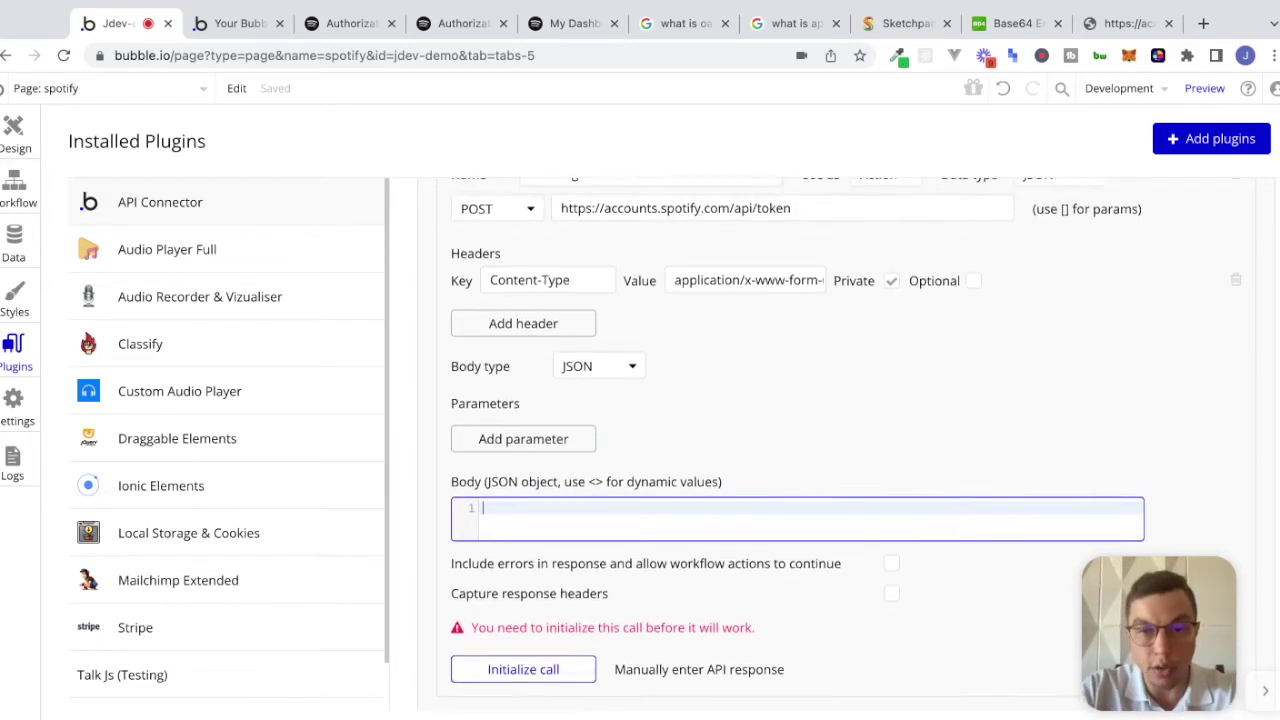
{"action": "left_click", "coordinate": [313, 27]}
{"action": "scroll", "coordinate": [430, 390], "scroll_direction": "up", "scroll_amount": 5}
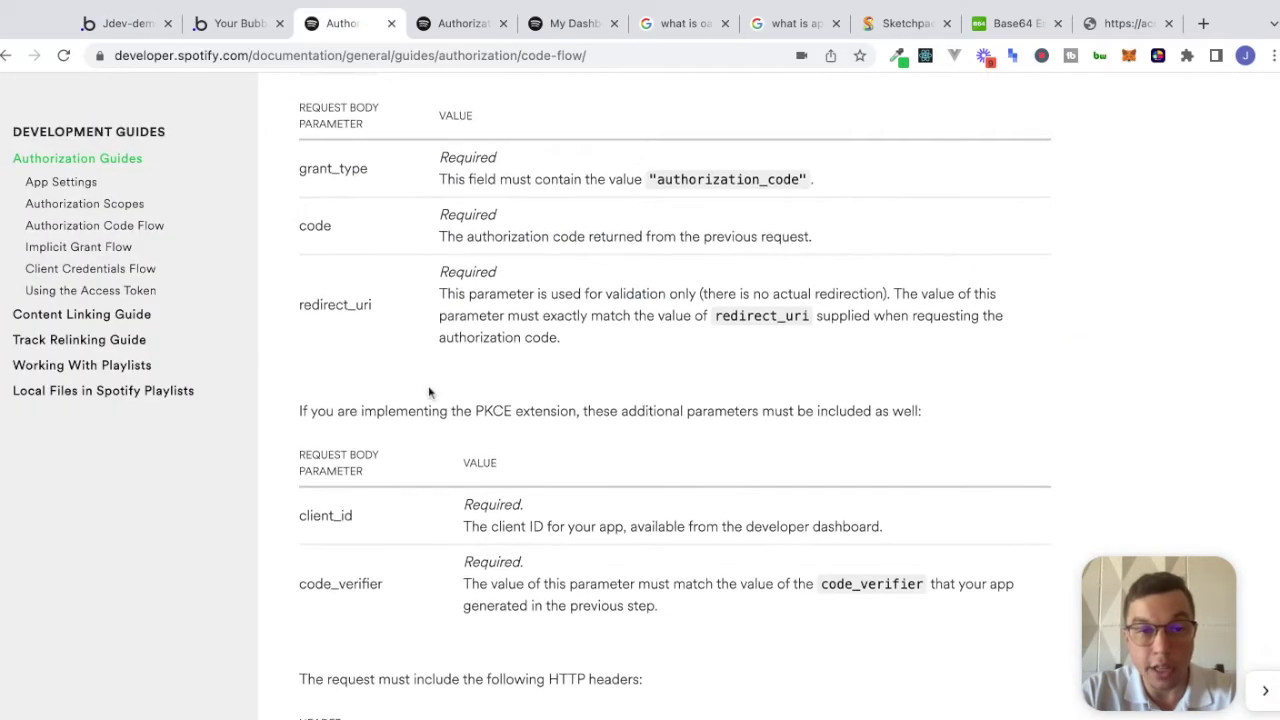
{"action": "scroll", "coordinate": [297, 210], "scroll_direction": "up", "scroll_amount": 2}
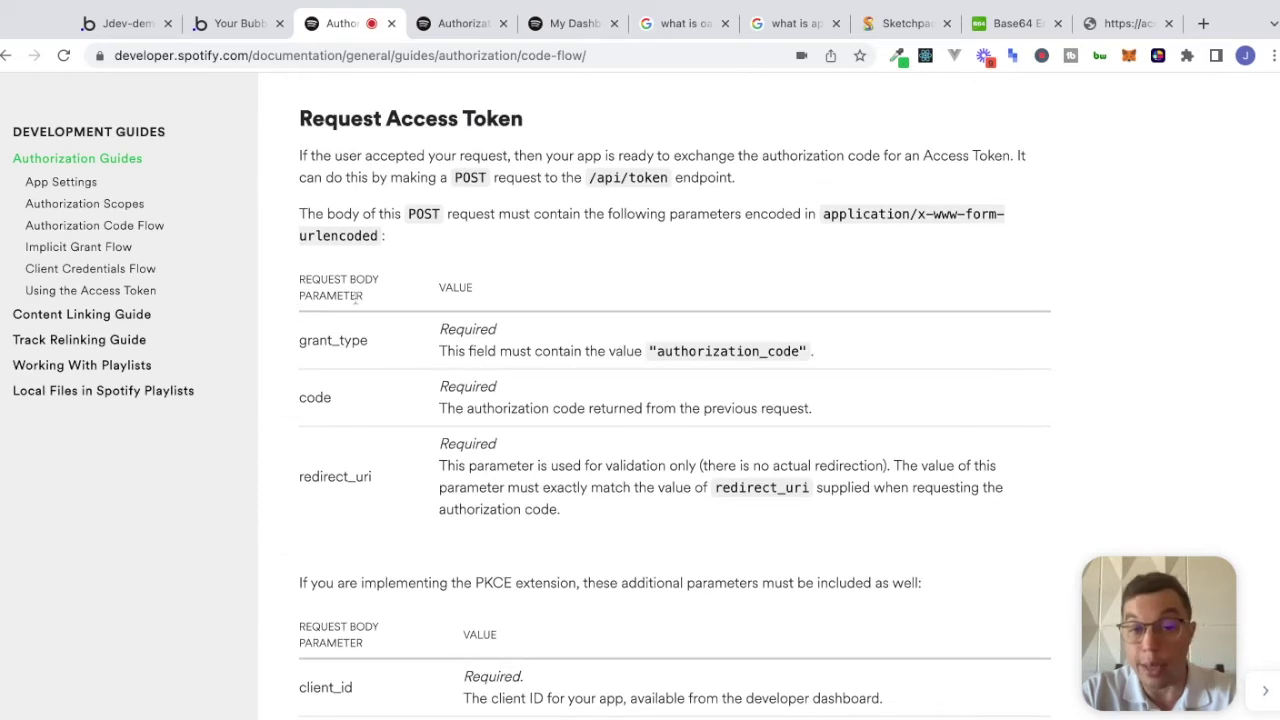
{"action": "key", "text": "ctrl+1"}
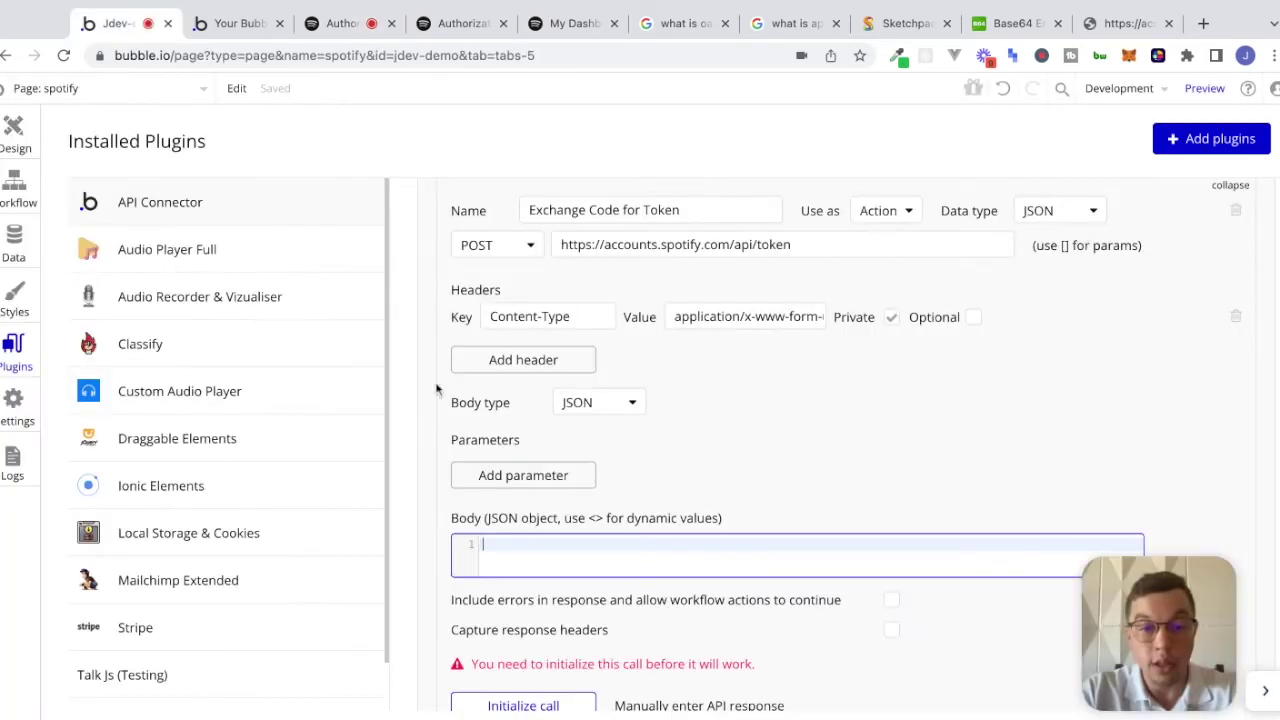
{"action": "type", "text": "rant_type="}
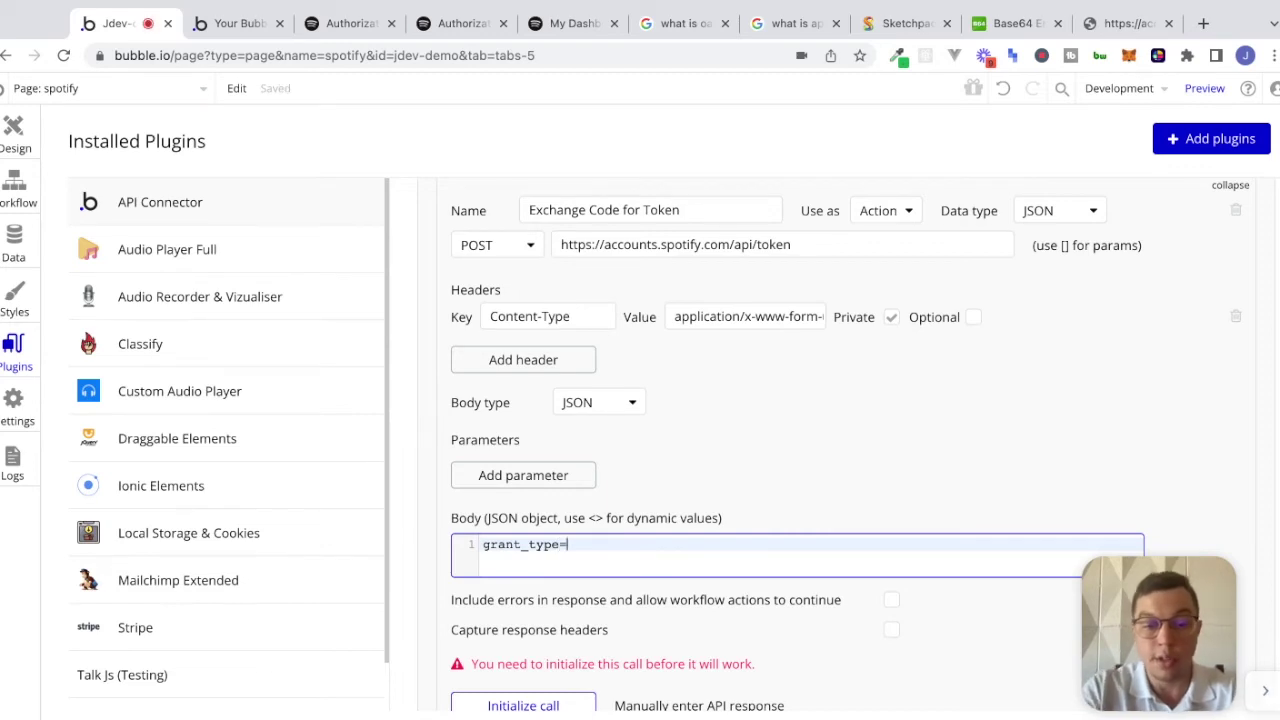
Copy authorization_code from the guide's grant_type row and add it as the grant_type value in the call's body
{"action": "left_click", "coordinate": [347, 25]}
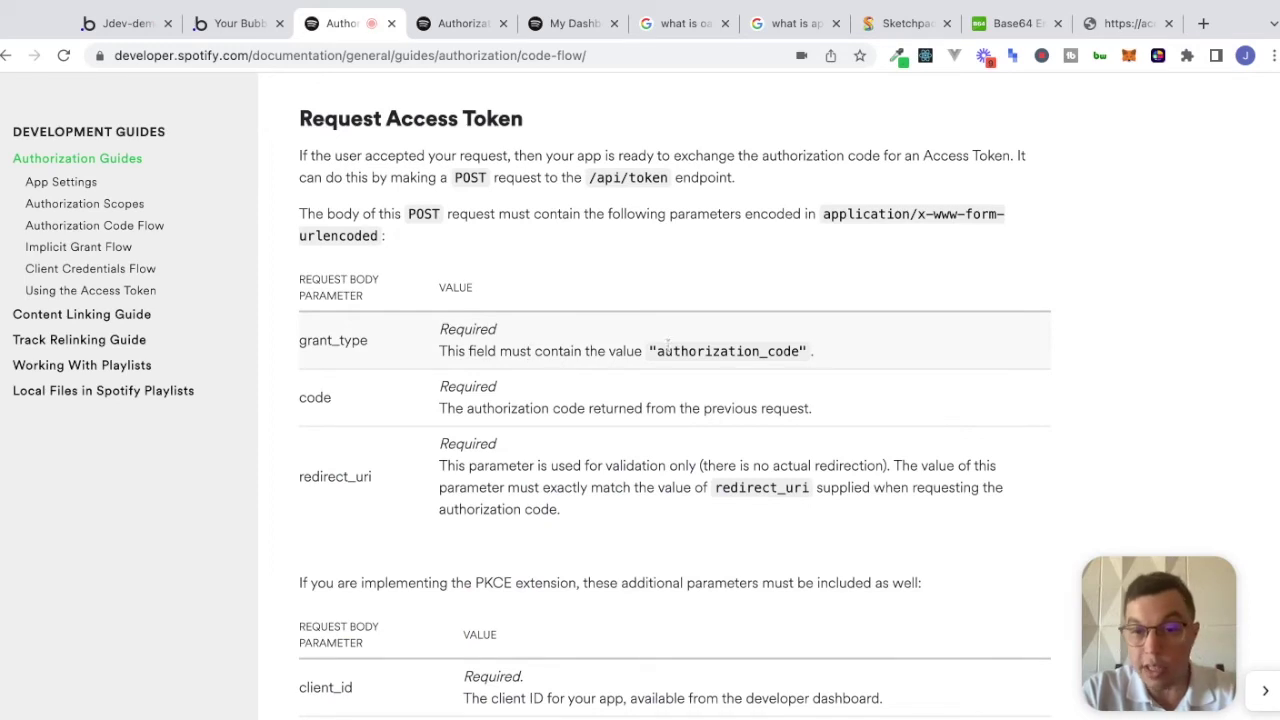
{"action": "left_click_drag", "start_coordinate": [657, 351], "coordinate": [800, 352]}
{"action": "key", "text": "ctrl+c"}
{"action": "left_click", "coordinate": [125, 23]}
{"action": "key", "text": "ctrl+v"}
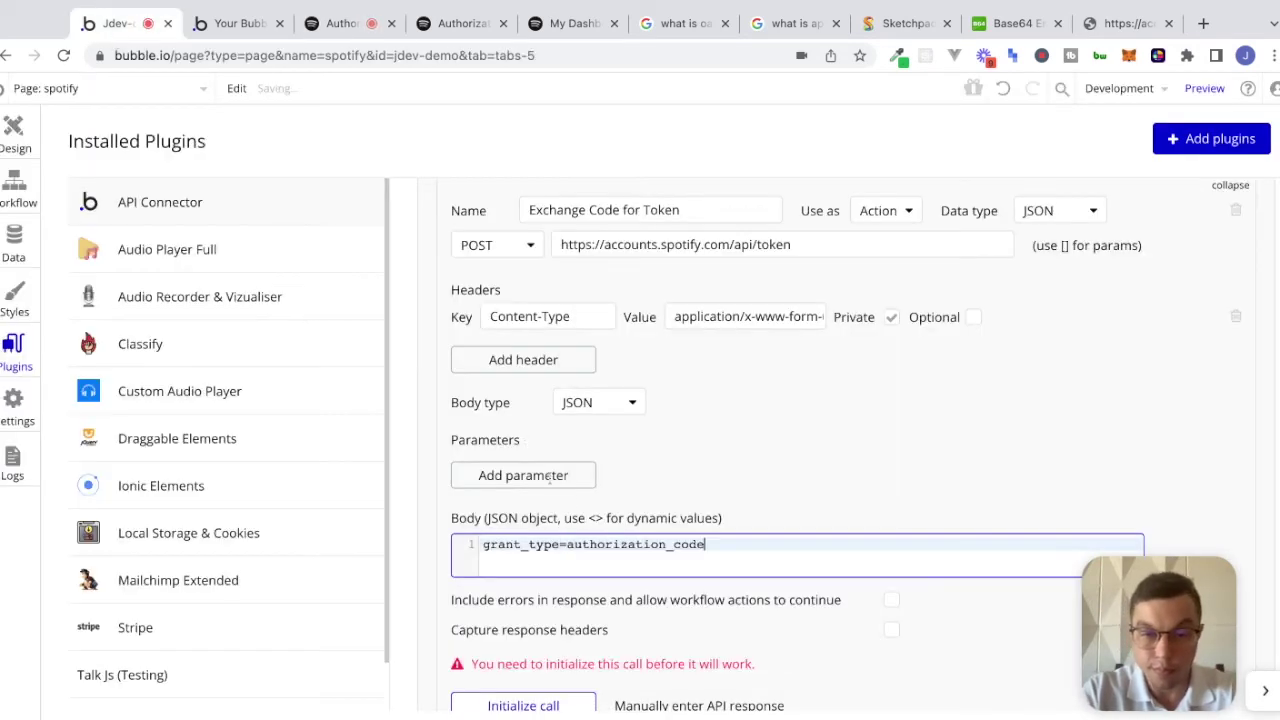
Append &code= to the call's body, consulting the guide's description of the code parameter
{"action": "type", "text": "&"}
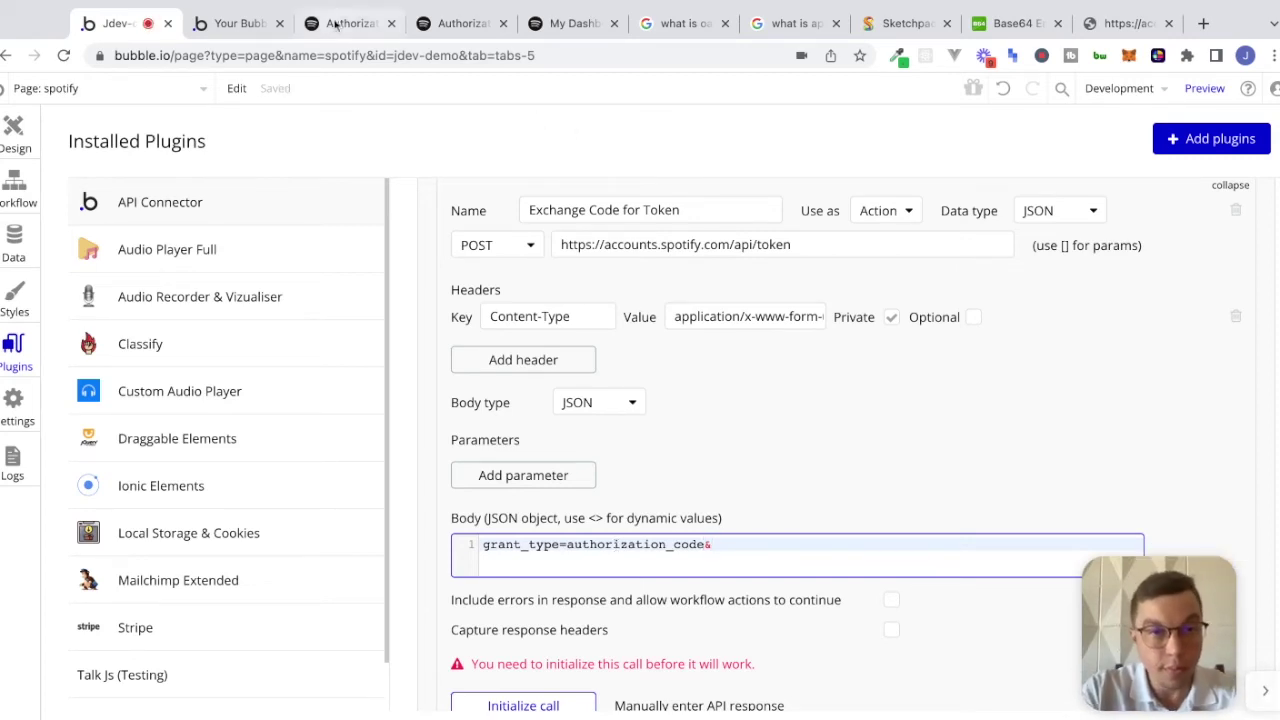
{"action": "left_click", "coordinate": [336, 24]}
{"action": "left_click", "coordinate": [120, 23]}
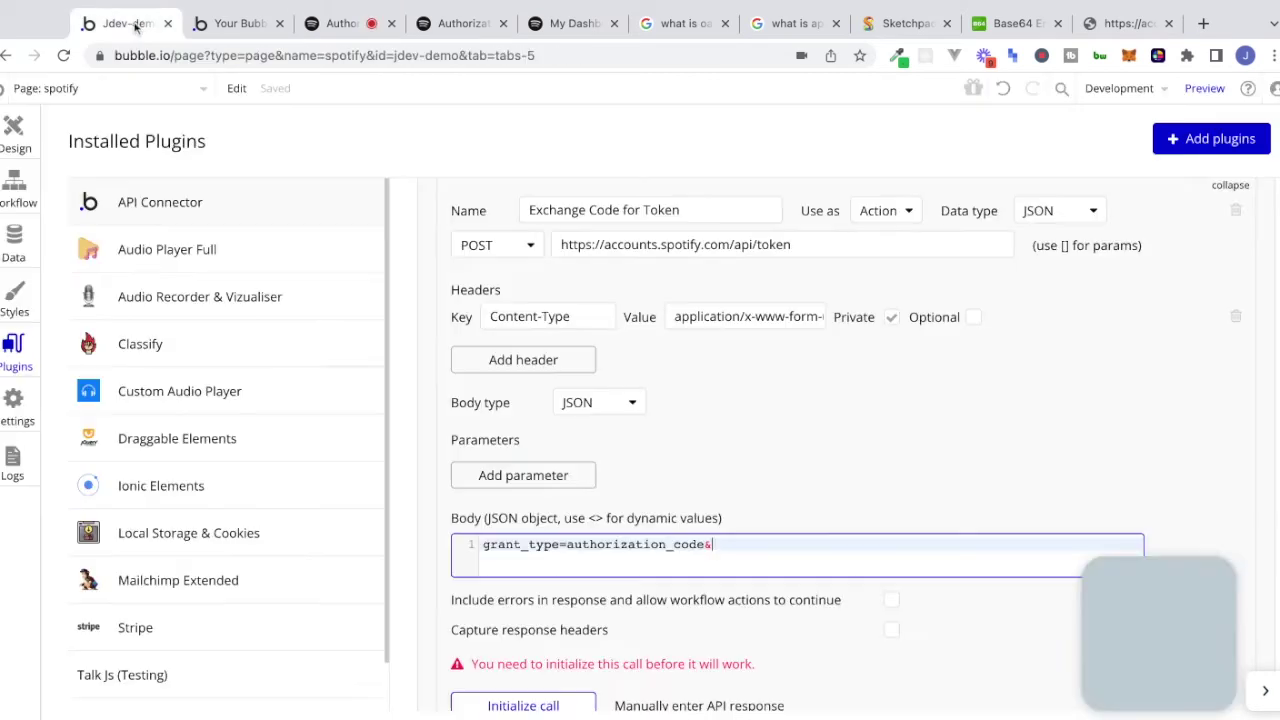
{"action": "type", "text": "code="}
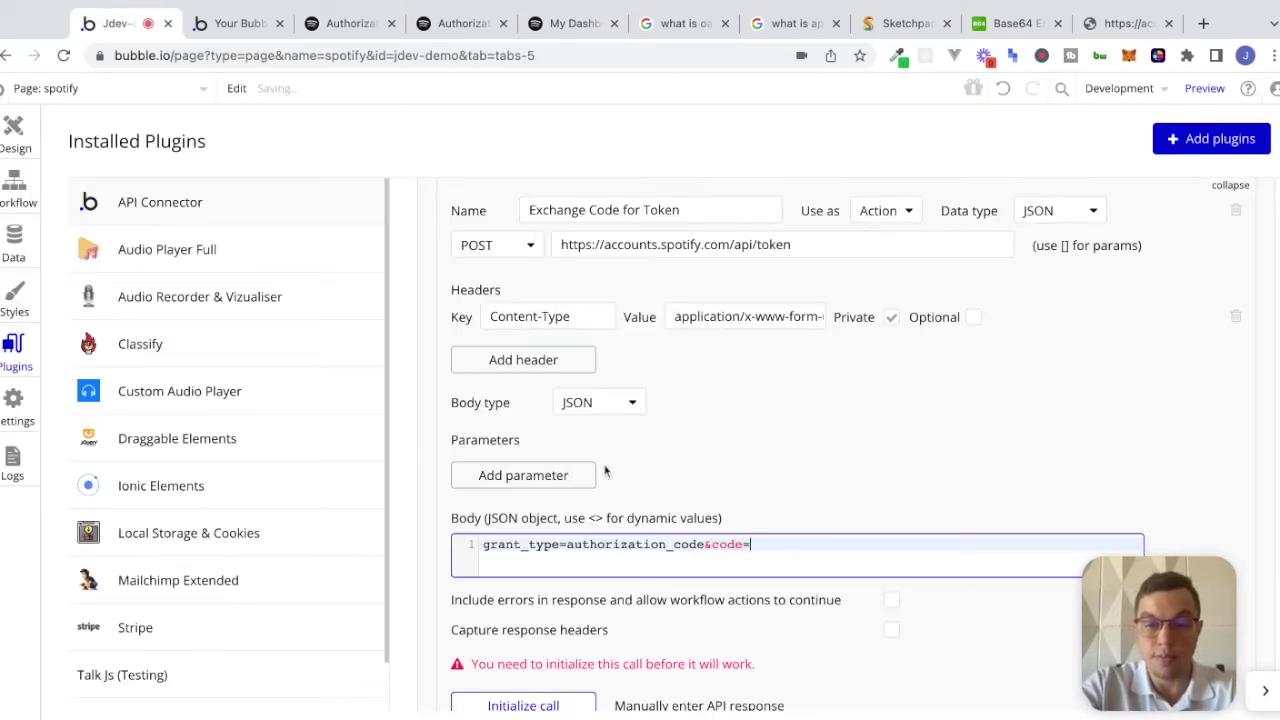
{"action": "left_click", "coordinate": [338, 23]}
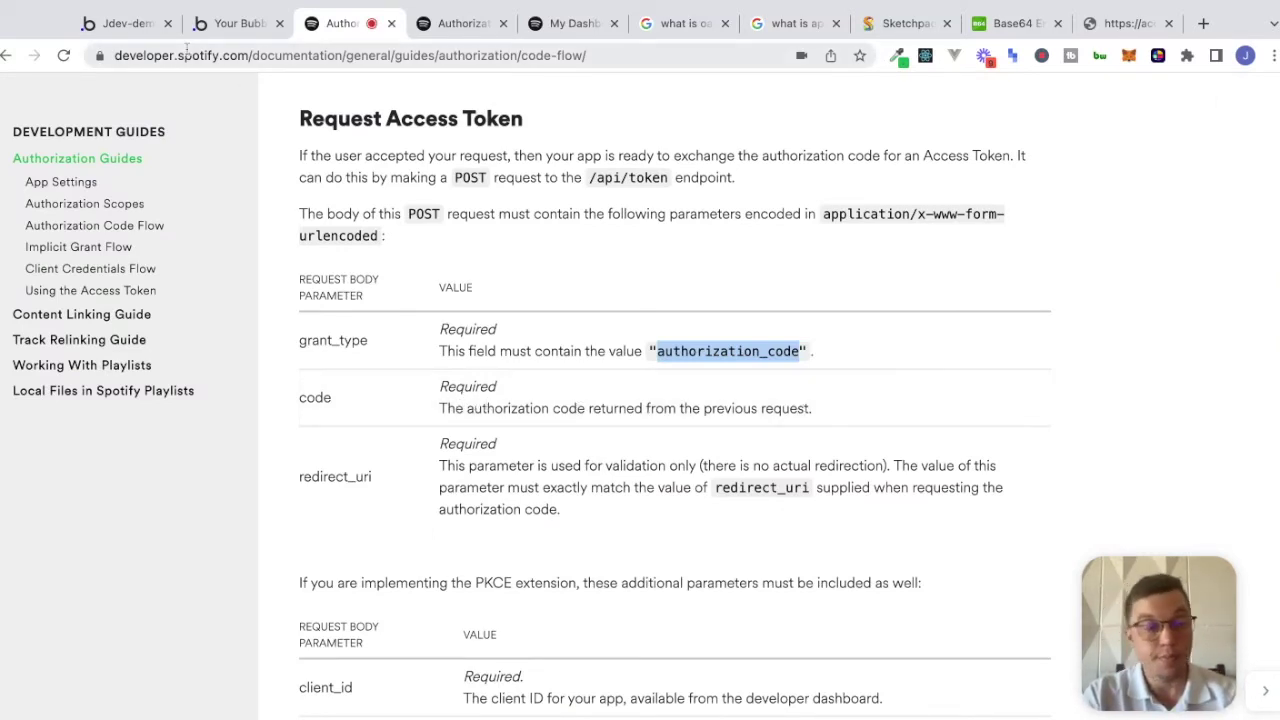
{"action": "left_click", "coordinate": [108, 24]}
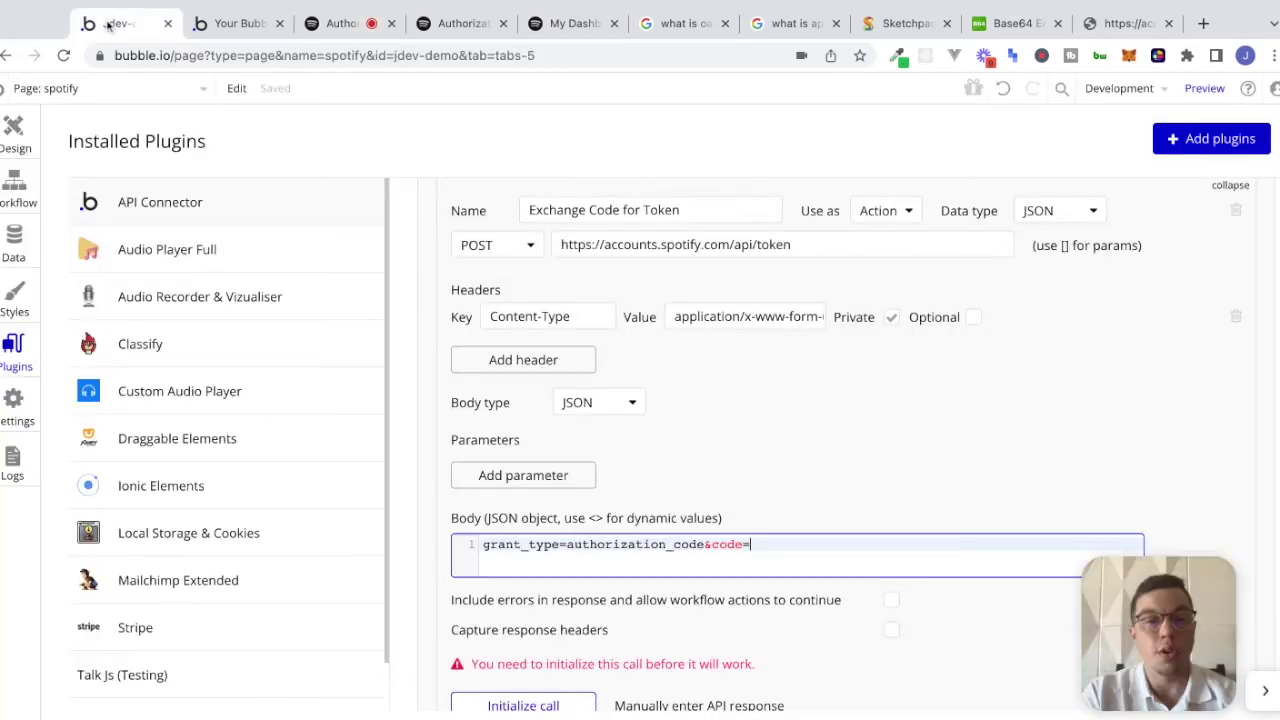
Copy the returned authorization code from the code parameter in the previewed spotify page's URL
{"action": "left_click", "coordinate": [258, 30]}
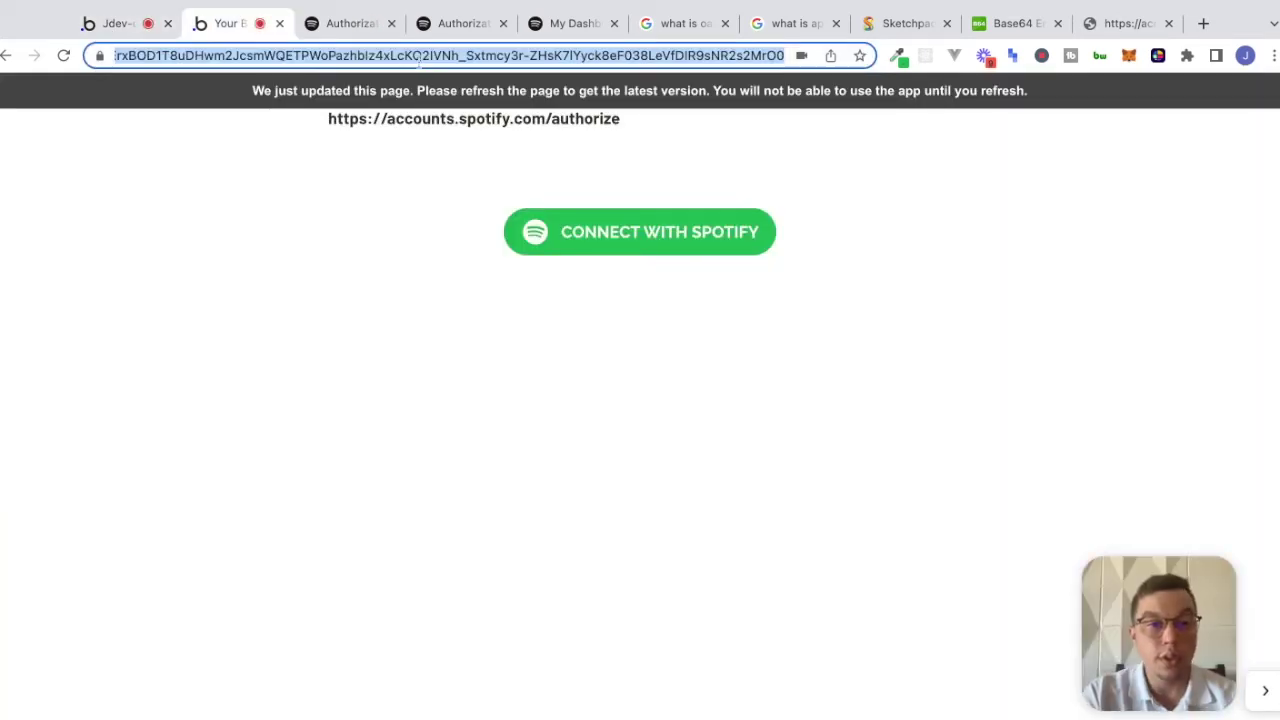
{"action": "left_click", "coordinate": [521, 57]}
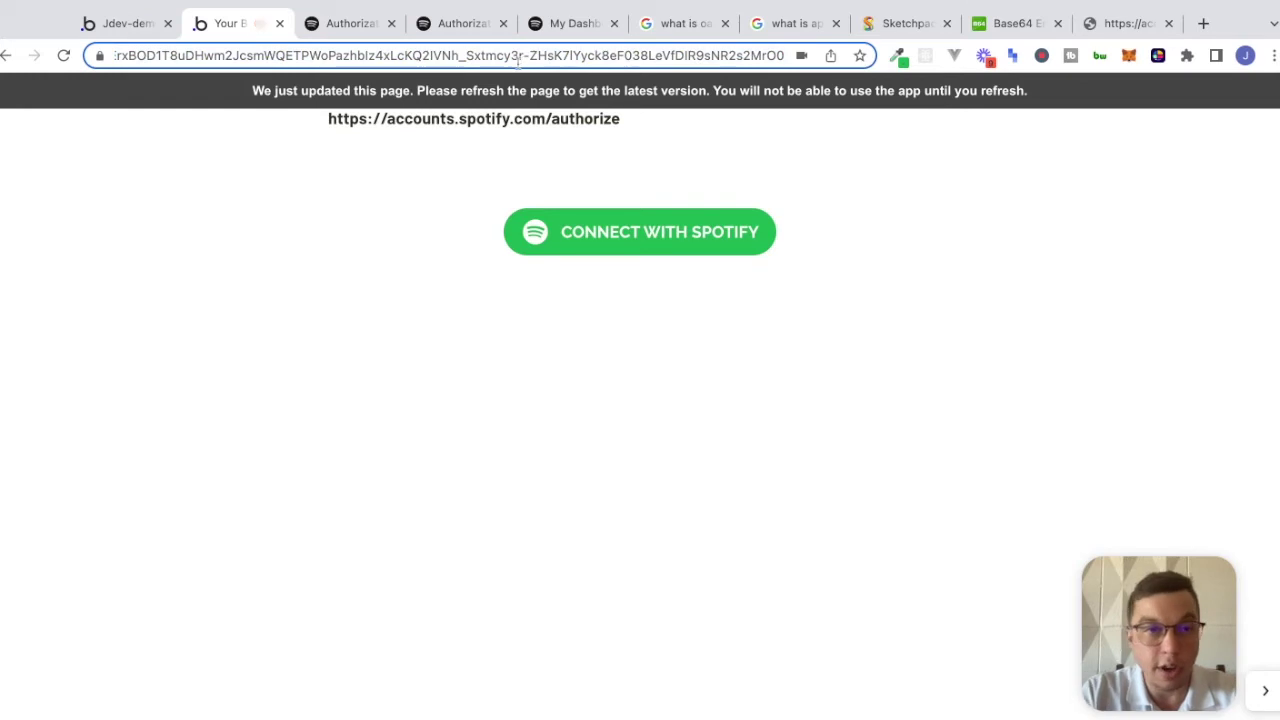
{"action": "left_click_drag", "start_coordinate": [330, 56], "coordinate": [372, 58]}
{"action": "left_click", "coordinate": [191, 56]}
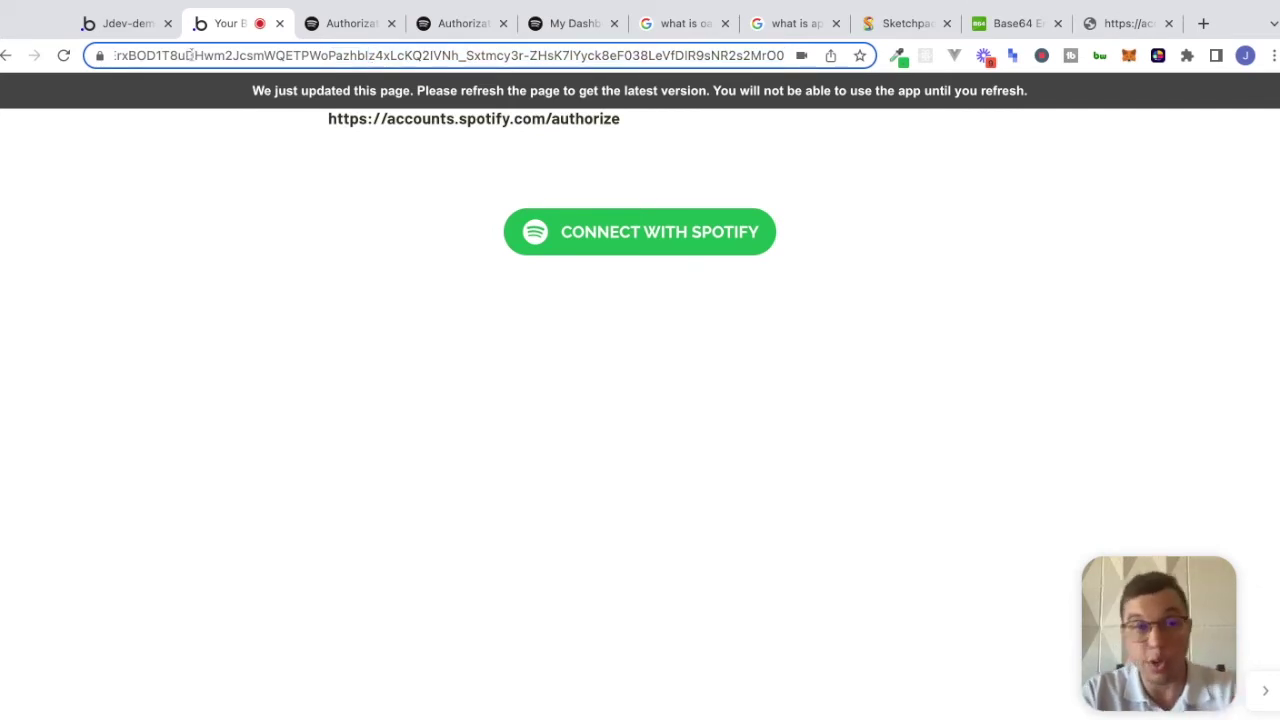
{"action": "left_click_drag", "start_coordinate": [173, 56], "coordinate": [80, 56]}
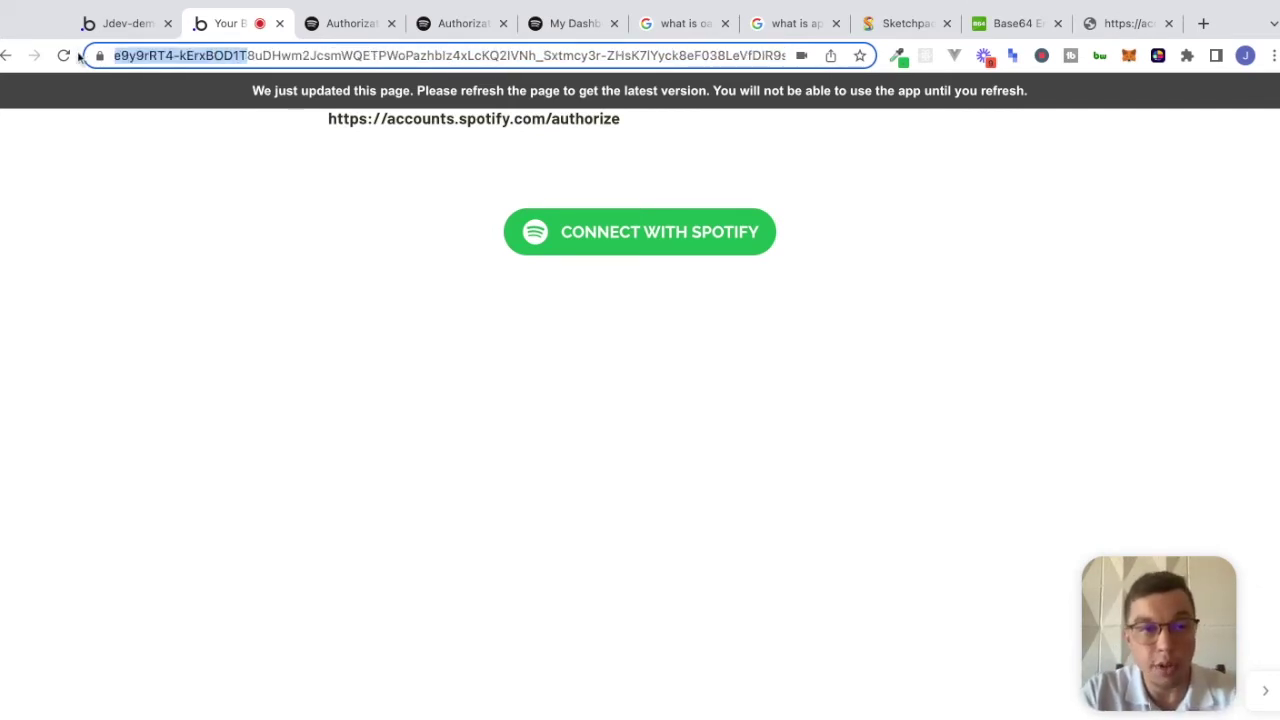
{"action": "left_click", "coordinate": [224, 56]}
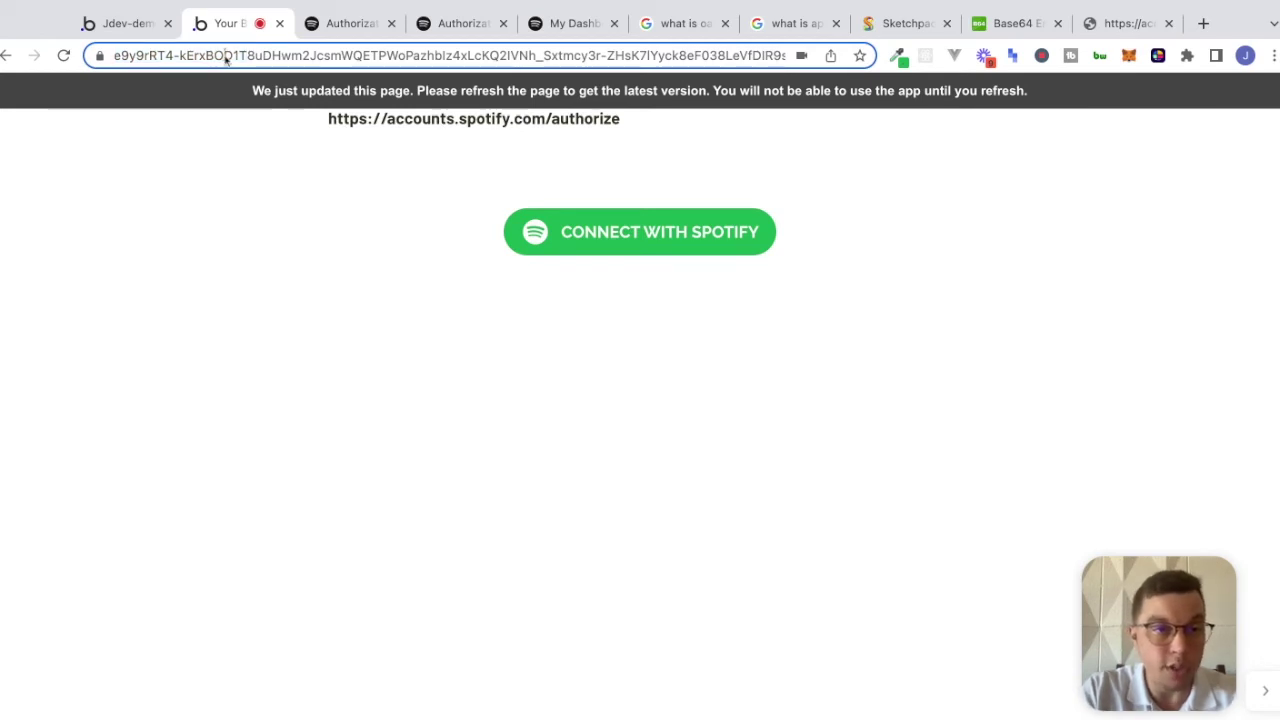
{"action": "key", "text": "ctrl+a"}
{"action": "left_click", "coordinate": [174, 246]}
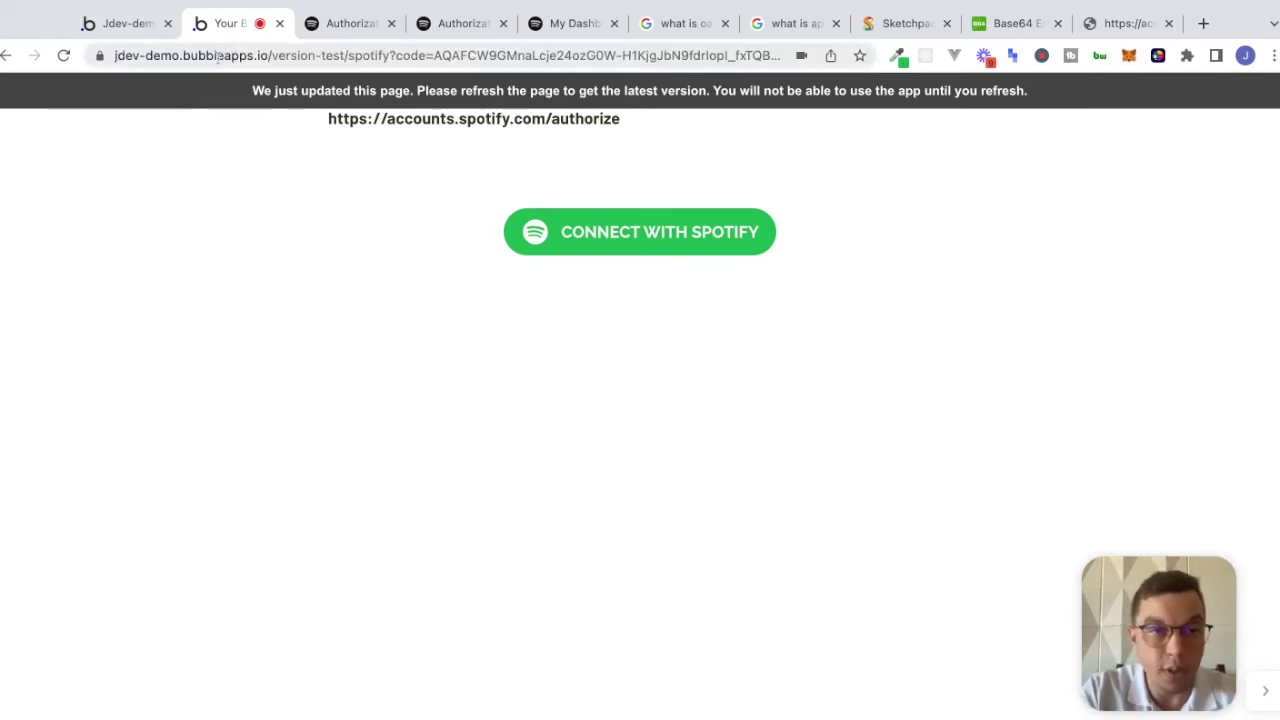
{"action": "left_click_drag", "start_coordinate": [435, 56], "coordinate": [663, 94]}
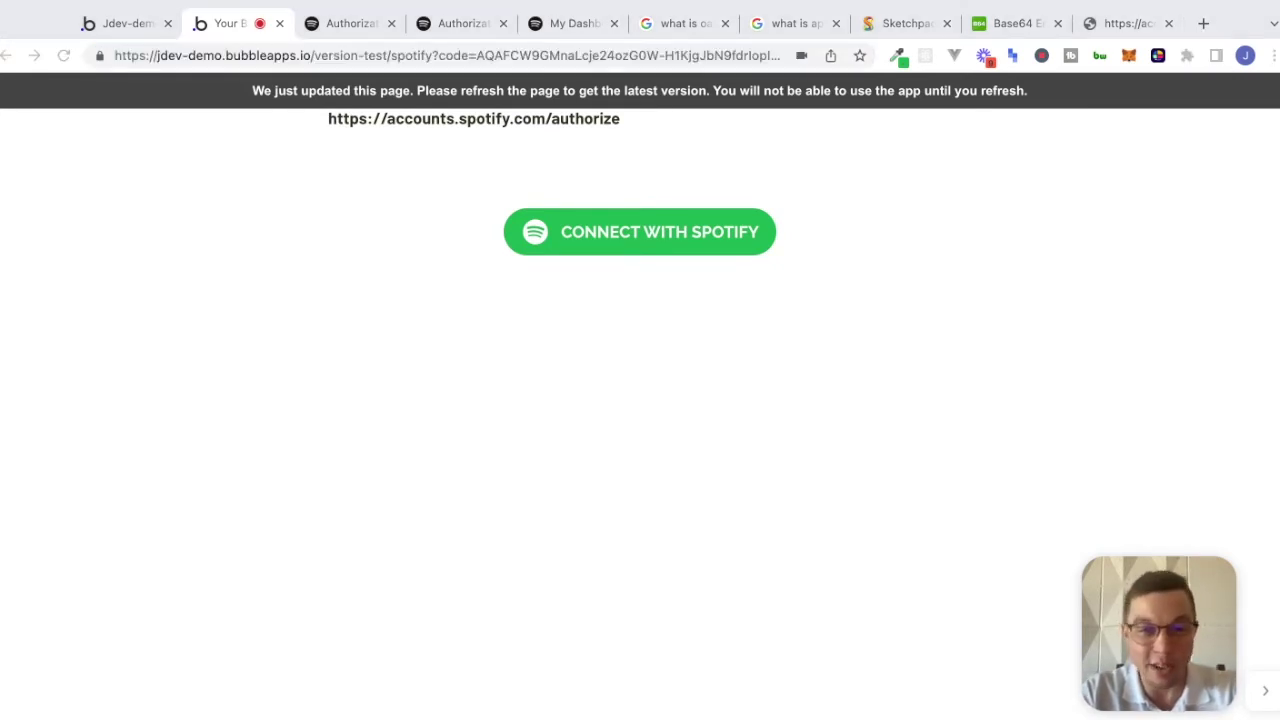
Paste the authorization code after code= in the Exchange Code for Token call's body and append an ampersand
{"action": "left_click", "coordinate": [140, 24]}
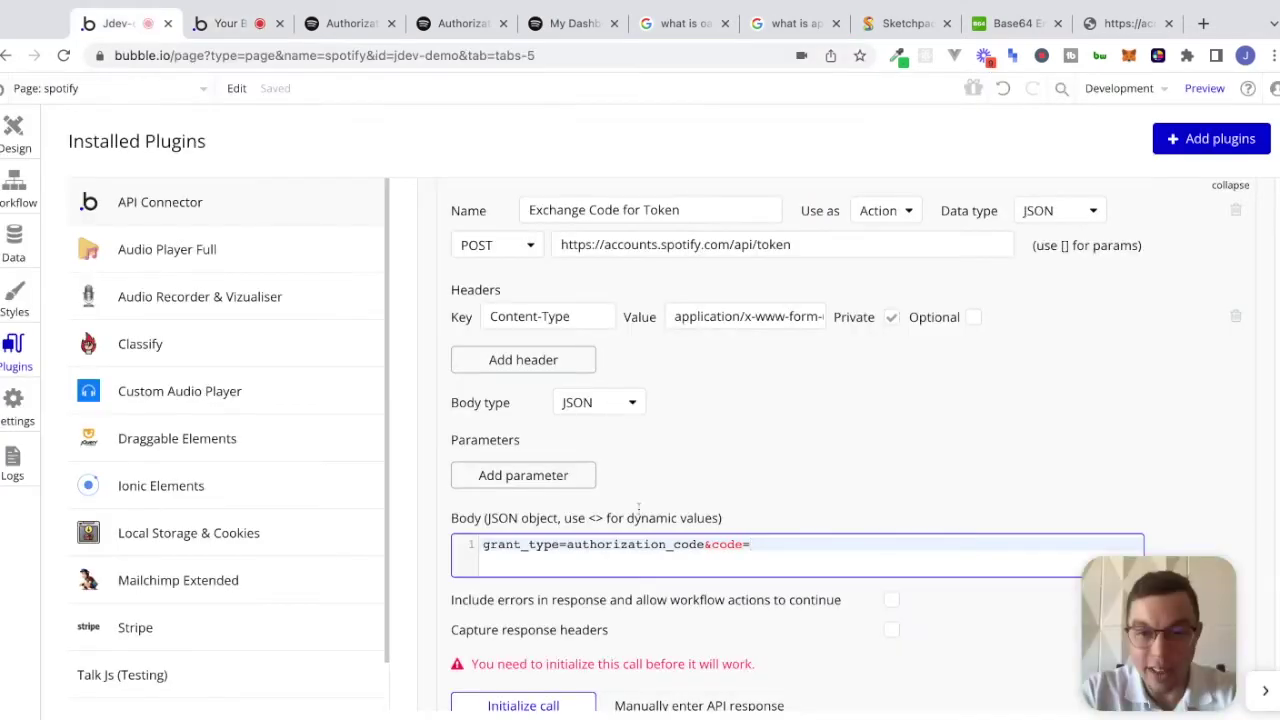
{"action": "key", "text": "ctrl+v"}
{"action": "type", "text": "&"}
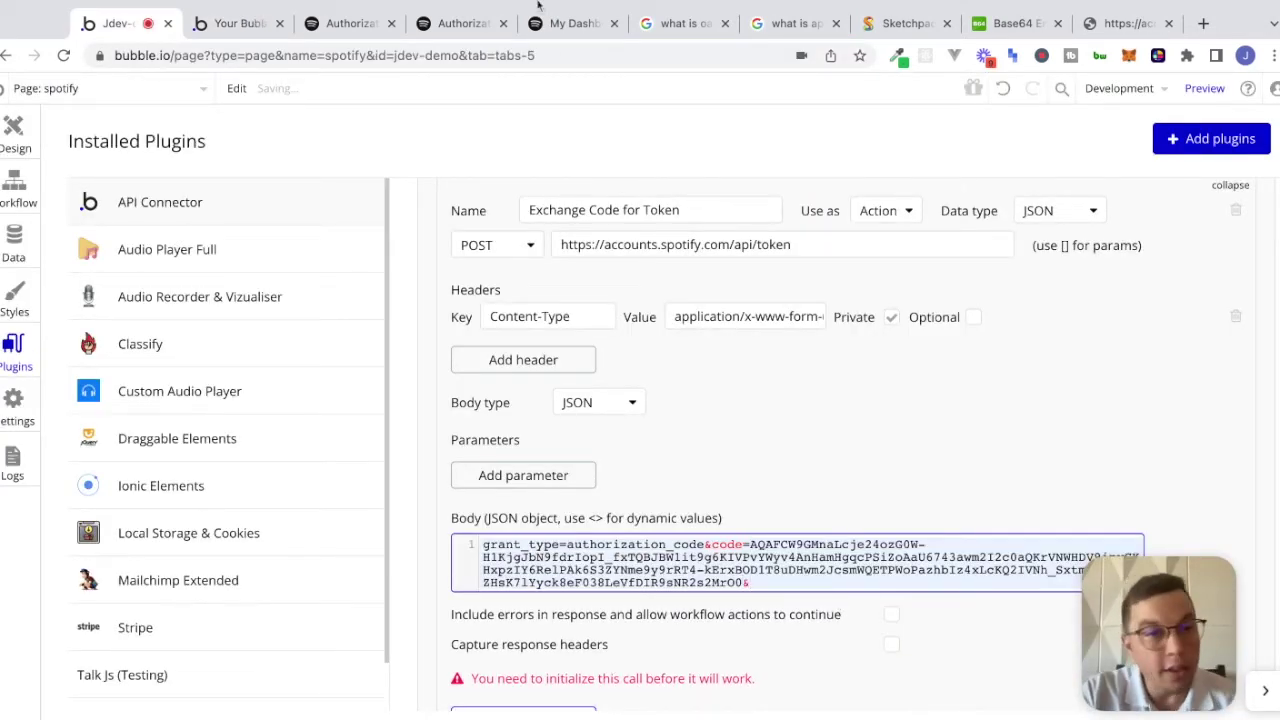
Consult the guide's redirect_uri requirement and copy the previewed spotify page's base URL, up to version-test/spotify without the code parameter
{"action": "left_click", "coordinate": [363, 36]}
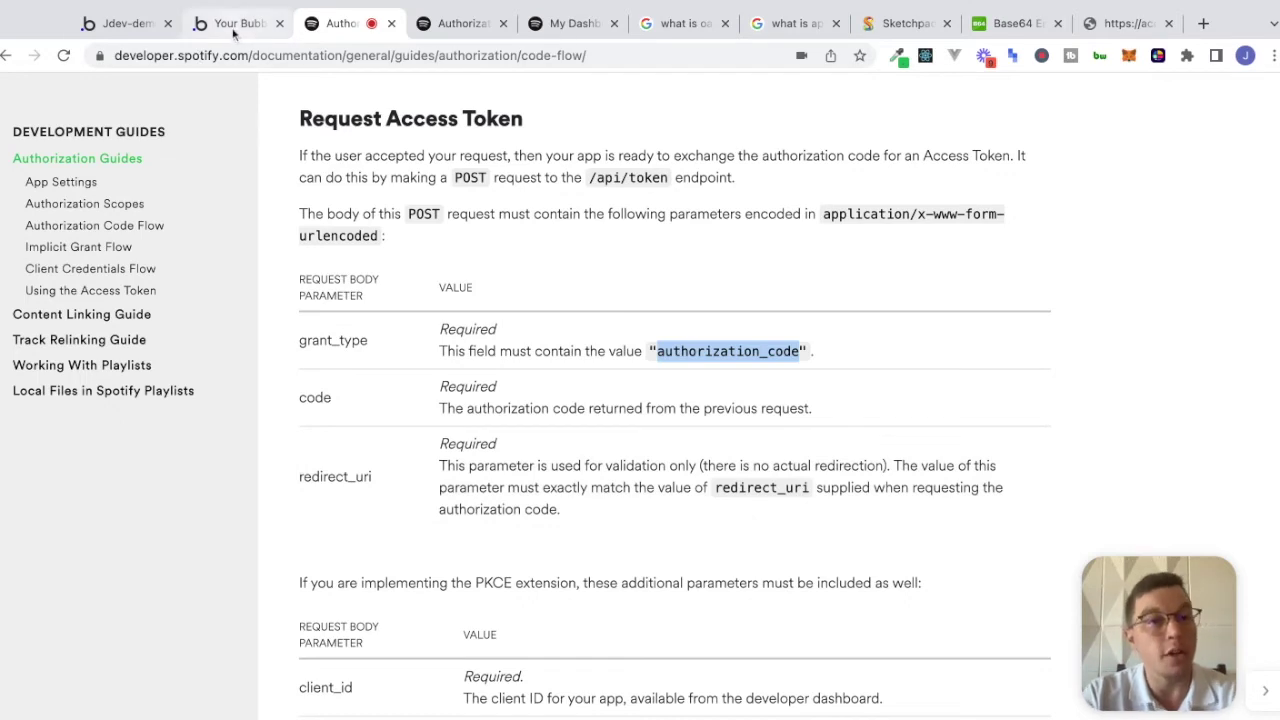
{"action": "left_click", "coordinate": [122, 24]}
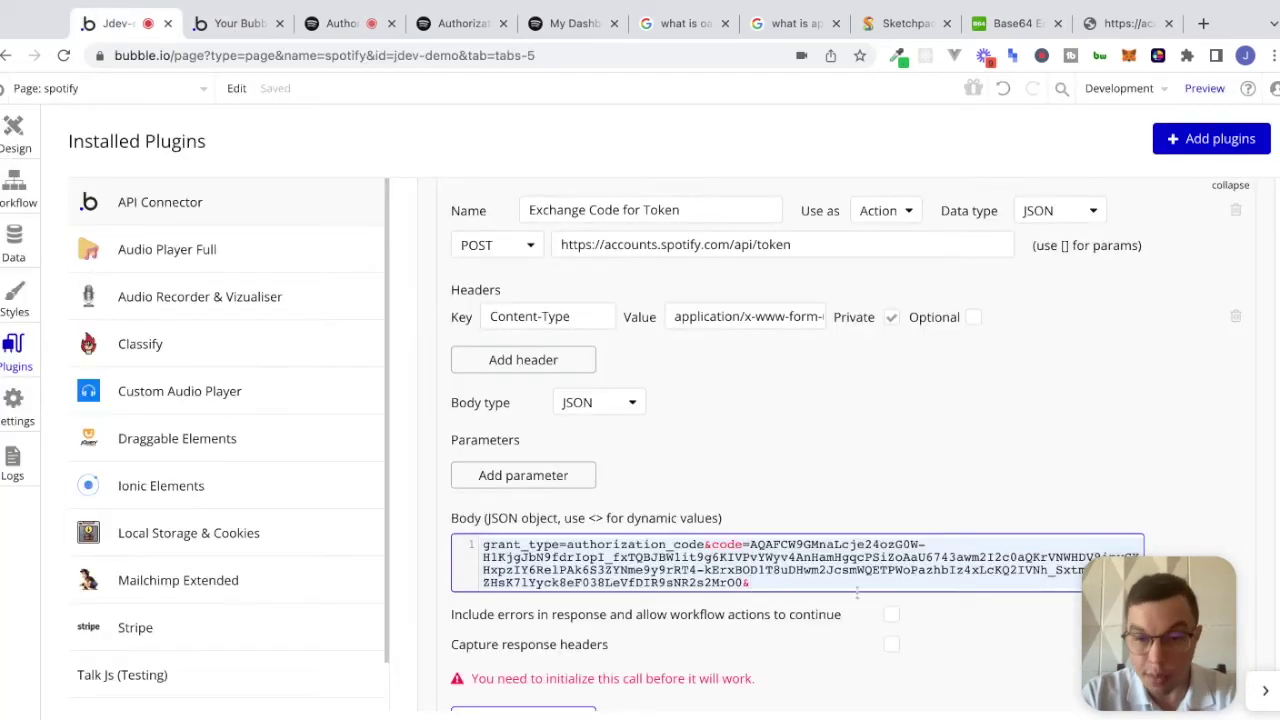
{"action": "left_click", "coordinate": [230, 23]}
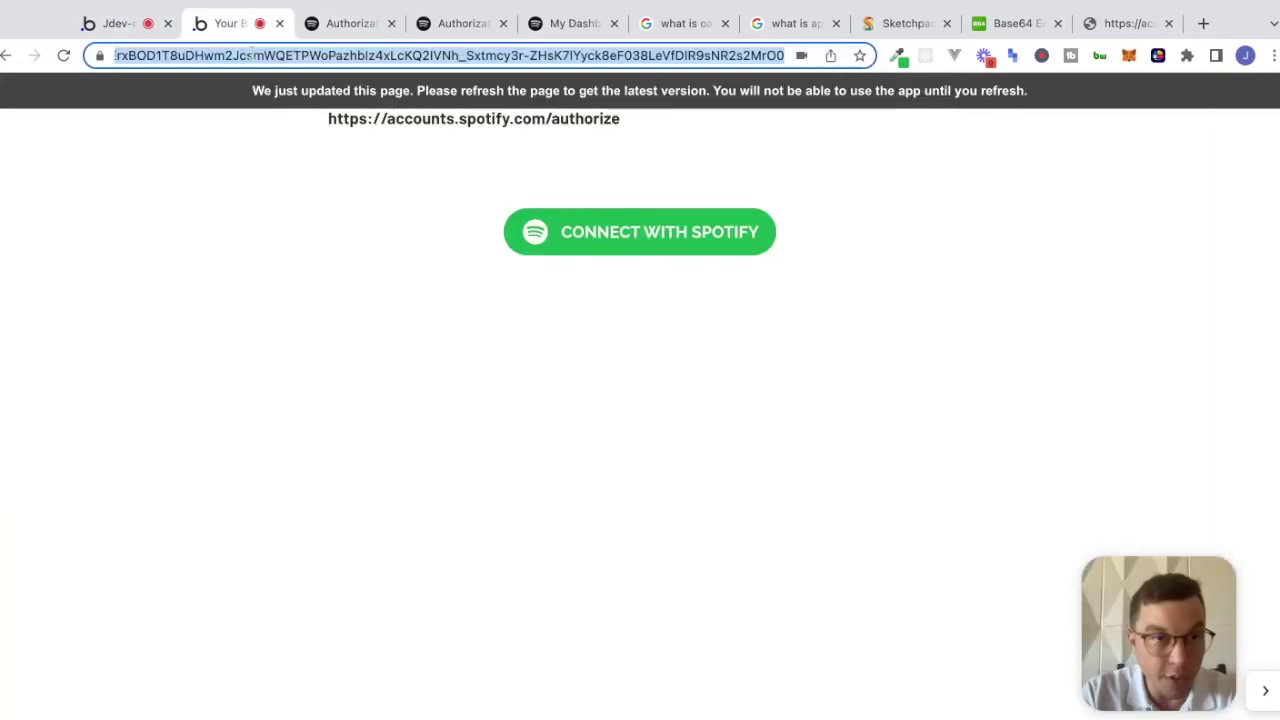
{"action": "left_click", "coordinate": [249, 55]}
{"action": "key", "text": "Right"}
{"action": "key", "text": "Right"}
{"action": "key", "text": "Right"}
{"action": "key", "text": "Right"}
{"action": "key", "text": "Right"}
{"action": "key", "text": "Right"}
{"action": "key", "text": "Right"}
{"action": "key", "text": "Right"}
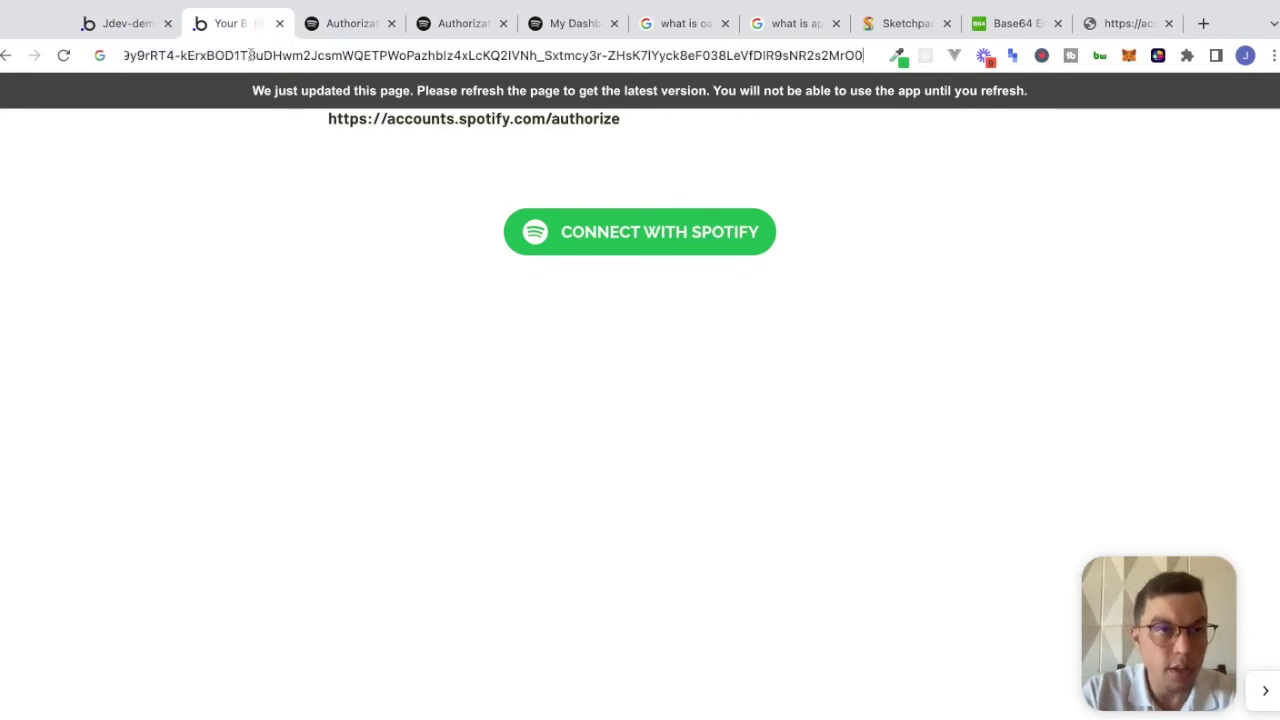
{"action": "triple_click", "coordinate": [249, 55]}
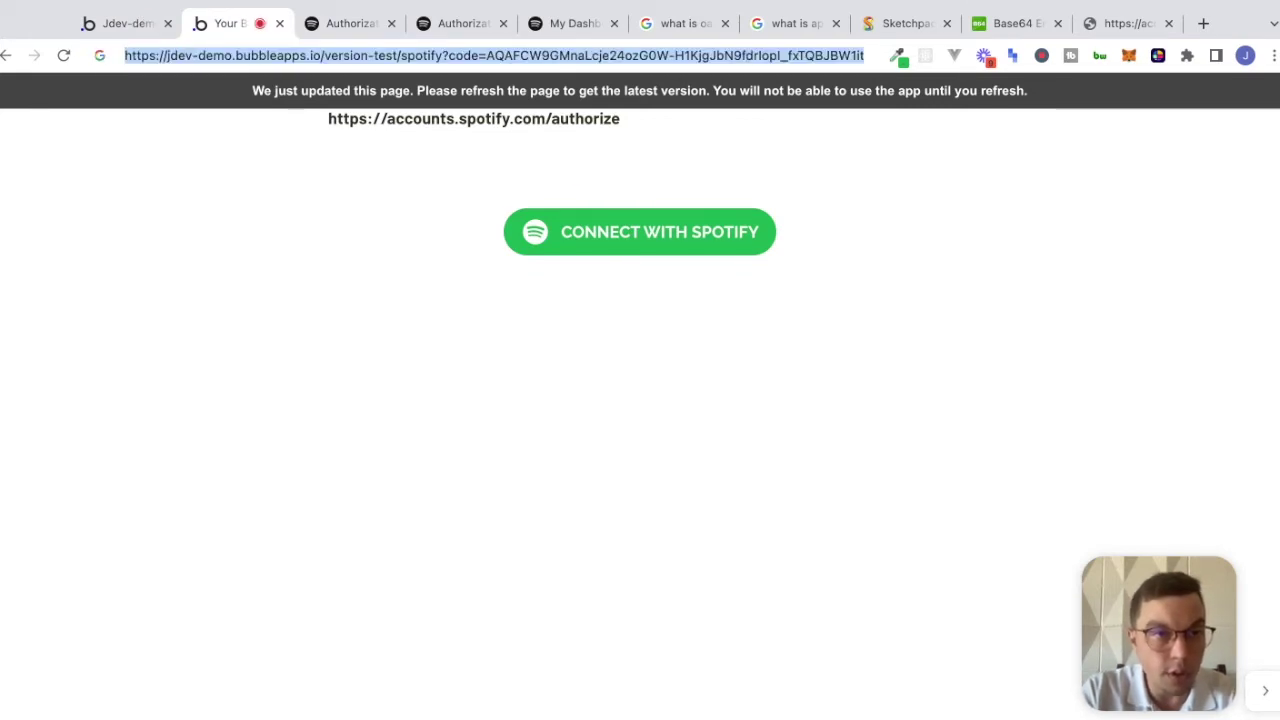
{"action": "left_click", "coordinate": [440, 55]}
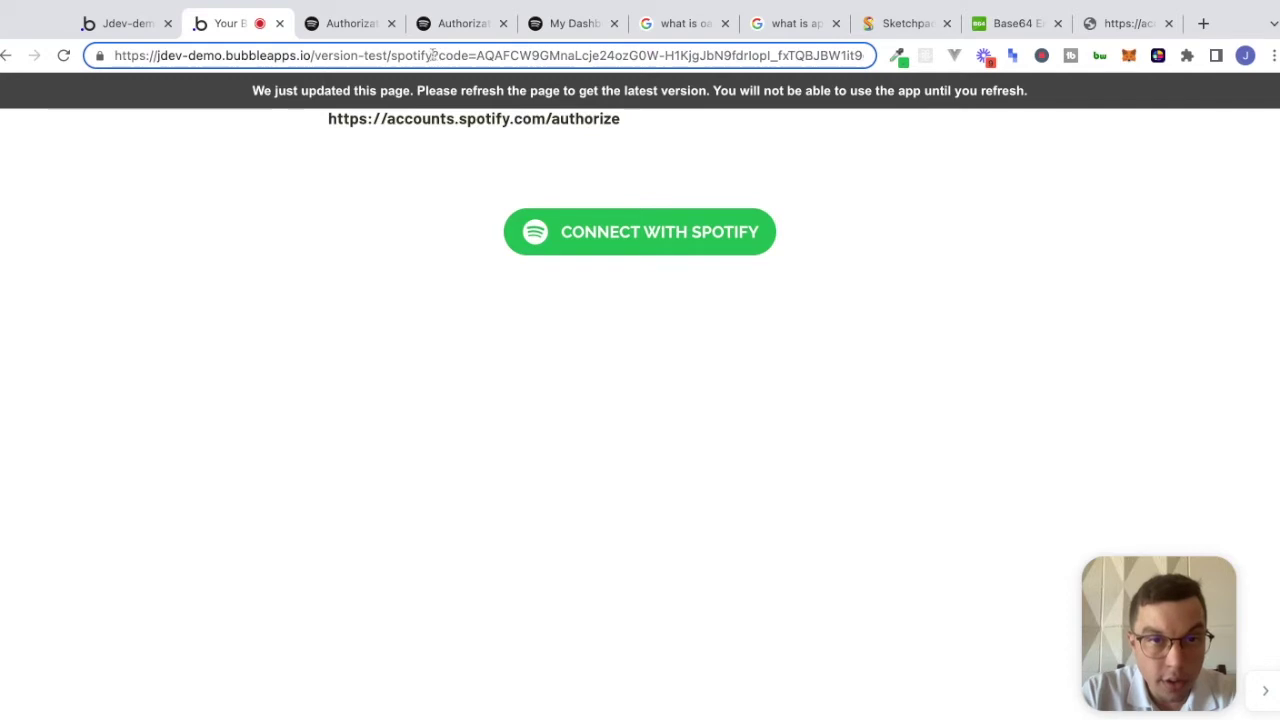
{"action": "left_click_drag", "start_coordinate": [432, 55], "coordinate": [134, 40]}
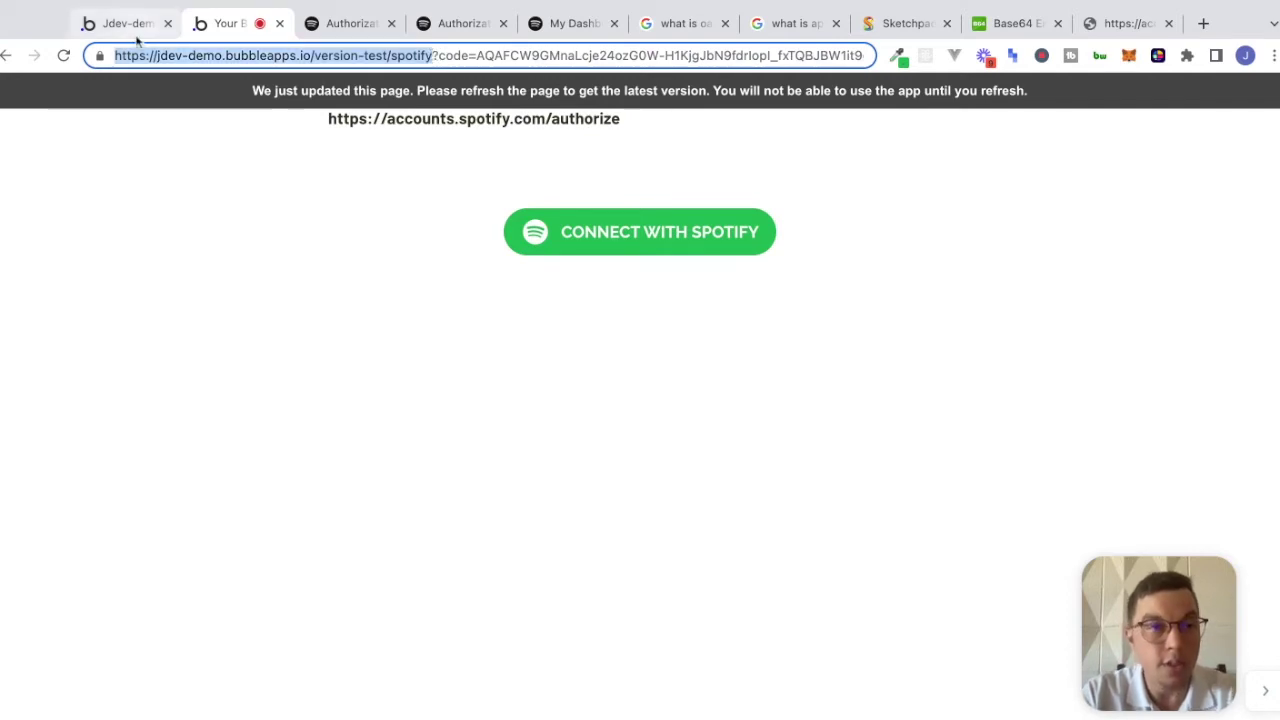
{"action": "key", "text": "ctrl+c"}
{"action": "left_click", "coordinate": [128, 23]}
{"action": "key", "text": "ctrl+v"}
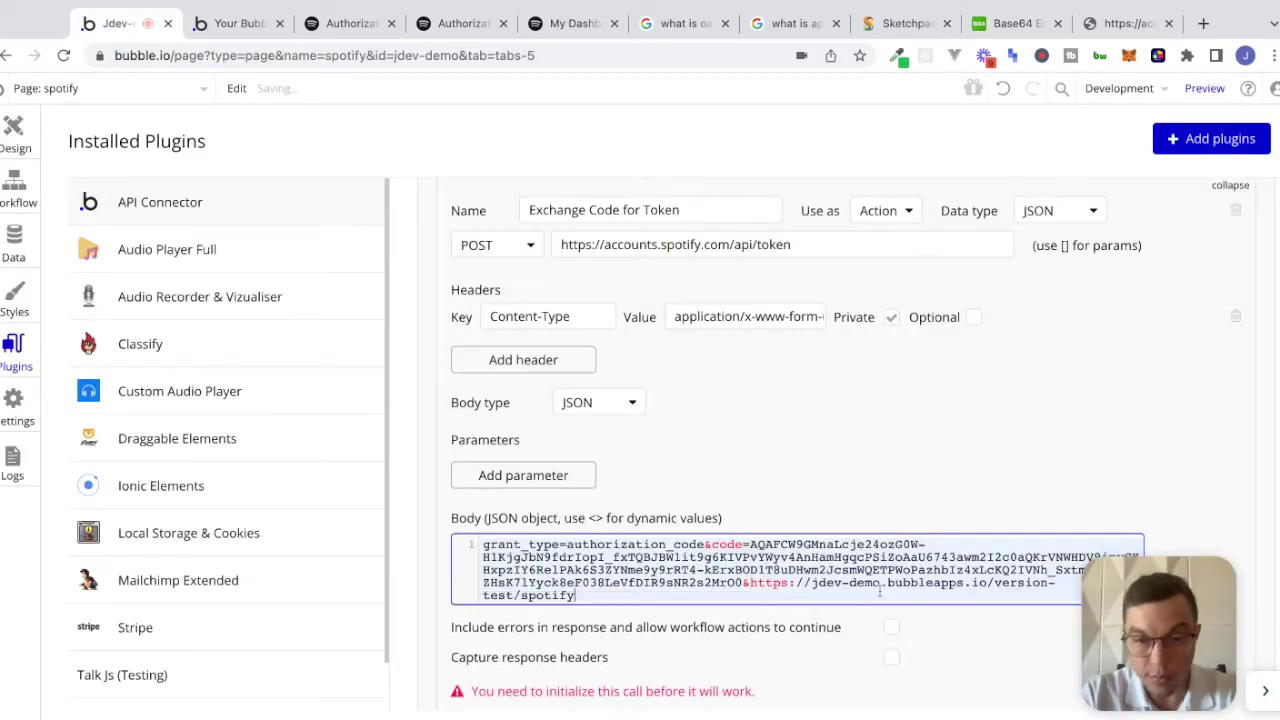
{"action": "left_click", "coordinate": [826, 438]}
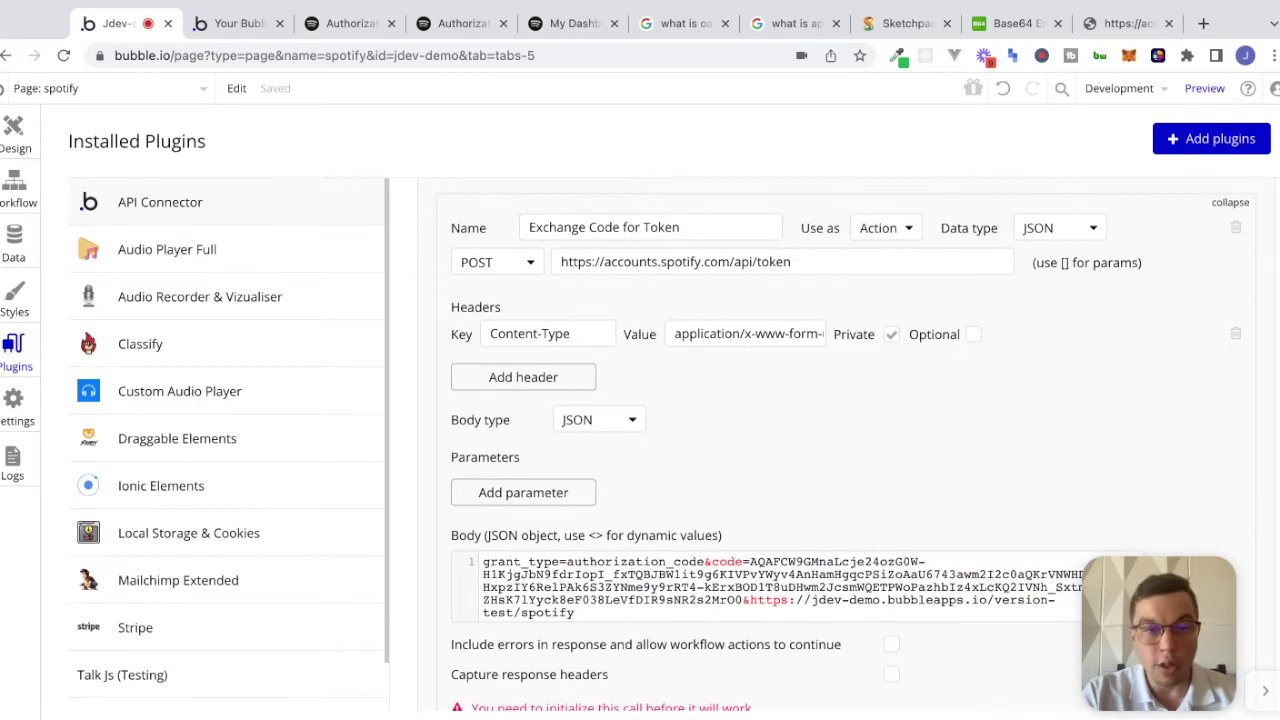
Check the guide's remaining request parameters and try to initialize the Exchange Code for Token call
{"action": "left_click", "coordinate": [360, 30]}
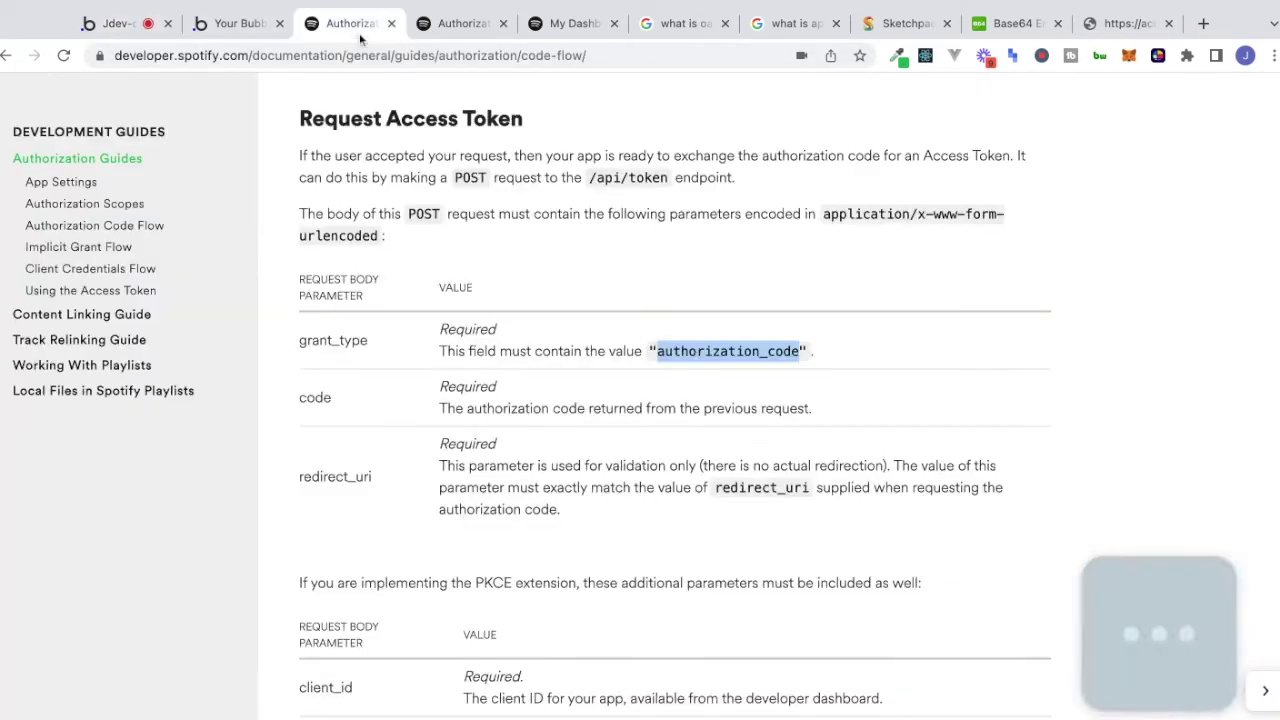
{"action": "scroll", "coordinate": [490, 548], "scroll_direction": "down", "scroll_amount": 4}
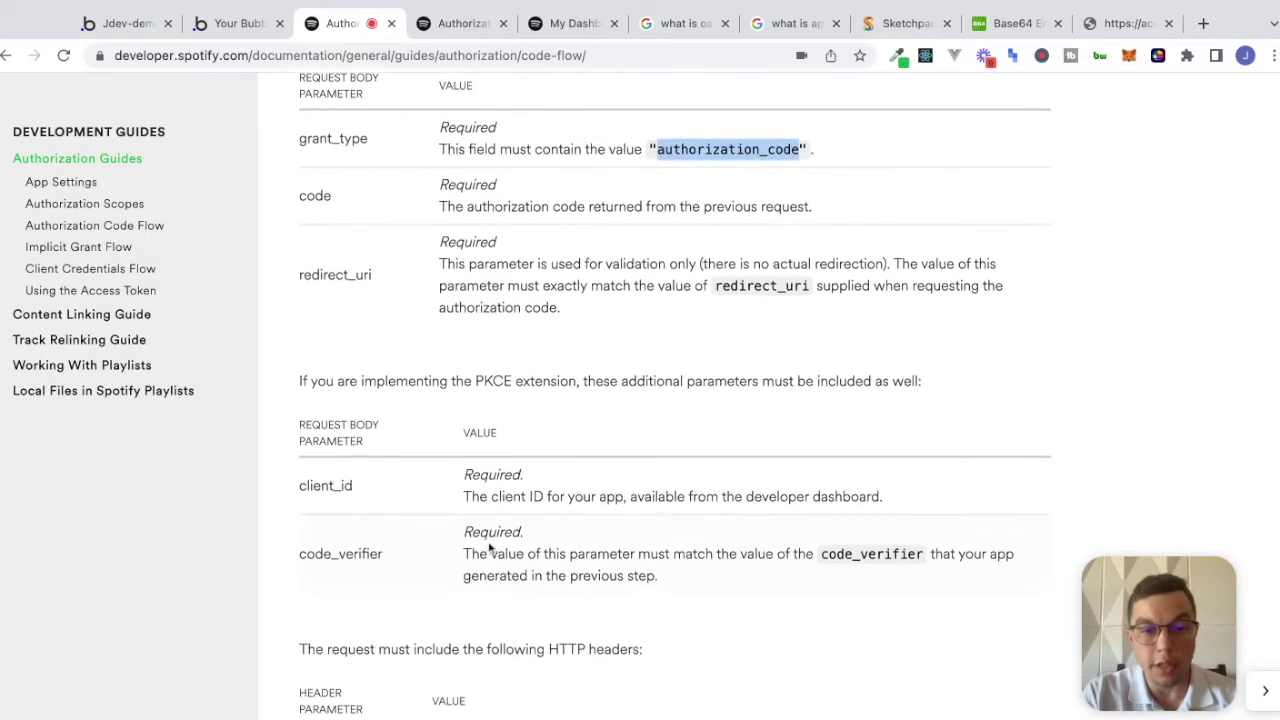
{"action": "left_click", "coordinate": [130, 30]}
{"action": "scroll", "coordinate": [540, 560], "scroll_direction": "down", "scroll_amount": 2}
{"action": "left_click", "coordinate": [540, 628]}
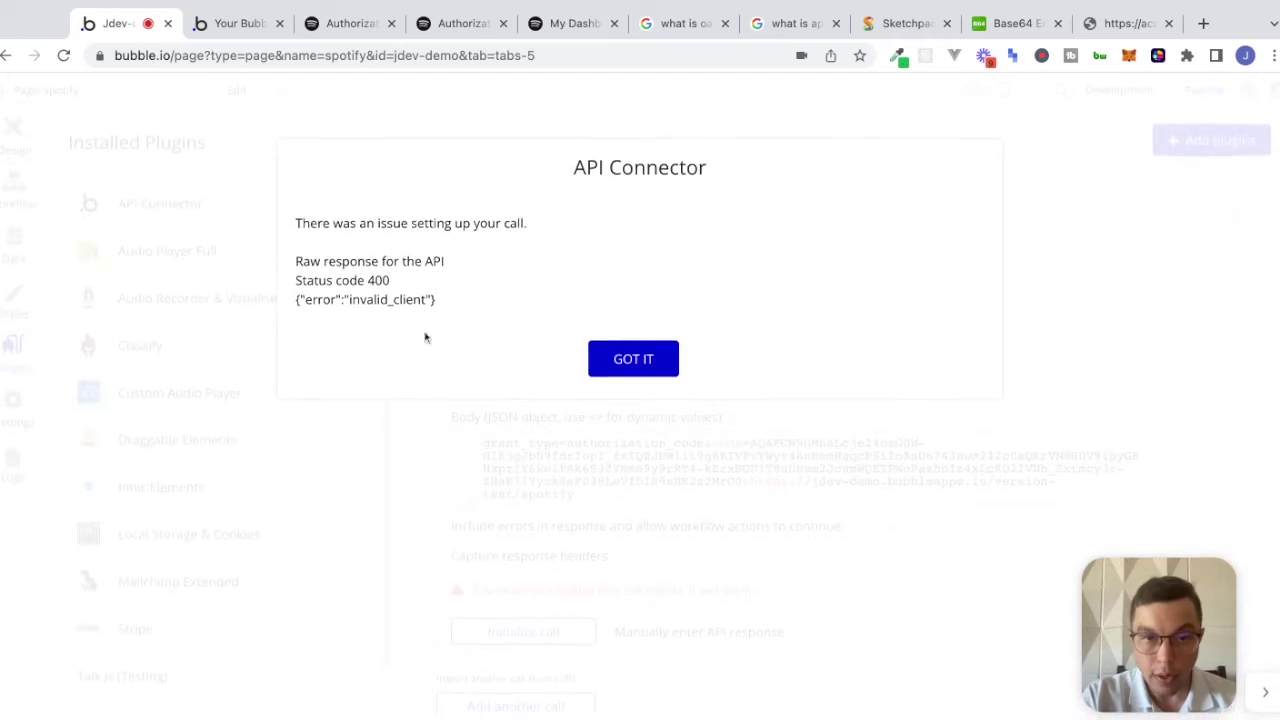
{"action": "left_click", "coordinate": [657, 366]}
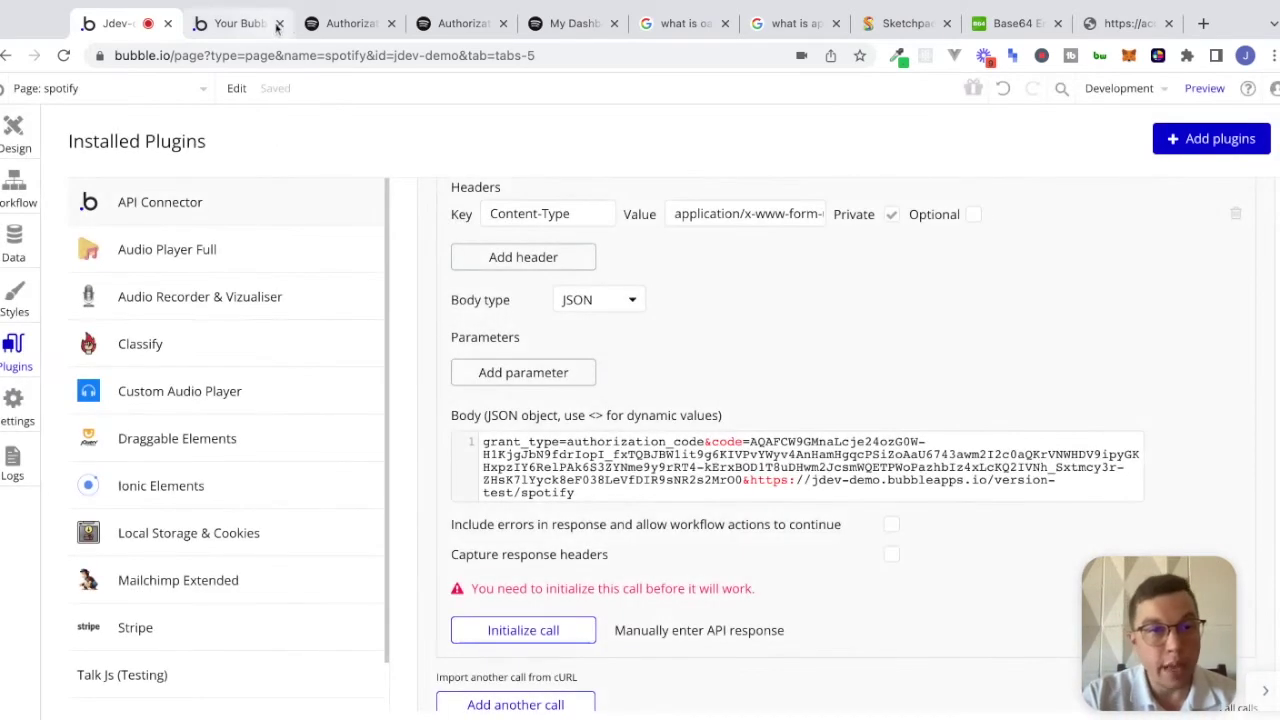
Read the guide's Authorization header requirement and search Google for "what is a base64 encoded string"
{"action": "left_click", "coordinate": [340, 24]}
{"action": "scroll", "coordinate": [543, 420], "scroll_direction": "down", "scroll_amount": 3}
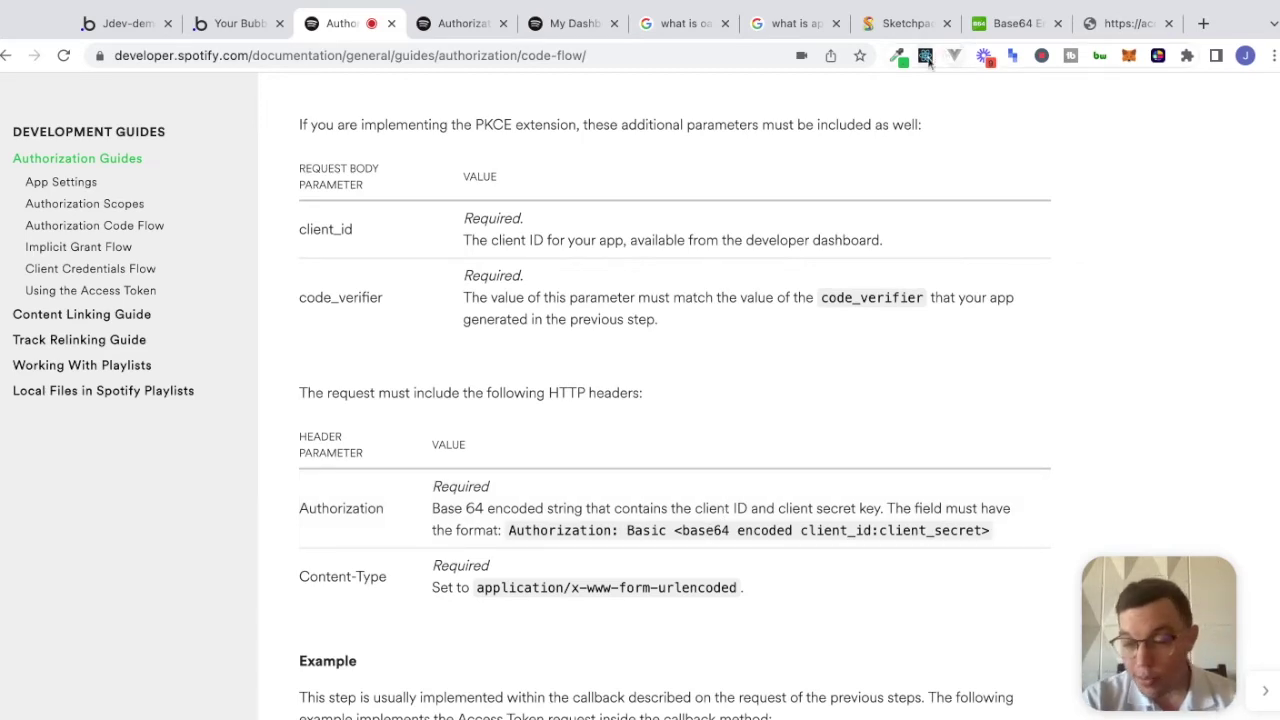
{"action": "left_click", "coordinate": [675, 30]}
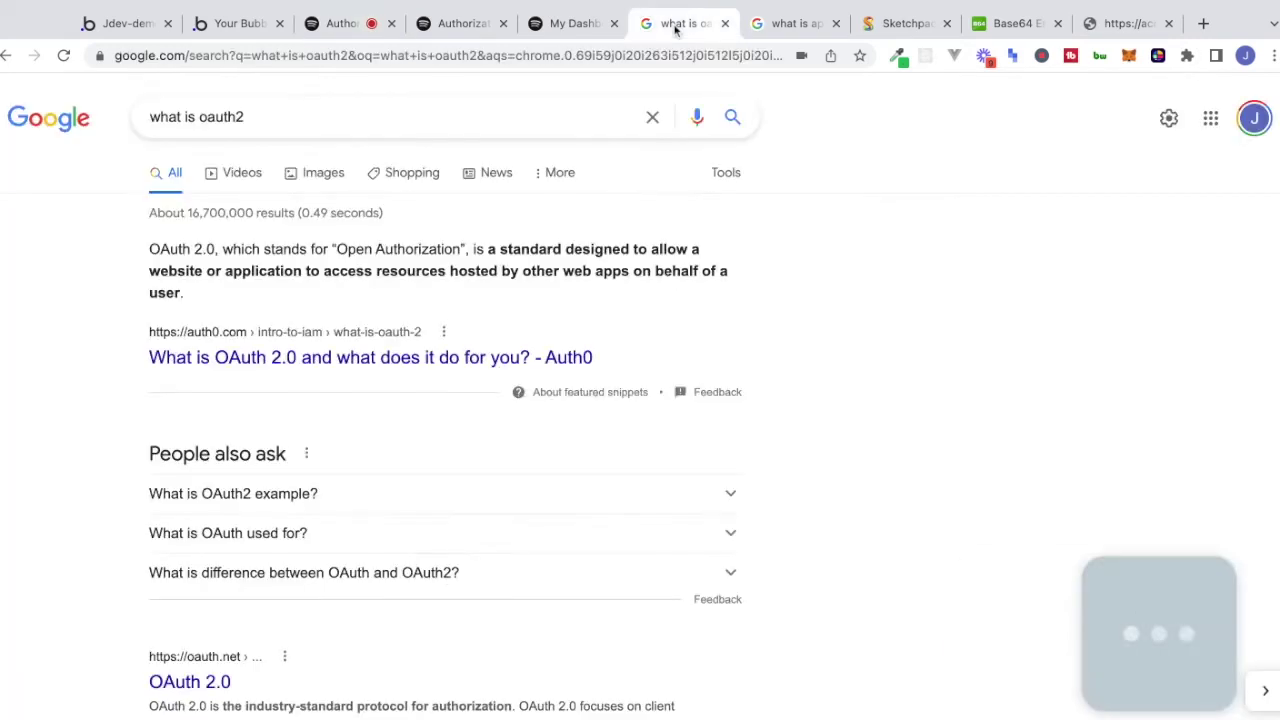
{"action": "left_click", "coordinate": [343, 119]}
{"action": "key", "text": "BackSpace"}
{"action": "key", "text": "BackSpace"}
{"action": "key", "text": "BackSpace"}
{"action": "key", "text": "BackSpace"}
{"action": "key", "text": "BackSpace"}
{"action": "key", "text": "BackSpace"}
{"action": "type", "text": "a base"}
{"action": "key", "text": "Down"}
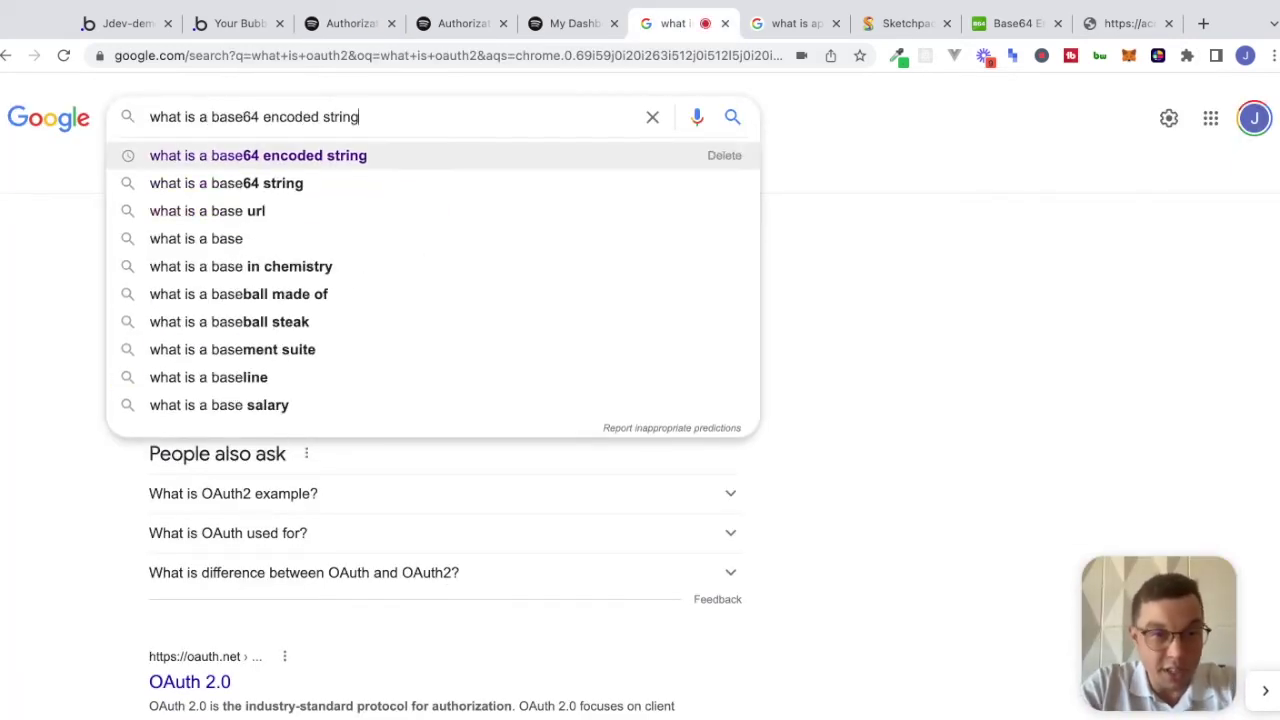
{"action": "key", "text": "Return"}
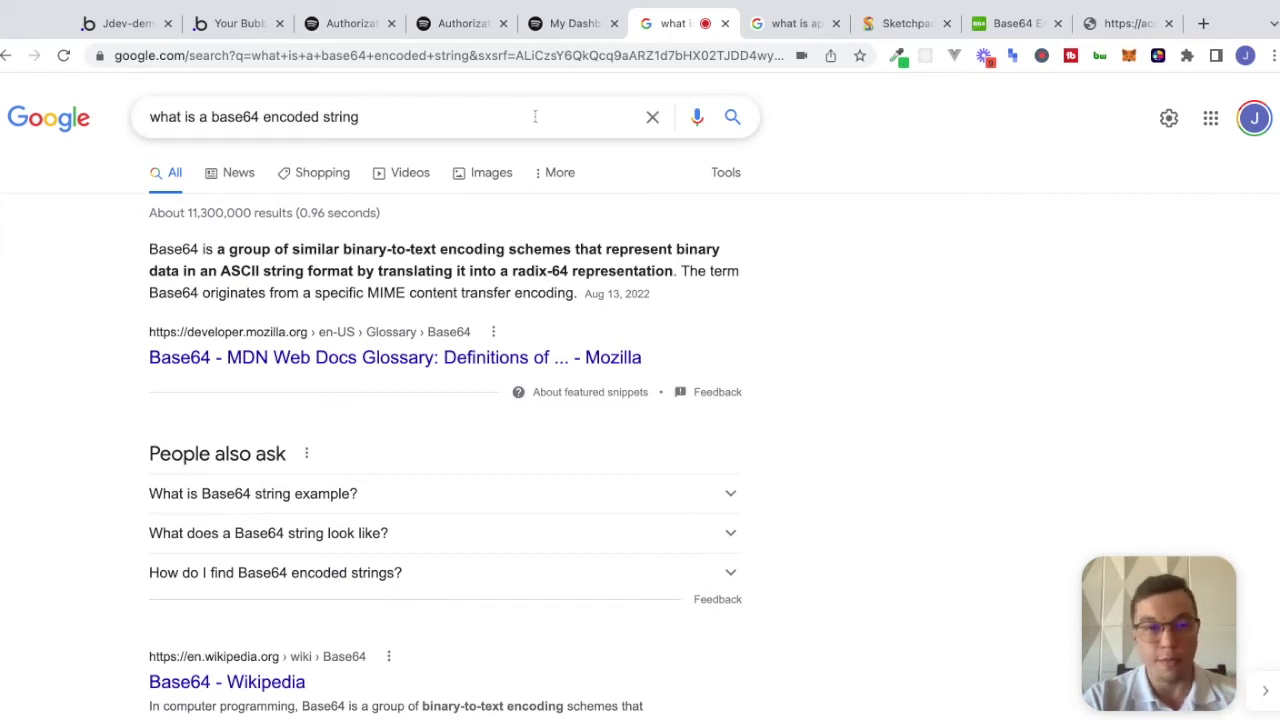
Shorten the search to "base64 encoded string" and open the Base64 Encode and Decode site, ready for text to encode
{"action": "left_click_drag", "start_coordinate": [213, 118], "coordinate": [151, 117]}
{"action": "key", "text": "BackSpace"}
{"action": "key", "text": "Return"}
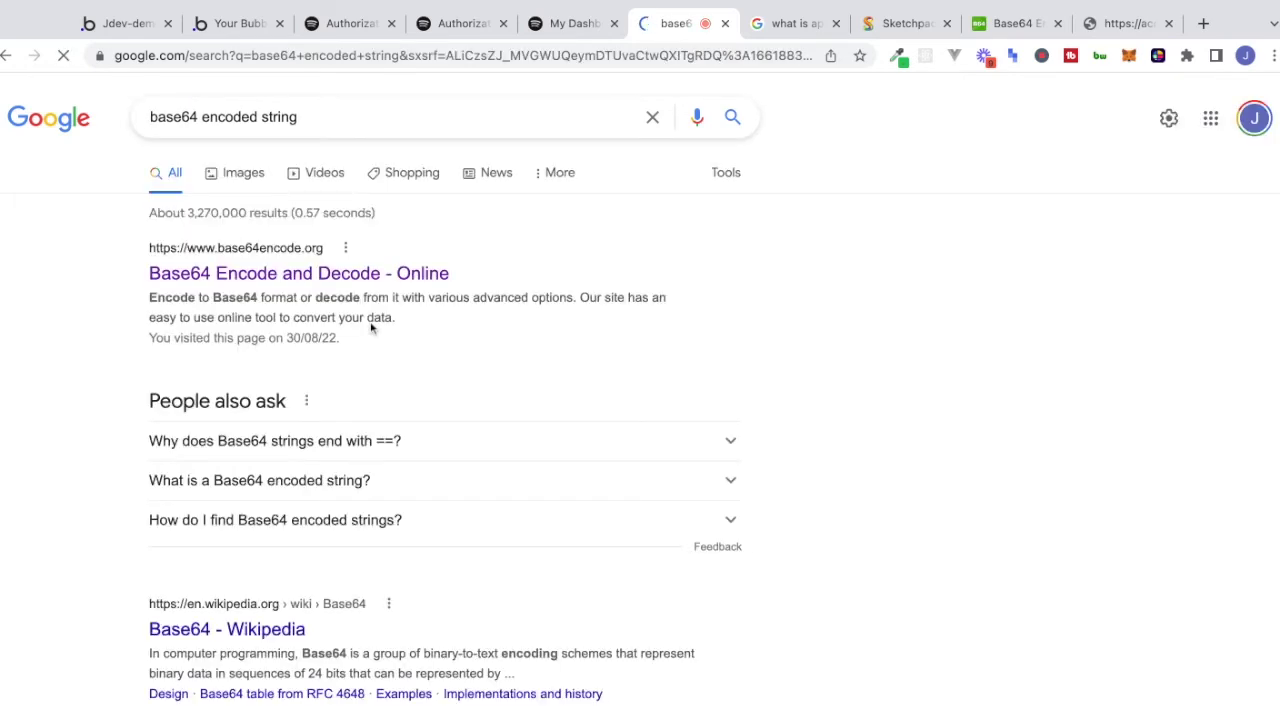
{"action": "left_click", "coordinate": [300, 274]}
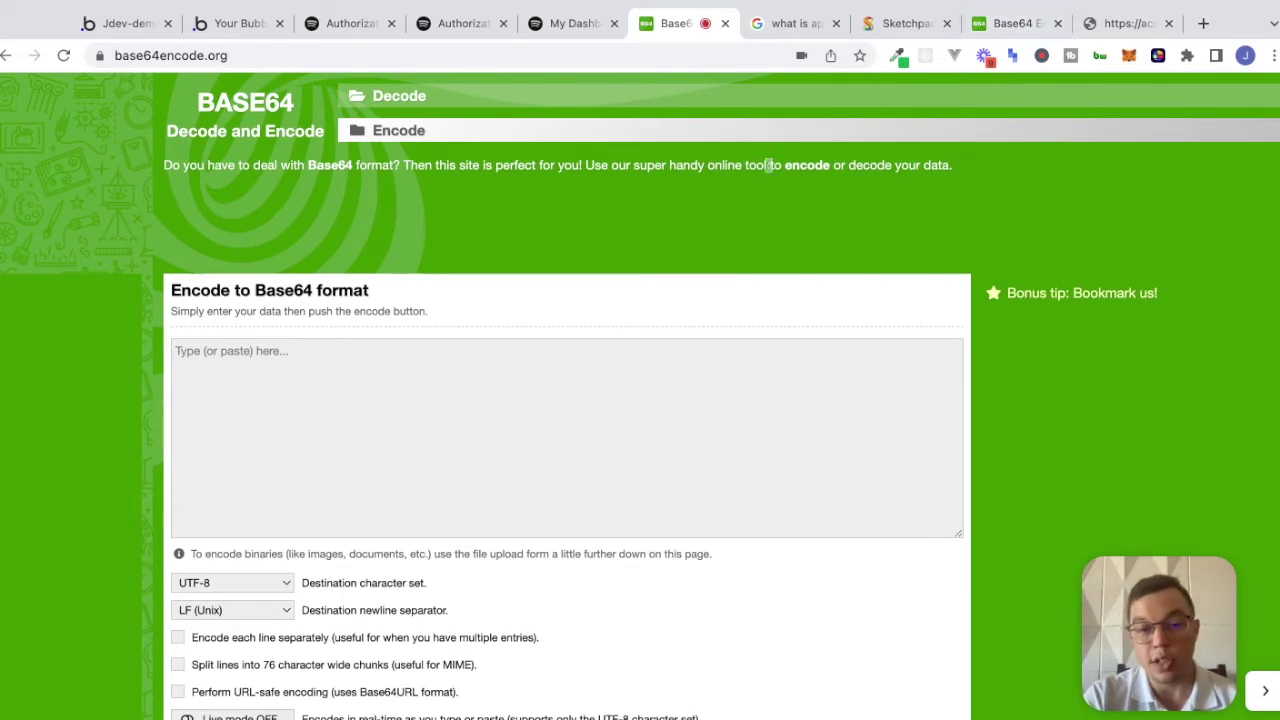
{"action": "left_click", "coordinate": [589, 453]}
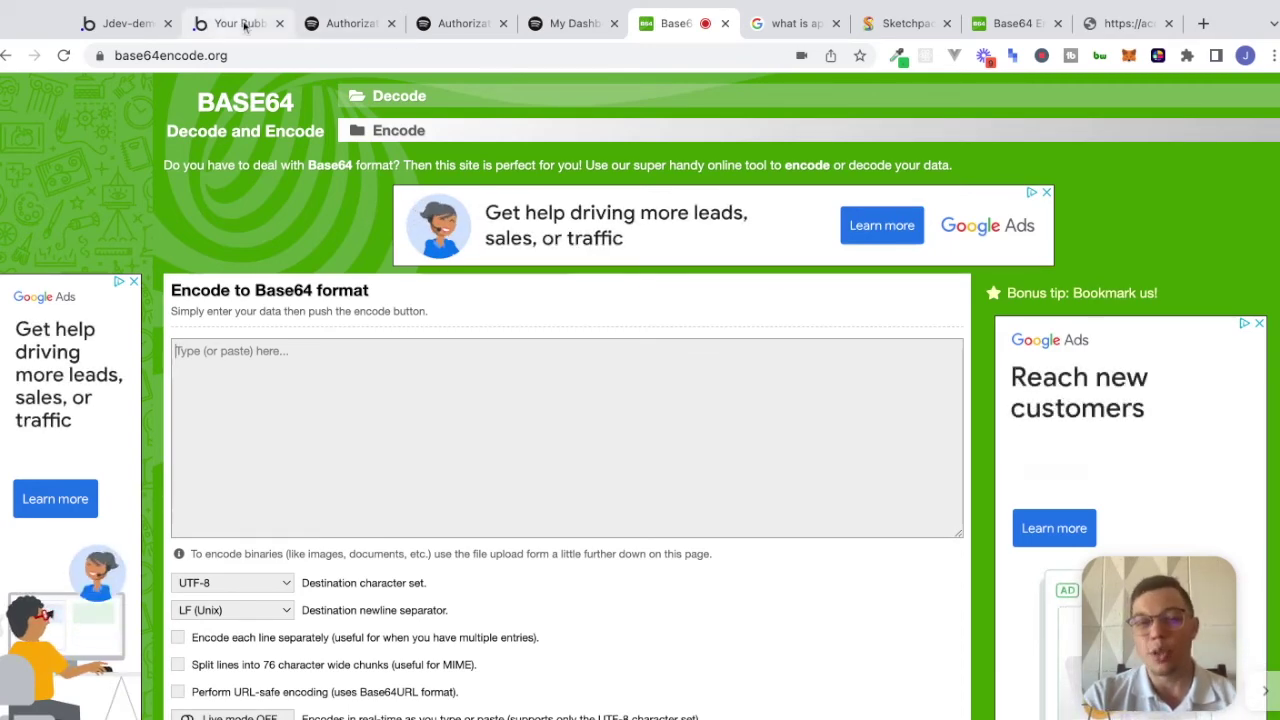
Add an Authorization header with the value Basic to the Exchange Code for Token call, following the guide's header format
{"action": "left_click", "coordinate": [335, 27]}
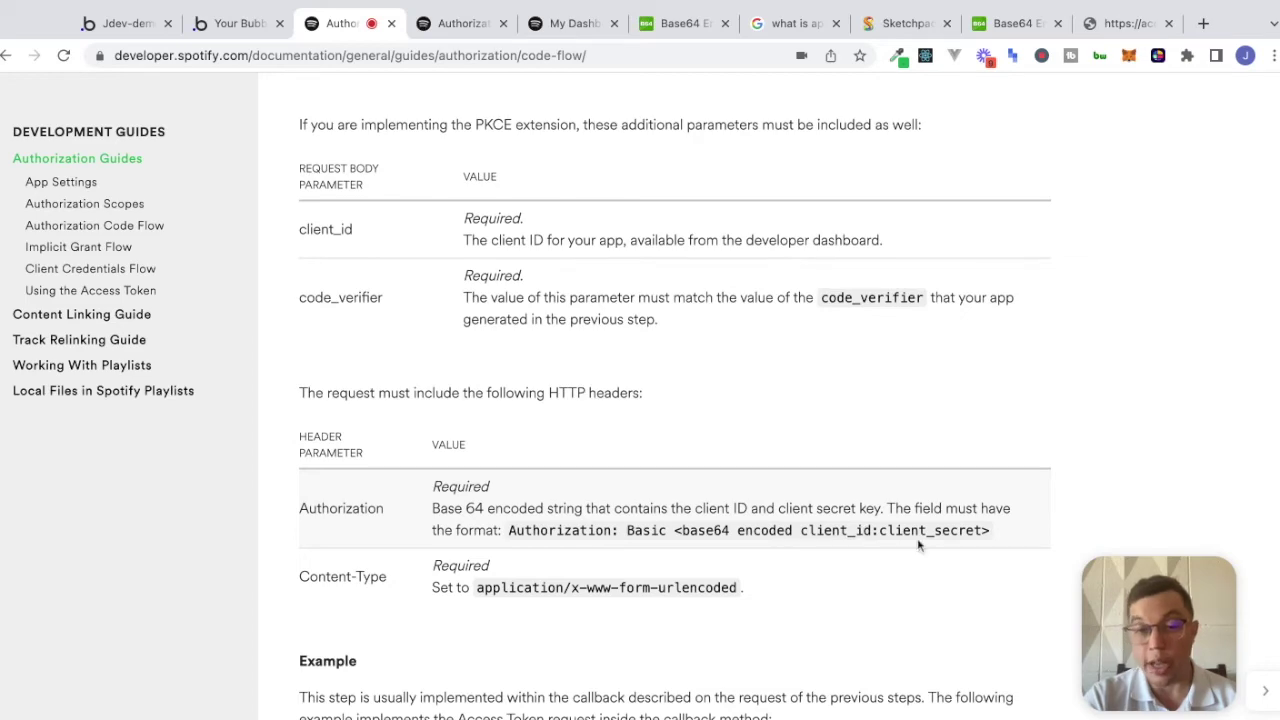
{"action": "left_click", "coordinate": [125, 23]}
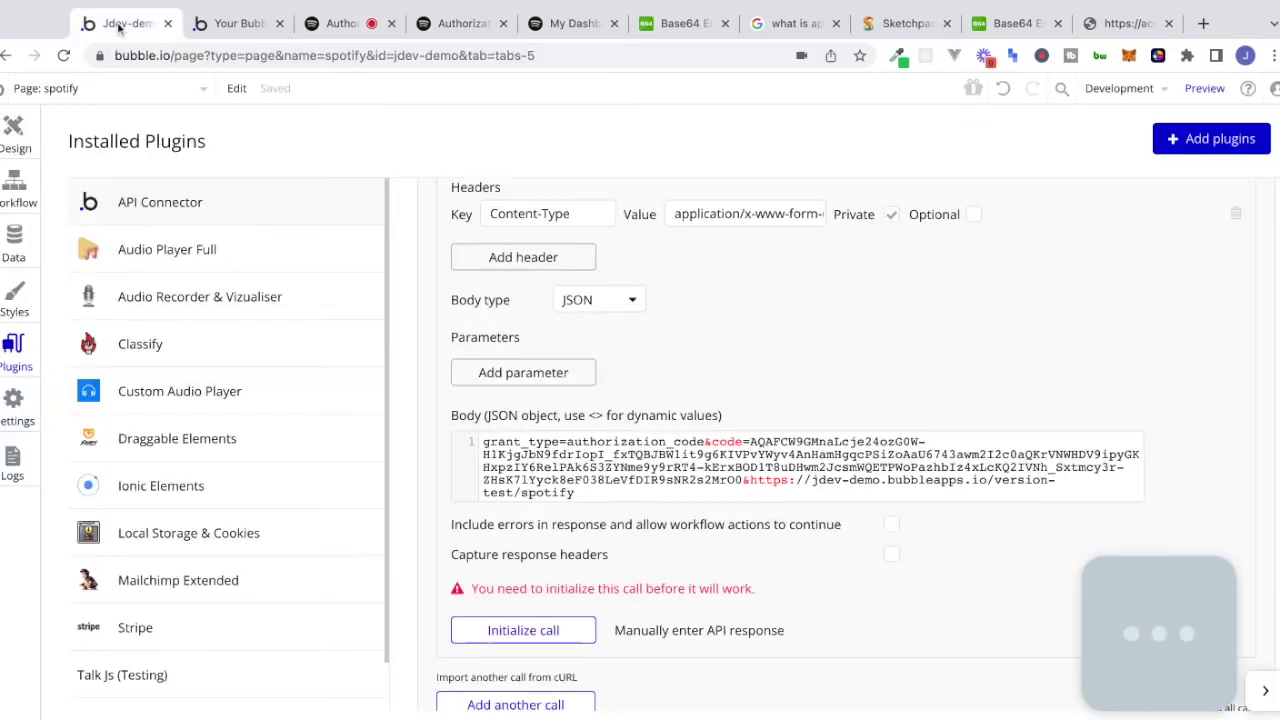
{"action": "scroll", "coordinate": [677, 405], "scroll_direction": "up", "scroll_amount": 3}
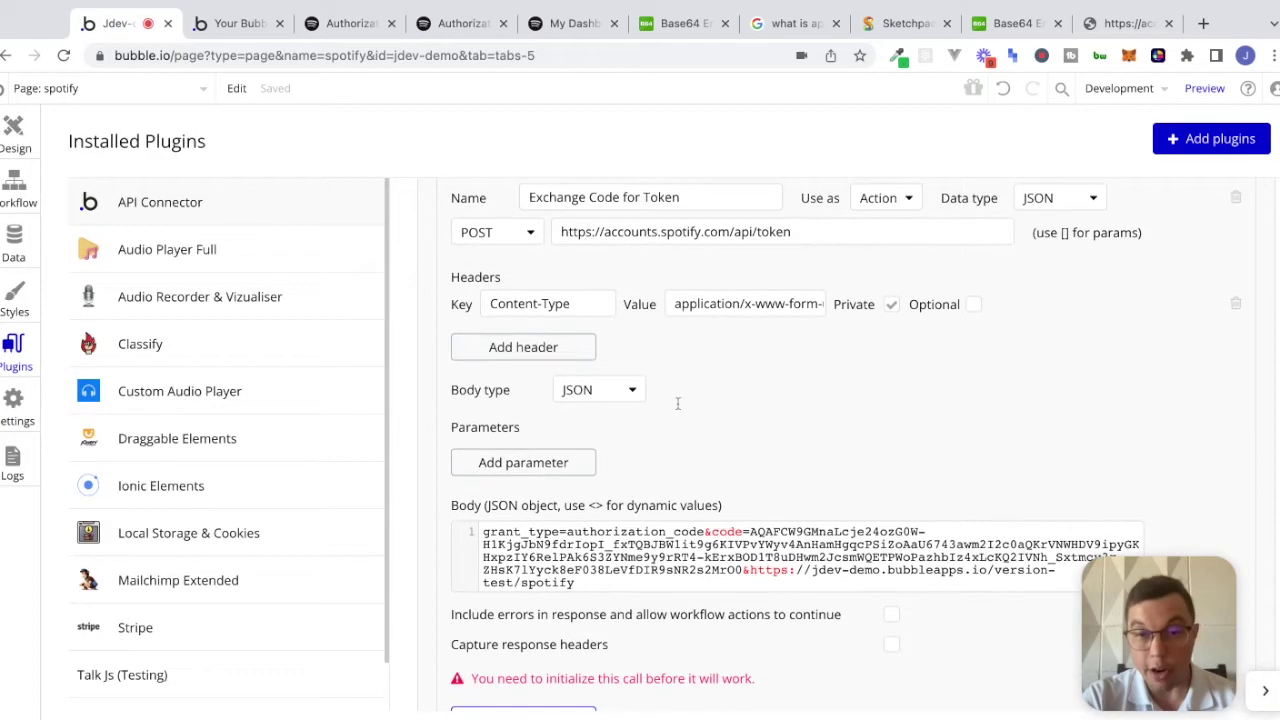
{"action": "left_click", "coordinate": [536, 346]}
{"action": "left_click", "coordinate": [527, 340]}
{"action": "type", "text": "Autho"}
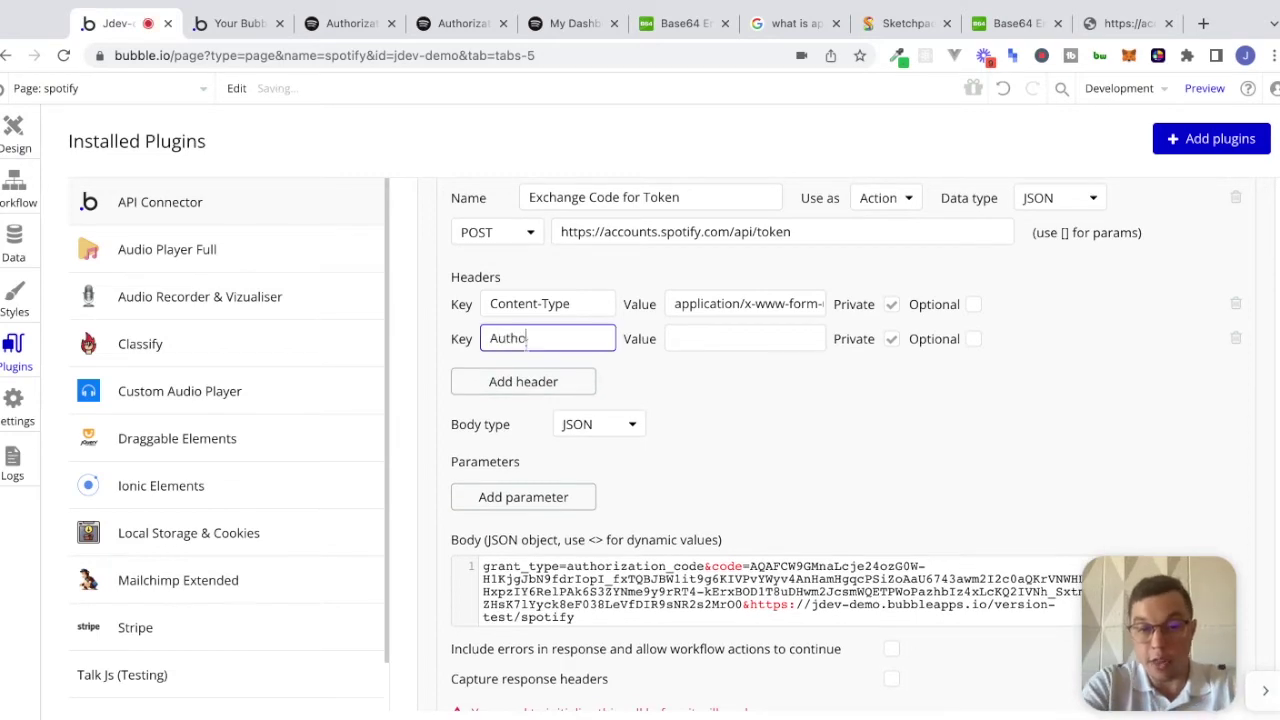
{"action": "type", "text": "rization"}
{"action": "key", "text": "Tab"}
{"action": "type", "text": "Basic"}
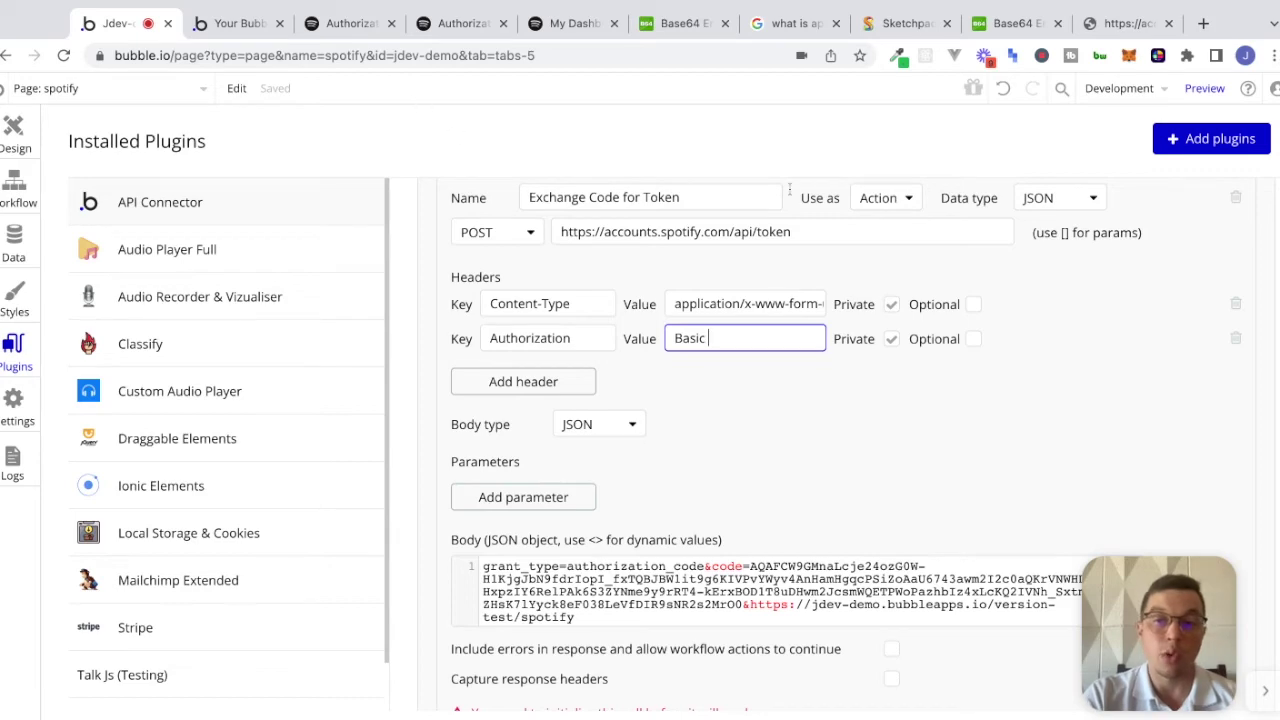
Review the earlier Base64 encoding result and close that duplicate page, keeping the blank encoder open
{"action": "left_click", "coordinate": [1015, 20]}
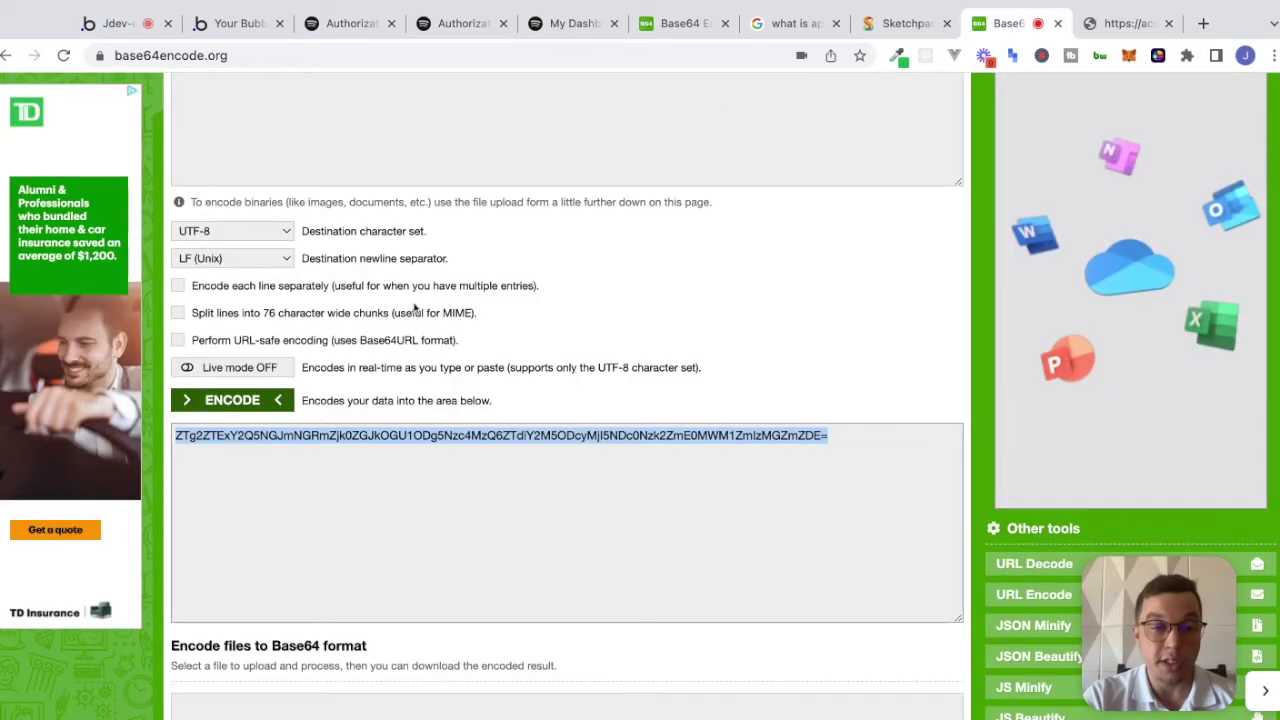
{"action": "scroll", "coordinate": [414, 466], "scroll_direction": "up", "scroll_amount": 2}
{"action": "scroll", "coordinate": [414, 308], "scroll_direction": "down", "scroll_amount": 1}
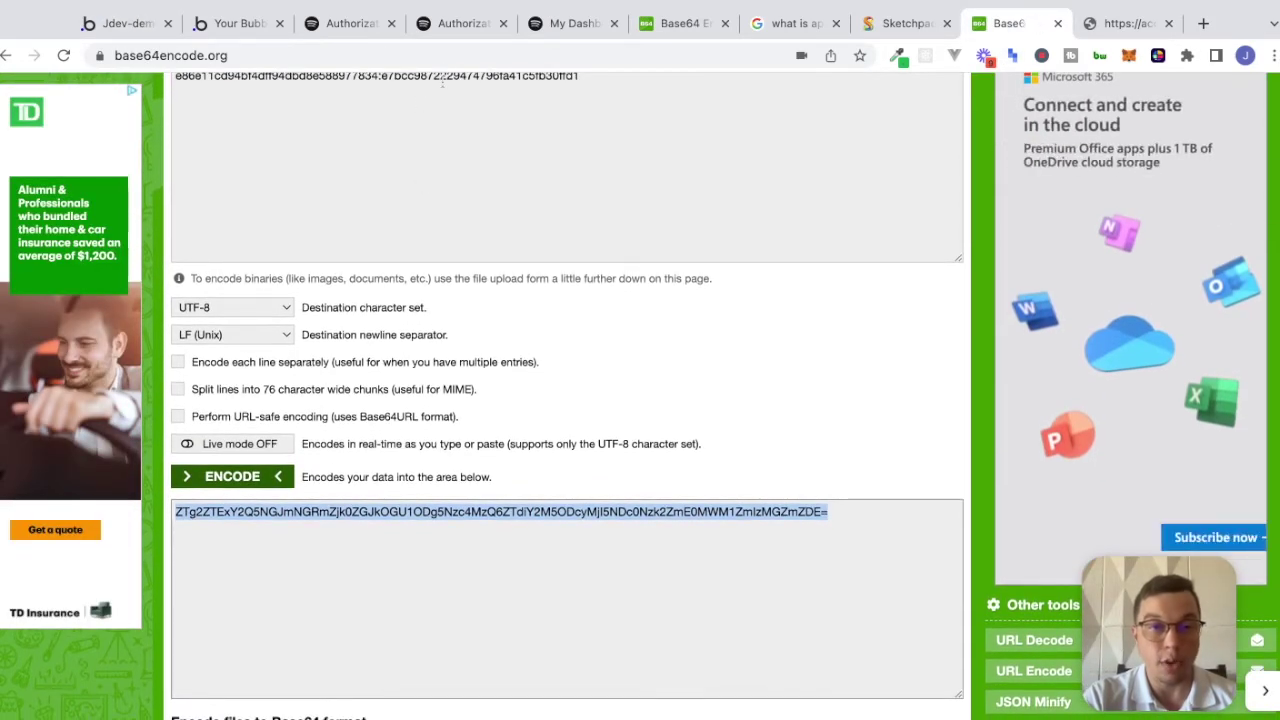
{"action": "left_click", "coordinate": [690, 23]}
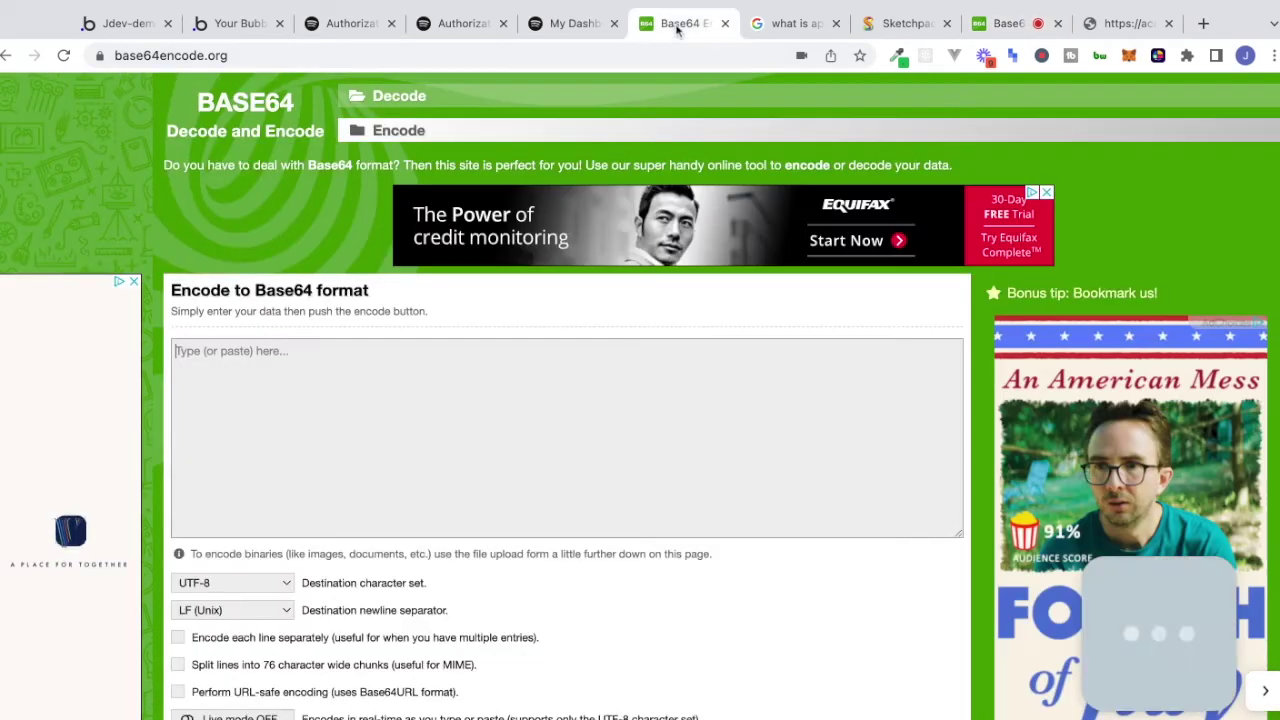
{"action": "left_click", "coordinate": [1057, 23]}
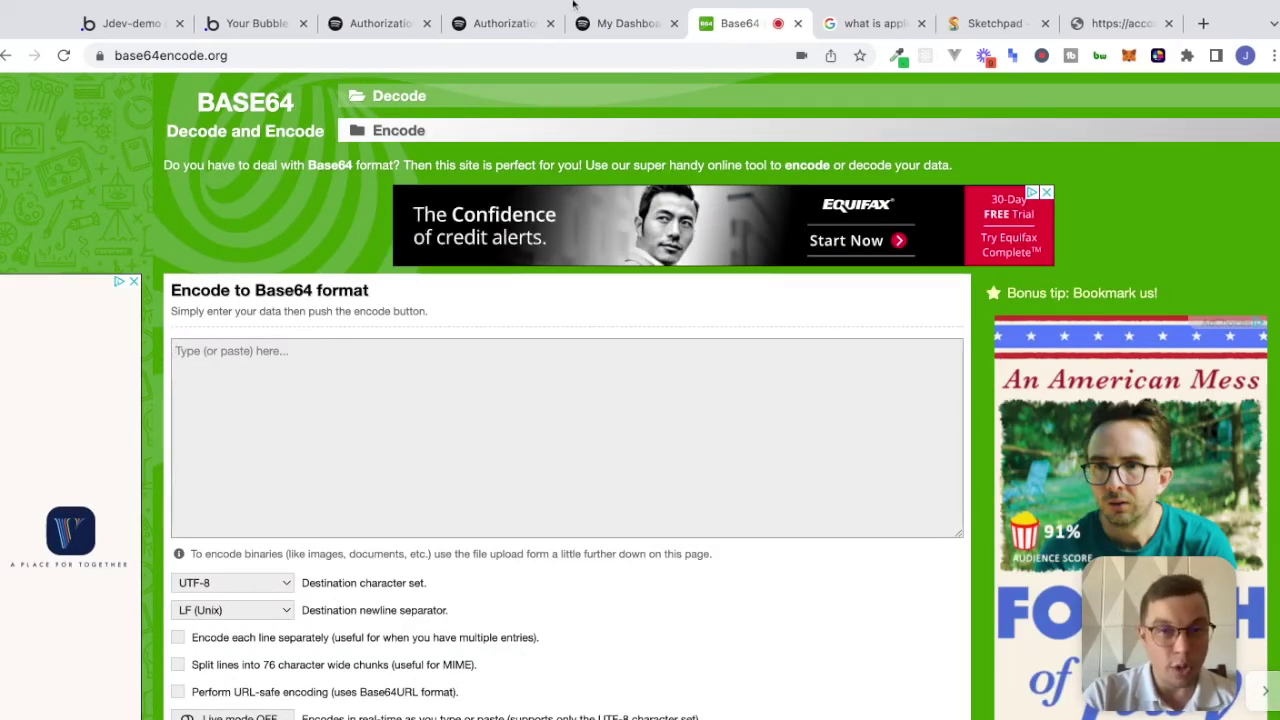
Dismiss the app settings in the Spotify developer dashboard and copy the Bubble API Demo app's client ID
{"action": "left_click", "coordinate": [620, 23]}
{"action": "left_click", "coordinate": [330, 493]}
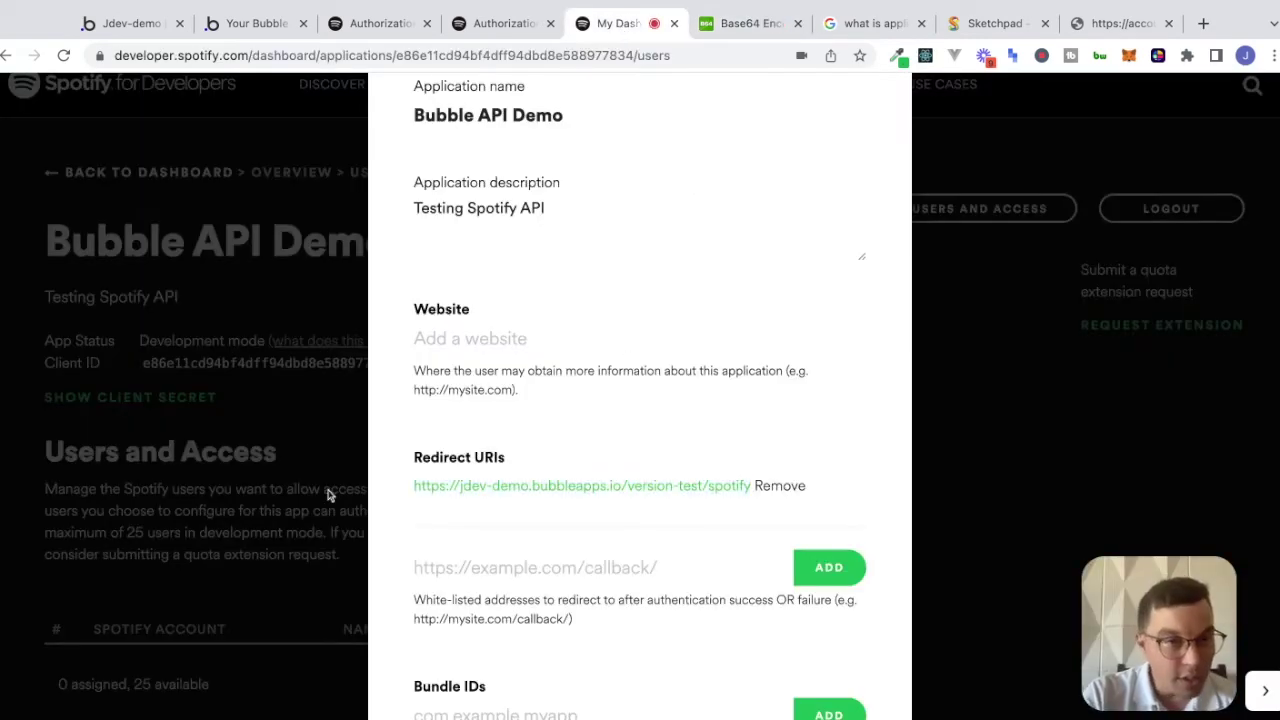
{"action": "scroll", "coordinate": [330, 493], "scroll_direction": "down", "scroll_amount": 1}
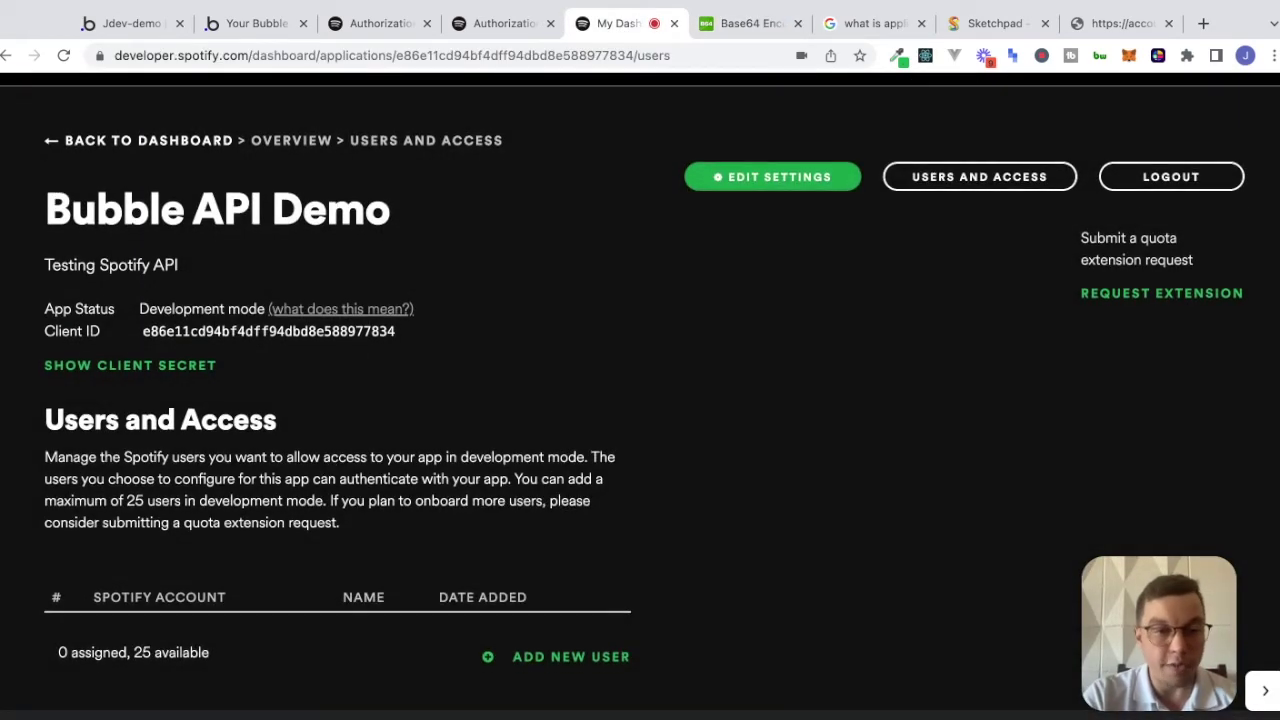
{"action": "double_click", "coordinate": [319, 336]}
{"action": "key", "text": "ctrl+c"}
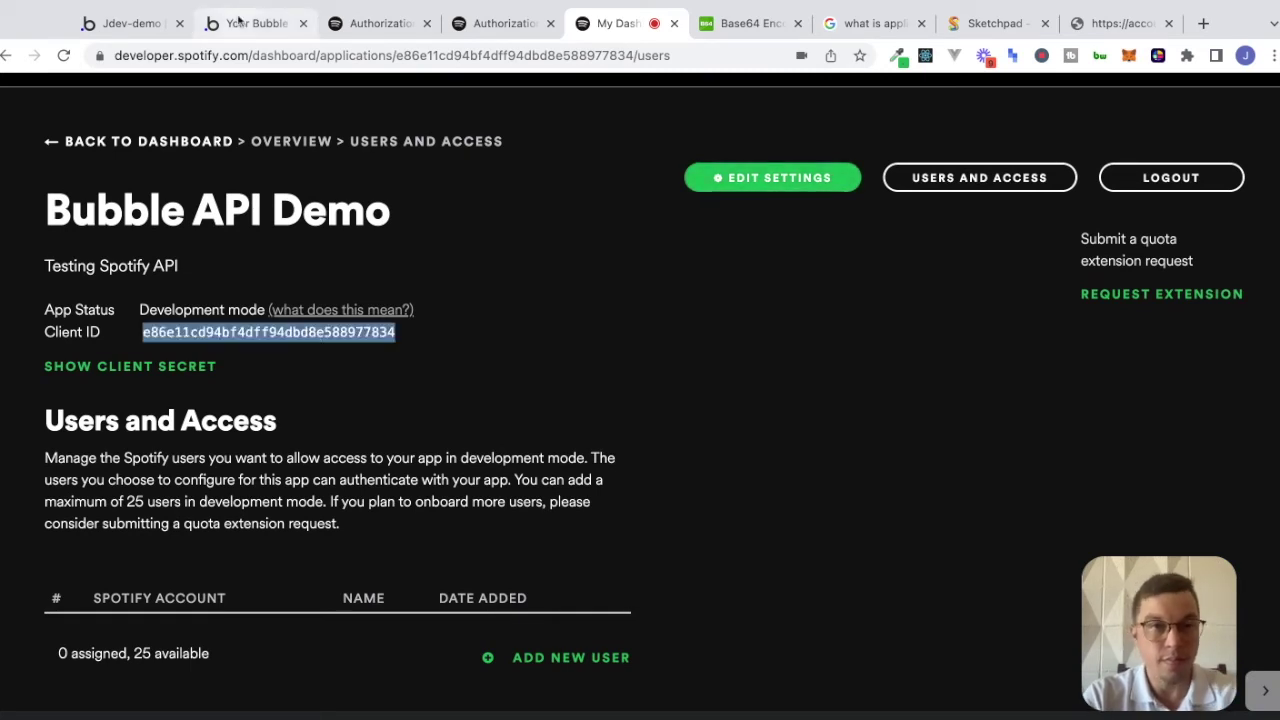
Paste the client ID into the Base64 encoder followed by a colon, matching the guide's client_id:client_secret format
{"action": "left_click", "coordinate": [740, 23]}
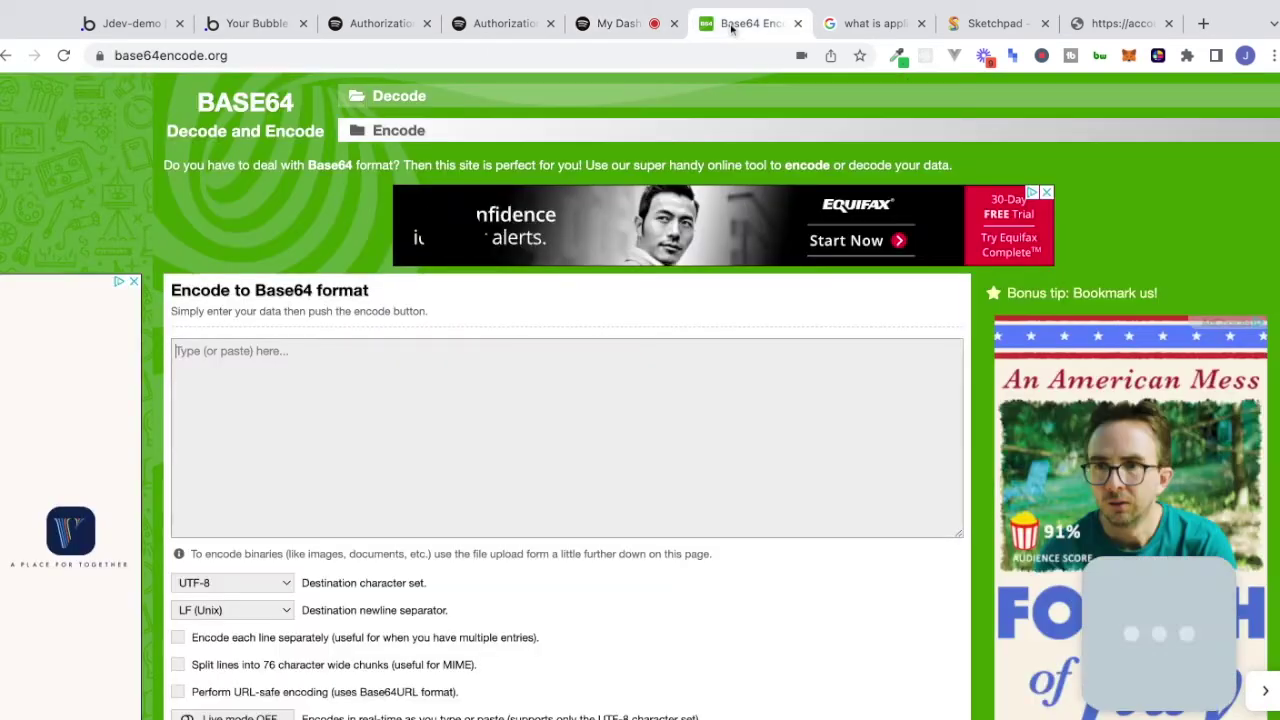
{"action": "left_click", "coordinate": [464, 361]}
{"action": "key", "text": "ctrl+v"}
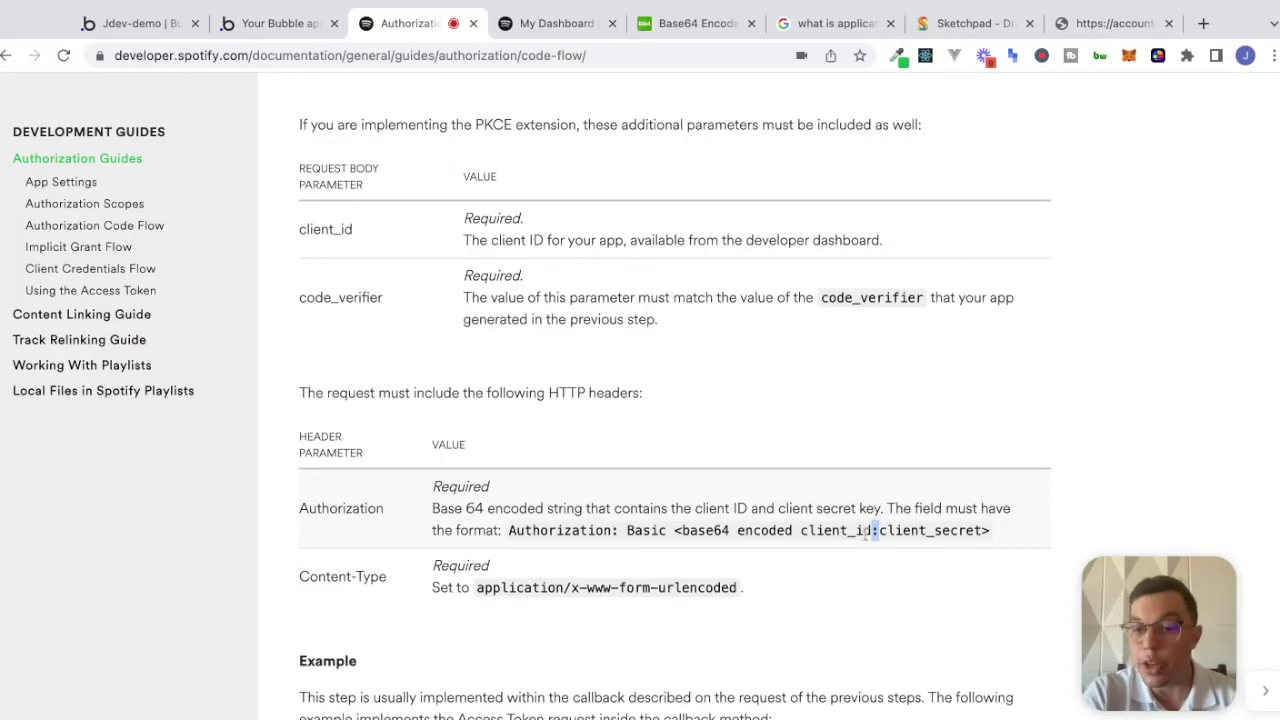
{"action": "left_click", "coordinate": [690, 23]}
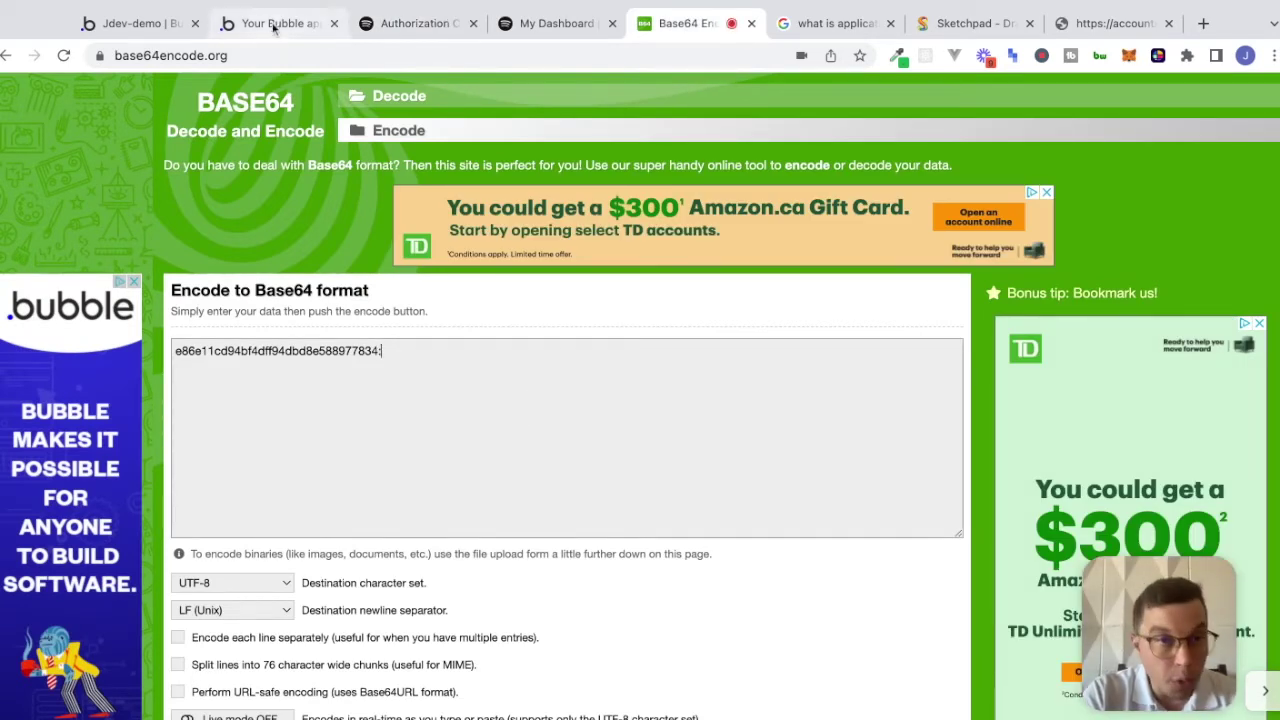
Reveal the client secret of the Bubble API Demo app in the Spotify developer dashboard and copy it
{"action": "left_click", "coordinate": [410, 23]}
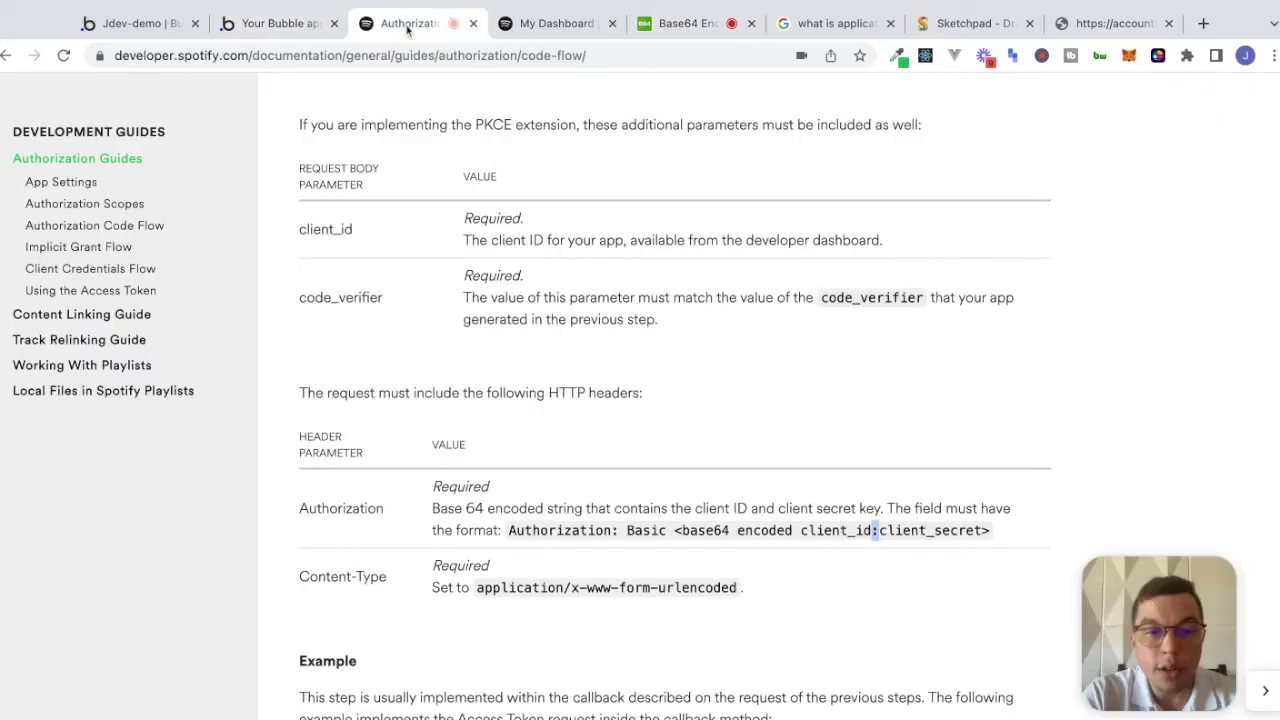
{"action": "left_click", "coordinate": [550, 23]}
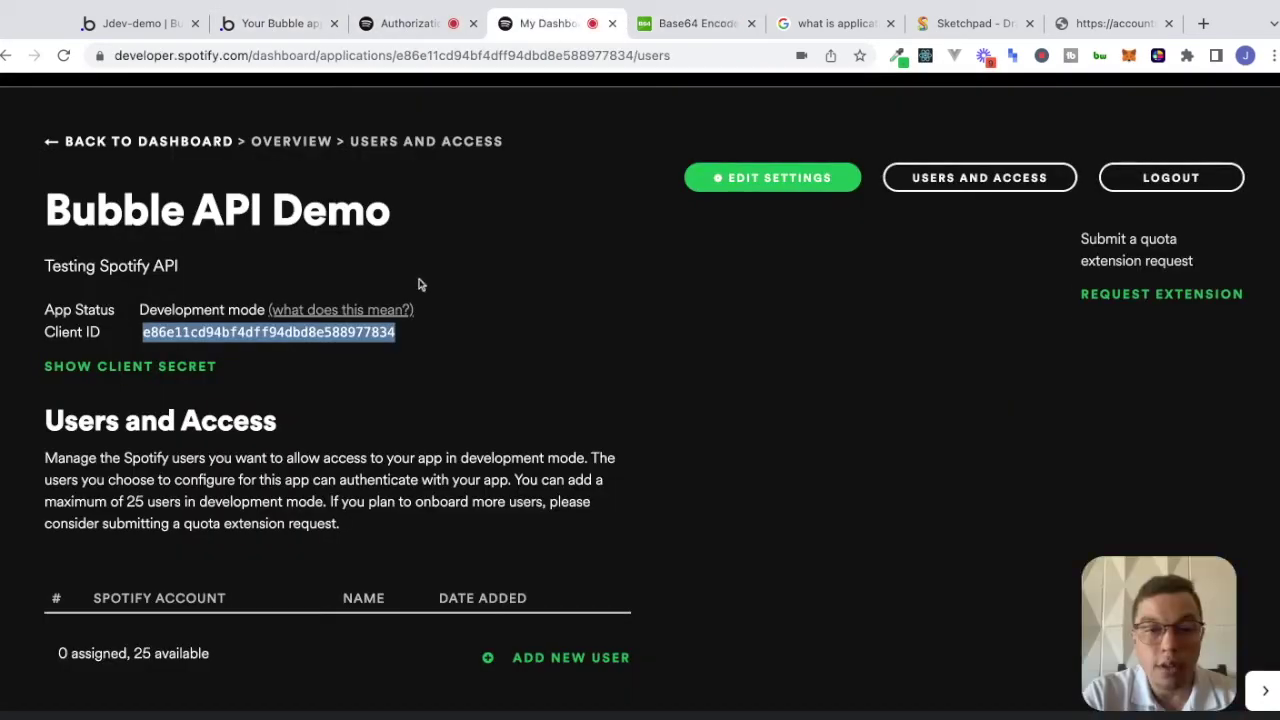
{"action": "left_click", "coordinate": [172, 366]}
{"action": "left_click", "coordinate": [222, 362]}
{"action": "double_click", "coordinate": [222, 364]}
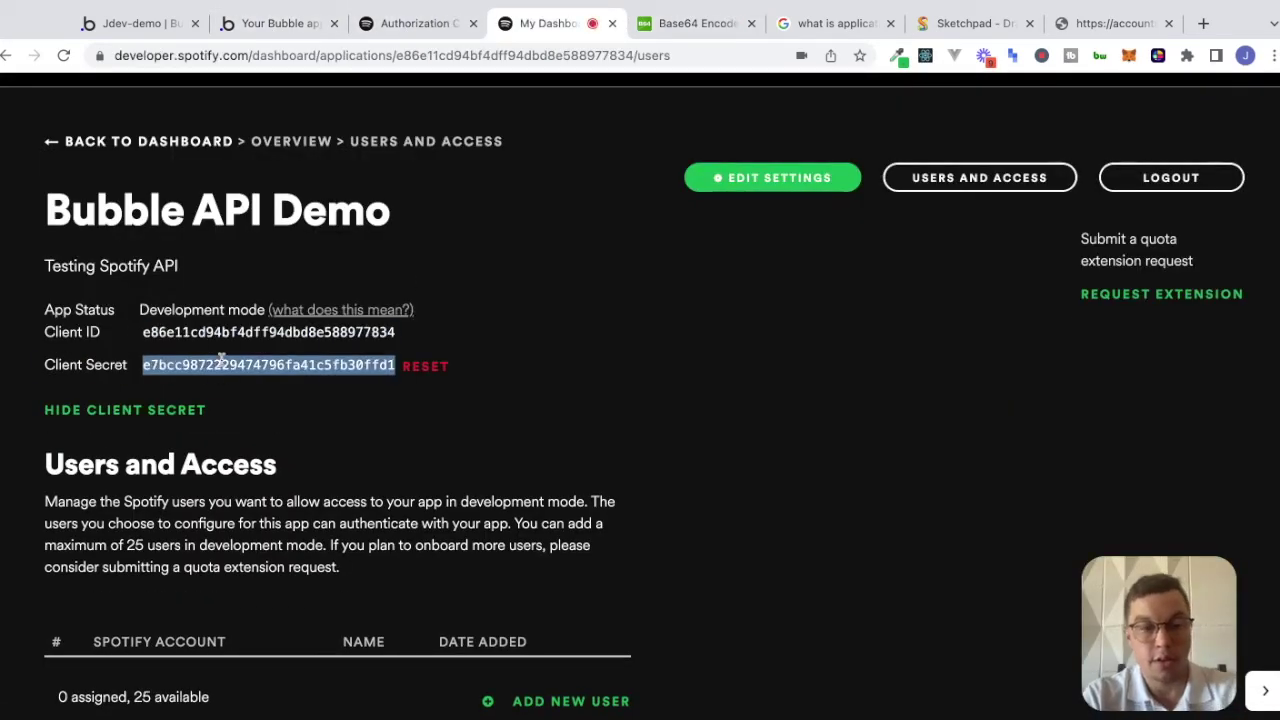
Paste the client secret directly after the client ID's colon in the Base64 encoder, removing the stray space between them
{"action": "left_click", "coordinate": [130, 23]}
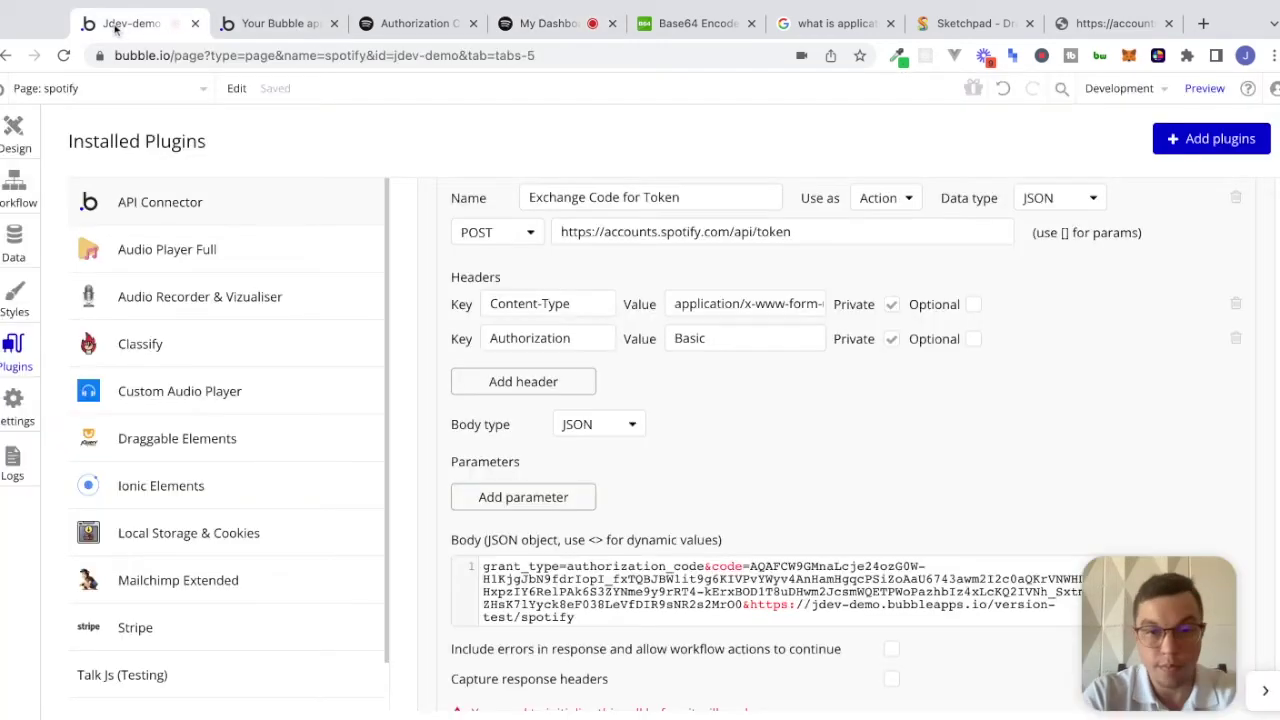
{"action": "left_click", "coordinate": [690, 23]}
{"action": "key", "text": "ctrl+v"}
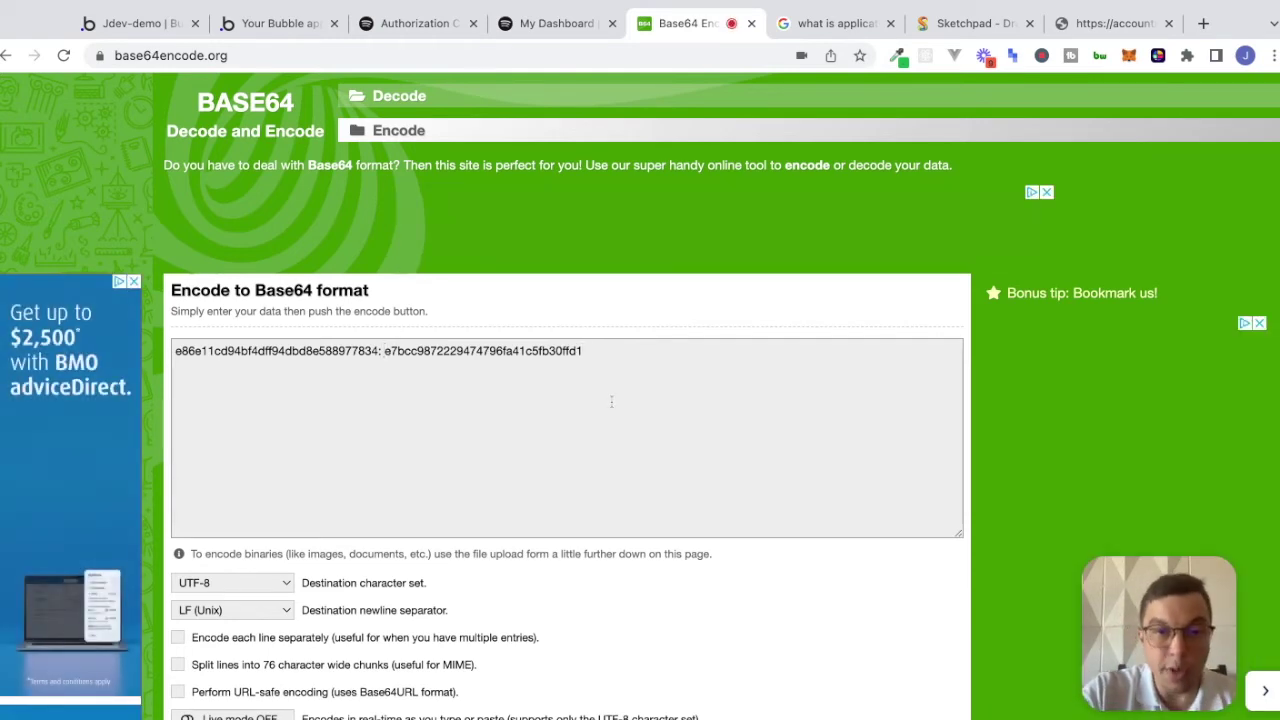
{"action": "key", "text": "alt+Left"}
{"action": "key", "text": "BackSpace"}
Encode the credentials to Base64 and append the result after Basic in the Authorization header of the Exchange Code for Token call
{"action": "scroll", "coordinate": [436, 400], "scroll_direction": "down", "scroll_amount": 3}
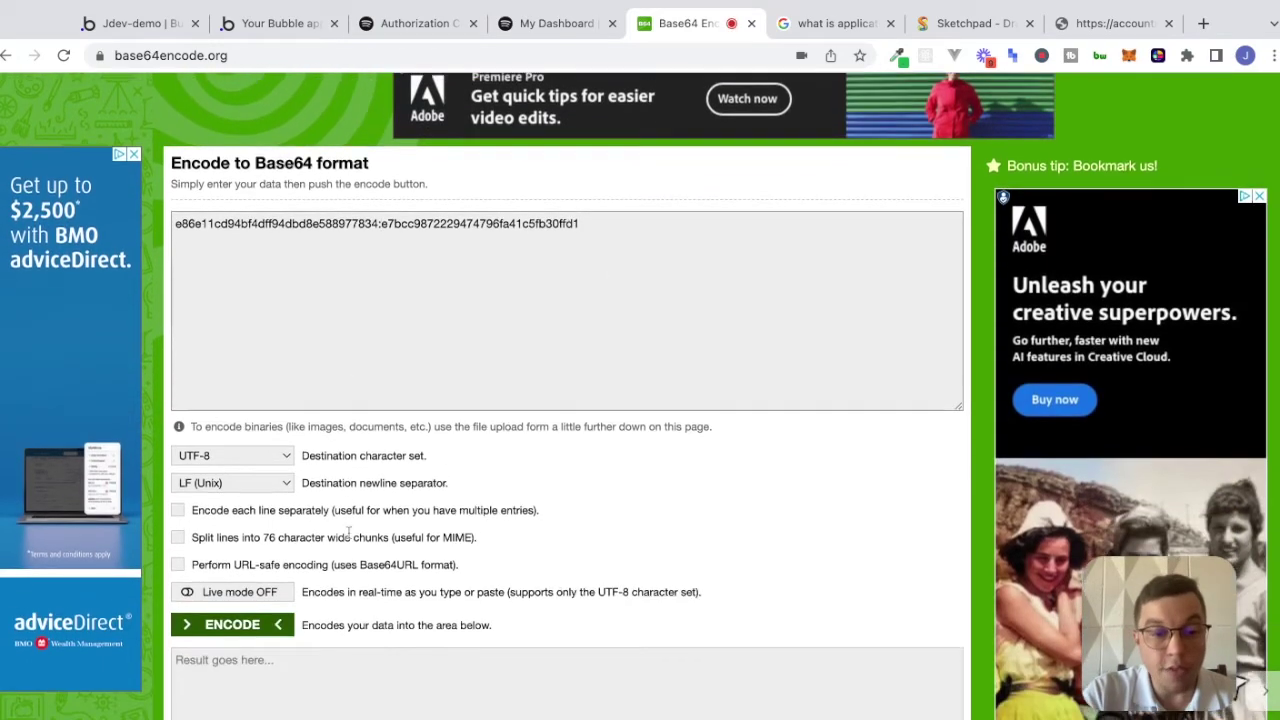
{"action": "left_click", "coordinate": [233, 612]}
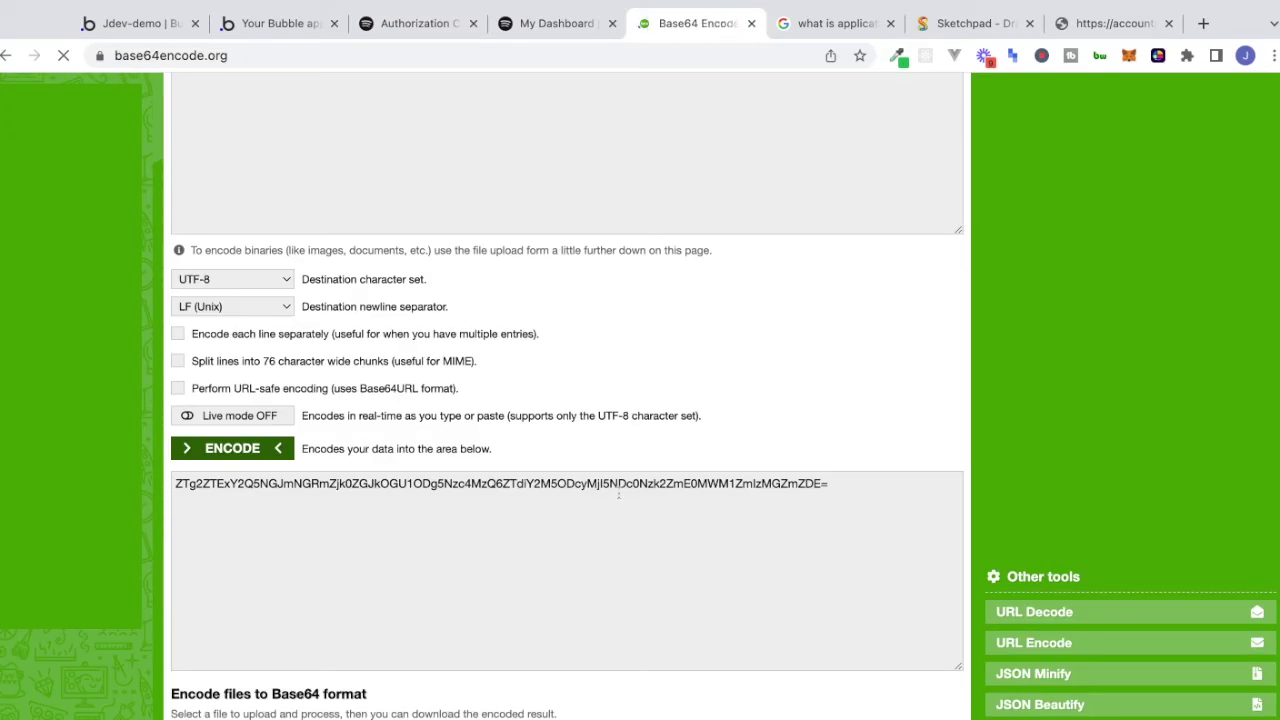
{"action": "triple_click", "coordinate": [616, 482]}
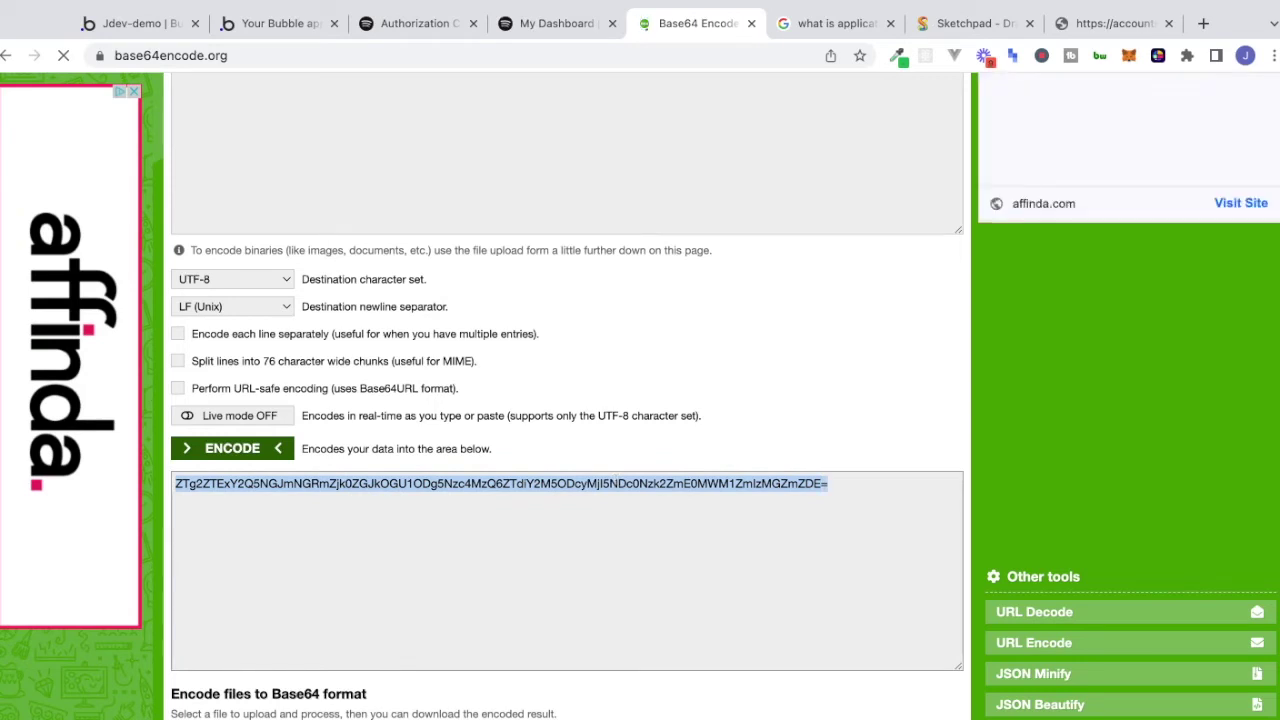
{"action": "left_click", "coordinate": [150, 23]}
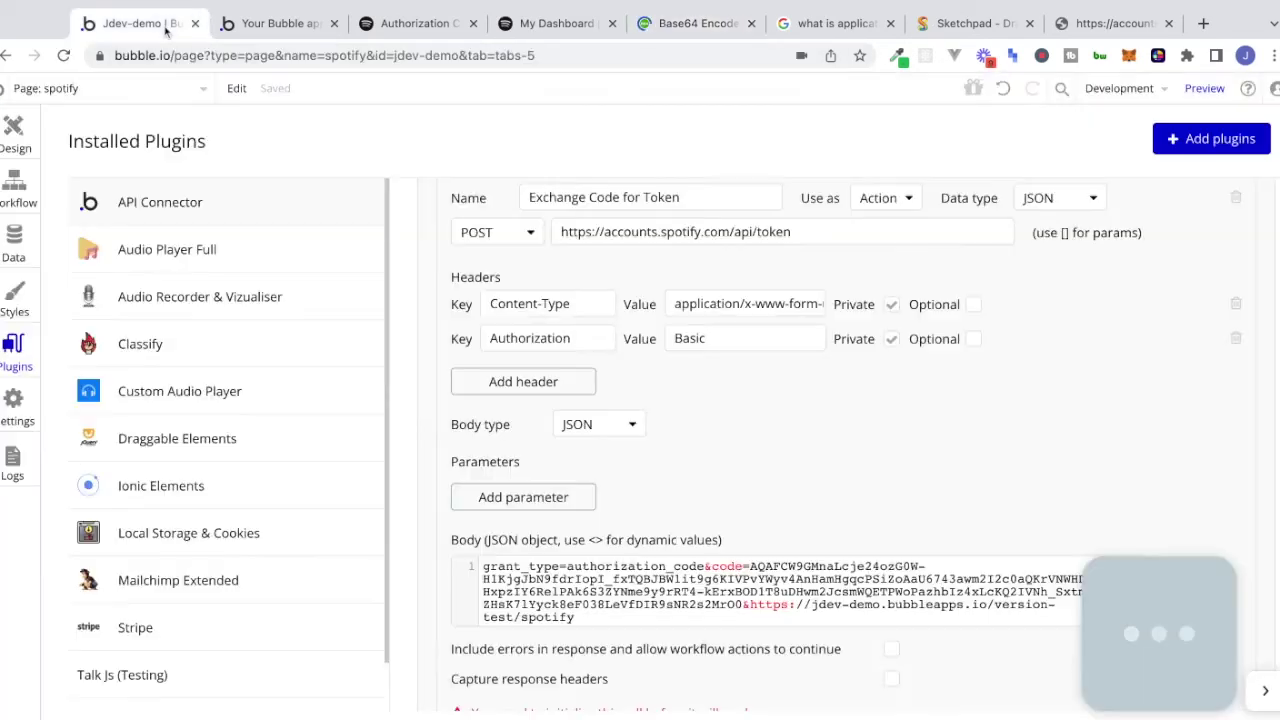
{"action": "left_click", "coordinate": [745, 338]}
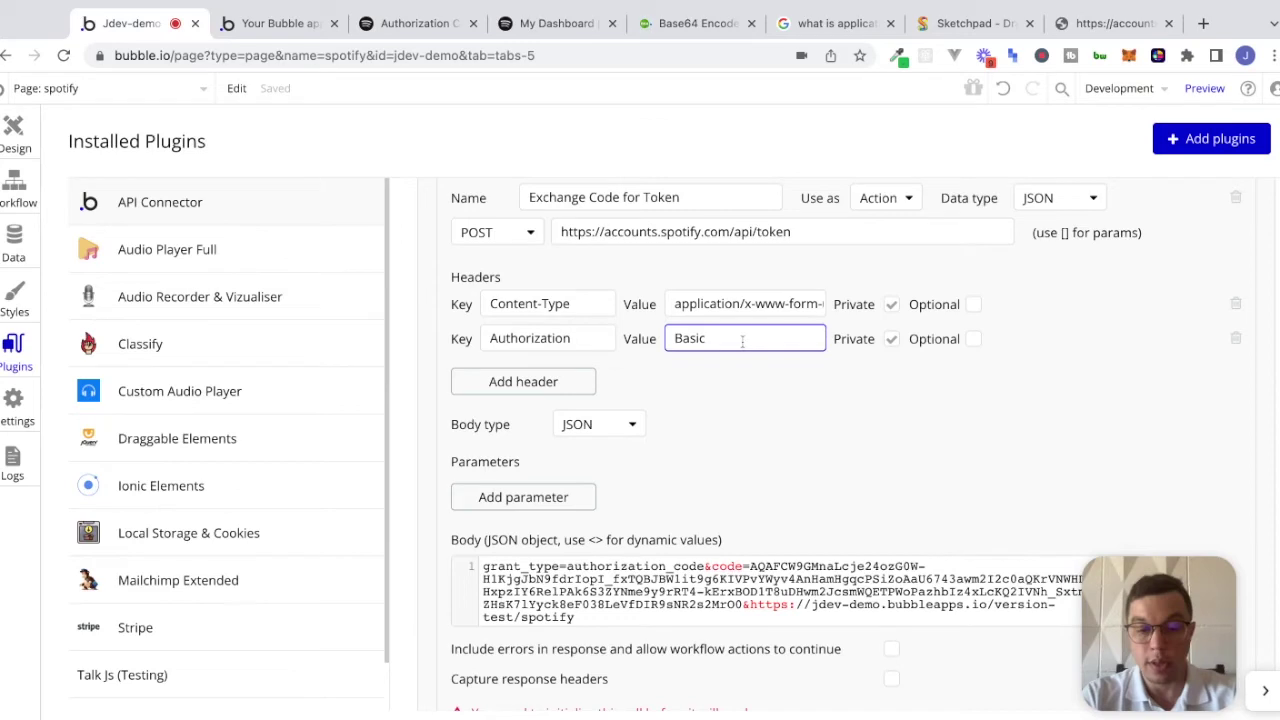
{"action": "key", "text": "ctrl+v"}
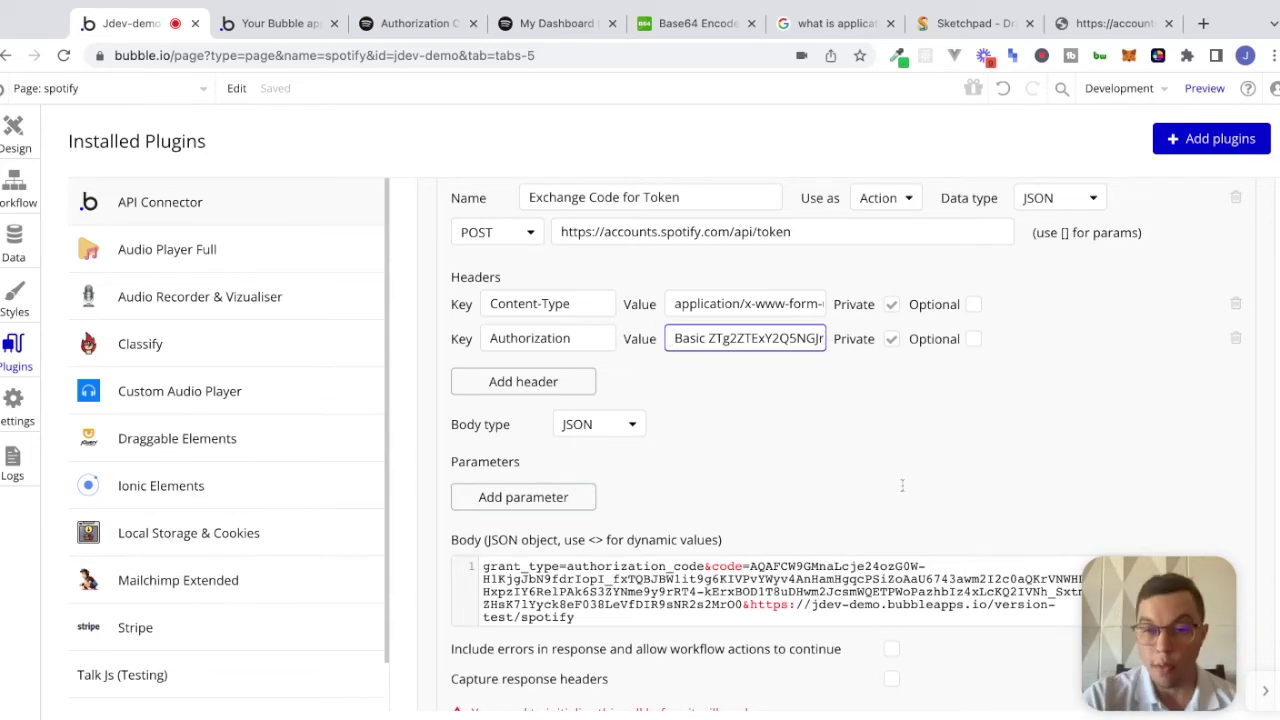
Try to initialize the Exchange Code for Token call with the completed Authorization header and dismiss the response
{"action": "scroll", "coordinate": [902, 485], "scroll_direction": "down", "scroll_amount": 1}
{"action": "left_click", "coordinate": [554, 704]}
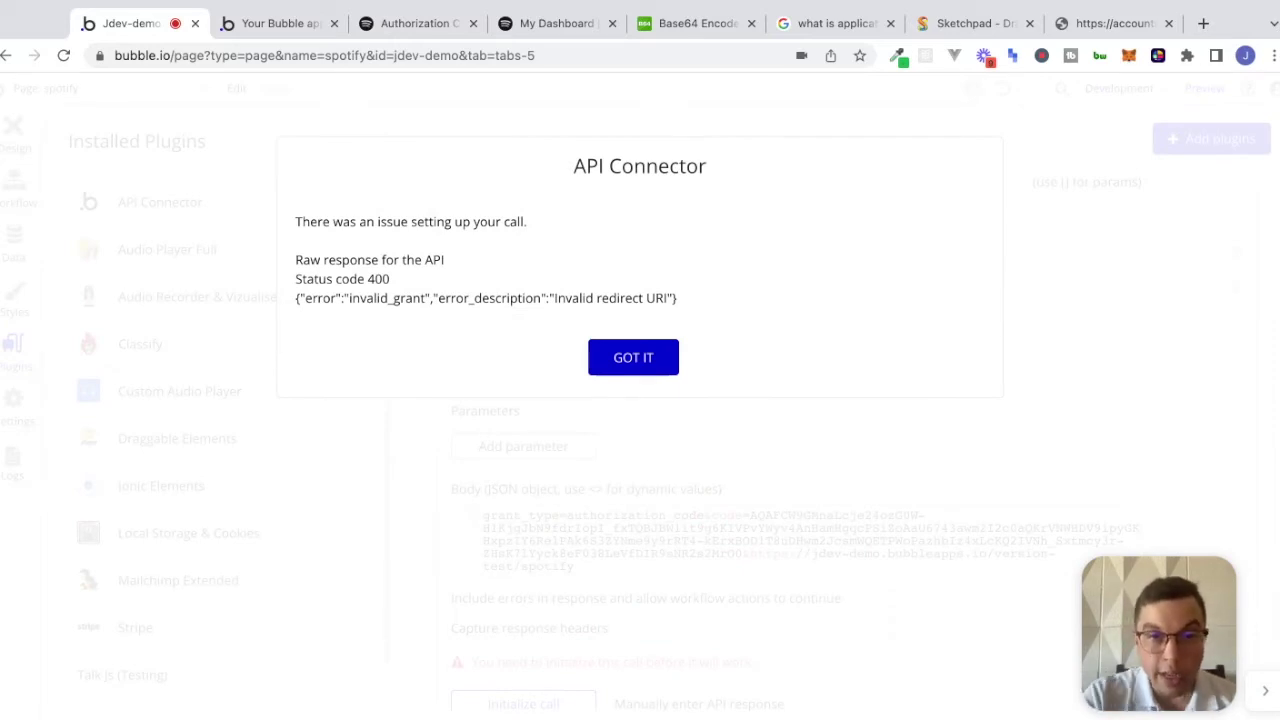
{"action": "left_click", "coordinate": [610, 352]}
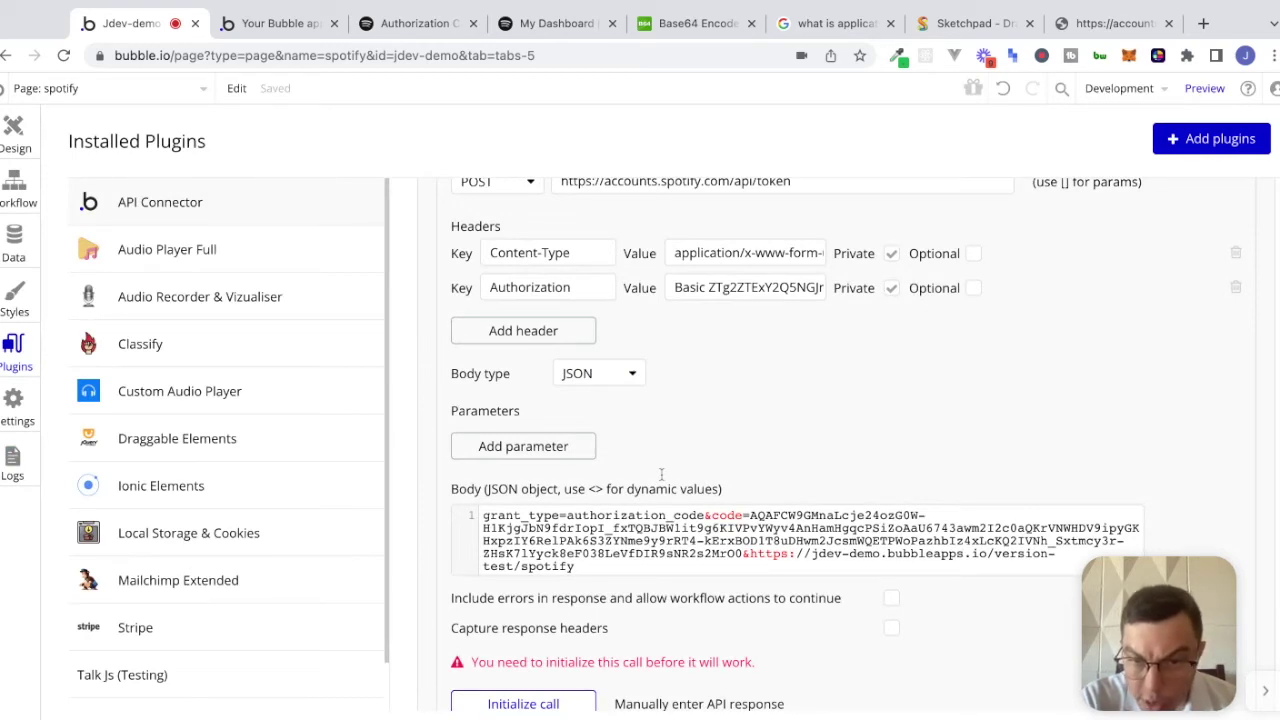
Insert the parameter name redirect_uri= before the Bubble page URL in the call's request body
{"action": "left_click", "coordinate": [746, 553]}
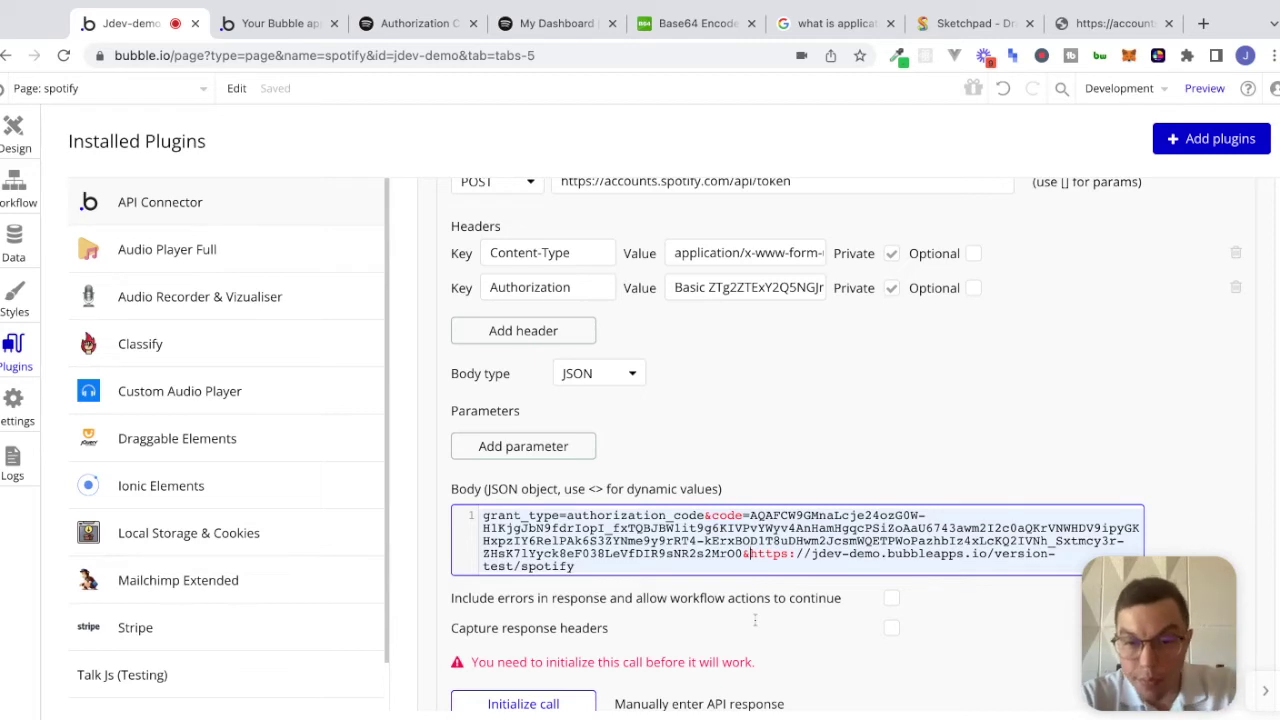
{"action": "type", "text": "redirect_uri"}
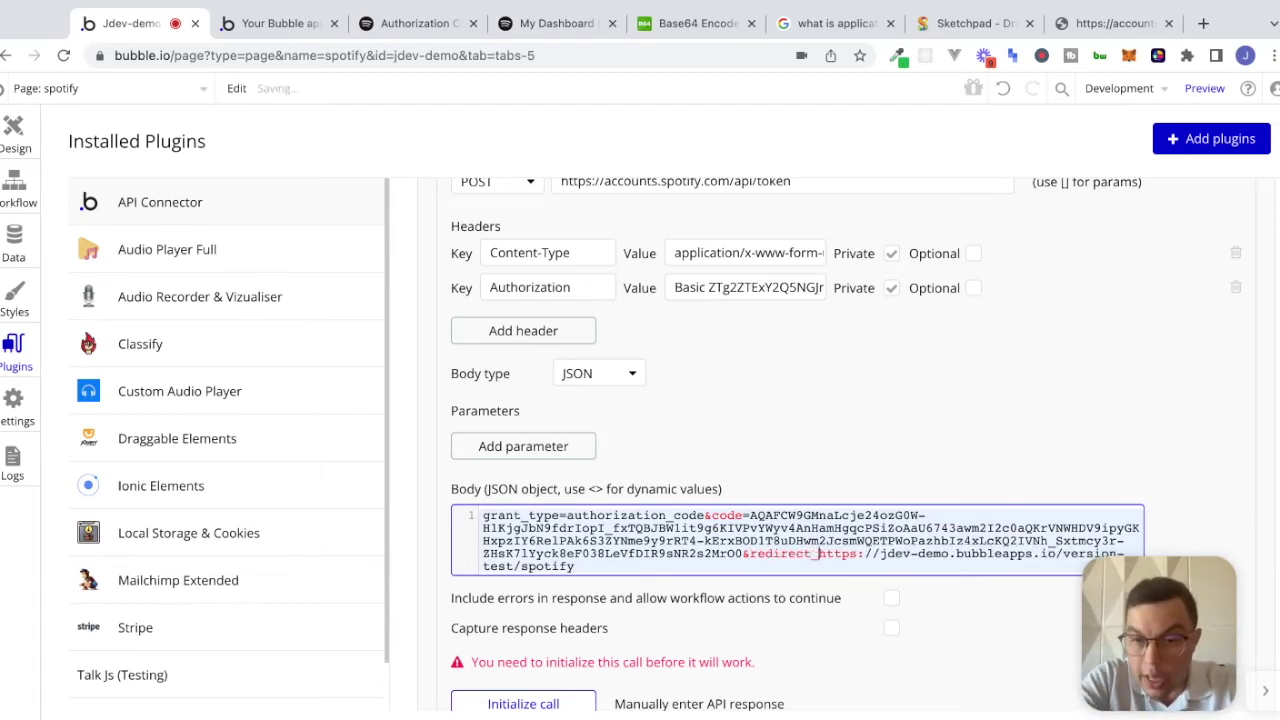
{"action": "type", "text": "="}
Try to initialize the token call with the corrected redirect_uri parameter, read the error description and dismiss it
{"action": "scroll", "coordinate": [746, 598], "scroll_direction": "down", "scroll_amount": 1}
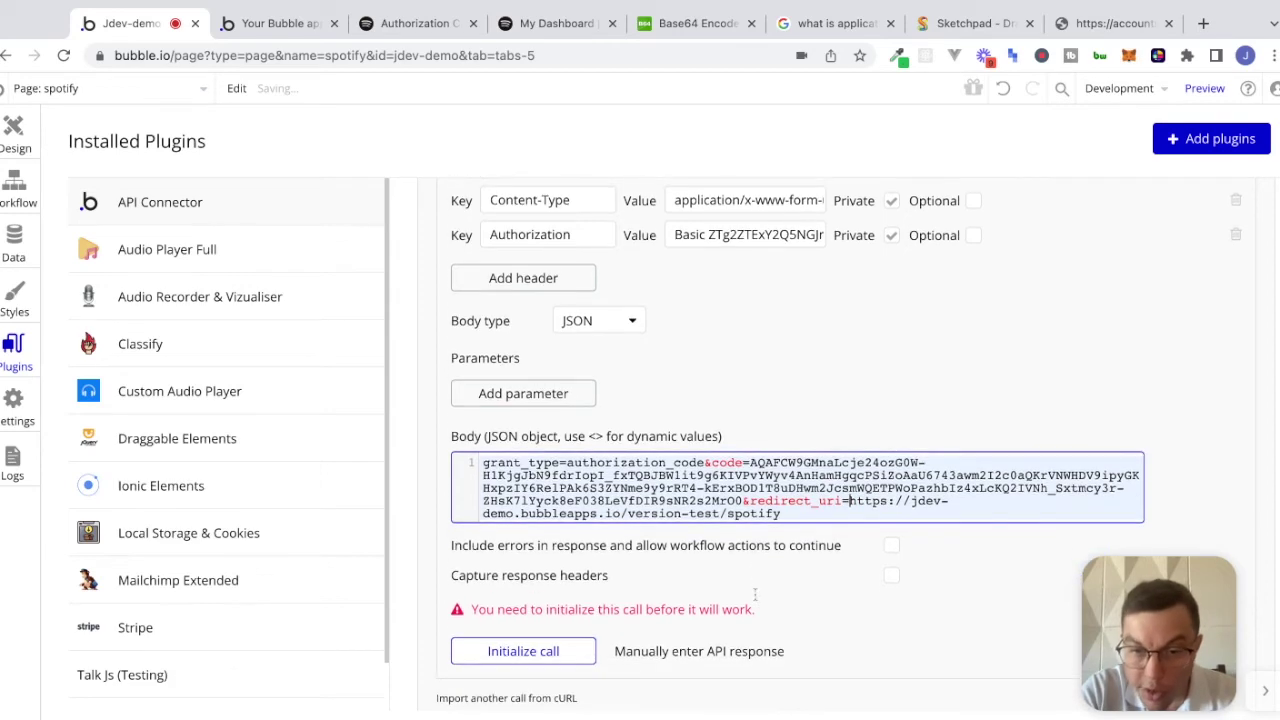
{"action": "left_click", "coordinate": [524, 664]}
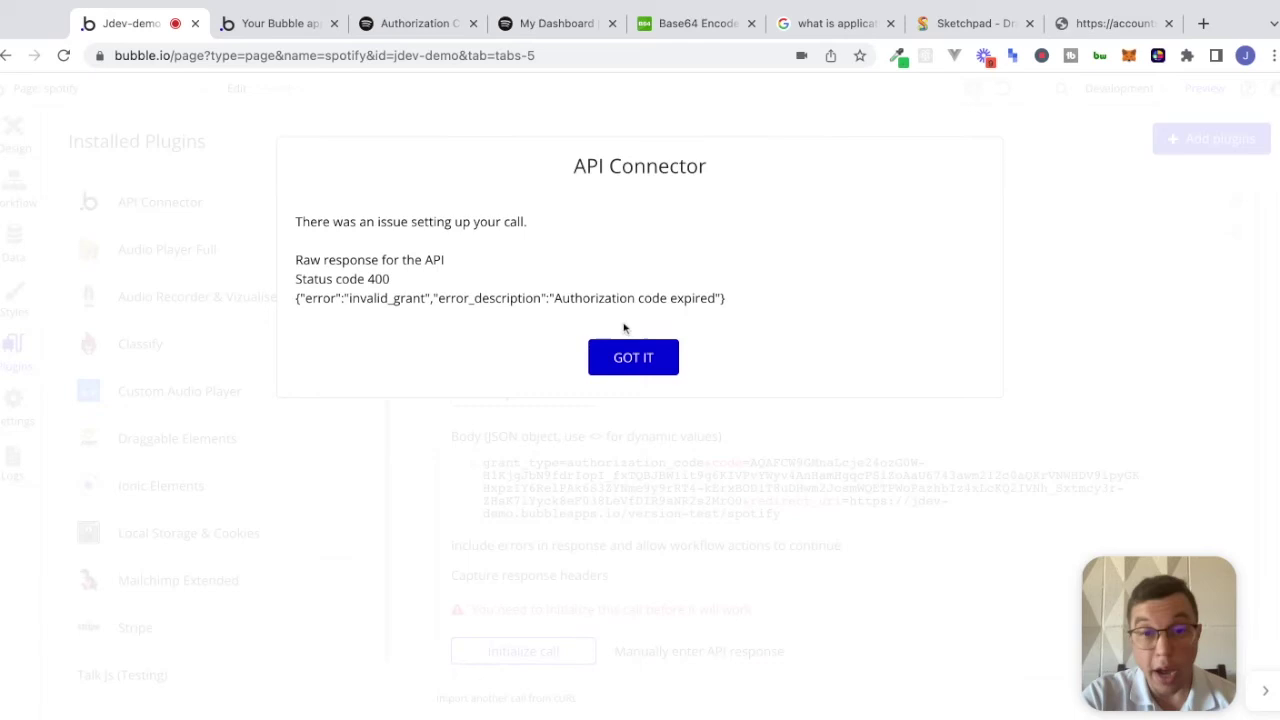
{"action": "left_click_drag", "start_coordinate": [574, 297], "coordinate": [725, 298]}
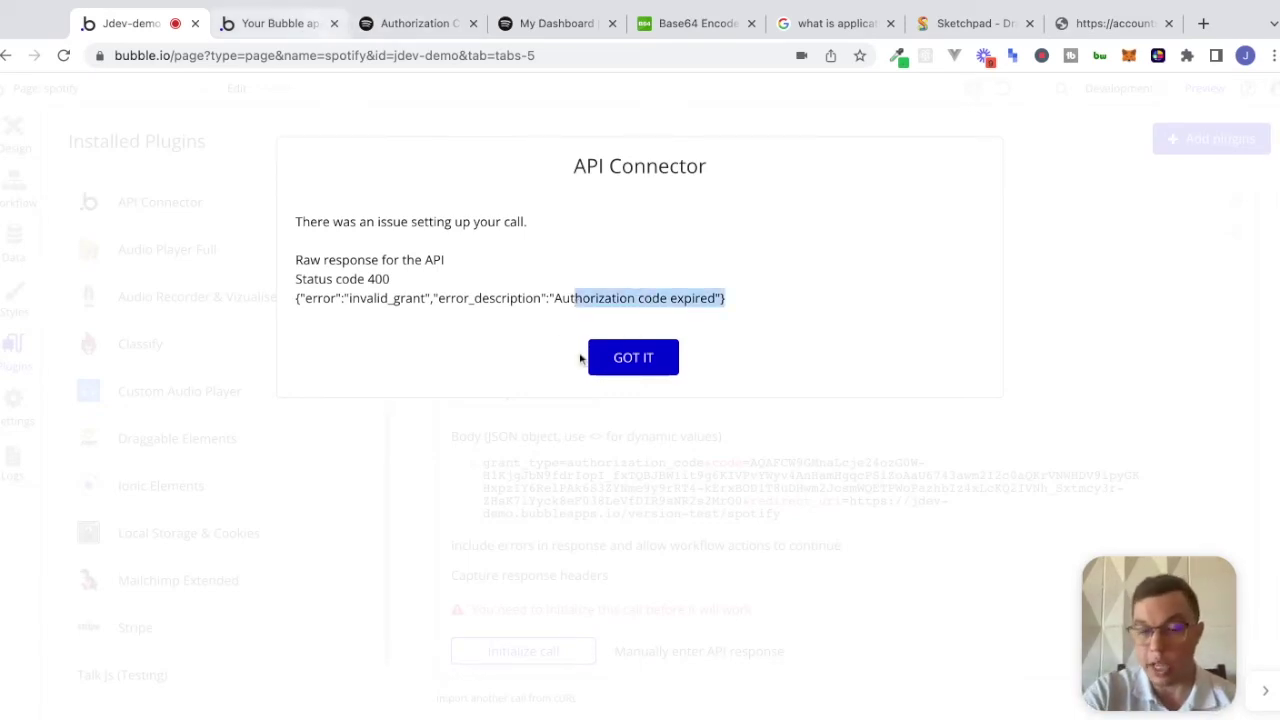
{"action": "left_click", "coordinate": [628, 358]}
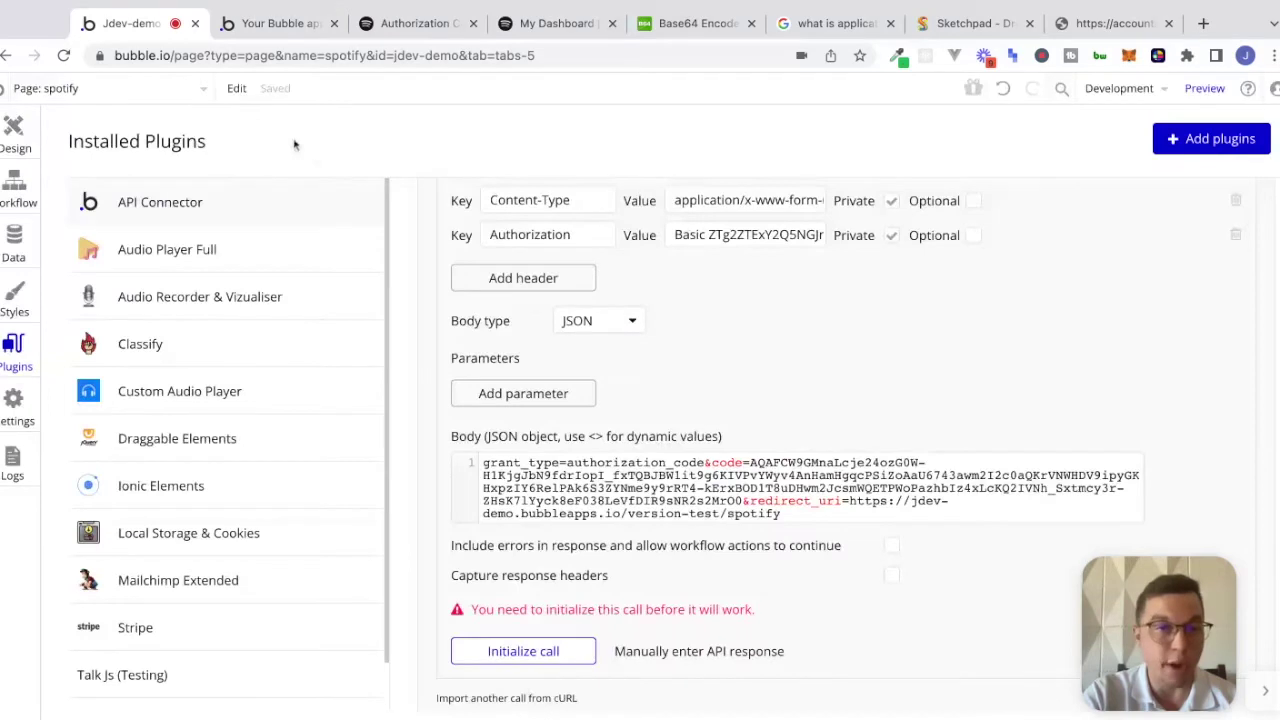
Reconnect with Spotify from the reloaded Bubble preview page and copy the new authorization code from the page URL
{"action": "left_click", "coordinate": [297, 25]}
{"action": "key", "text": "super+r"}
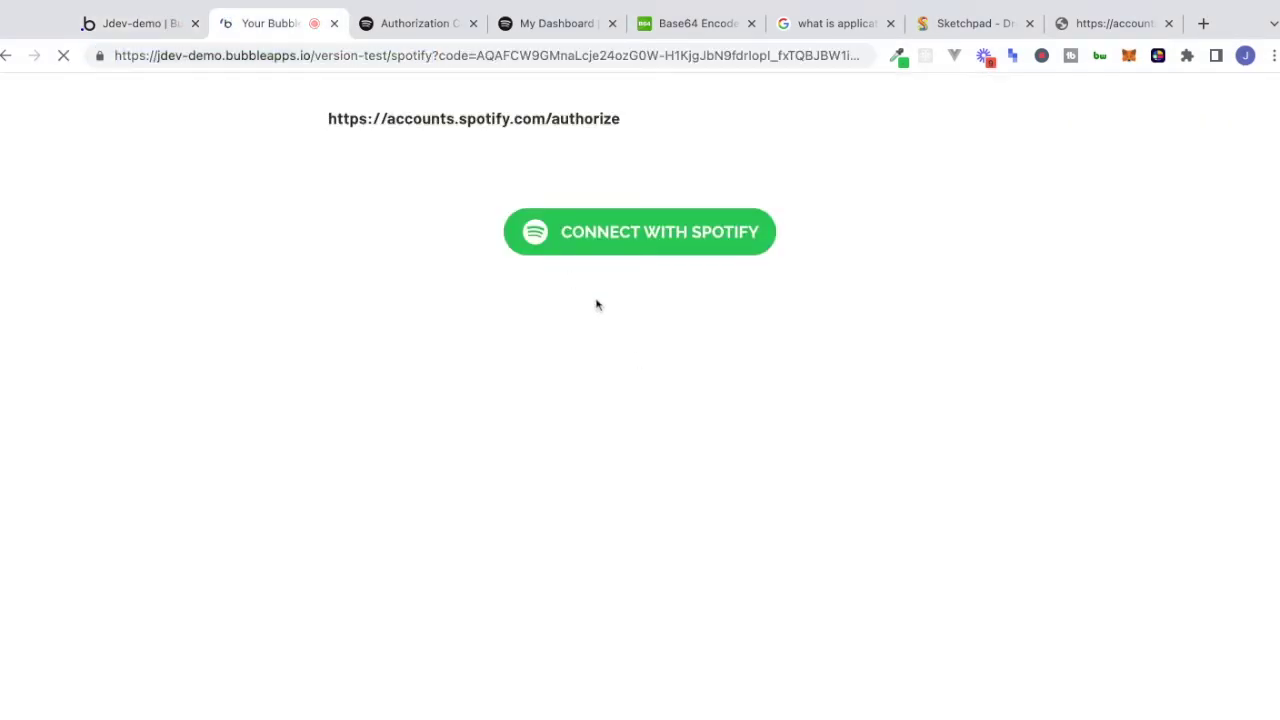
{"action": "left_click", "coordinate": [646, 237]}
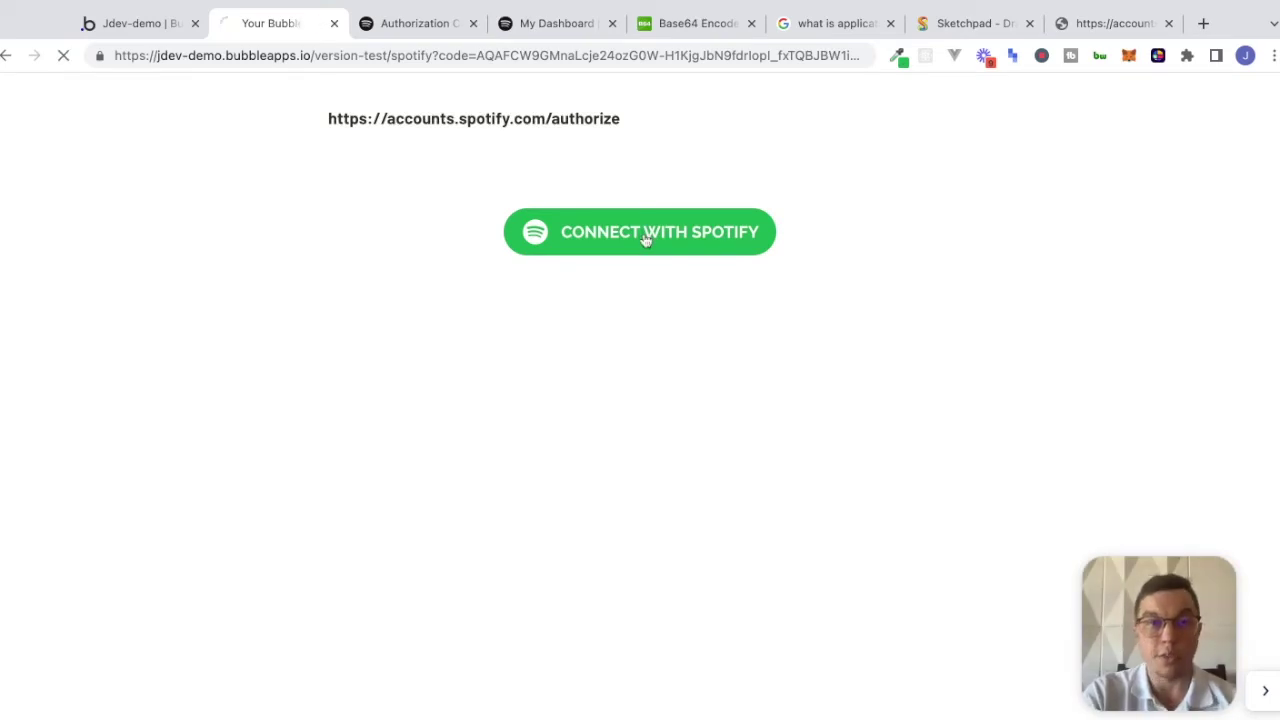
{"action": "scroll", "coordinate": [703, 690], "scroll_direction": "down", "scroll_amount": 1}
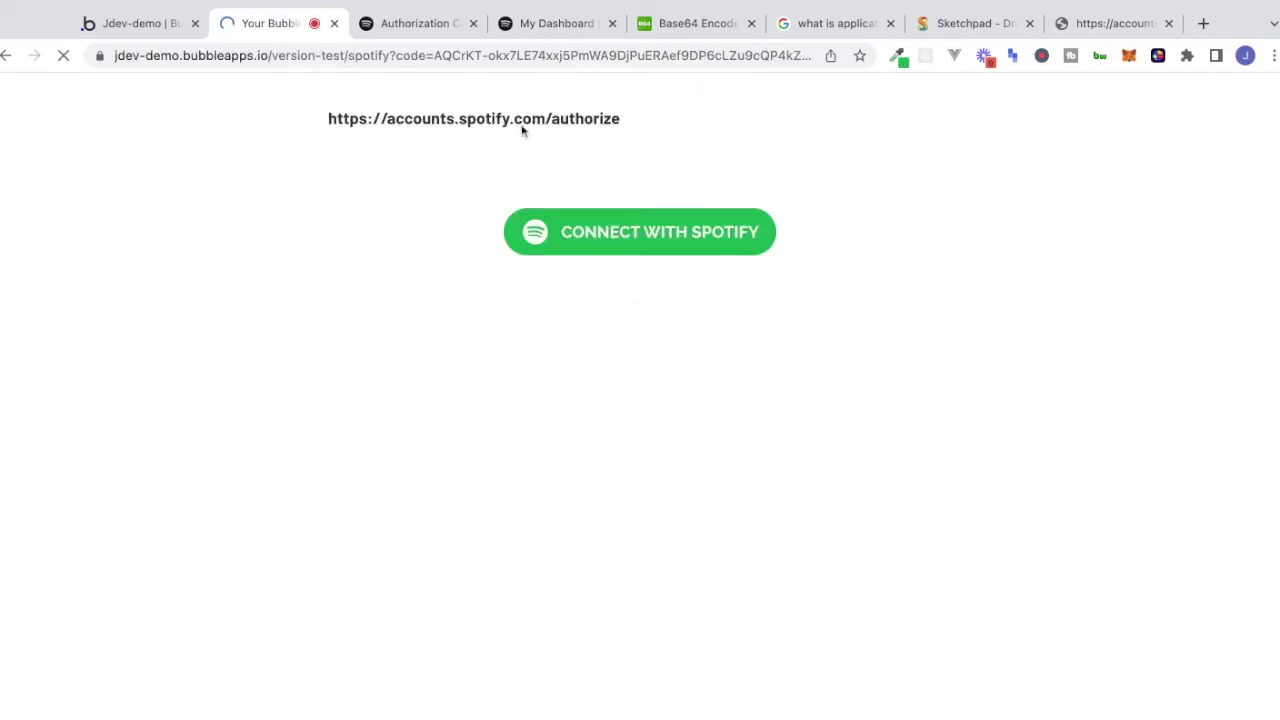
{"action": "left_click_drag", "start_coordinate": [436, 57], "coordinate": [946, 203]}
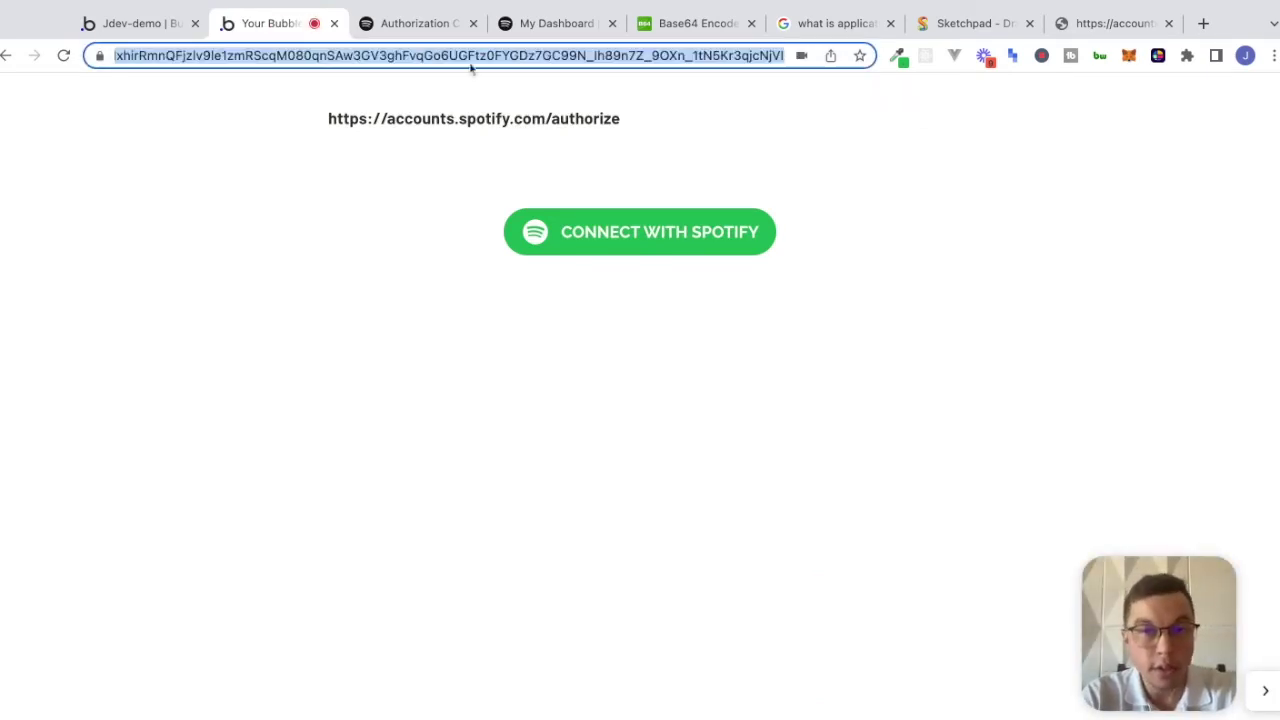
Replace the code value in the token call's request body with the freshly copied authorization code and initialize the call
{"action": "left_click", "coordinate": [150, 37]}
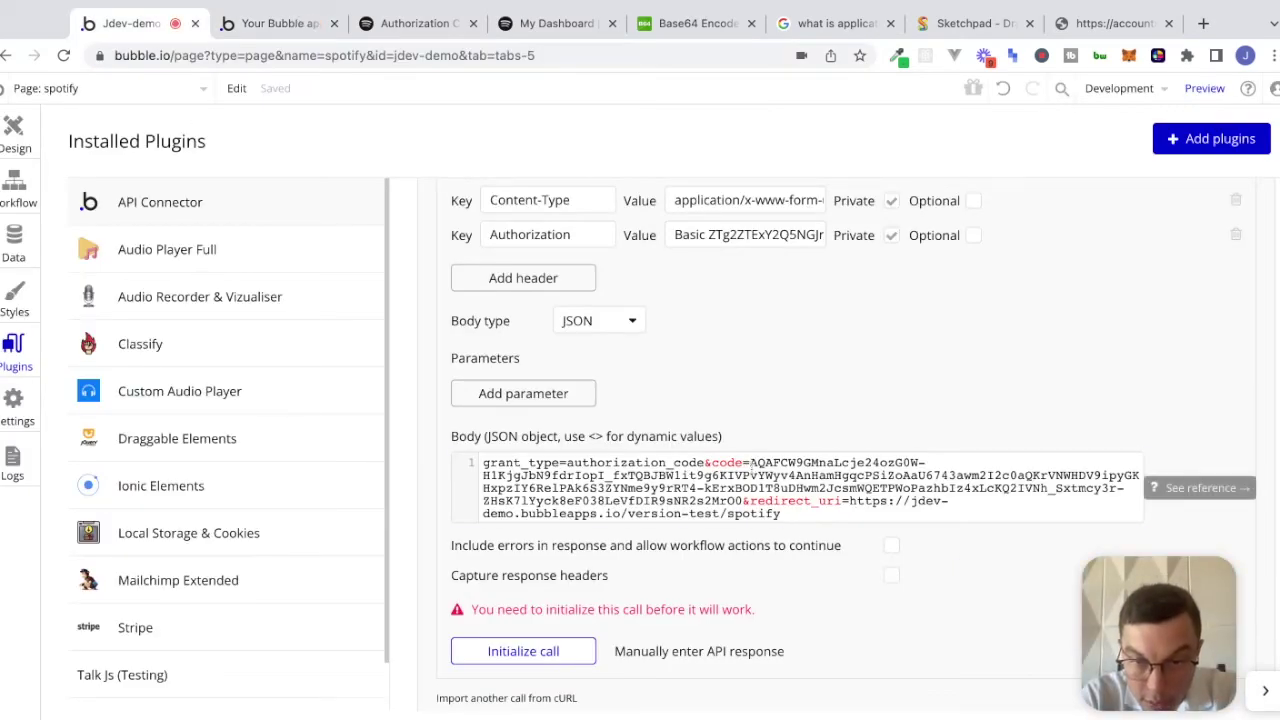
{"action": "left_click", "coordinate": [750, 463]}
{"action": "key", "text": "shift+Down"}
{"action": "key", "text": "shift+Down"}
{"action": "key", "text": "shift+Down"}
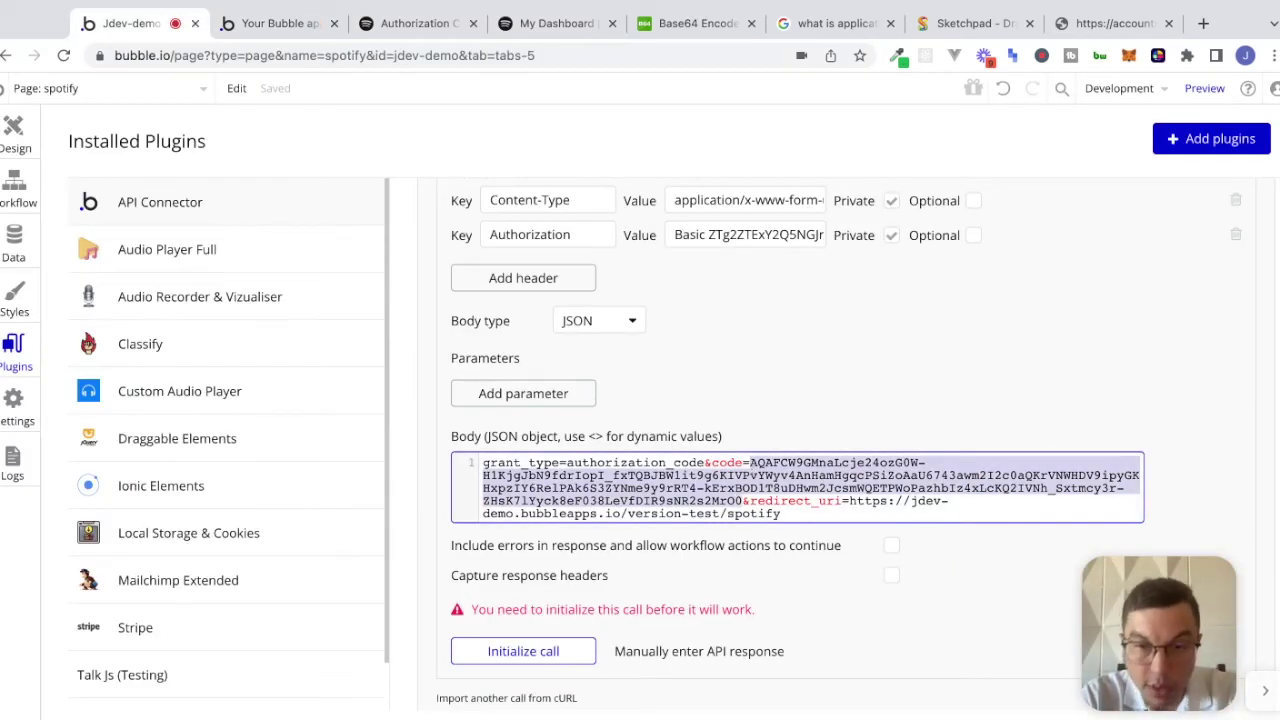
{"action": "key", "text": "ctrl+v"}
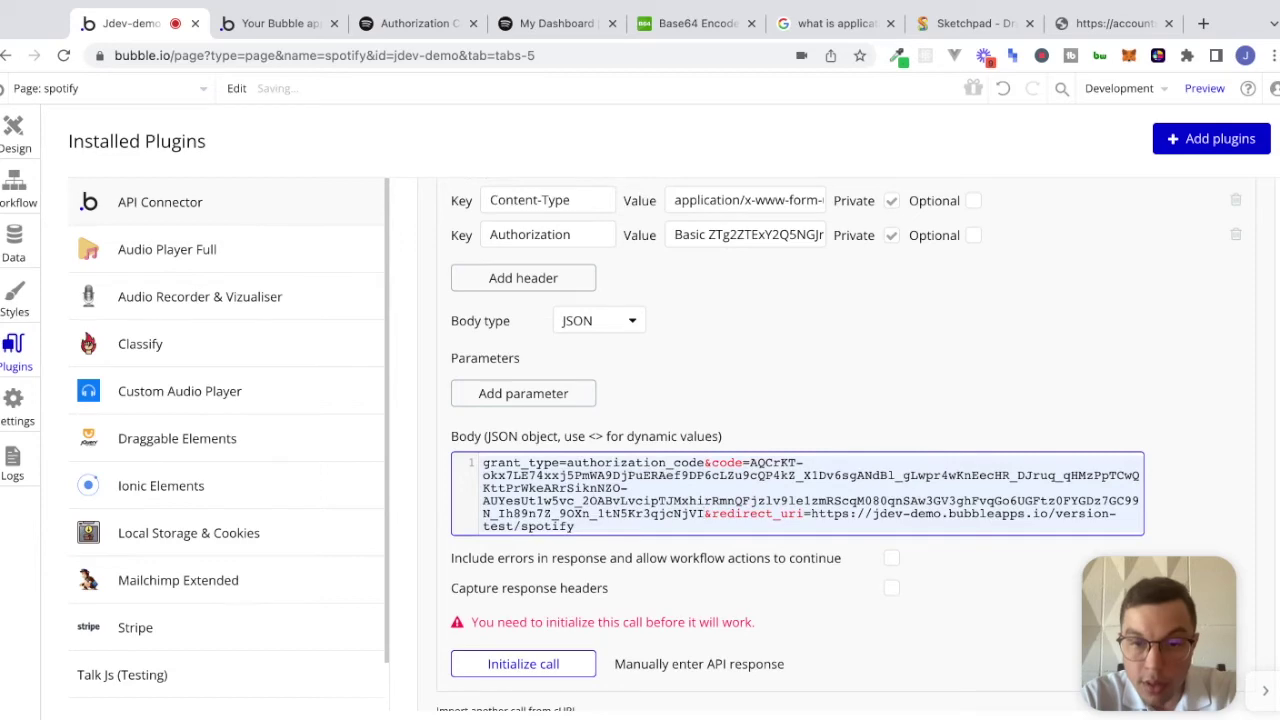
{"action": "left_click", "coordinate": [520, 664]}
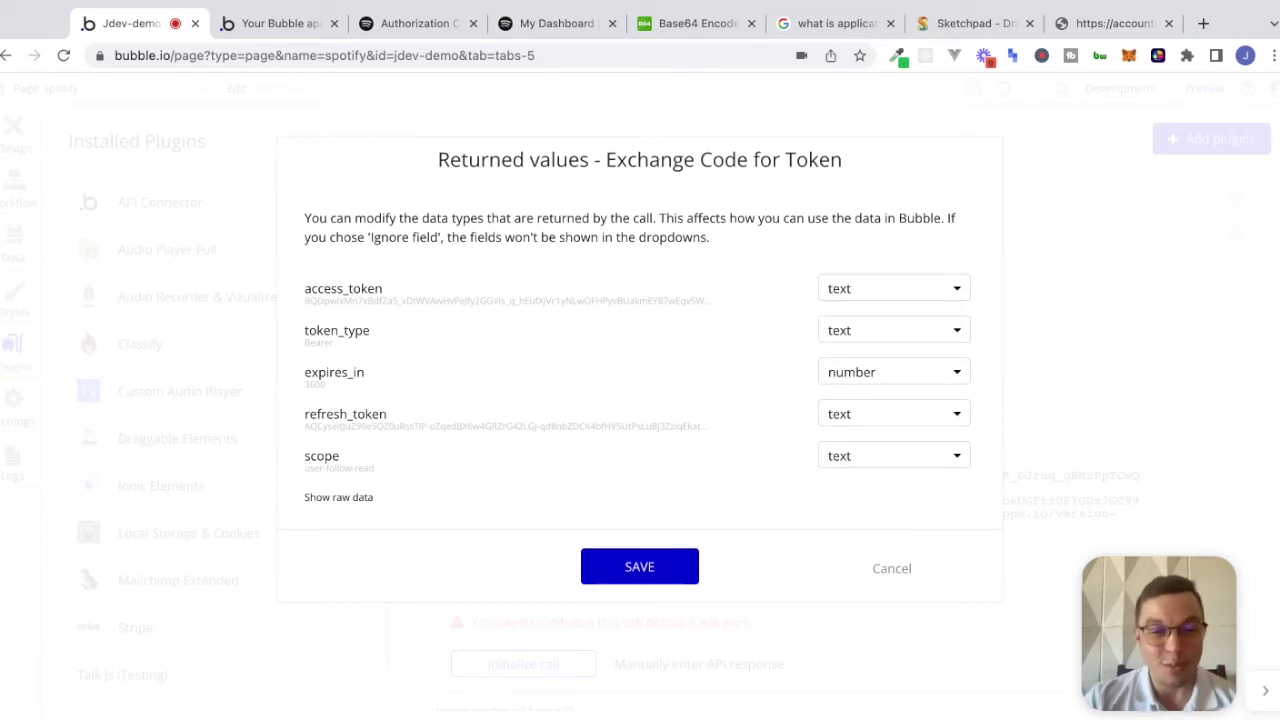
Show the raw data of the returned values and examine the access token, token type, expiry, refresh token and scope
{"action": "left_click", "coordinate": [365, 497]}
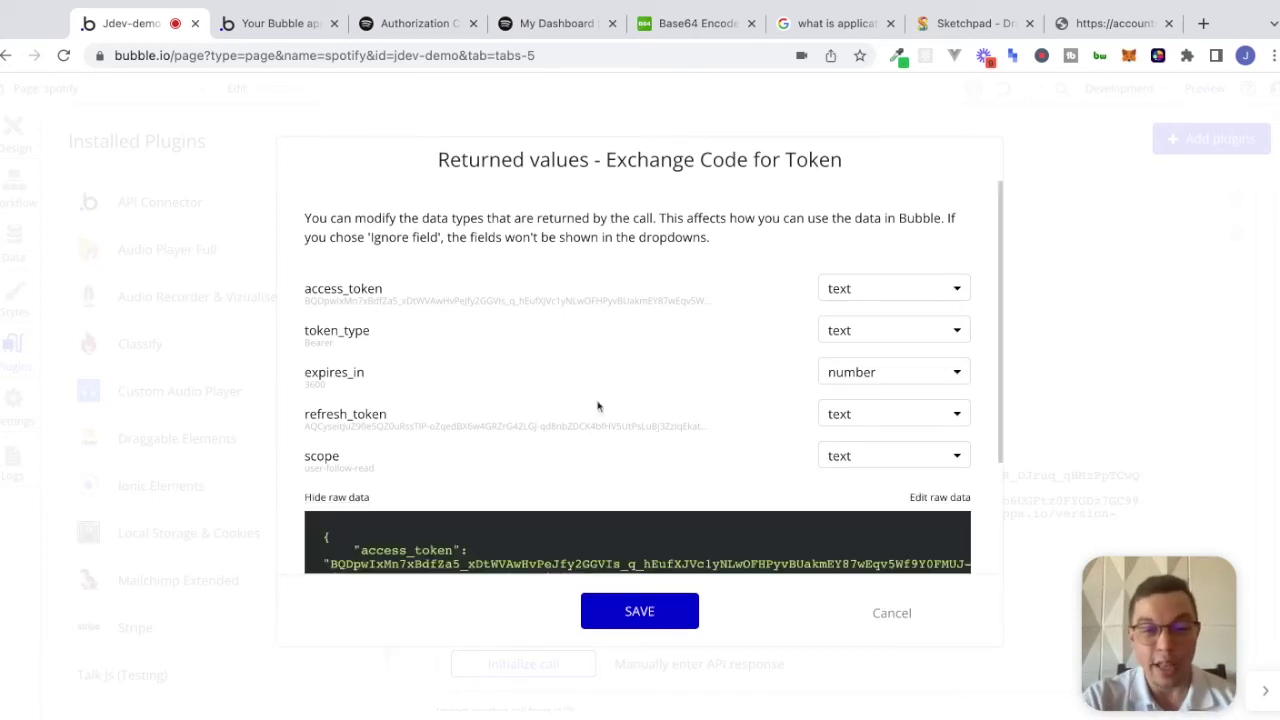
{"action": "scroll", "coordinate": [597, 403], "scroll_direction": "down", "scroll_amount": 3}
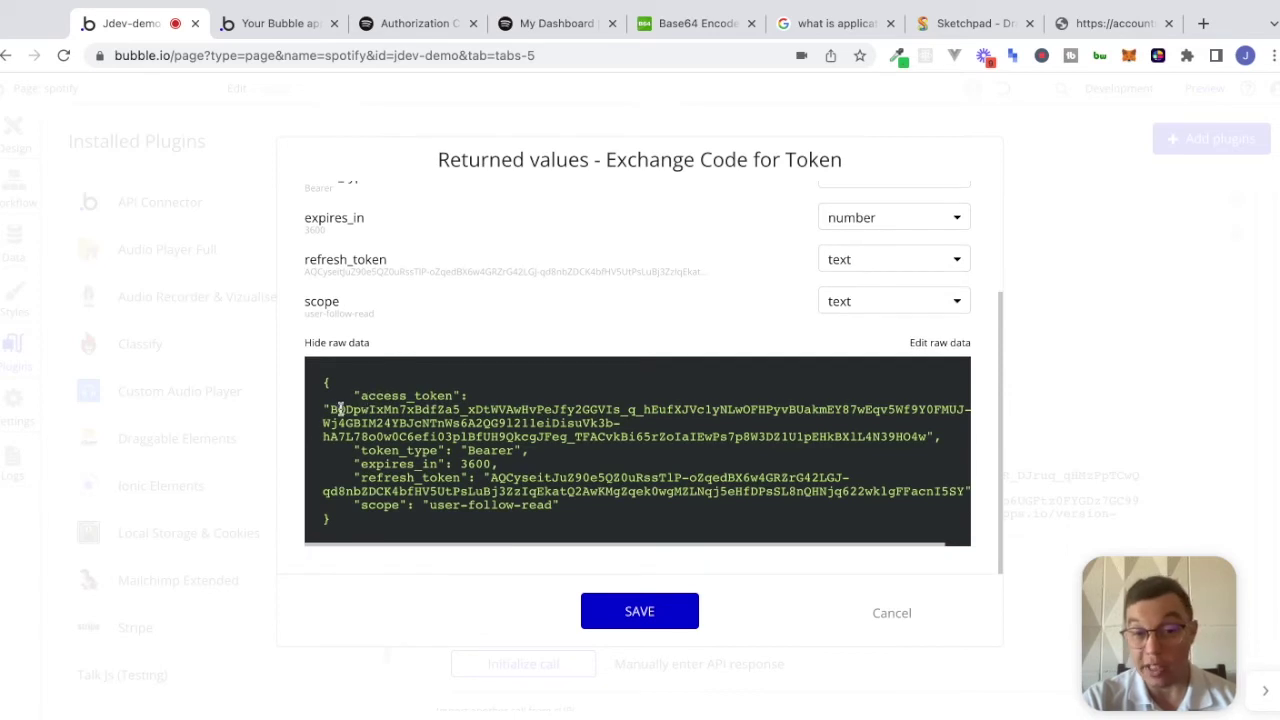
{"action": "left_click_drag", "start_coordinate": [328, 410], "coordinate": [537, 428]}
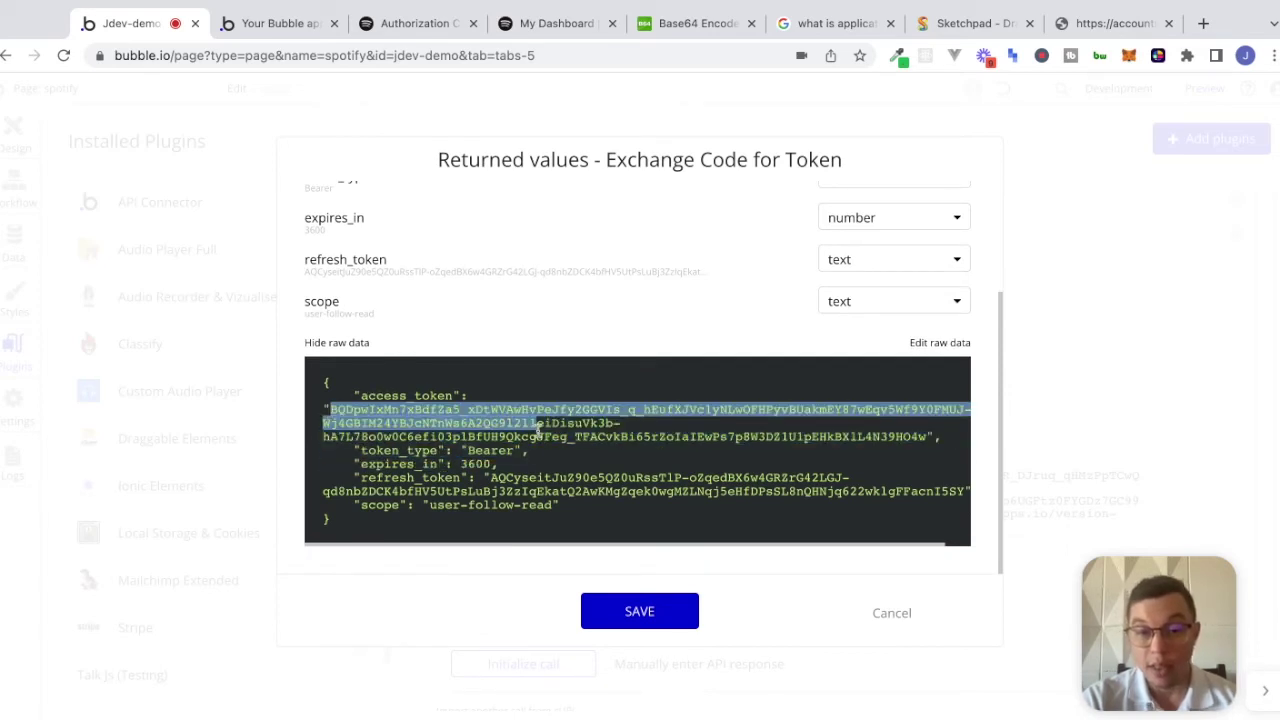
{"action": "left_click", "coordinate": [476, 452]}
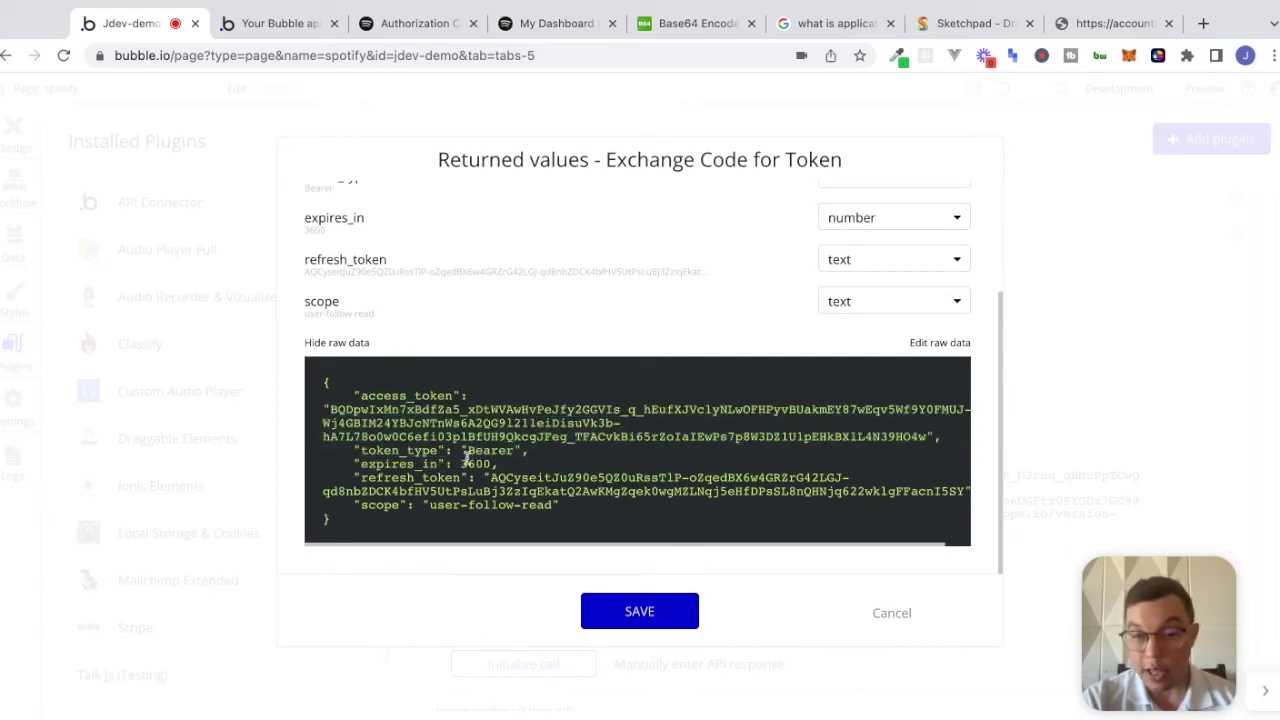
{"action": "double_click", "coordinate": [466, 464]}
{"action": "left_click", "coordinate": [484, 465]}
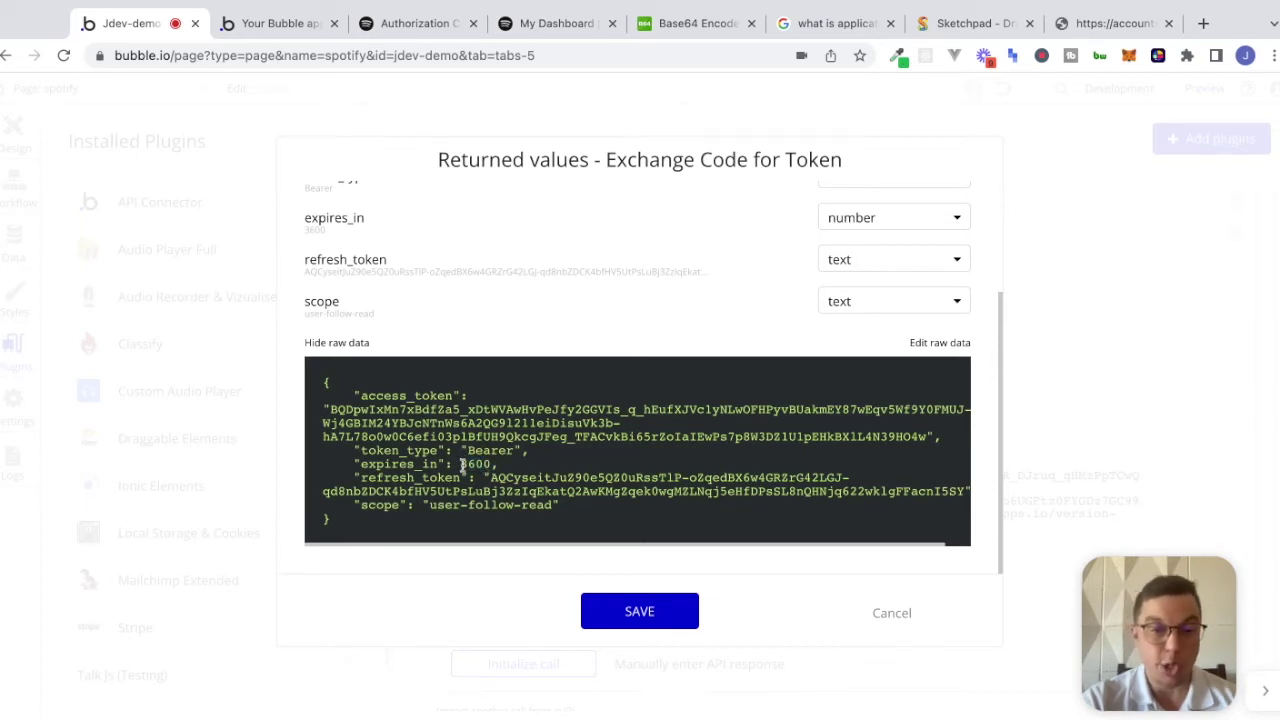
{"action": "left_click_drag", "start_coordinate": [492, 478], "coordinate": [558, 505]}
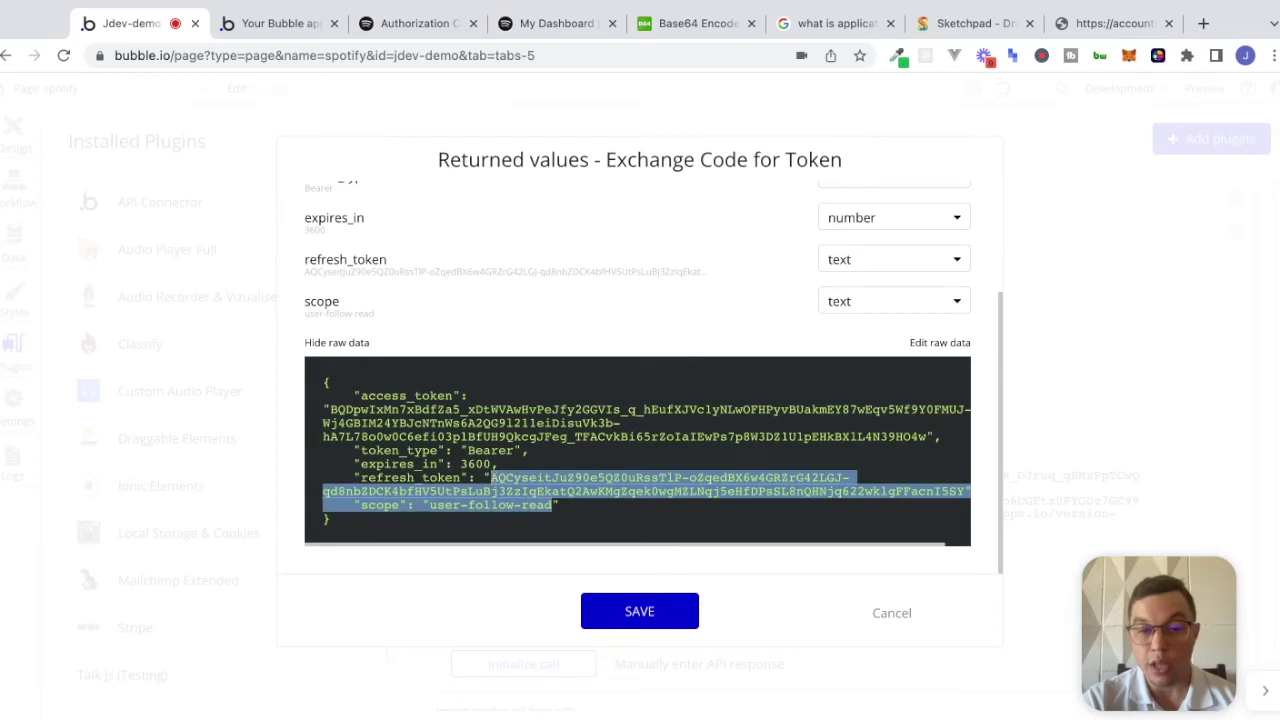
{"action": "left_click", "coordinate": [516, 505]}
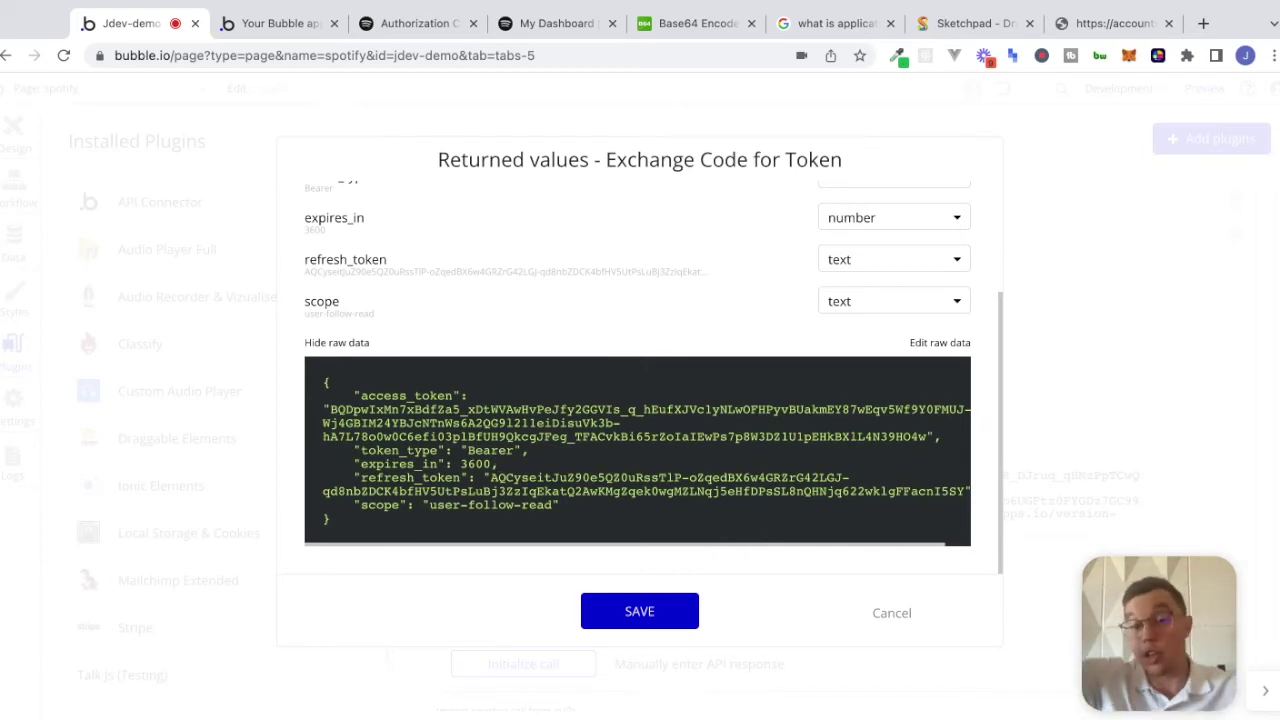
{"action": "mouse_move", "coordinate": [428, 503]}
{"action": "left_mouse_down"}
{"action": "mouse_move", "coordinate": [552, 505]}
{"action": "mouse_move", "coordinate": [443, 490]}
{"action": "mouse_move", "coordinate": [430, 504]}
{"action": "left_mouse_up"}
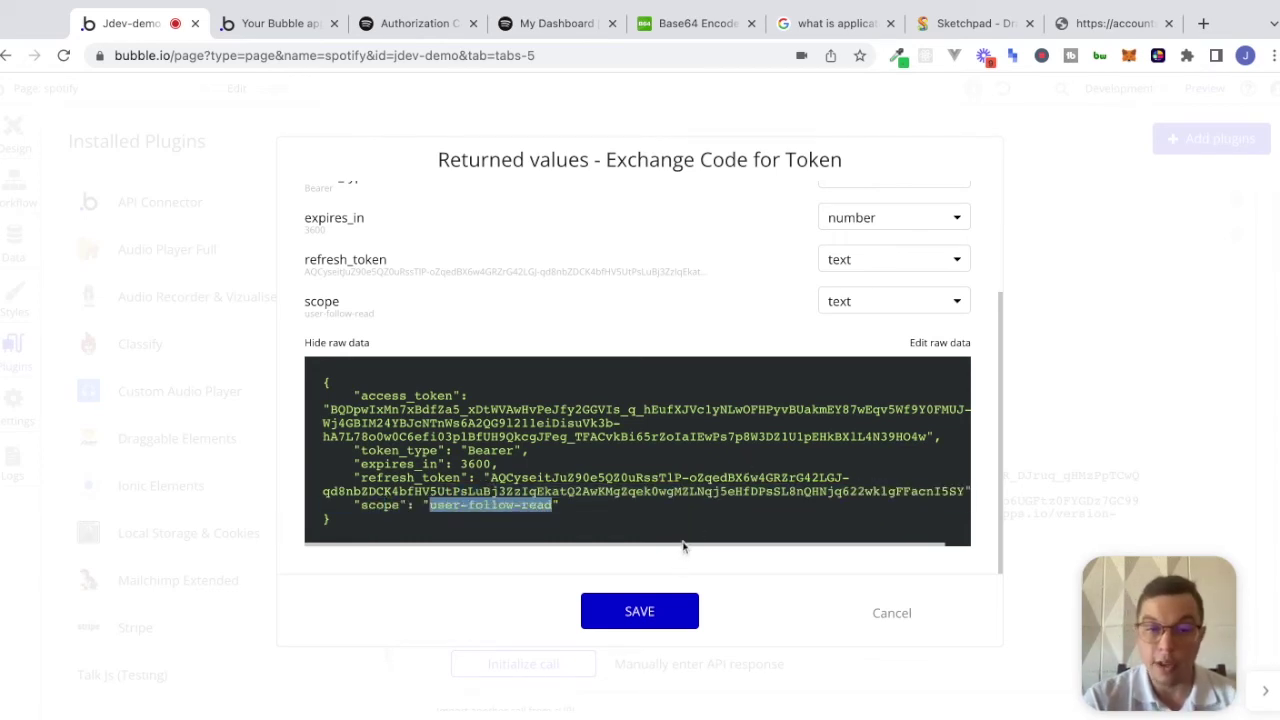
Save the returned values of the Exchange Code for Token call and collapse that call
{"action": "left_click", "coordinate": [714, 488]}
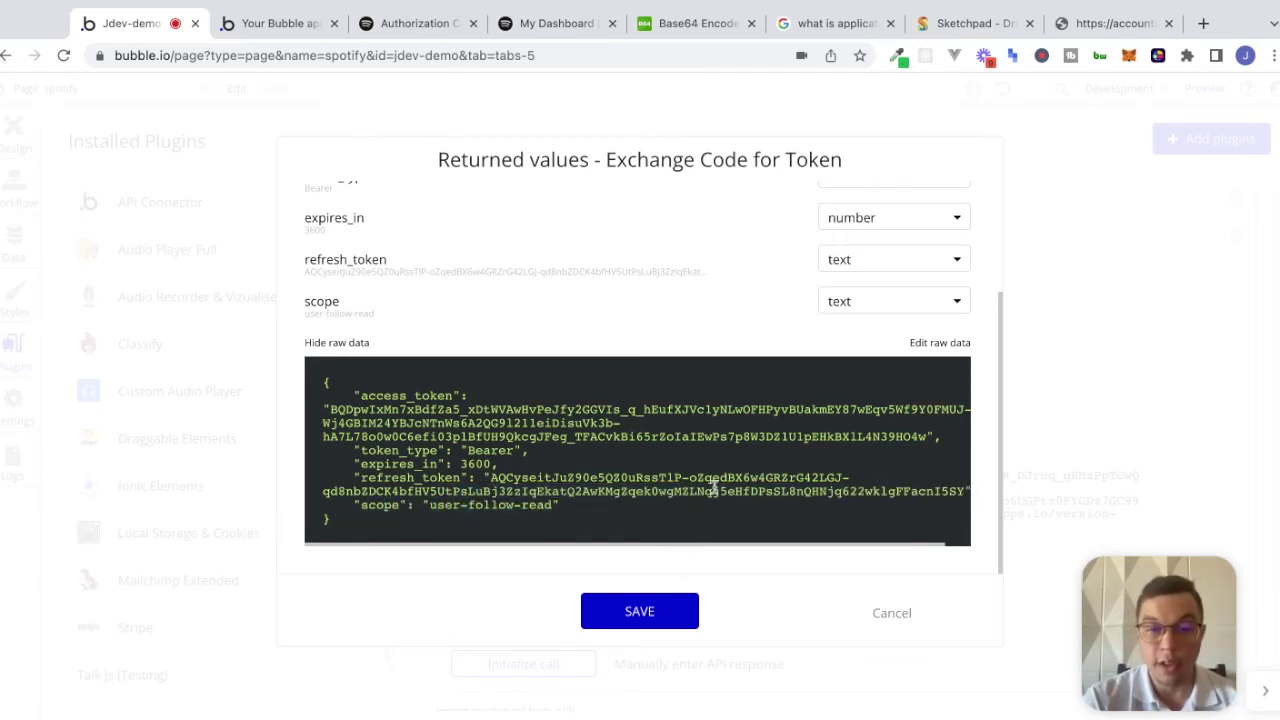
{"action": "left_click", "coordinate": [655, 622]}
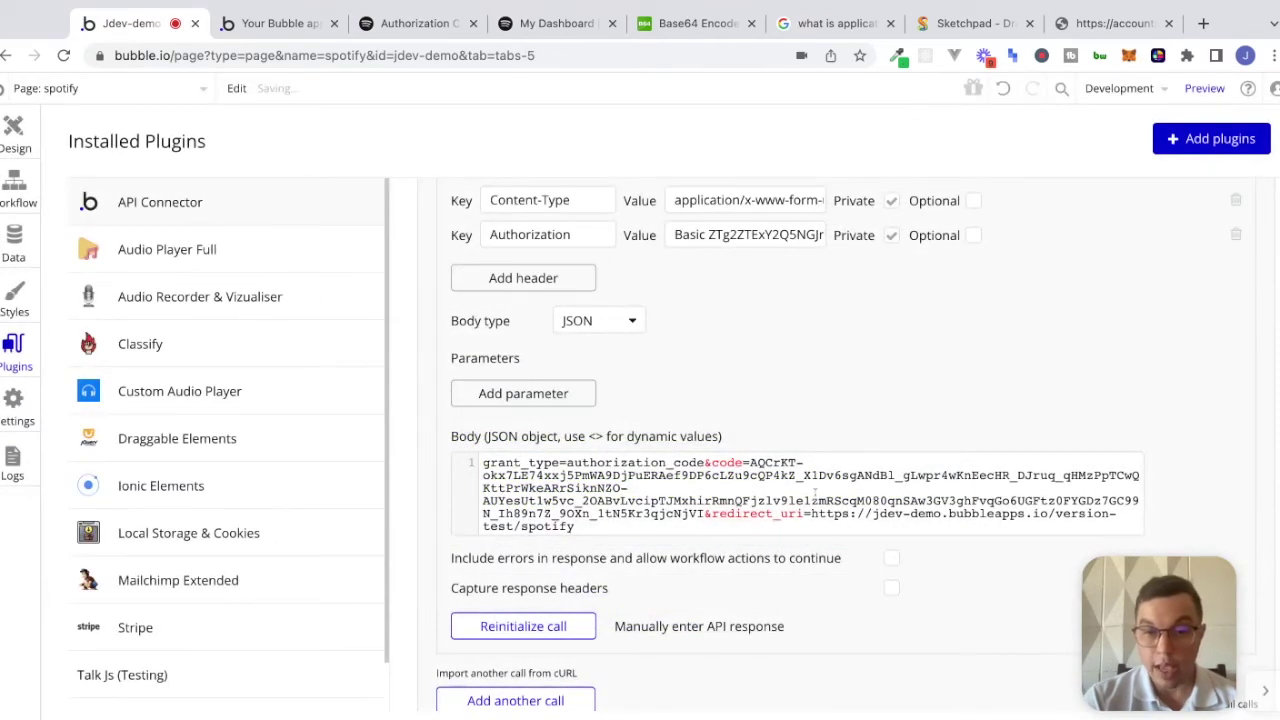
{"action": "scroll", "coordinate": [815, 495], "scroll_direction": "up", "scroll_amount": 2}
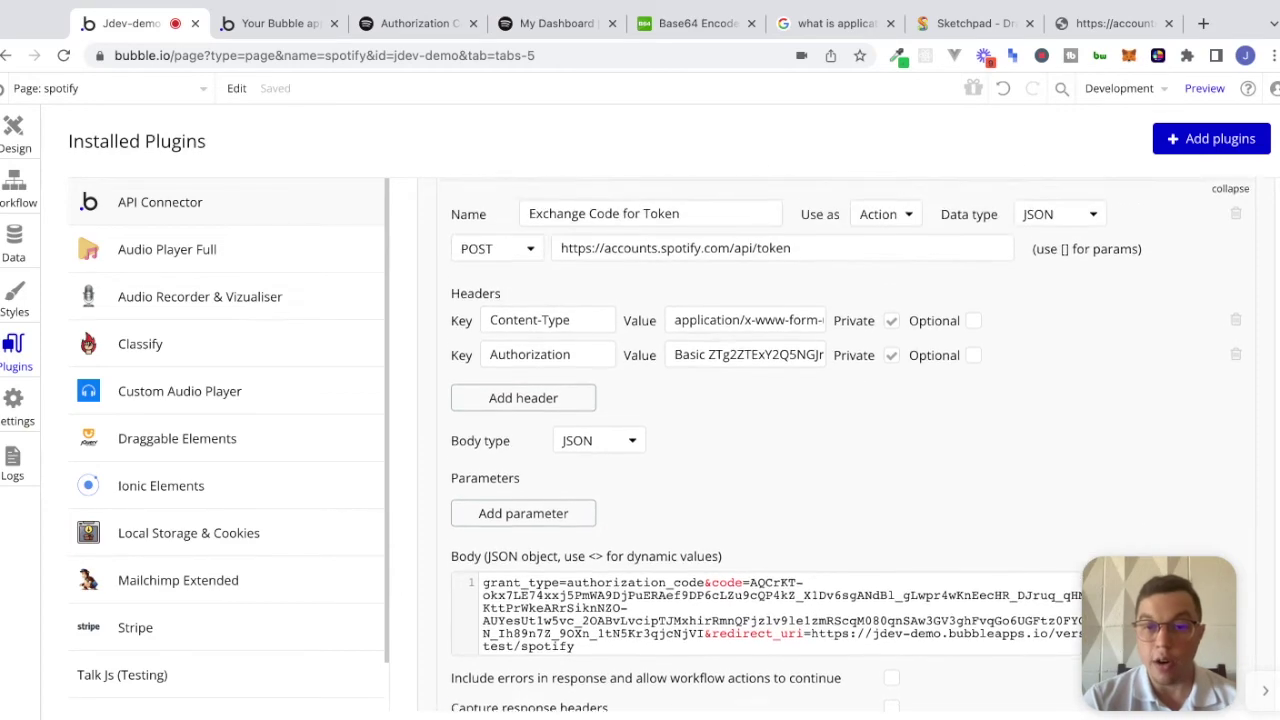
{"action": "scroll", "coordinate": [839, 444], "scroll_direction": "up", "scroll_amount": 1}
{"action": "scroll", "coordinate": [839, 444], "scroll_direction": "down", "scroll_amount": 1}
{"action": "scroll", "coordinate": [839, 444], "scroll_direction": "up", "scroll_amount": 1}
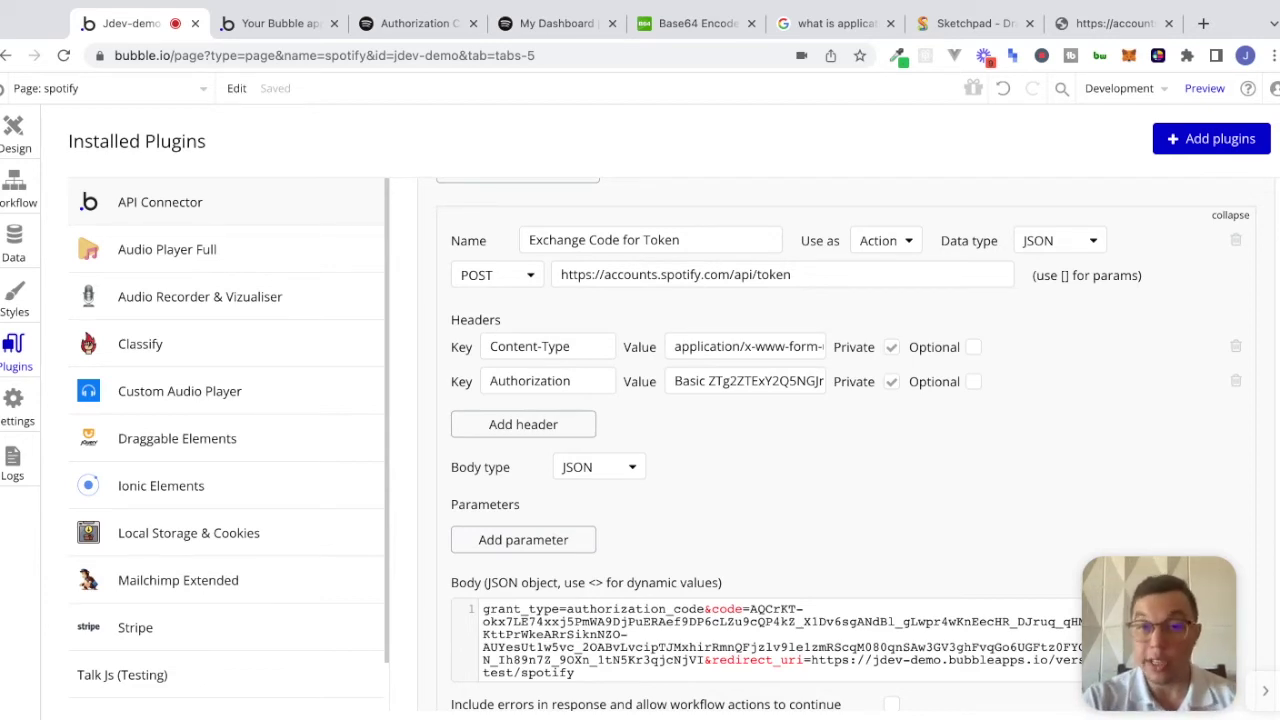
{"action": "left_click", "coordinate": [1230, 218]}
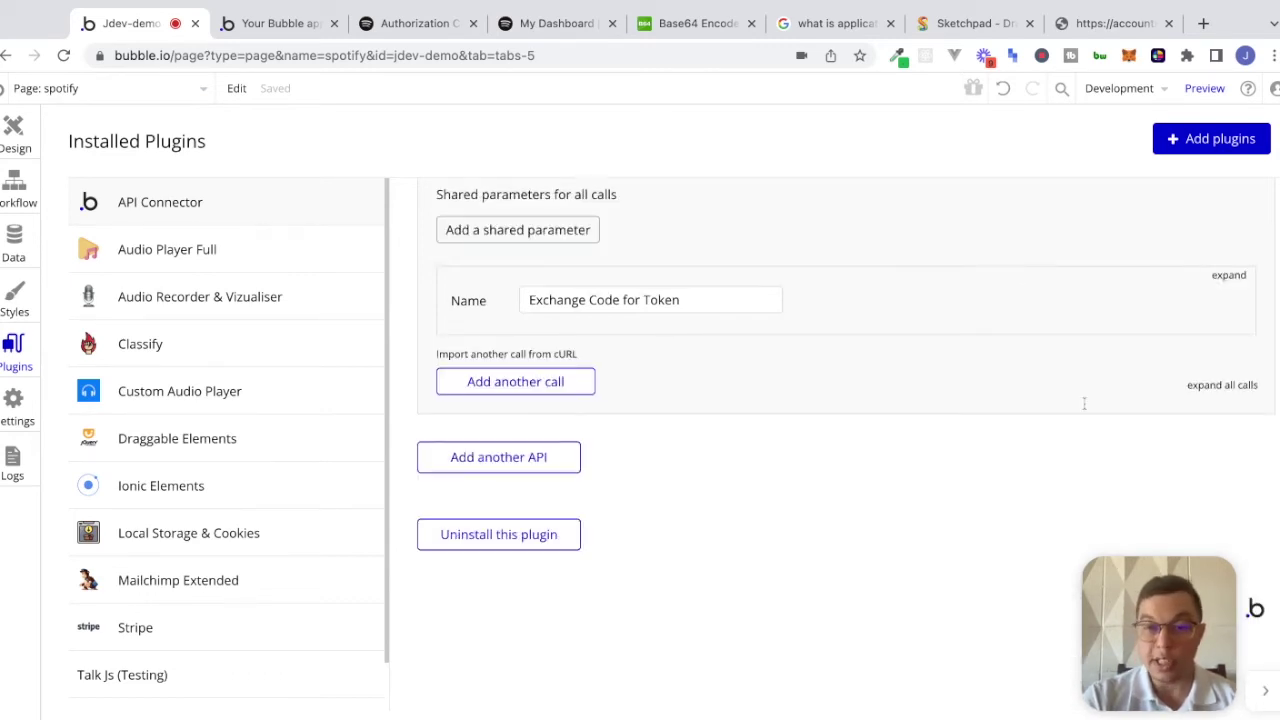
Switch to the Spotify developer documentation and open the Web API reference
{"action": "left_click", "coordinate": [485, 8]}
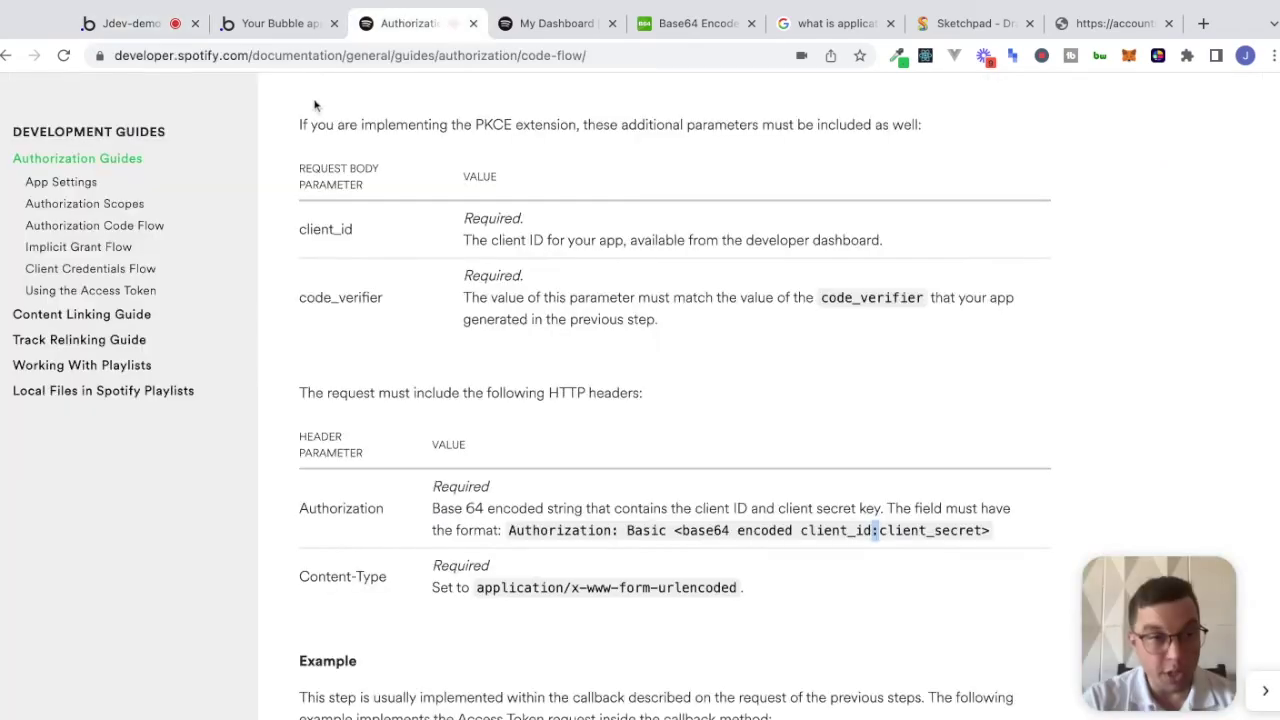
{"action": "scroll", "coordinate": [314, 106], "scroll_direction": "up", "scroll_amount": 4}
{"action": "scroll", "coordinate": [314, 107], "scroll_direction": "down", "scroll_amount": 9}
{"action": "scroll", "coordinate": [314, 108], "scroll_direction": "up", "scroll_amount": 10}
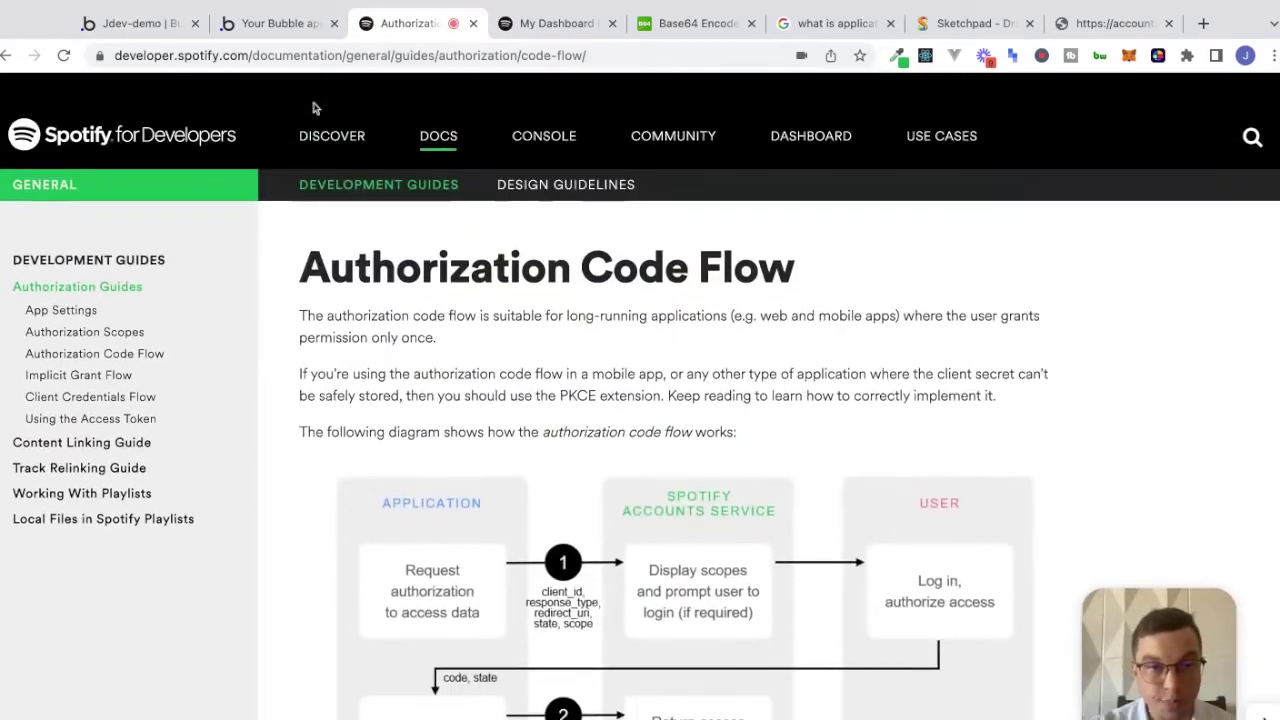
{"action": "mouse_move", "coordinate": [314, 110]}
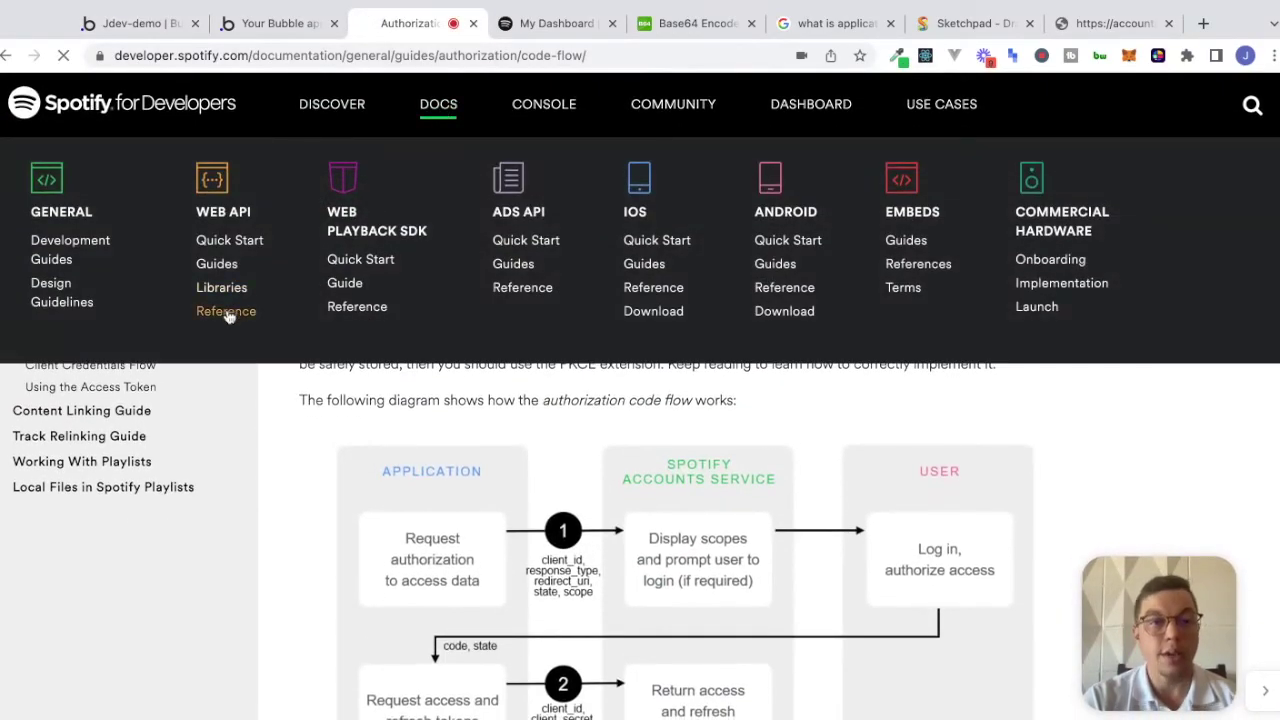
{"action": "left_click", "coordinate": [226, 312]}
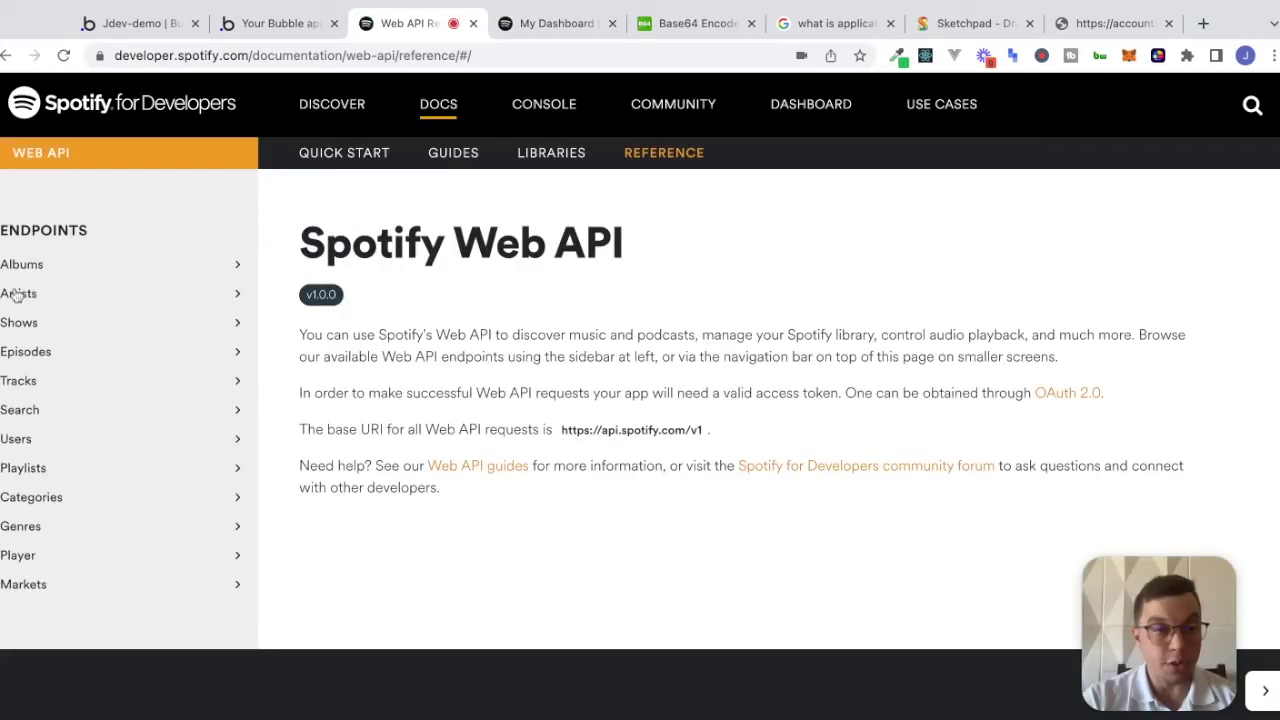
Open the Get Followed Artists endpoint under Users and copy the request URL from its cURL sample
{"action": "left_click", "coordinate": [20, 438]}
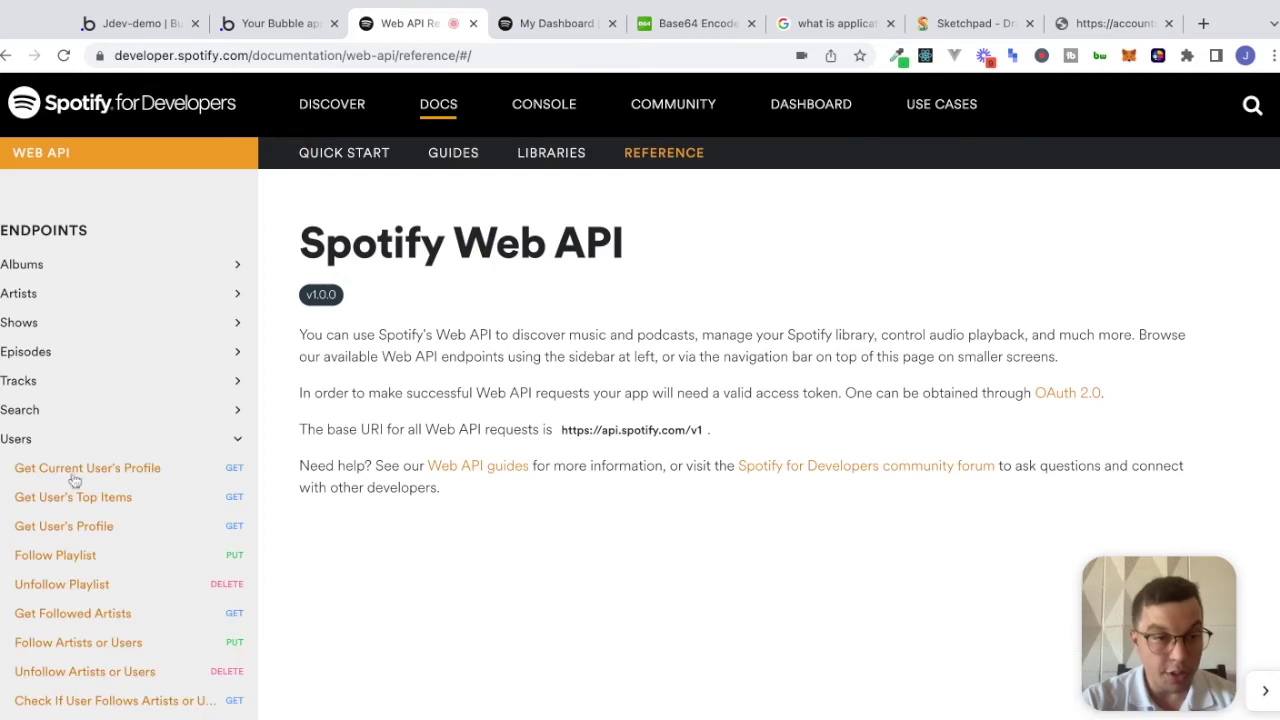
{"action": "scroll", "coordinate": [100, 535], "scroll_direction": "down", "scroll_amount": 1}
{"action": "scroll", "coordinate": [91, 643], "scroll_direction": "down", "scroll_amount": 2}
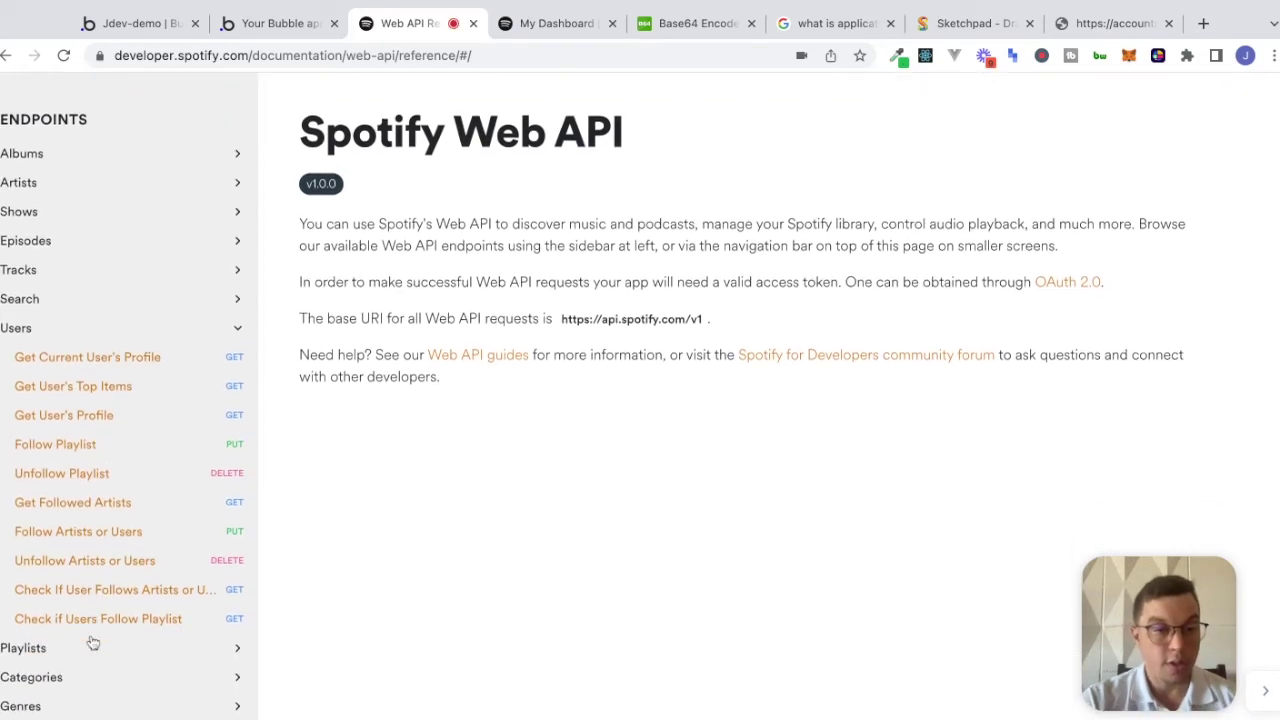
{"action": "left_click", "coordinate": [100, 490]}
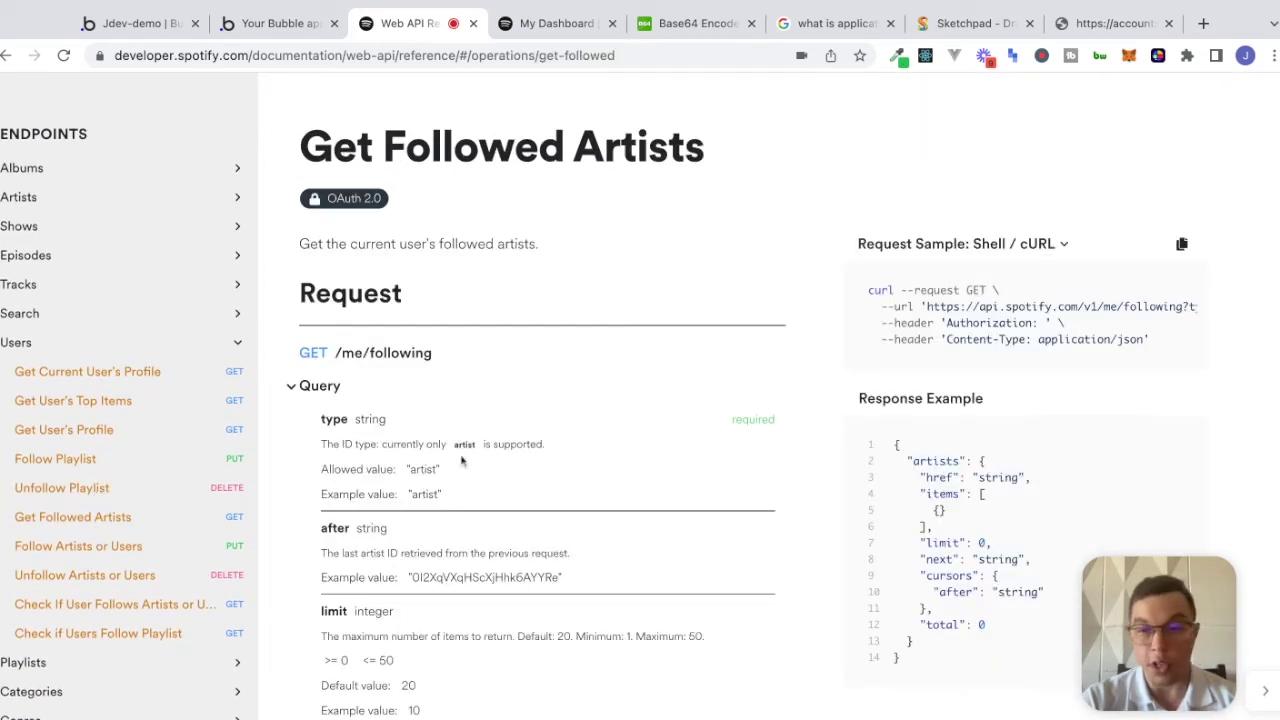
{"action": "left_click_drag", "start_coordinate": [926, 307], "coordinate": [1179, 308]}
{"action": "key", "text": "ctrl+c"}
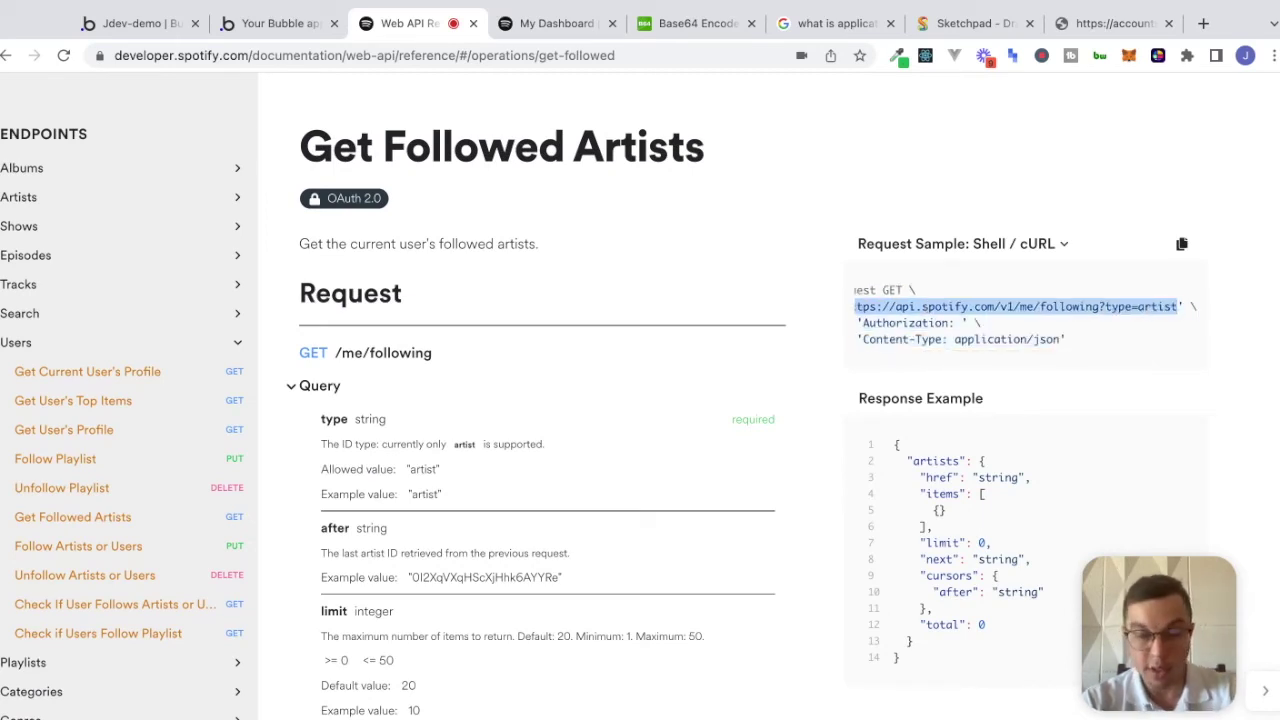
Add another call to the Spotify API in Bubble's API Connector and name it Get Followed Artists
{"action": "left_click", "coordinate": [159, 30]}
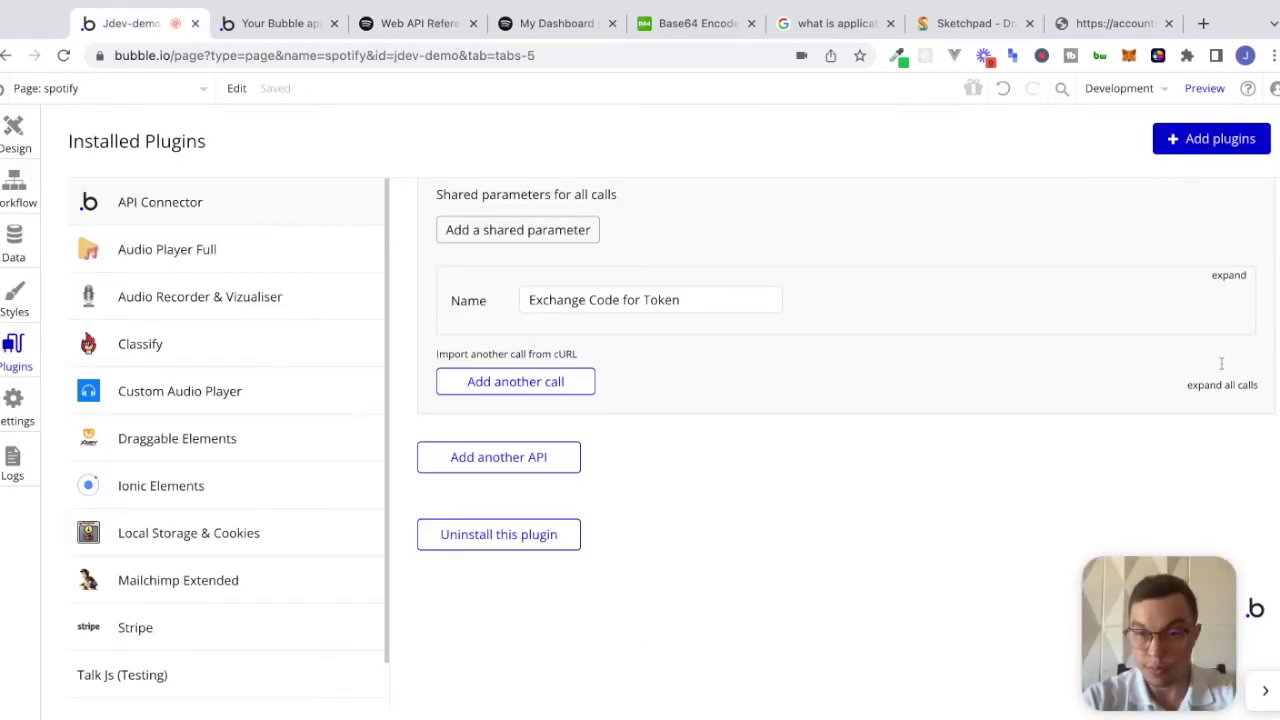
{"action": "left_click", "coordinate": [588, 386]}
{"action": "left_click", "coordinate": [637, 374]}
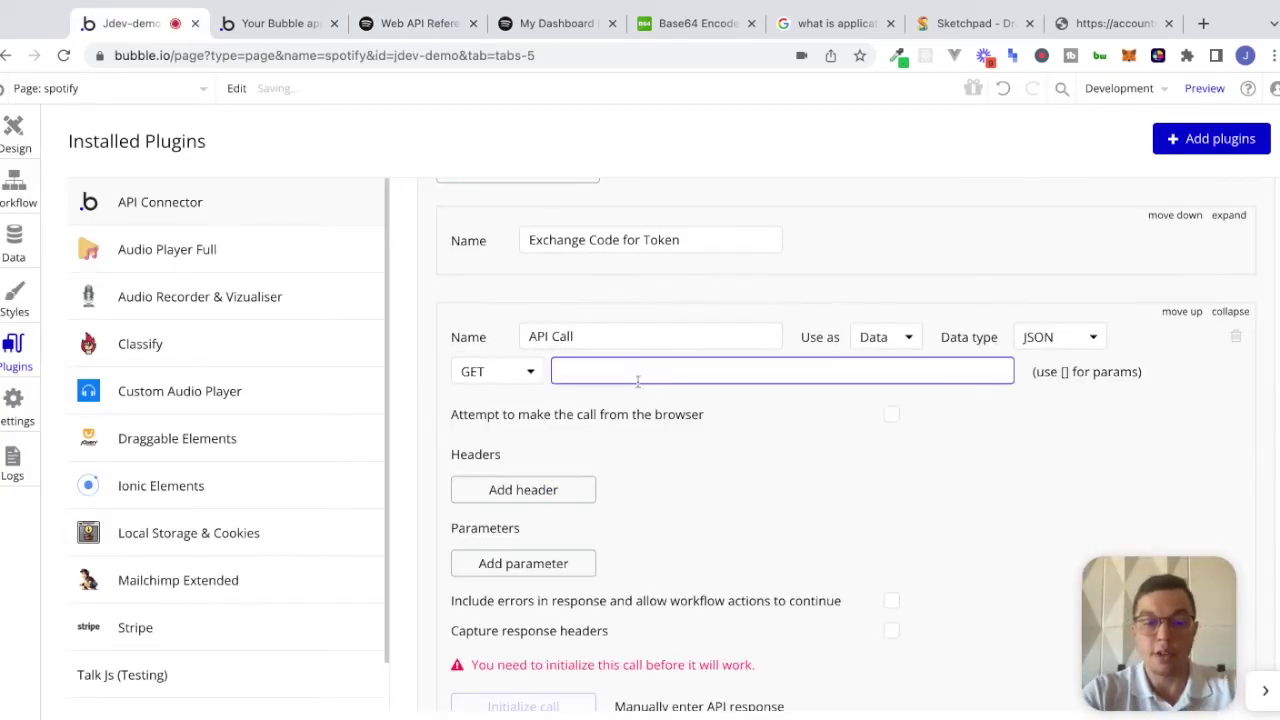
{"action": "triple_click", "coordinate": [650, 340]}
{"action": "type", "text": "Get Fol"}
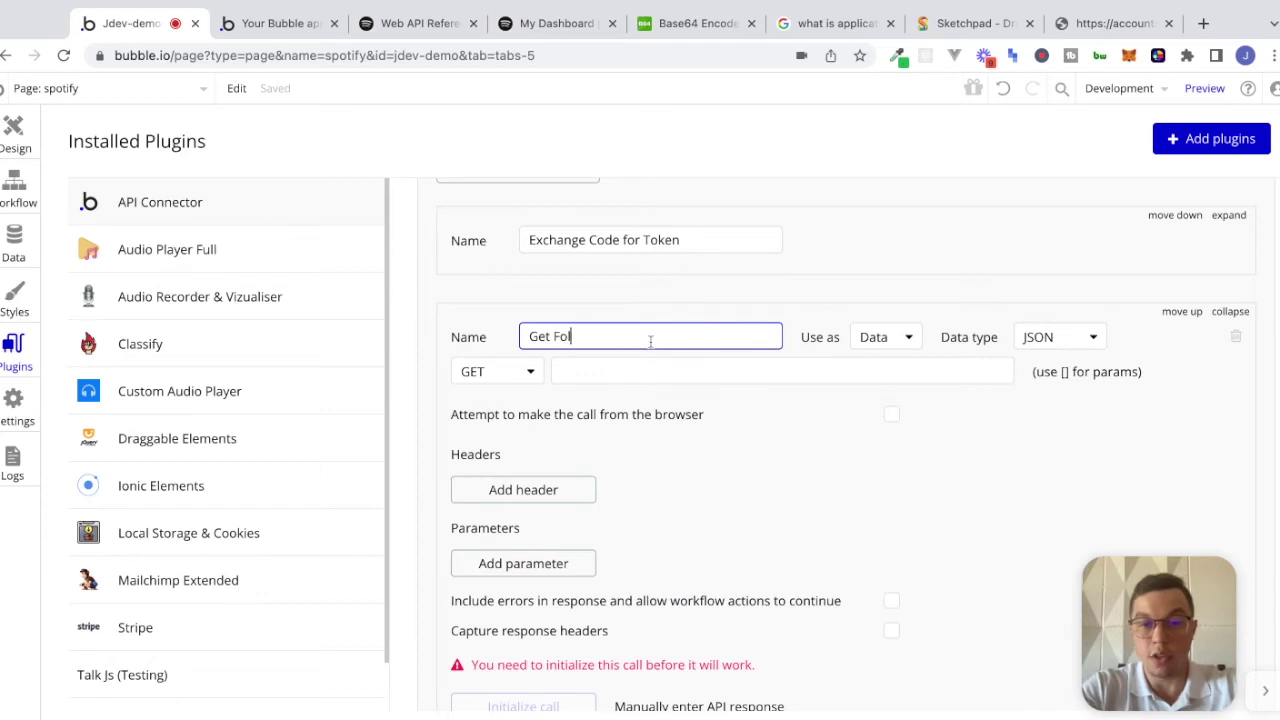
{"action": "type", "text": "lowed Artists"}
{"action": "left_click", "coordinate": [645, 370]}
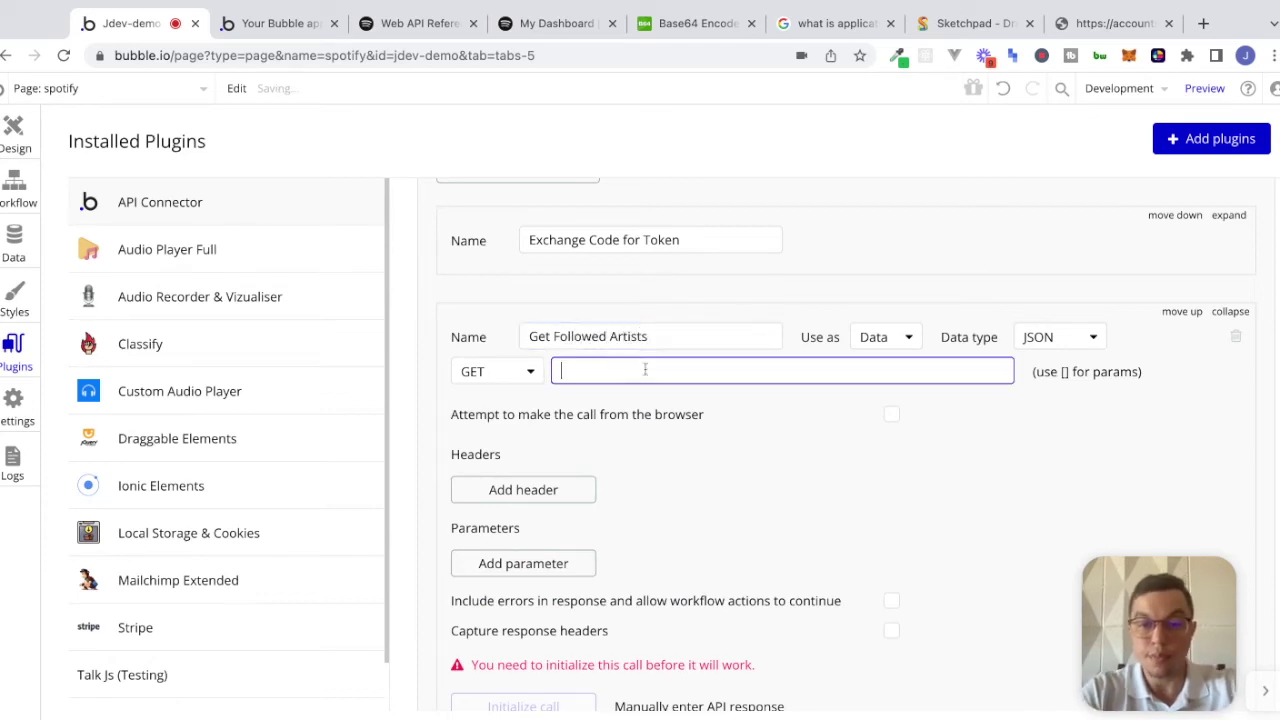
{"action": "left_click", "coordinate": [903, 339]}
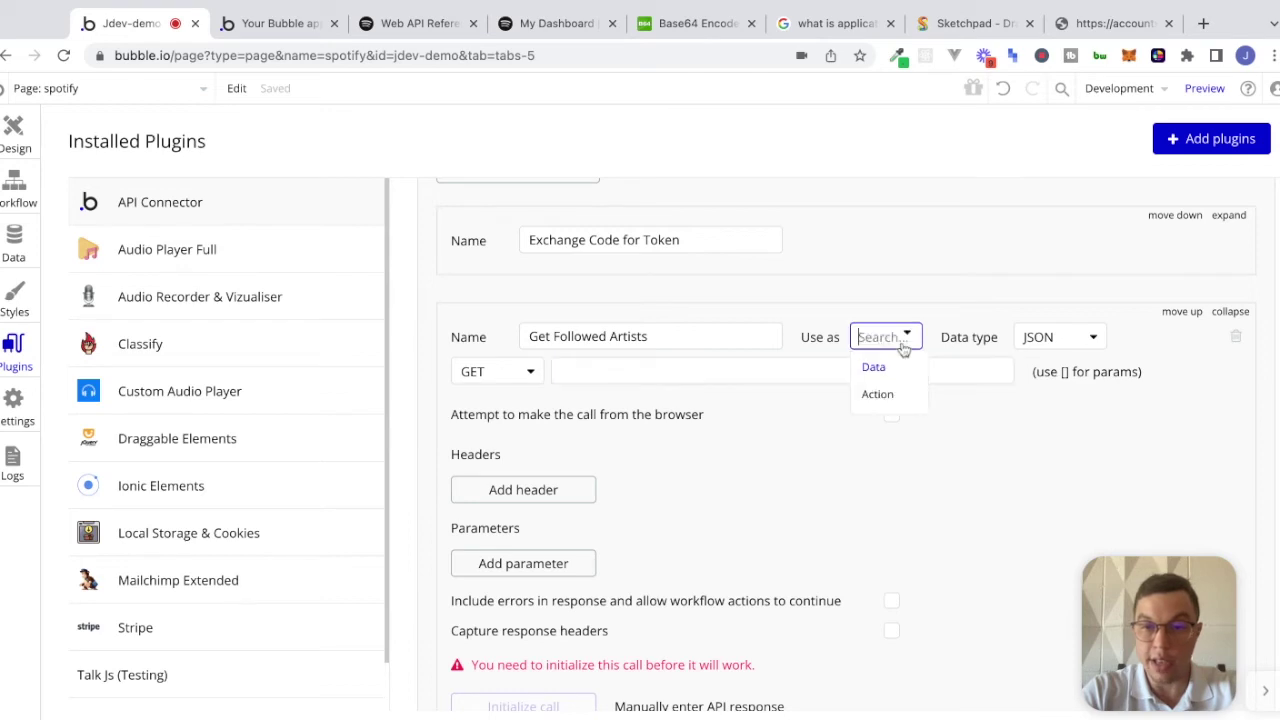
{"action": "left_click", "coordinate": [877, 396]}
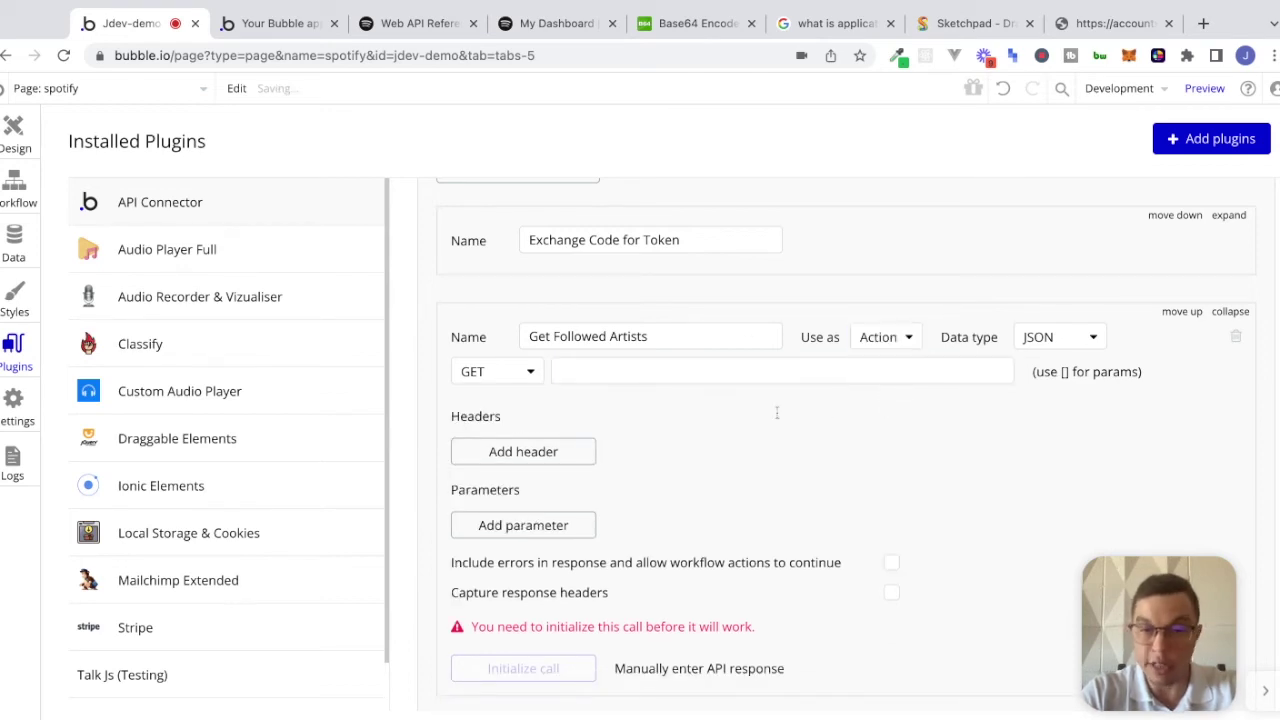
{"action": "left_click", "coordinate": [678, 376]}
{"action": "key", "text": "ctrl+v"}
{"action": "left_click", "coordinate": [958, 443]}
{"action": "scroll", "coordinate": [887, 388], "scroll_direction": "down", "scroll_amount": 2}
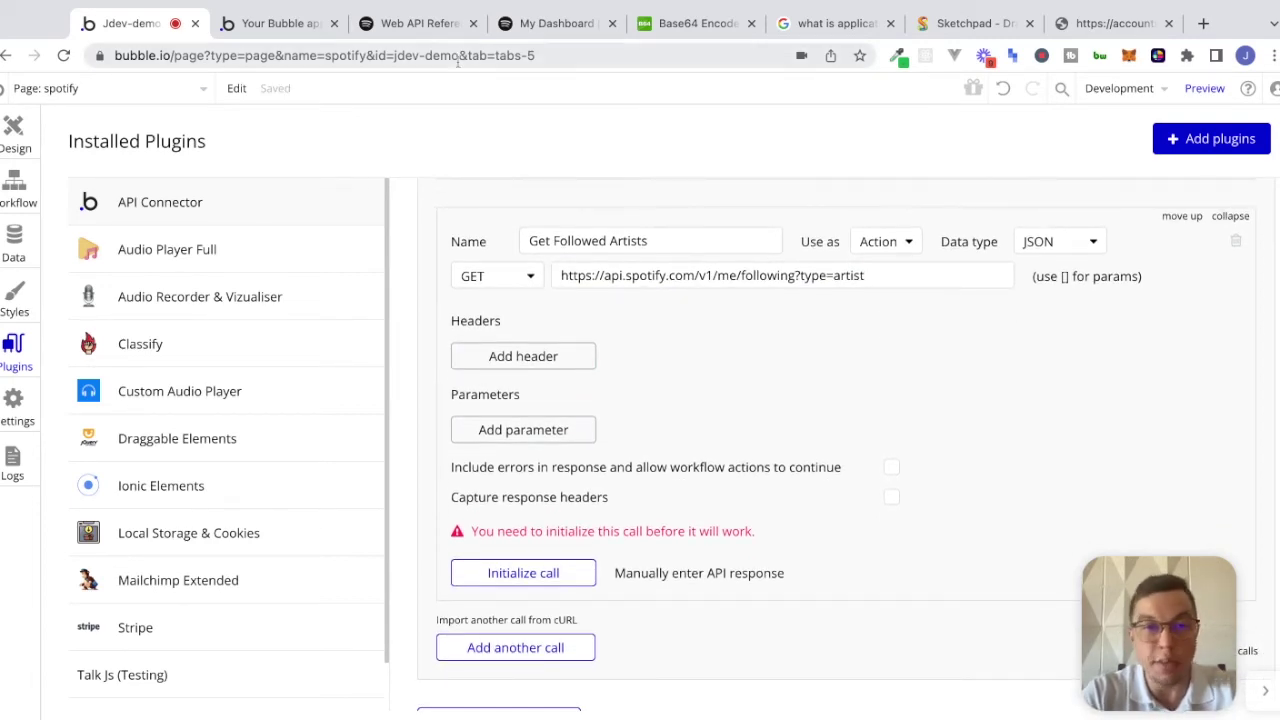
Check the headers in Spotify's request sample and add an Authorization header to the Get Followed Artists call
{"action": "left_click", "coordinate": [410, 23]}
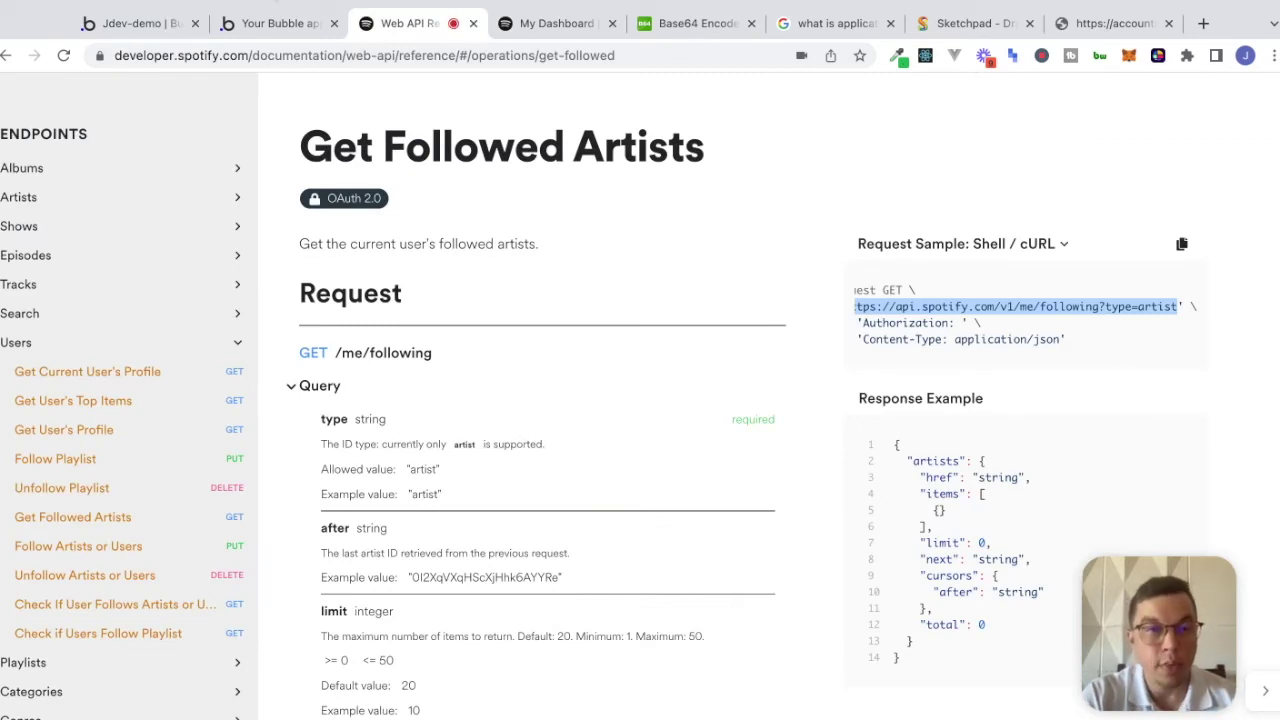
{"action": "left_click", "coordinate": [120, 23]}
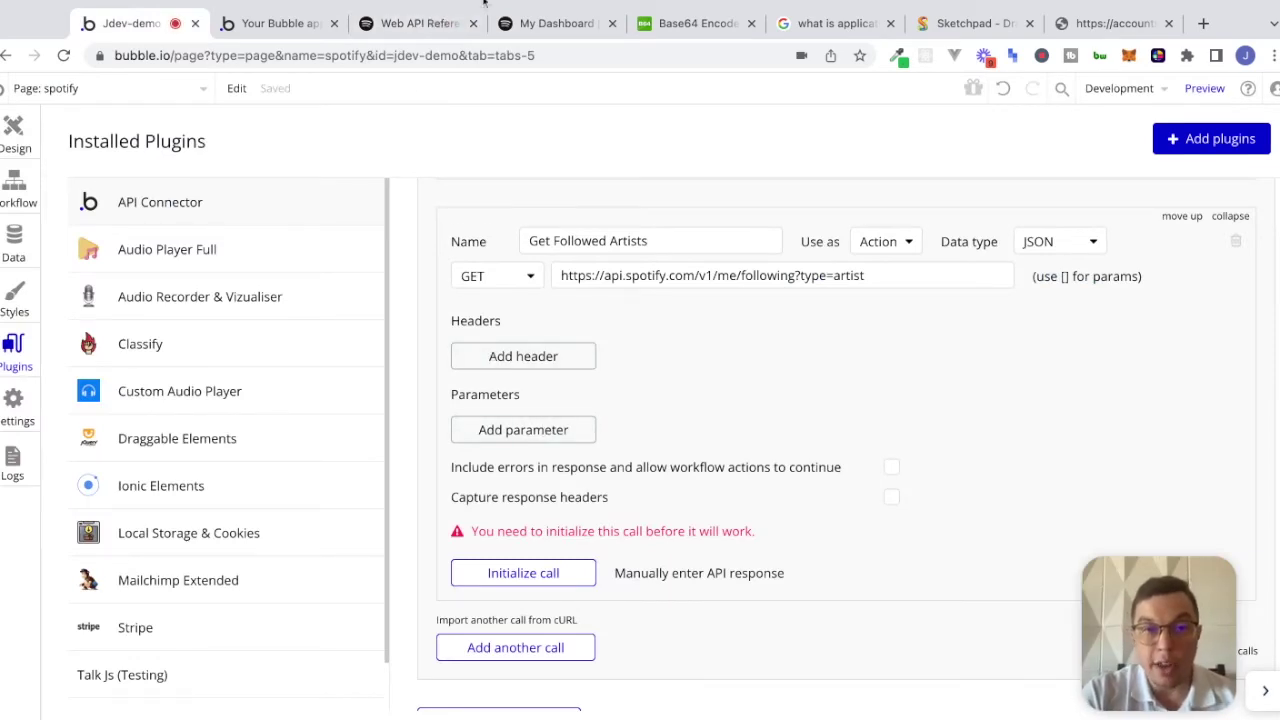
{"action": "left_click", "coordinate": [430, 23]}
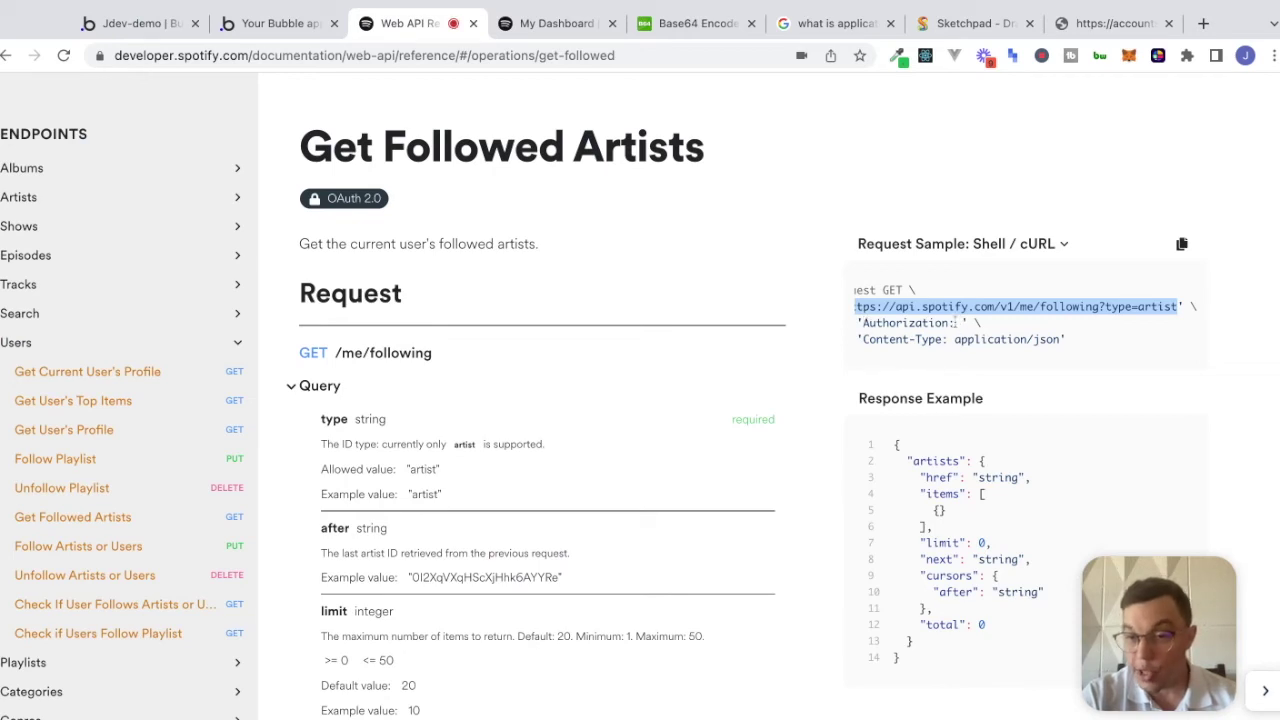
{"action": "left_click", "coordinate": [155, 25]}
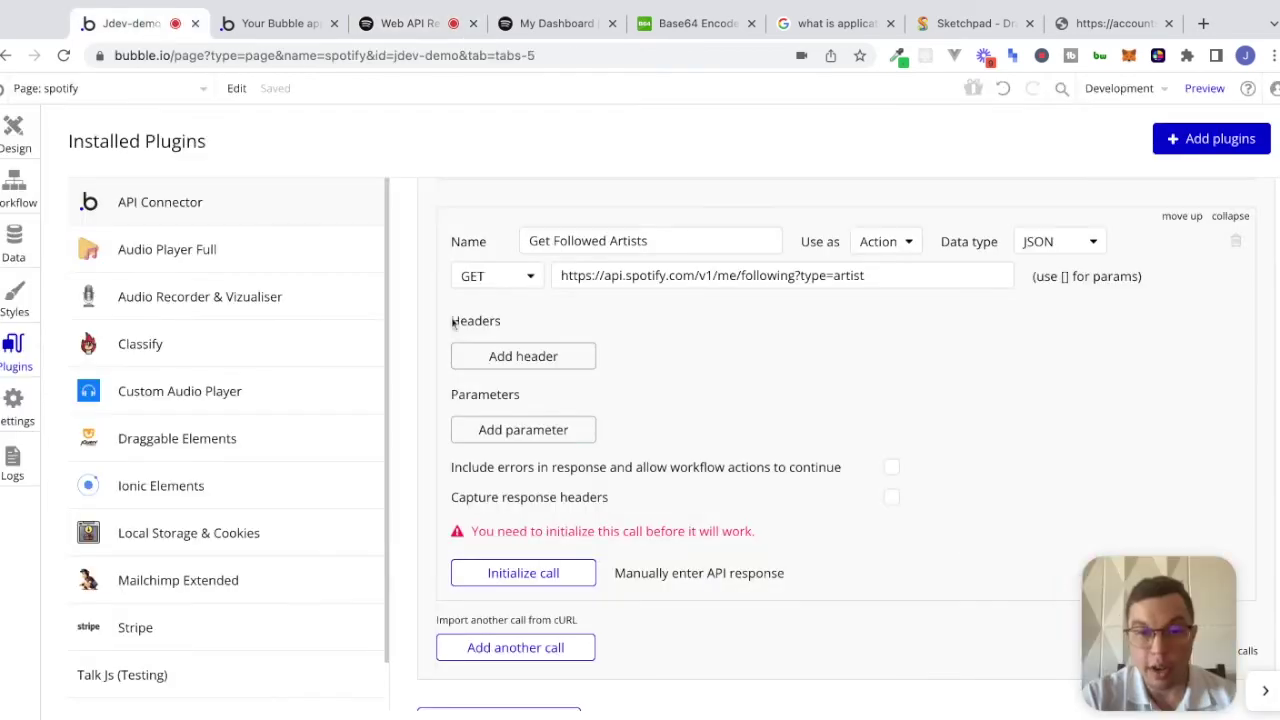
{"action": "left_click", "coordinate": [563, 364]}
{"action": "left_click", "coordinate": [563, 349]}
{"action": "type", "text": "Authorization"}
{"action": "key", "text": "Tab"}
Copy the access token from the stored API response of the Exchange Code for Token call, leaving that response unchanged
{"action": "scroll", "coordinate": [870, 326], "scroll_direction": "up", "scroll_amount": 1}
{"action": "scroll", "coordinate": [870, 326], "scroll_direction": "up", "scroll_amount": 2}
{"action": "left_click", "coordinate": [1229, 344]}
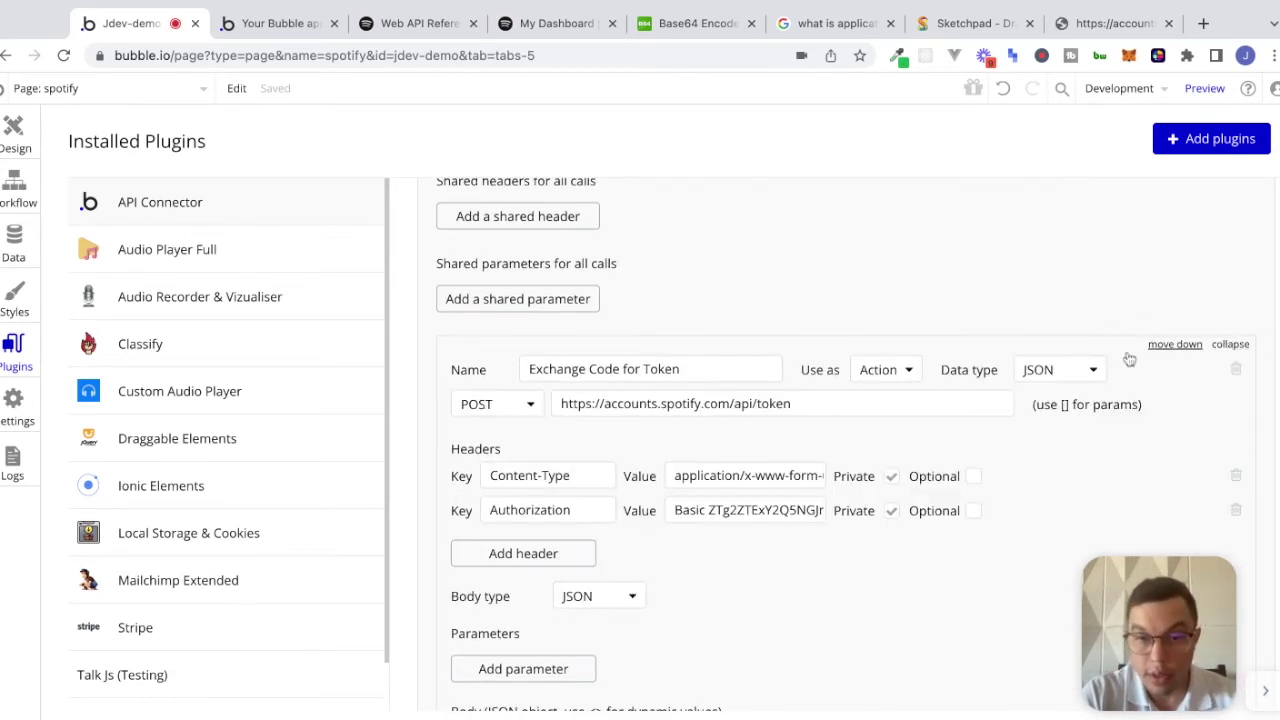
{"action": "scroll", "coordinate": [577, 610], "scroll_direction": "down", "scroll_amount": 2}
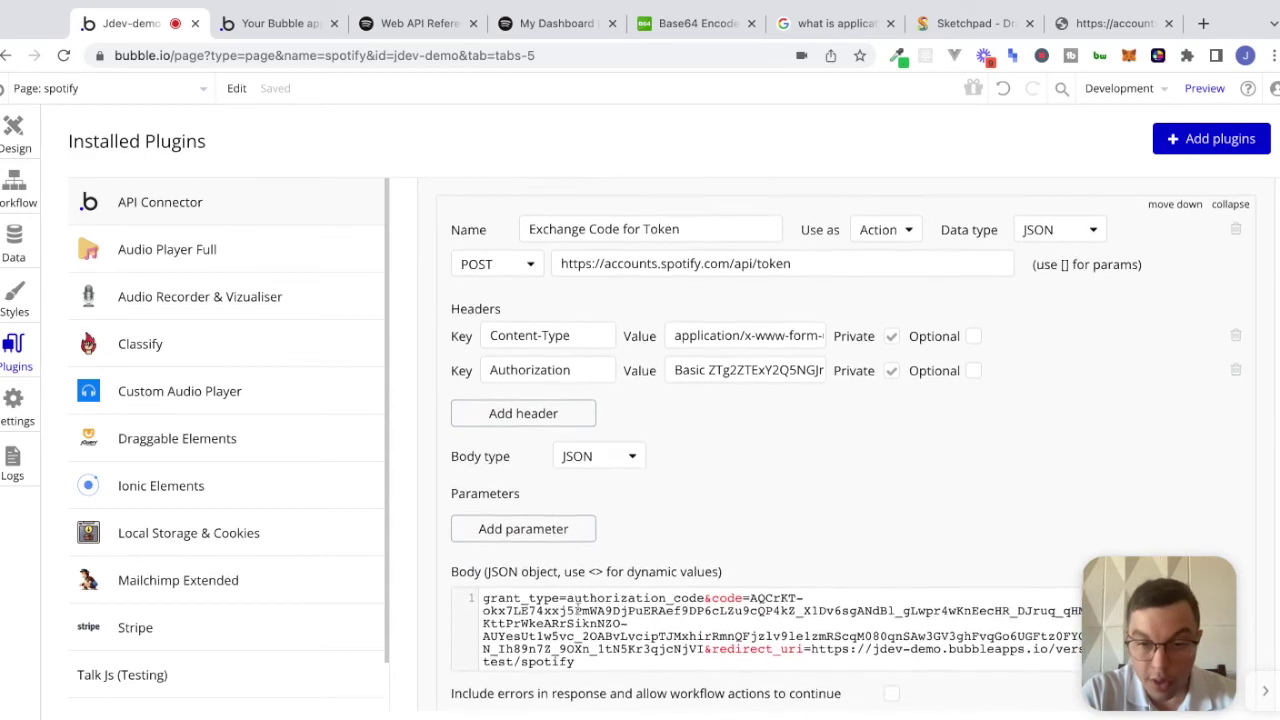
{"action": "scroll", "coordinate": [577, 610], "scroll_direction": "down", "scroll_amount": 2}
{"action": "left_click", "coordinate": [676, 584]}
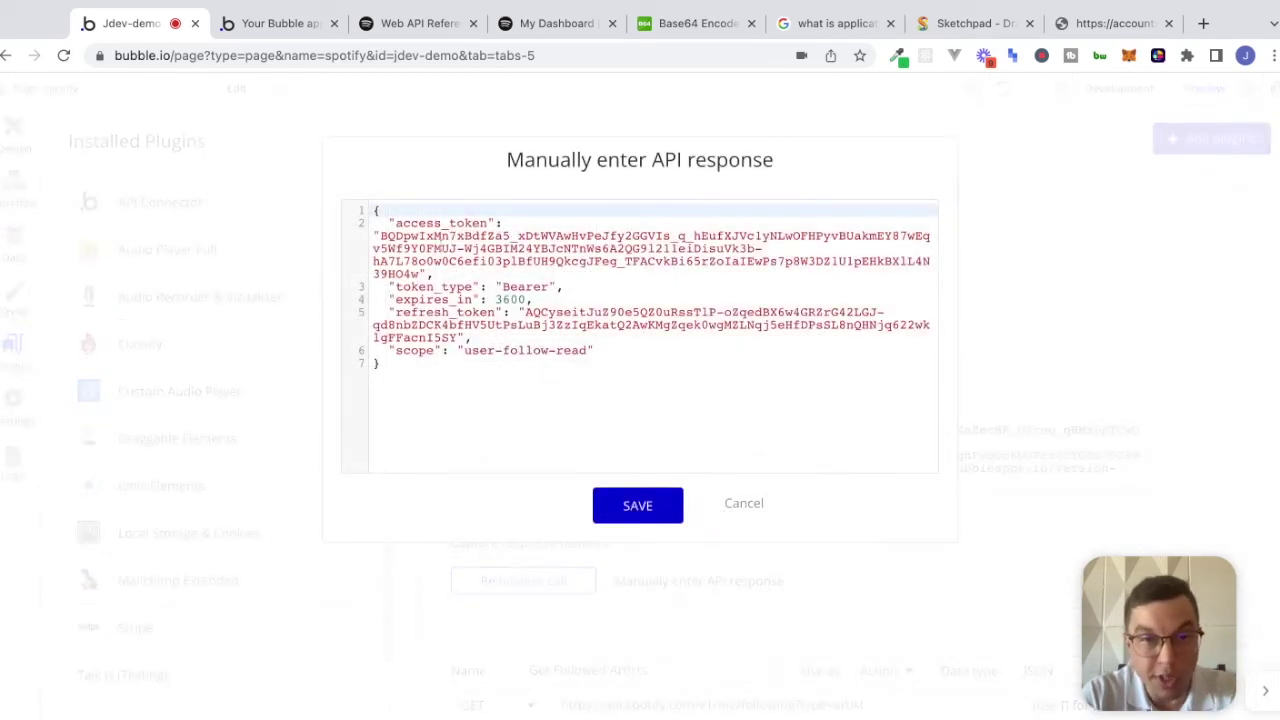
{"action": "left_click_drag", "start_coordinate": [380, 236], "coordinate": [426, 273]}
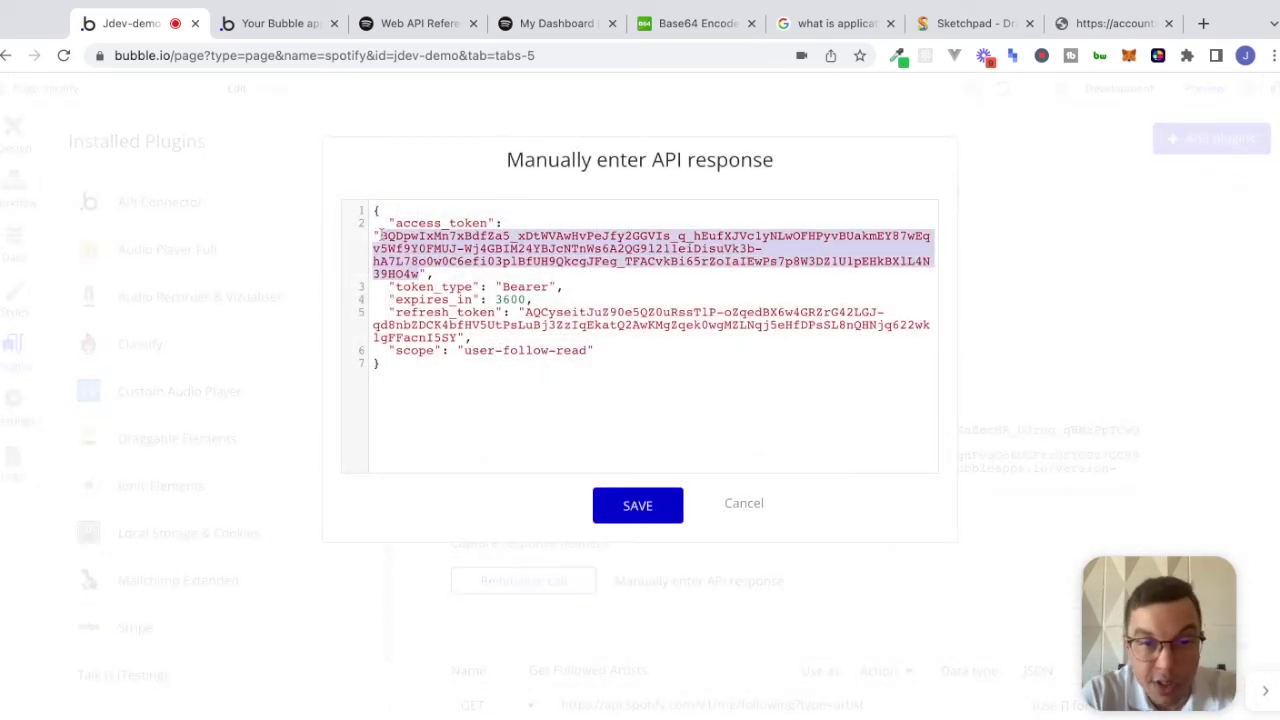
{"action": "left_click", "coordinate": [748, 502]}
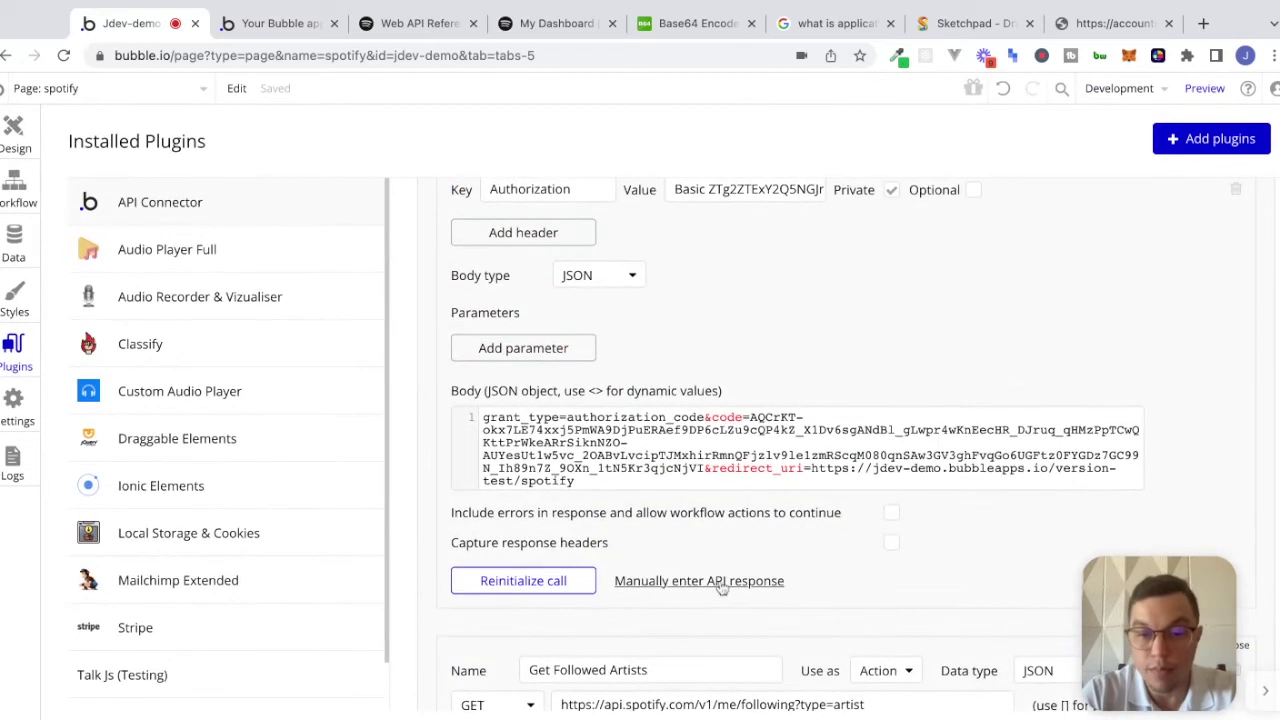
Set the Authorization header value to Bearer followed by the copied access token and initialize the Get Followed Artists call
{"action": "scroll", "coordinate": [715, 585], "scroll_direction": "down", "scroll_amount": 4}
{"action": "left_click", "coordinate": [745, 367]}
{"action": "type", "text": "Bearer"}
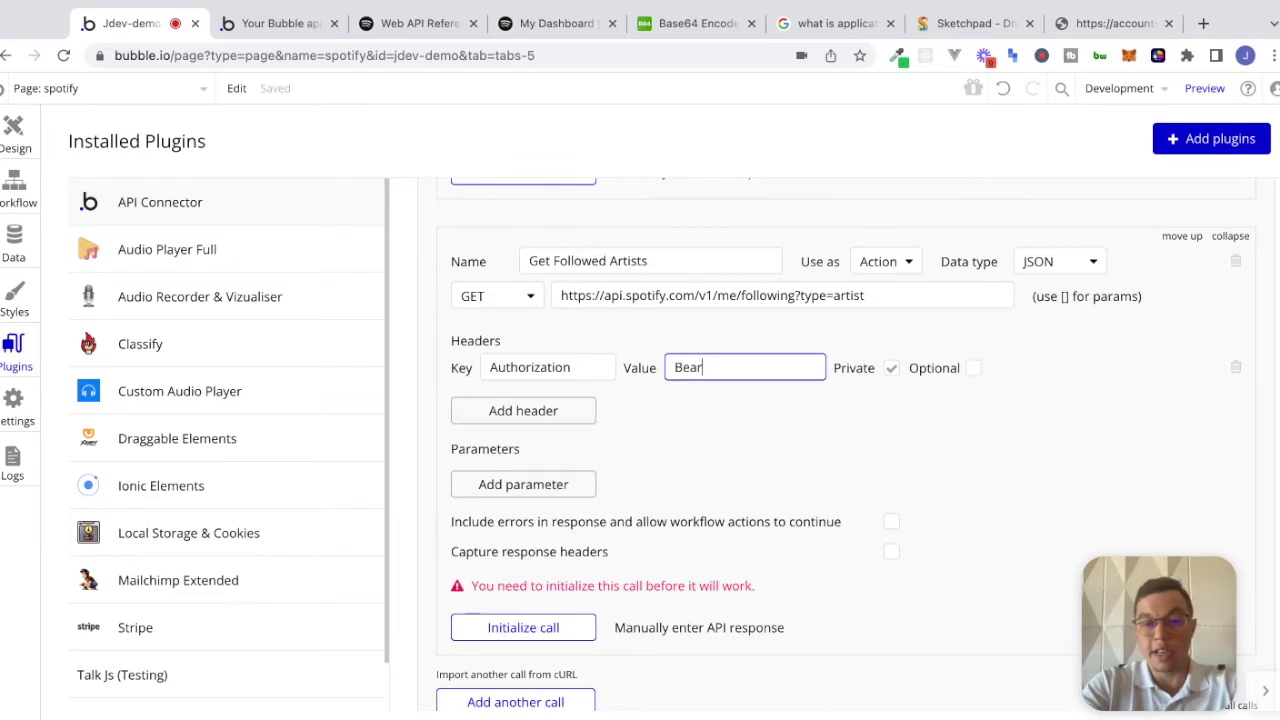
{"action": "key", "text": "ctrl+v"}
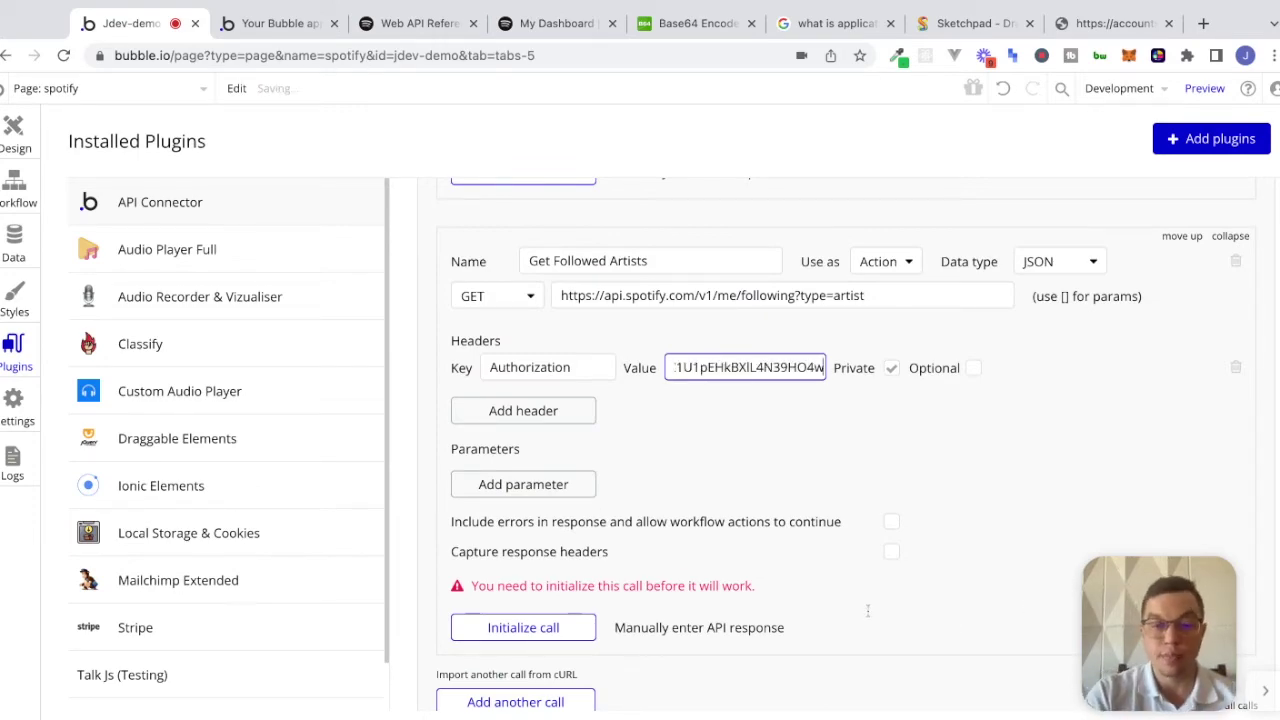
{"action": "scroll", "coordinate": [778, 612], "scroll_direction": "down", "scroll_amount": 1}
{"action": "left_click", "coordinate": [543, 572]}
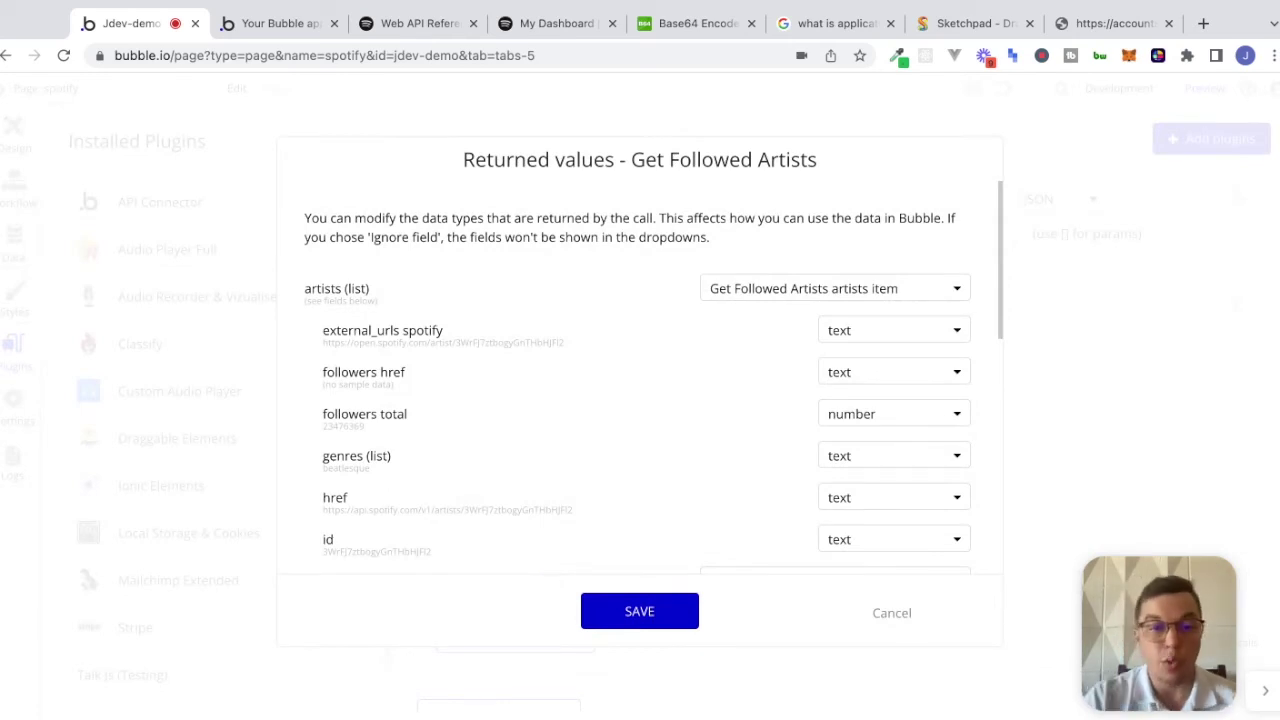
Show the raw data of the Get Followed Artists response and examine the returned artist entries
{"action": "scroll", "coordinate": [340, 548], "scroll_direction": "down", "scroll_amount": 10}
{"action": "left_click", "coordinate": [340, 545]}
{"action": "scroll", "coordinate": [343, 553], "scroll_direction": "down", "scroll_amount": 5}
{"action": "scroll", "coordinate": [343, 553], "scroll_direction": "up", "scroll_amount": 5}
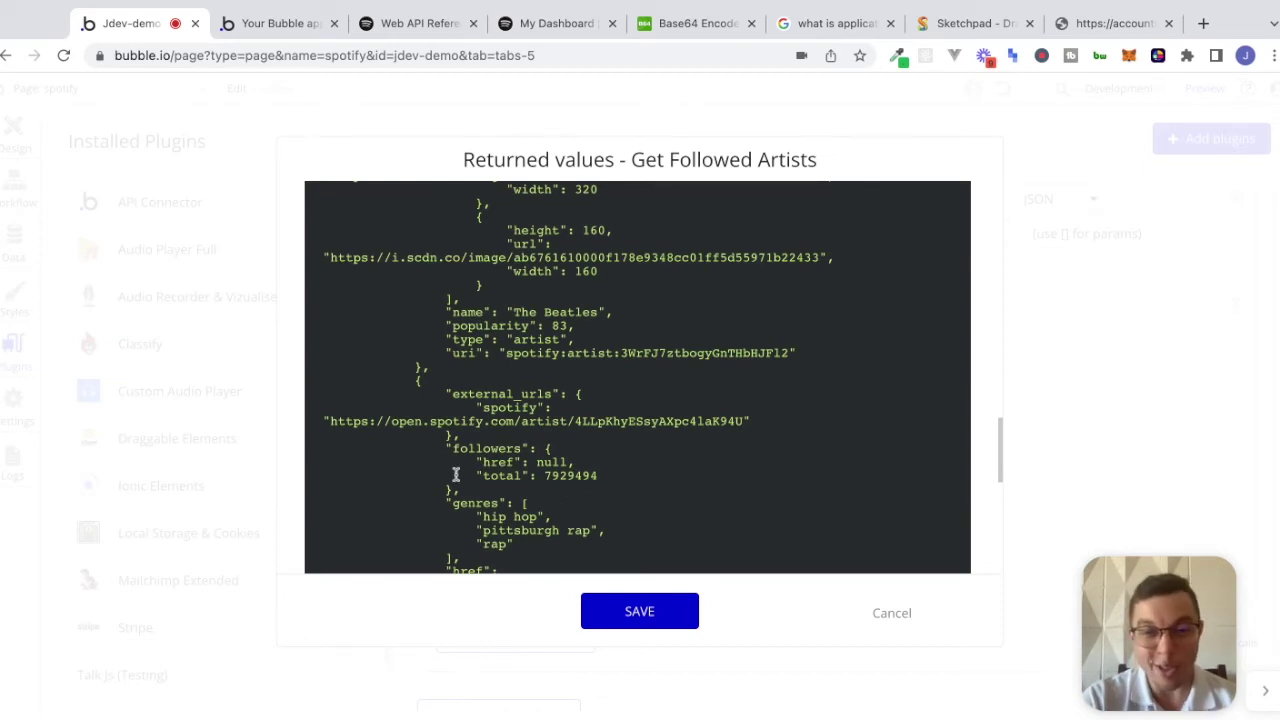
{"action": "scroll", "coordinate": [455, 474], "scroll_direction": "down", "scroll_amount": 1}
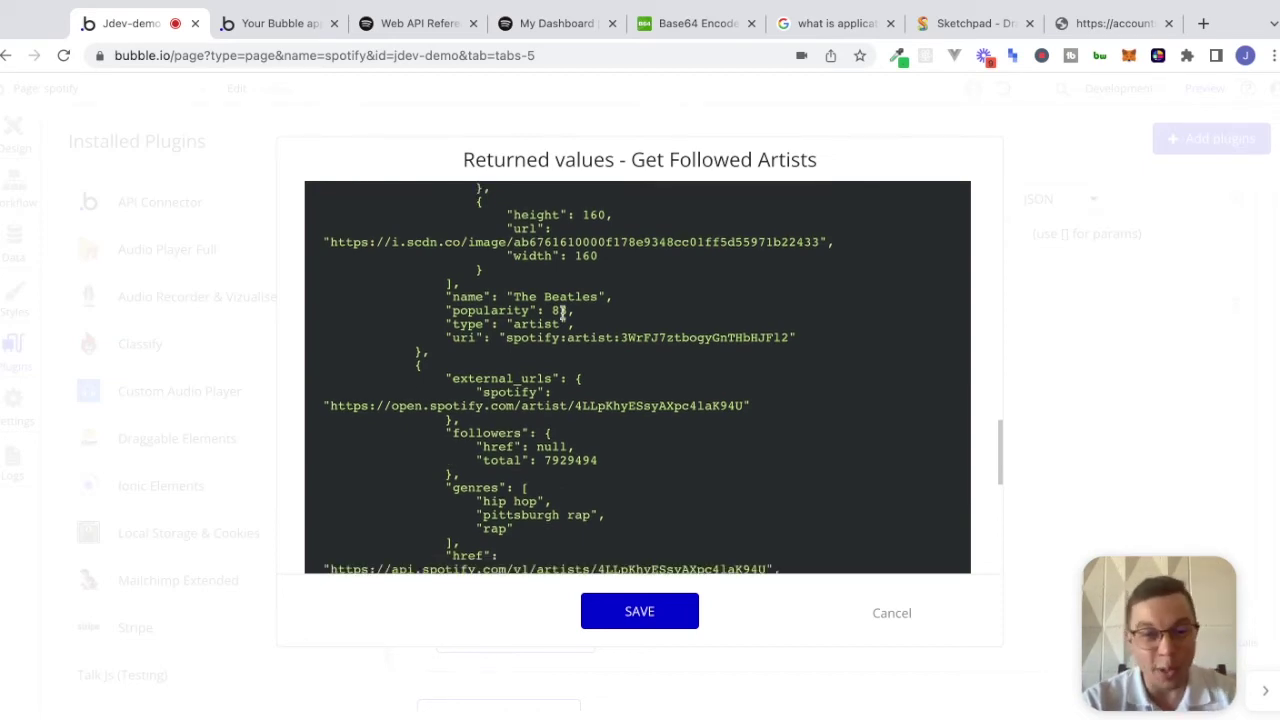
{"action": "scroll", "coordinate": [560, 314], "scroll_direction": "down", "scroll_amount": 7}
{"action": "scroll", "coordinate": [562, 314], "scroll_direction": "down", "scroll_amount": 4}
{"action": "scroll", "coordinate": [562, 314], "scroll_direction": "up", "scroll_amount": 15}
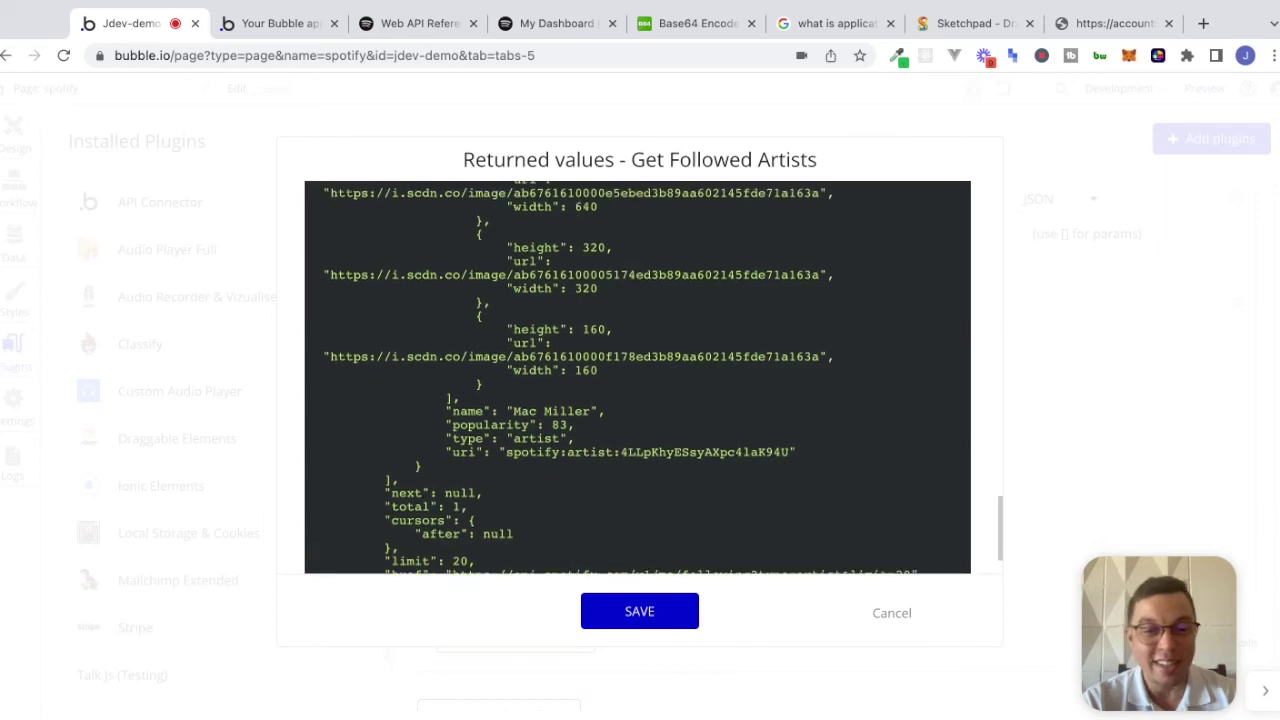
Look through the rest of the returned artist entries and save the returned values of the Get Followed Artists call
{"action": "scroll", "coordinate": [637, 378], "scroll_direction": "up", "scroll_amount": 5}
{"action": "scroll", "coordinate": [637, 378], "scroll_direction": "down", "scroll_amount": 6}
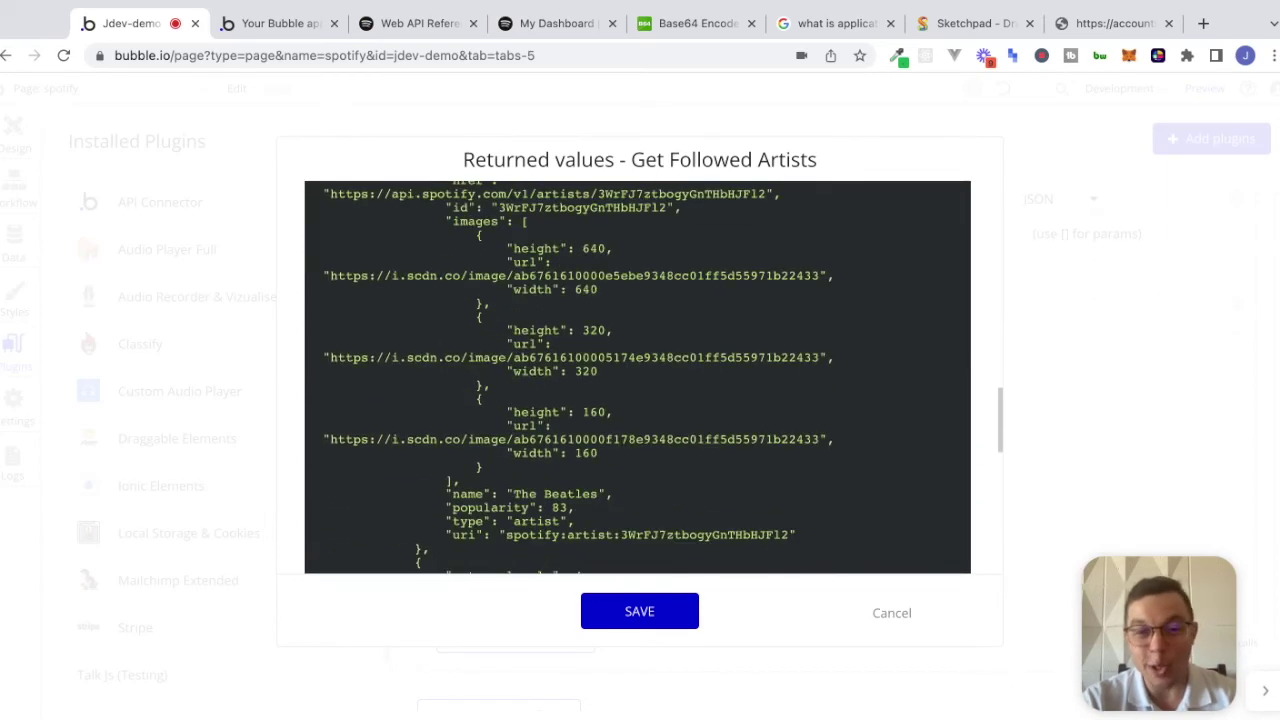
{"action": "scroll", "coordinate": [637, 377], "scroll_direction": "down", "scroll_amount": 5}
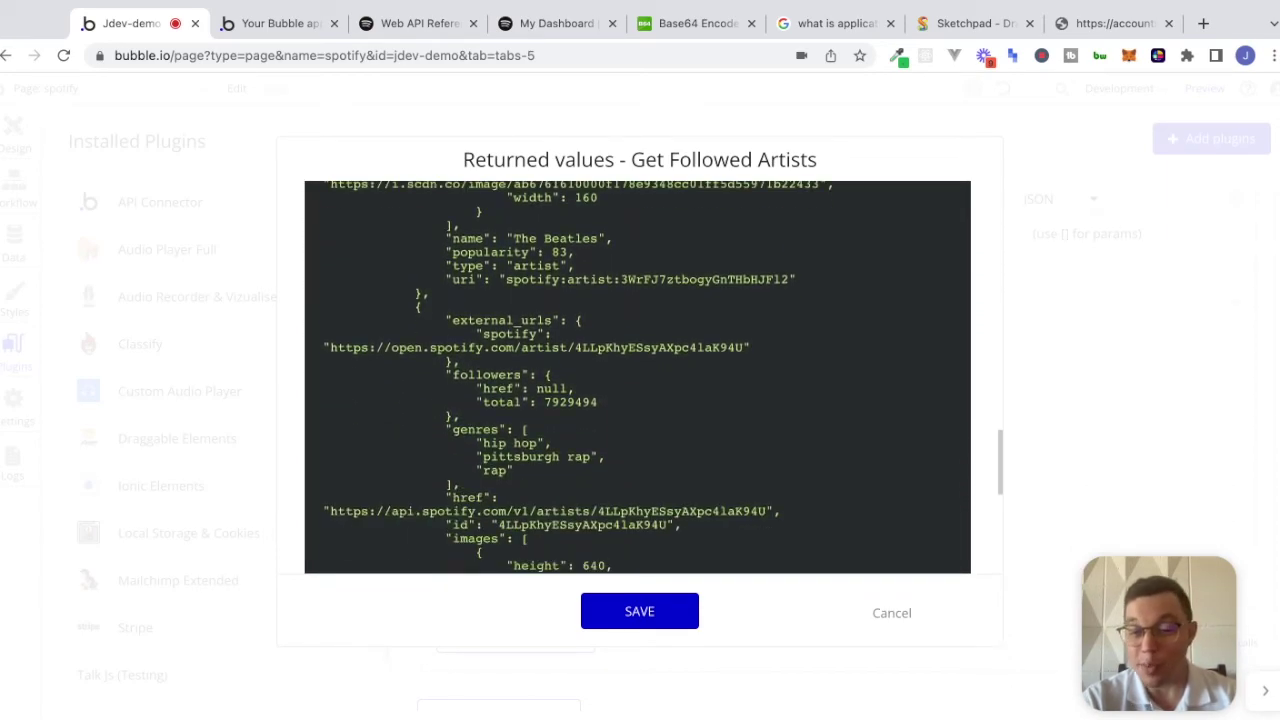
{"action": "scroll", "coordinate": [637, 377], "scroll_direction": "down", "scroll_amount": 5}
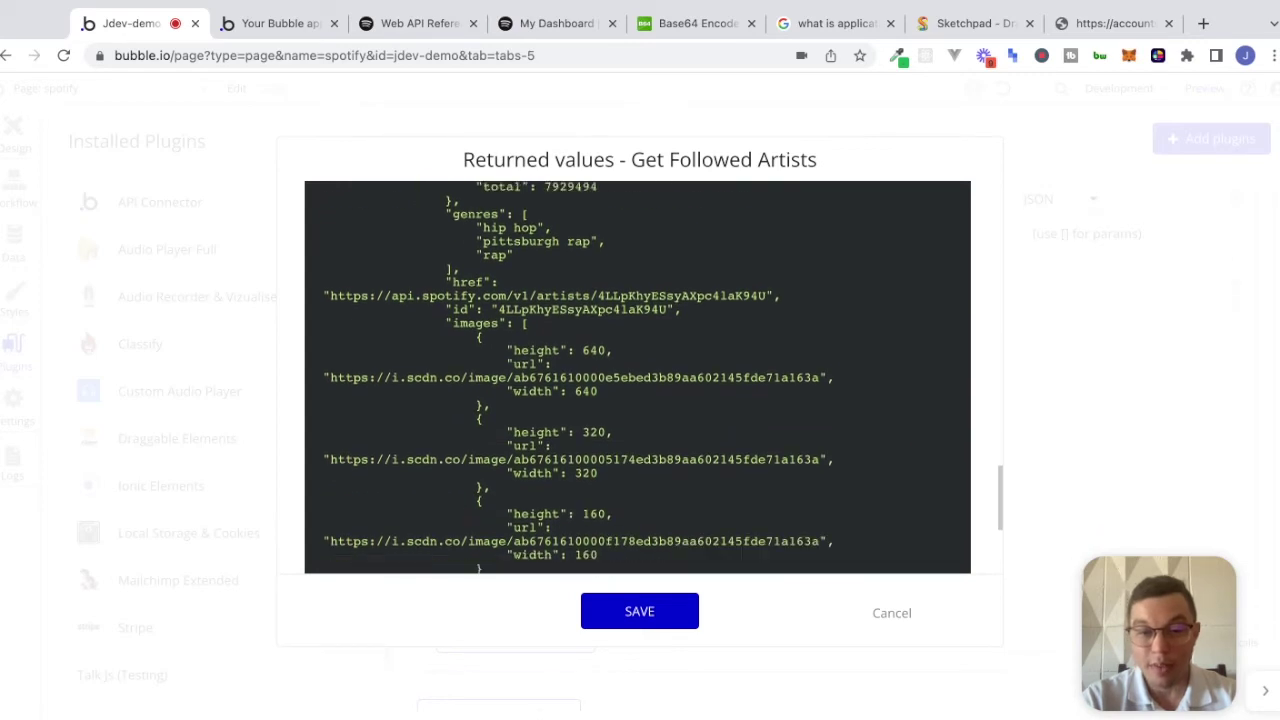
{"action": "scroll", "coordinate": [522, 334], "scroll_direction": "down", "scroll_amount": 4}
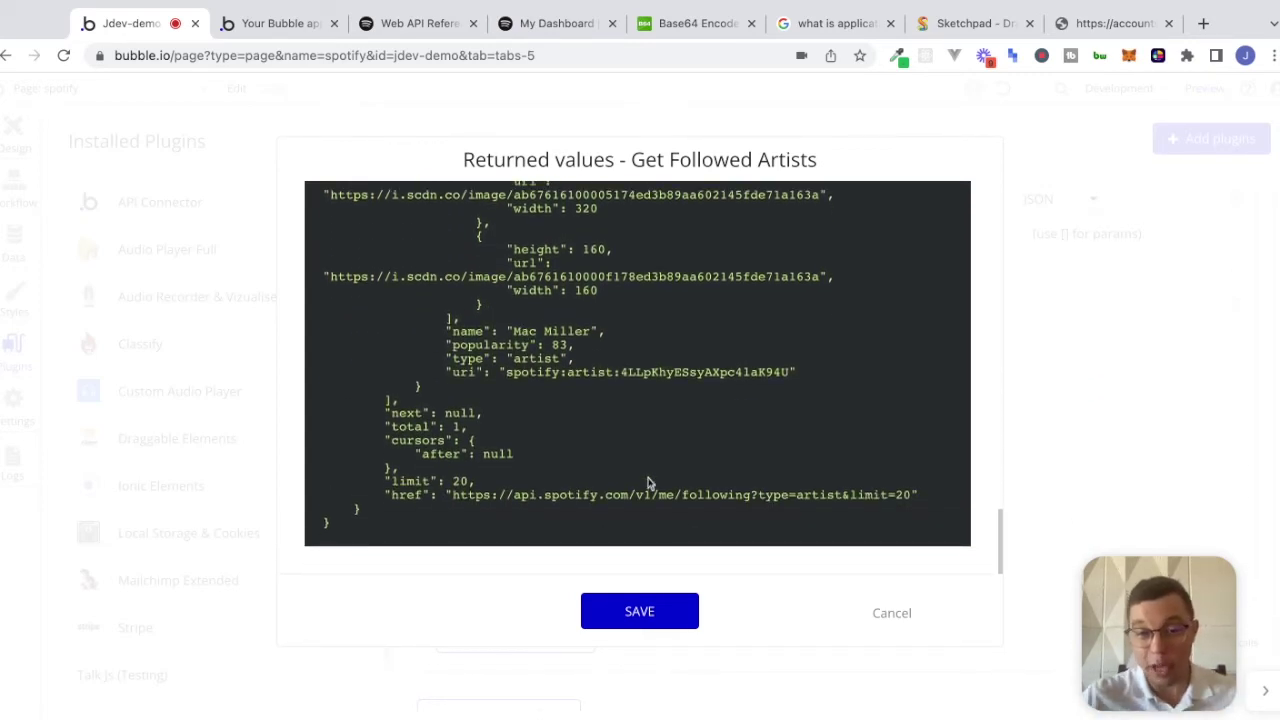
{"action": "scroll", "coordinate": [688, 454], "scroll_direction": "up", "scroll_amount": 2}
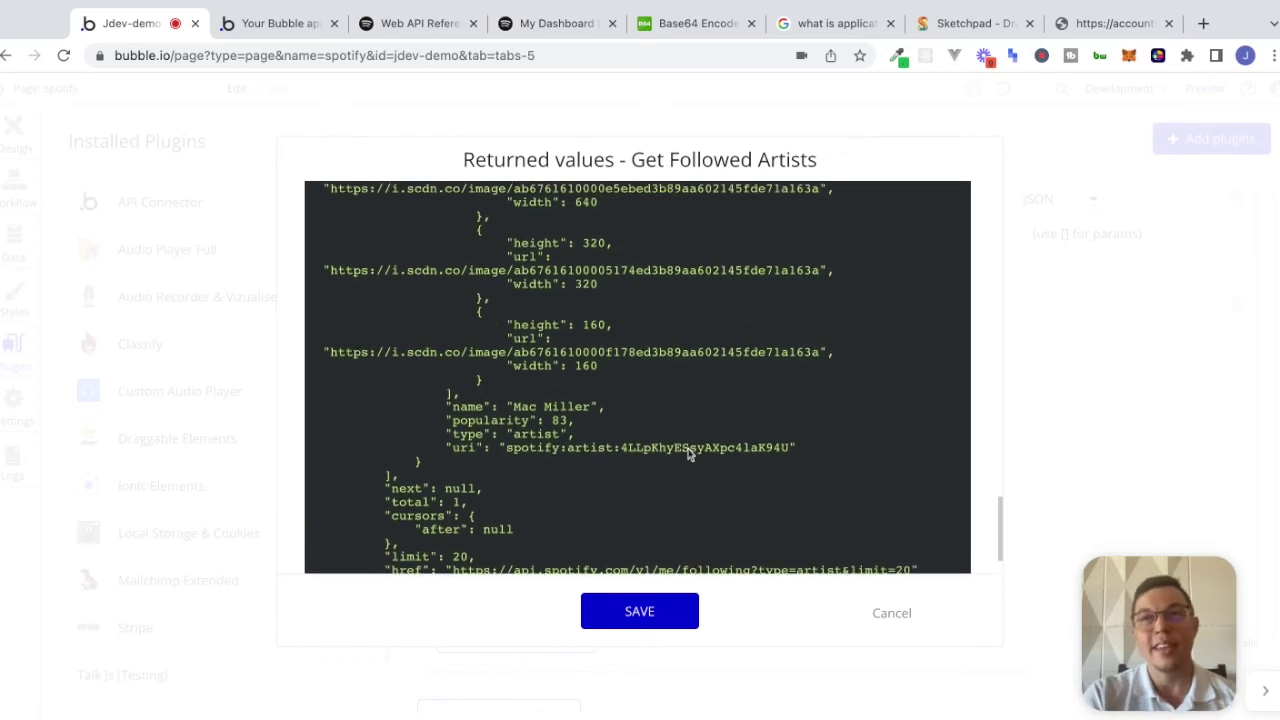
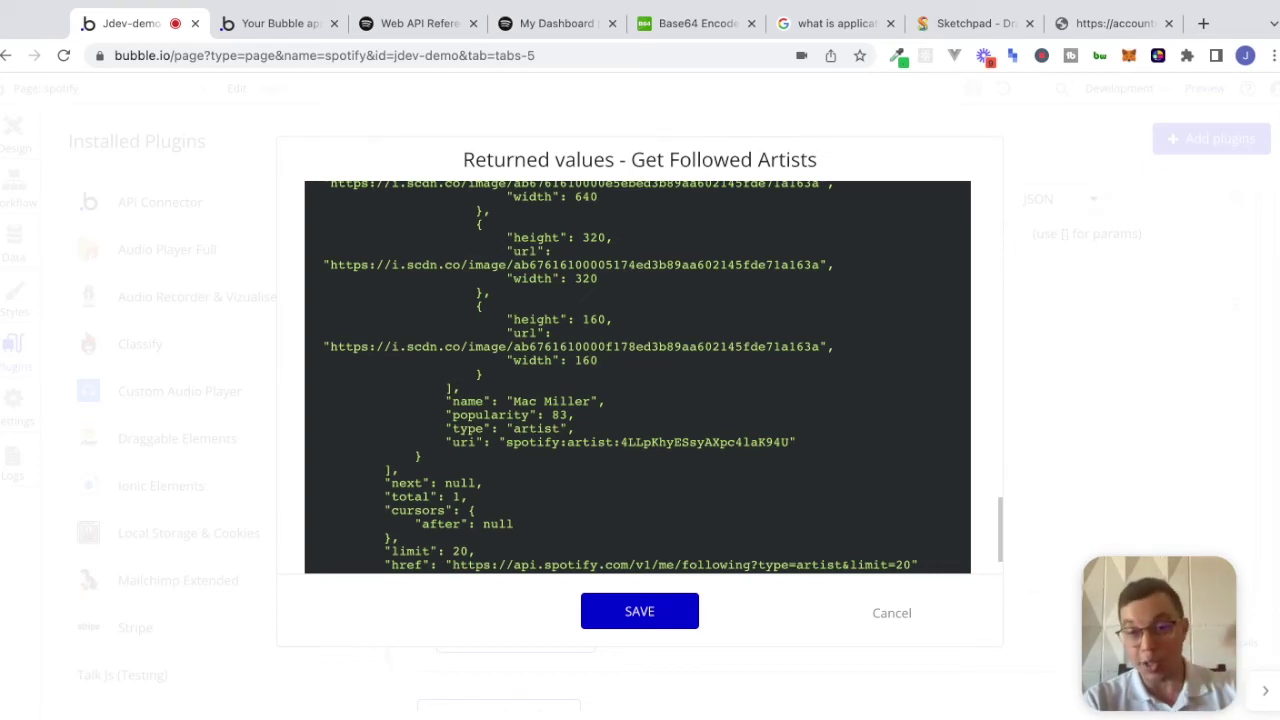
{"action": "left_click", "coordinate": [637, 624]}
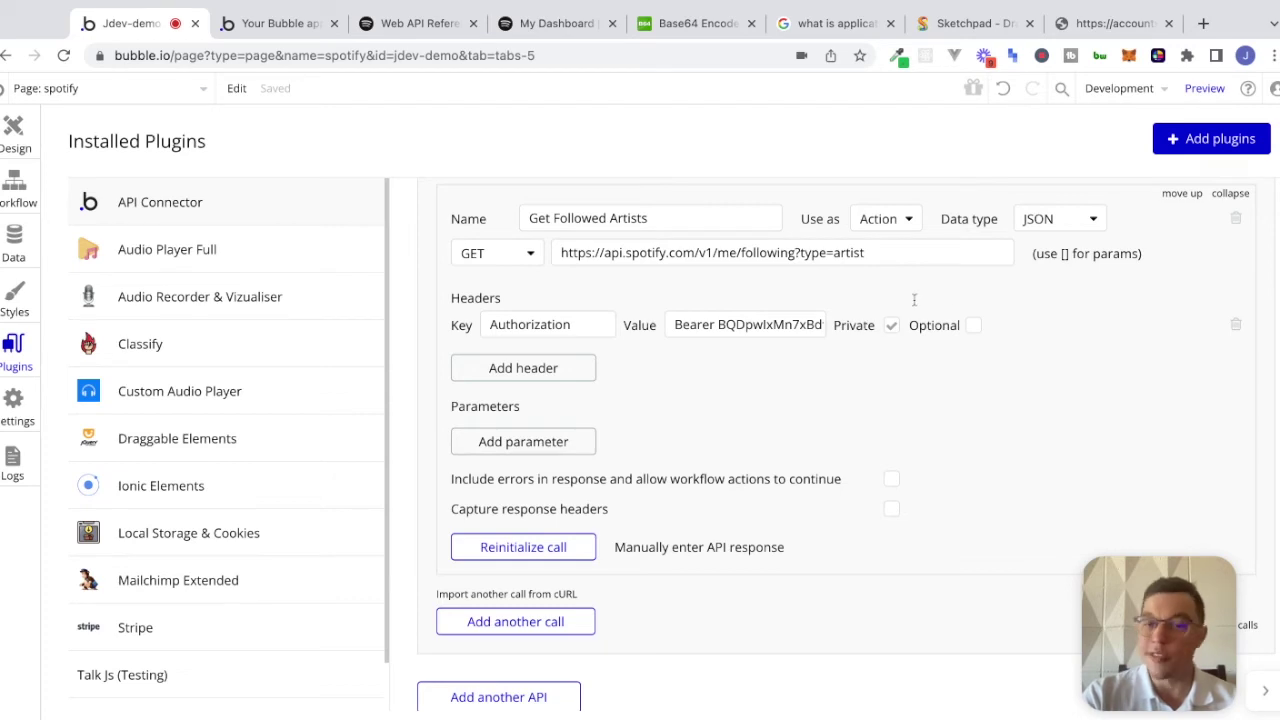
Clear the Authorization header's value in the Get Followed Artists call and make that header non-private
{"action": "scroll", "coordinate": [913, 299], "scroll_direction": "up", "scroll_amount": 1}
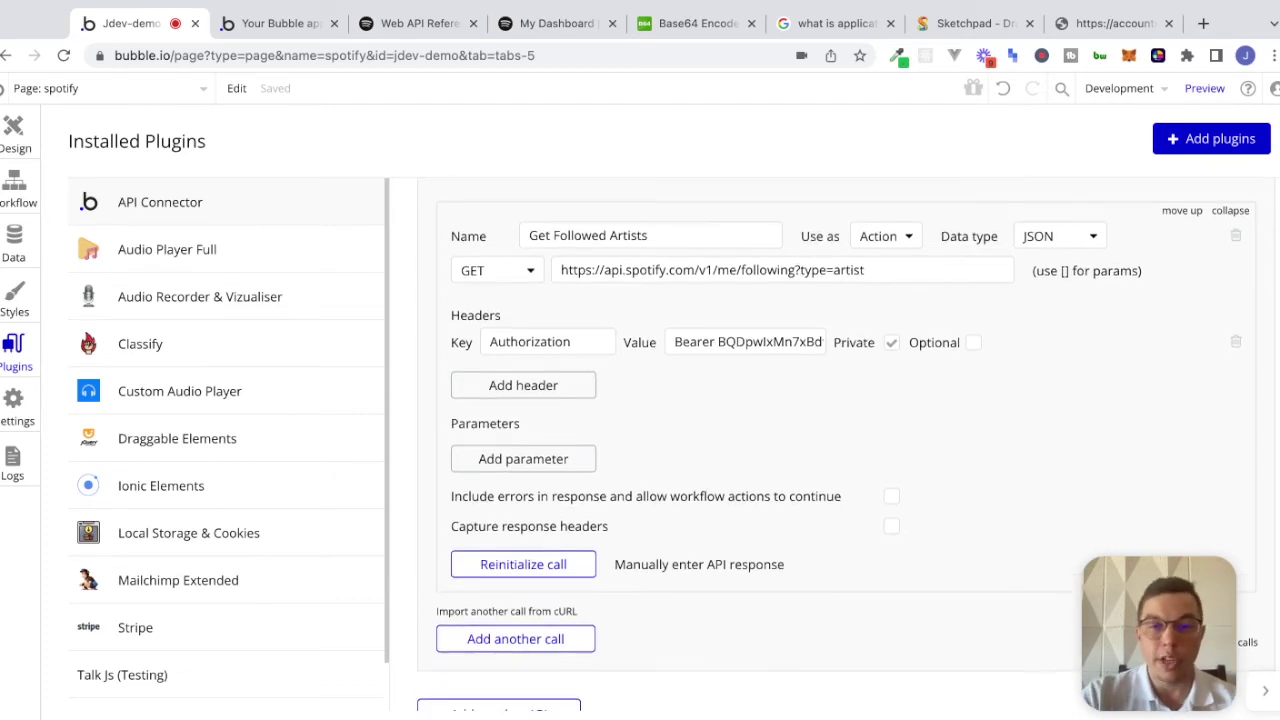
{"action": "left_click", "coordinate": [745, 341]}
{"action": "key", "text": "ctrl+a"}
{"action": "key", "text": "BackSpace"}
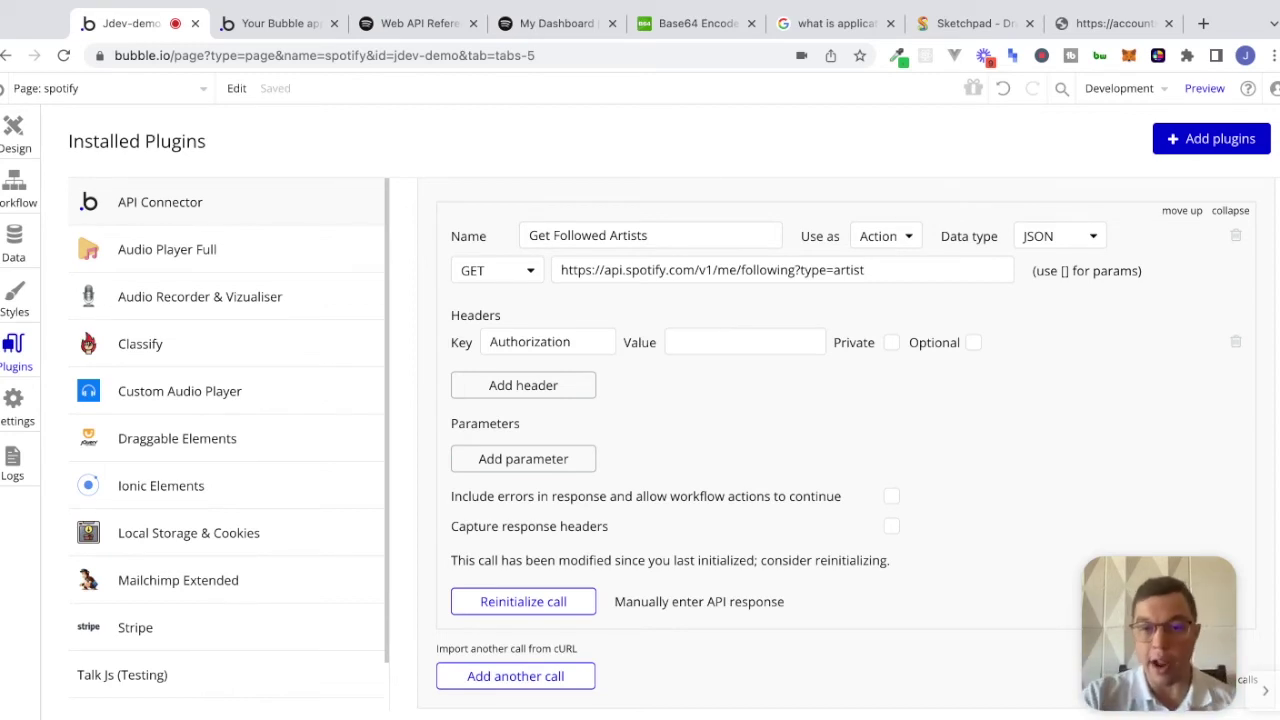
Replace the hard-coded authorization code in the Exchange Code for Token body with the dynamic value <code> and make that parameter non-private
{"action": "scroll", "coordinate": [703, 374], "scroll_direction": "up", "scroll_amount": 1}
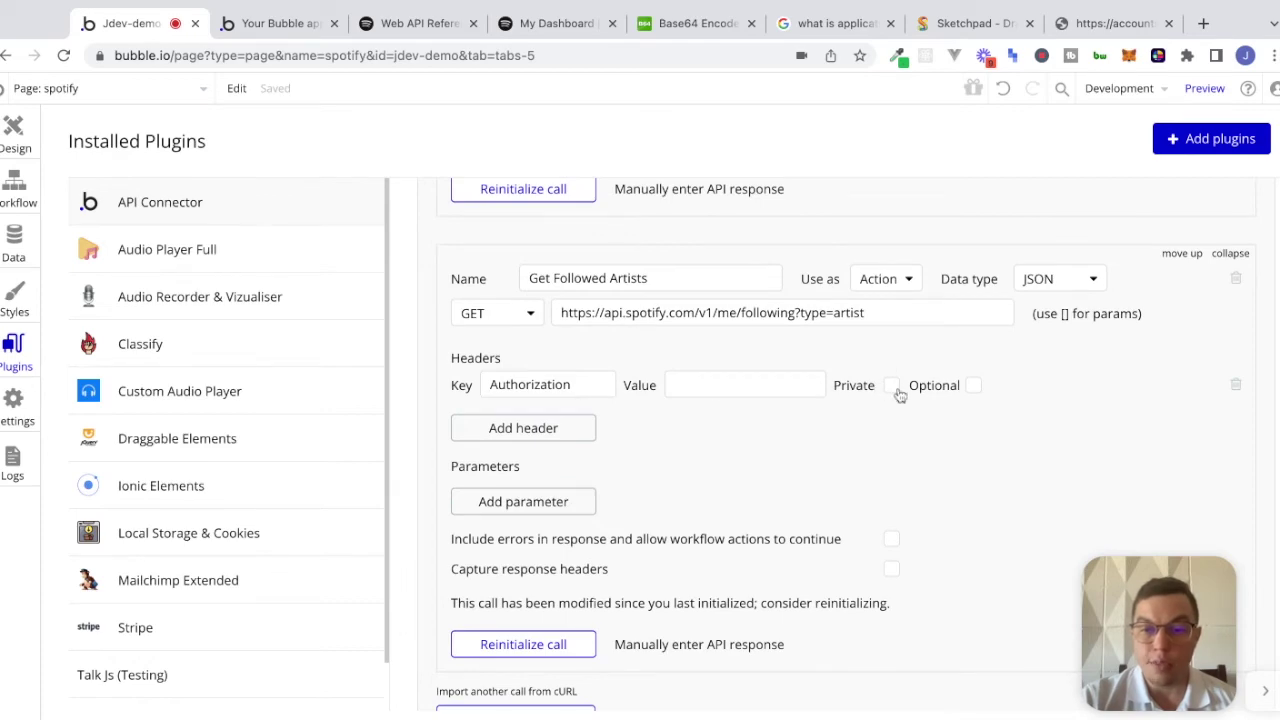
{"action": "scroll", "coordinate": [902, 395], "scroll_direction": "up", "scroll_amount": 8}
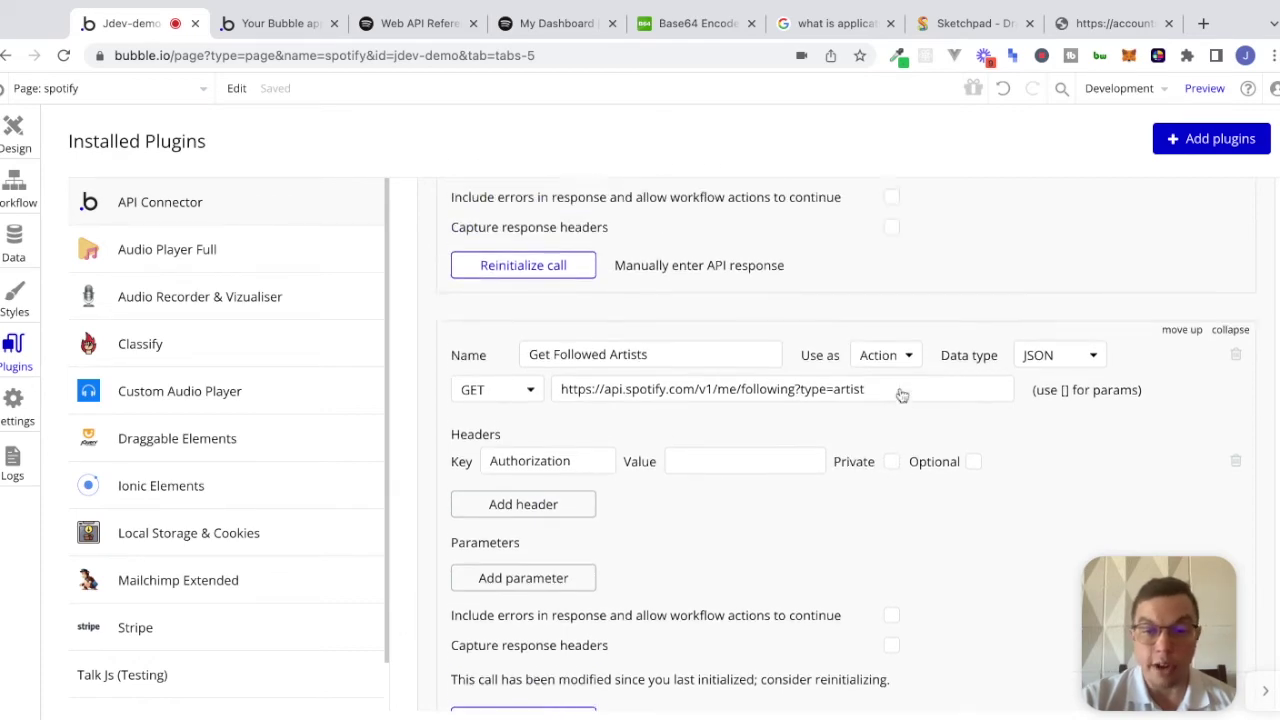
{"action": "scroll", "coordinate": [846, 445], "scroll_direction": "up", "scroll_amount": 4}
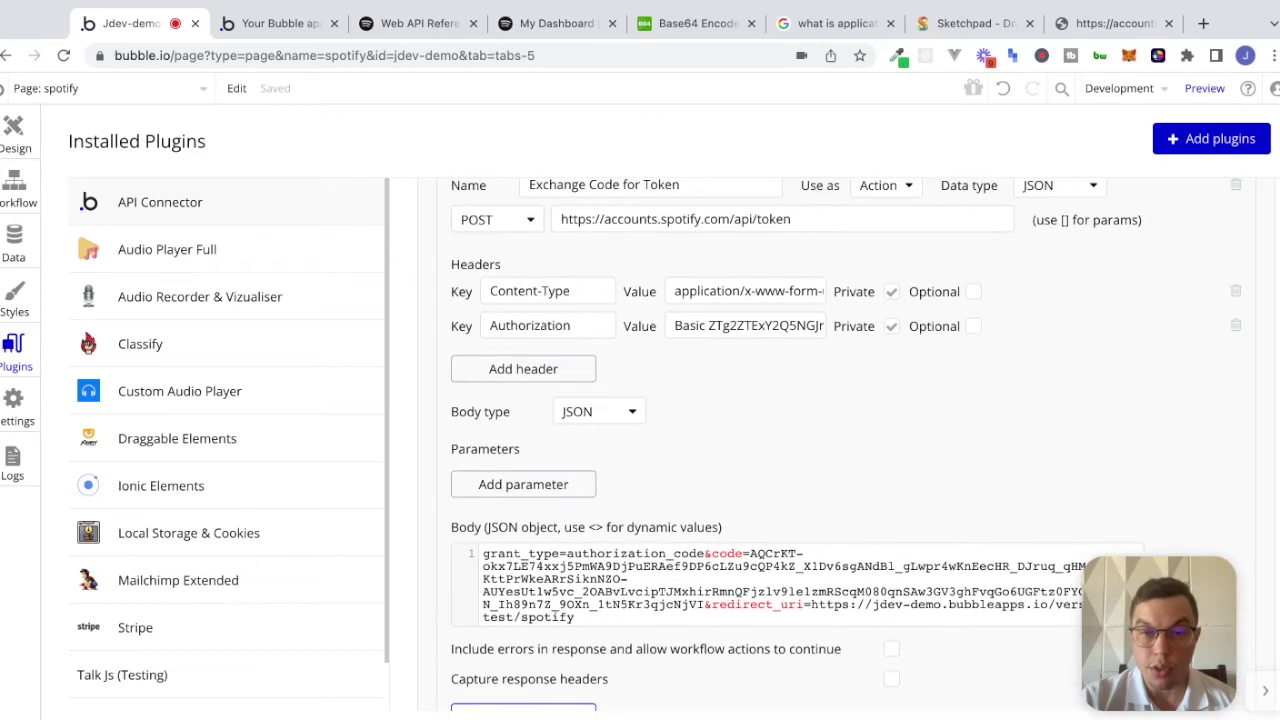
{"action": "scroll", "coordinate": [846, 445], "scroll_direction": "down", "scroll_amount": 3}
{"action": "double_click", "coordinate": [793, 424]}
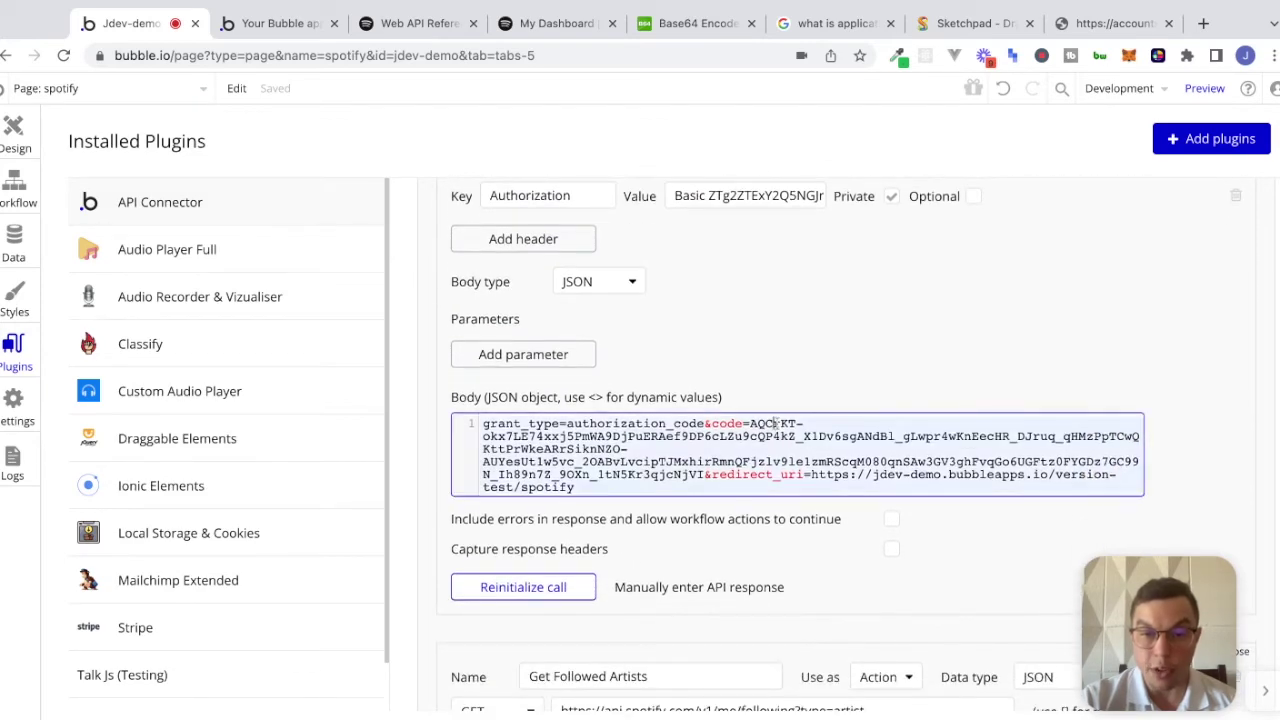
{"action": "type", "text": "<"}
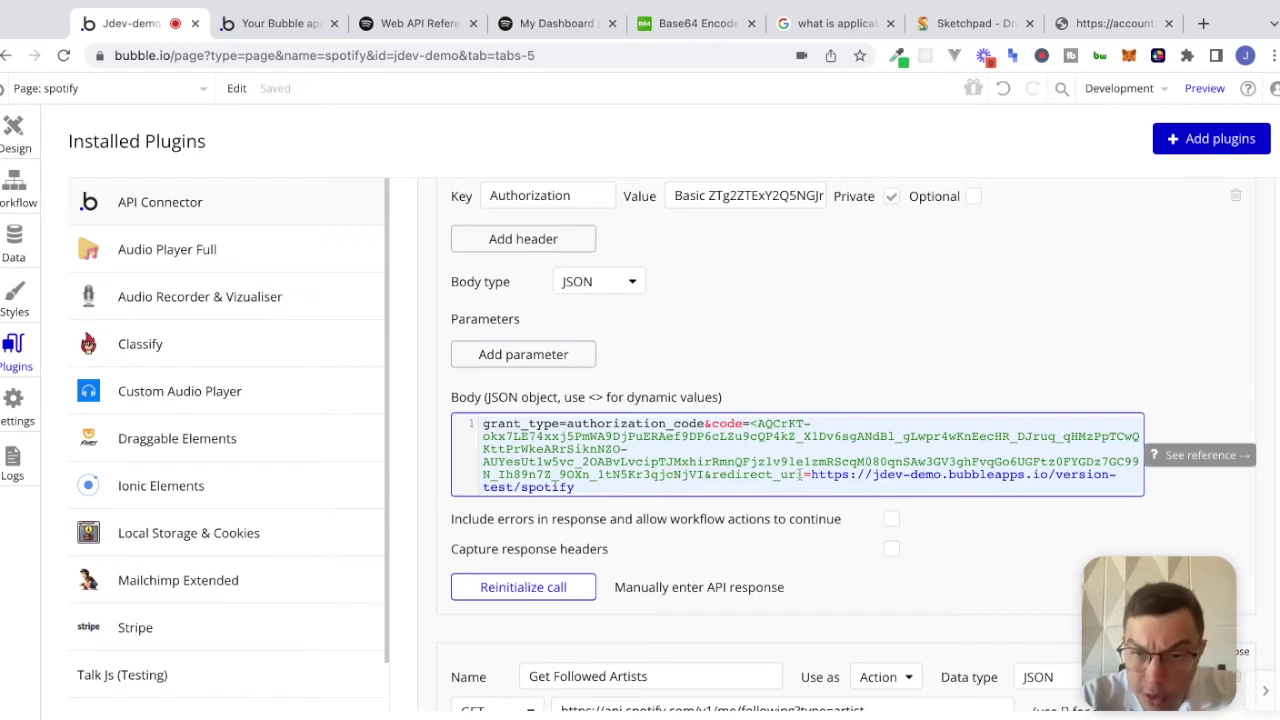
{"action": "type", "text": ">"}
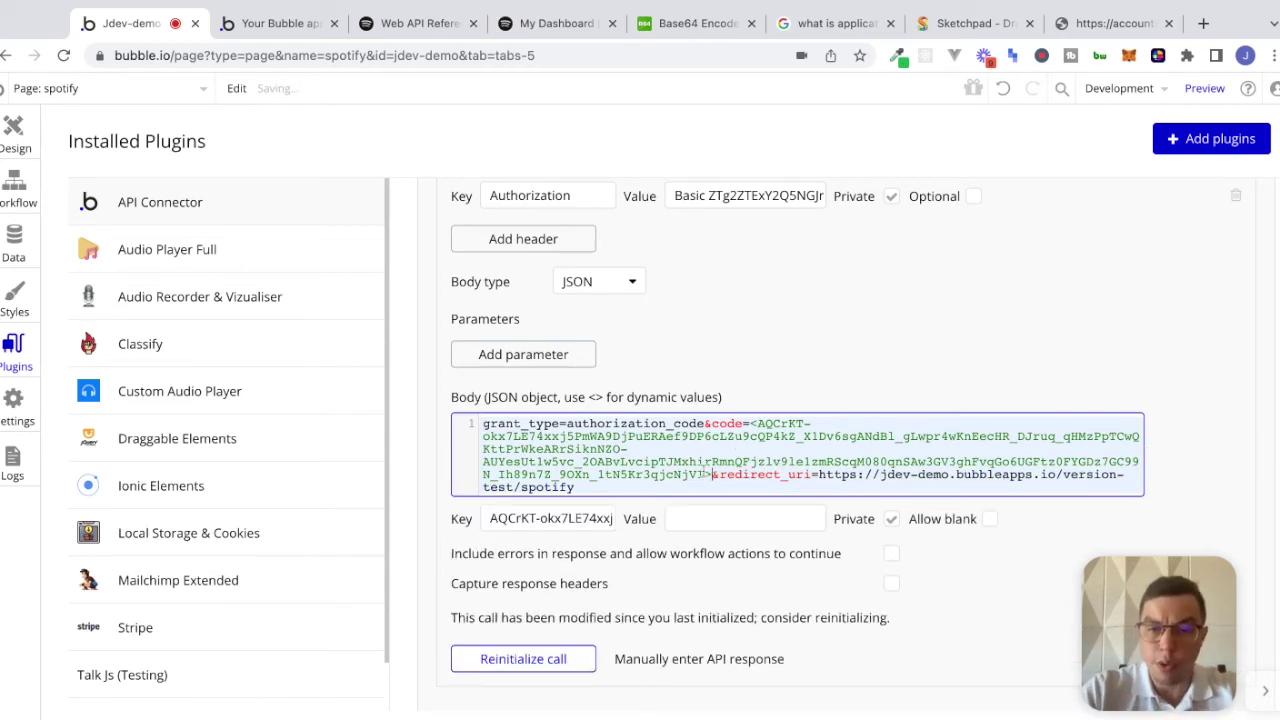
{"action": "double_click", "coordinate": [706, 470]}
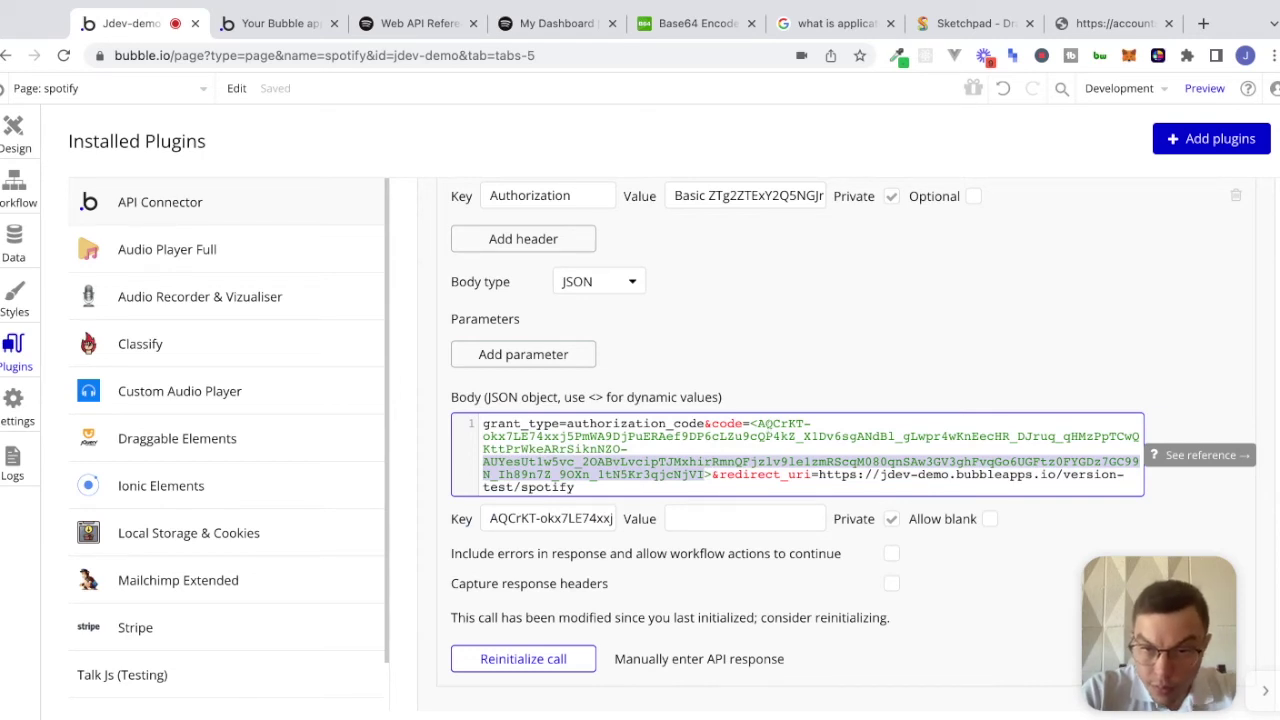
{"action": "left_click", "coordinate": [757, 424]}
{"action": "left_click_drag", "start_coordinate": [757, 424], "coordinate": [706, 476]}
{"action": "type", "text": "code&code=<code"}
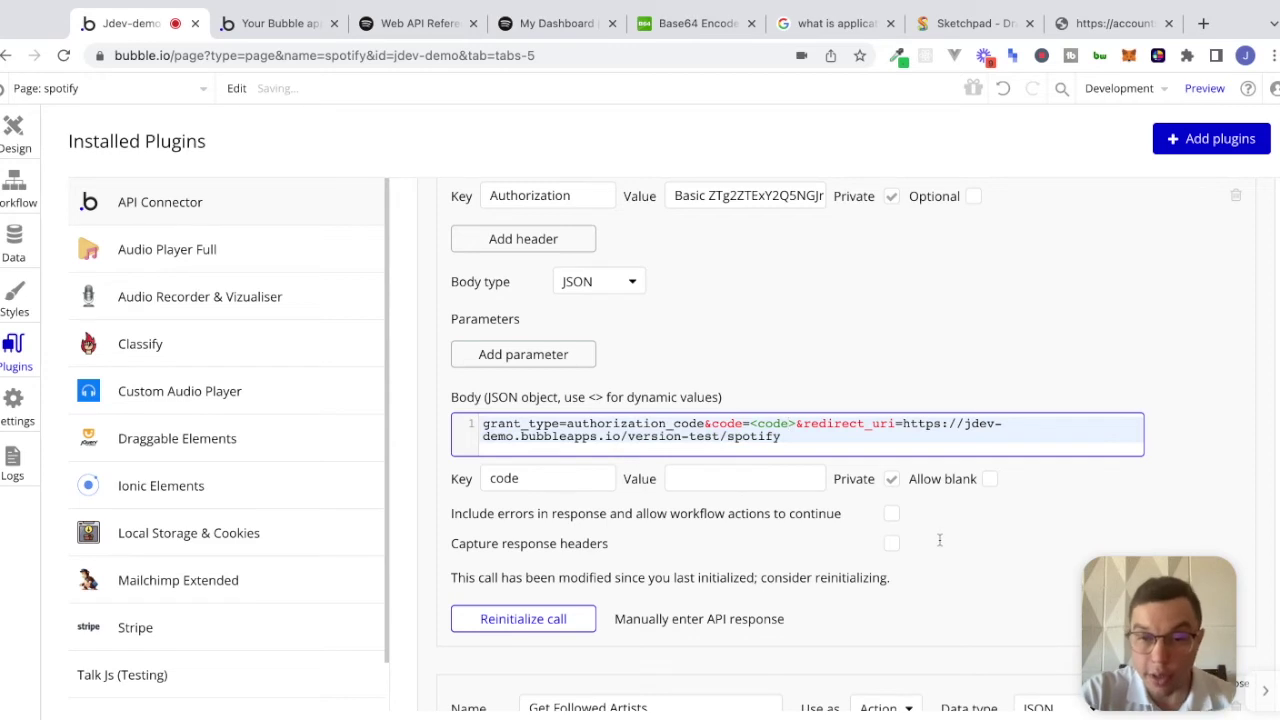
{"action": "left_click", "coordinate": [891, 483]}
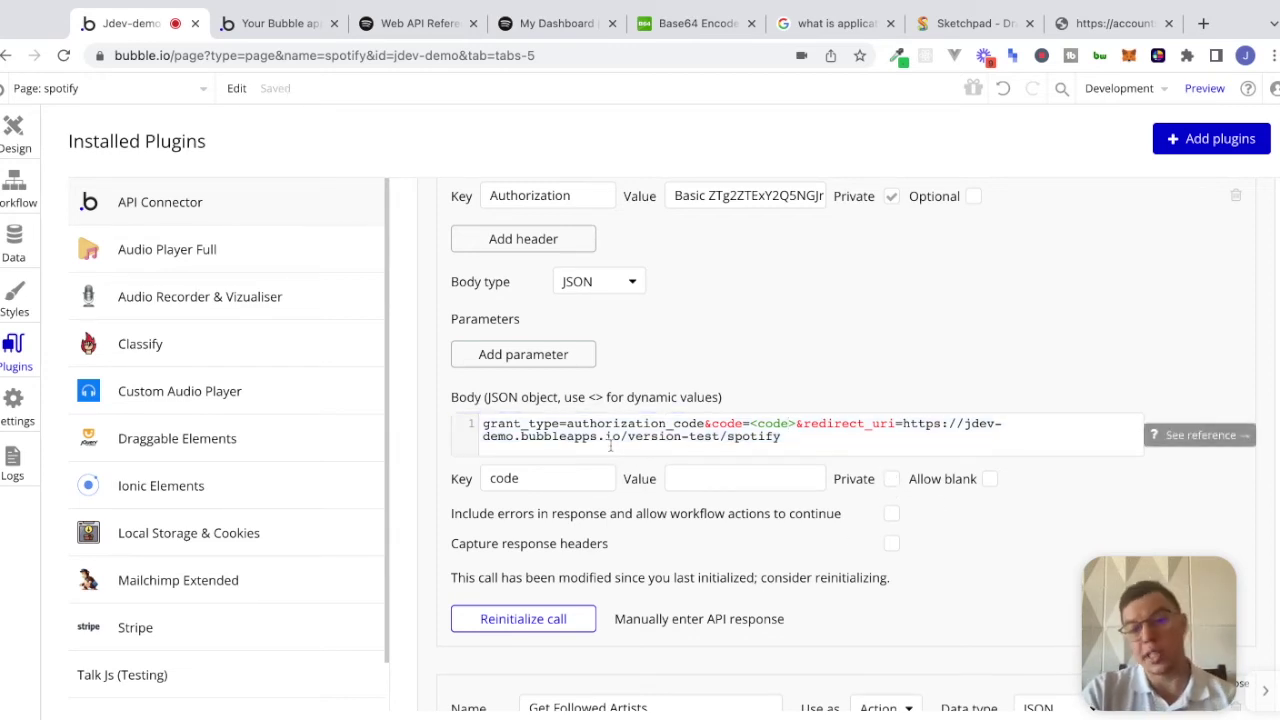
Collapse the Exchange Code for Token and Get Followed Artists calls in the Spotify API
{"action": "scroll", "coordinate": [708, 430], "scroll_direction": "up", "scroll_amount": 3}
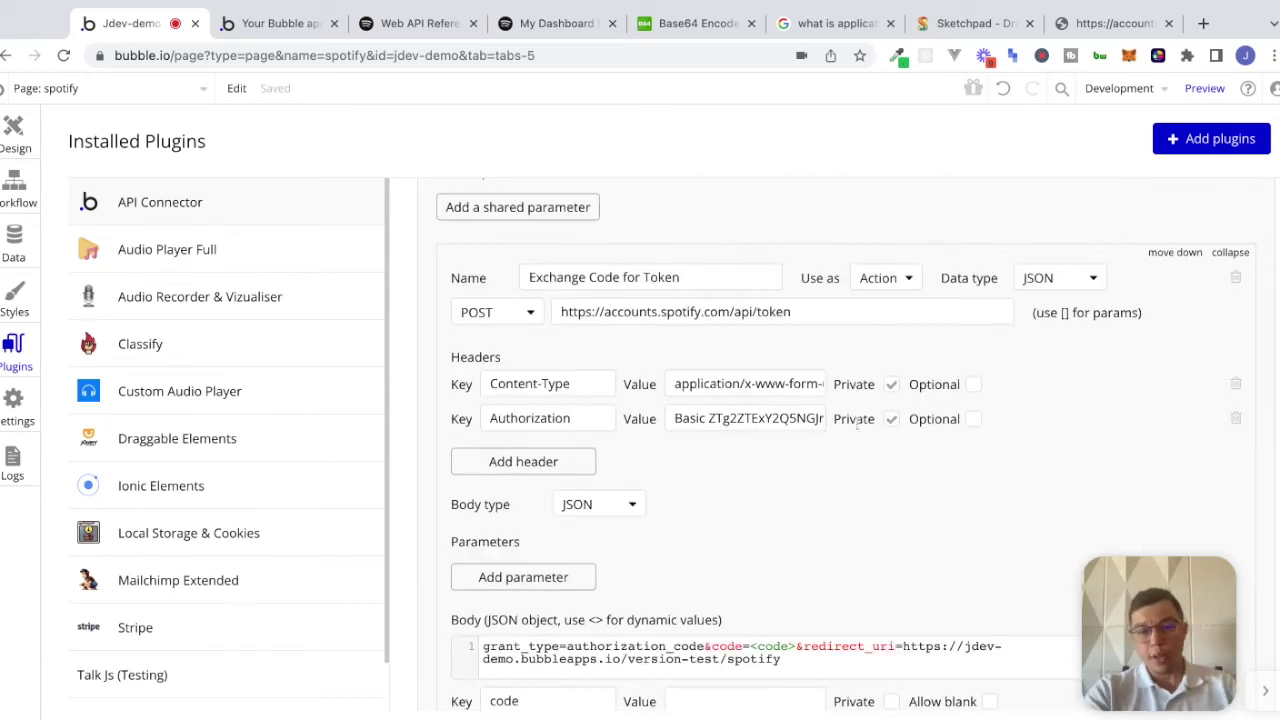
{"action": "scroll", "coordinate": [890, 389], "scroll_direction": "up", "scroll_amount": 2}
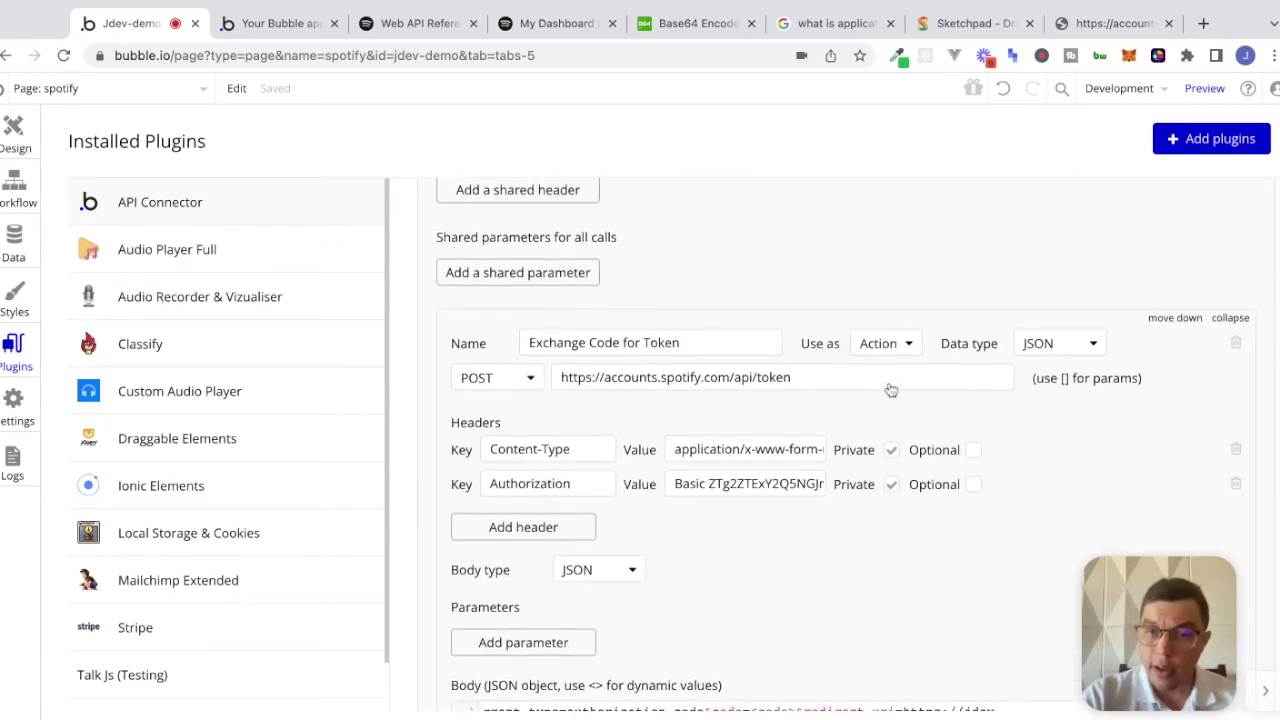
{"action": "left_click", "coordinate": [1231, 347]}
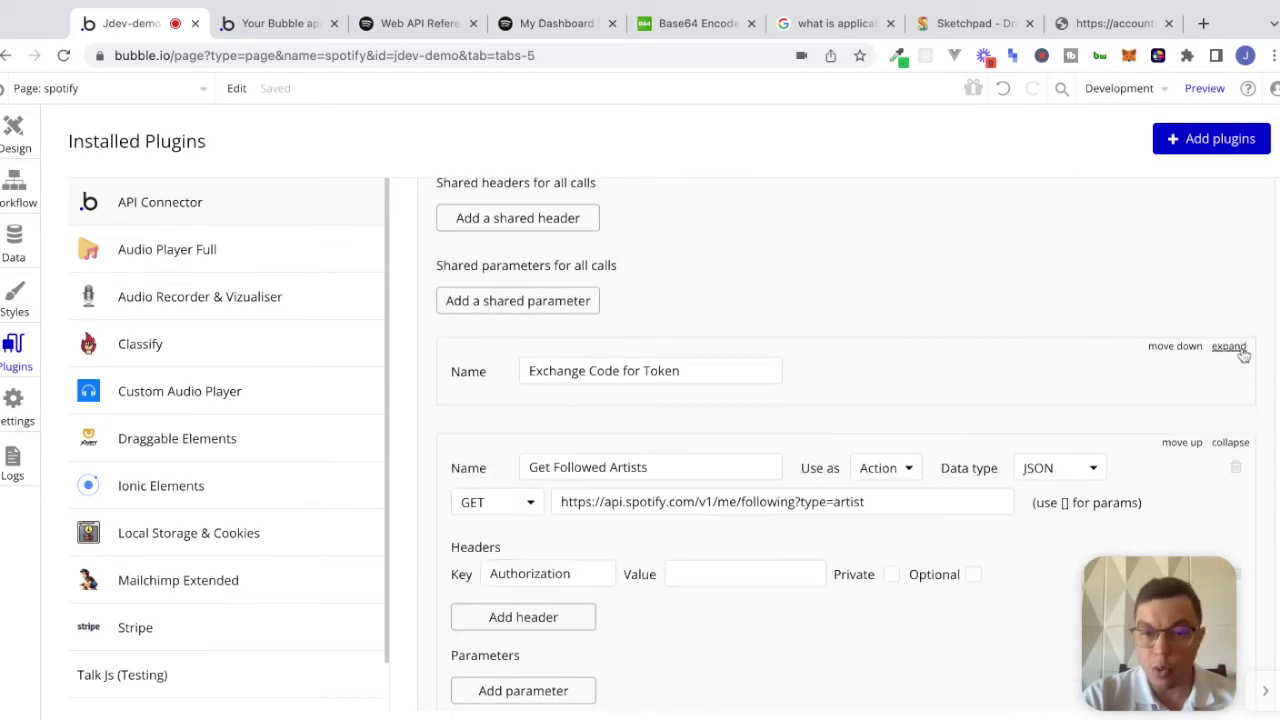
{"action": "left_click", "coordinate": [1230, 443]}
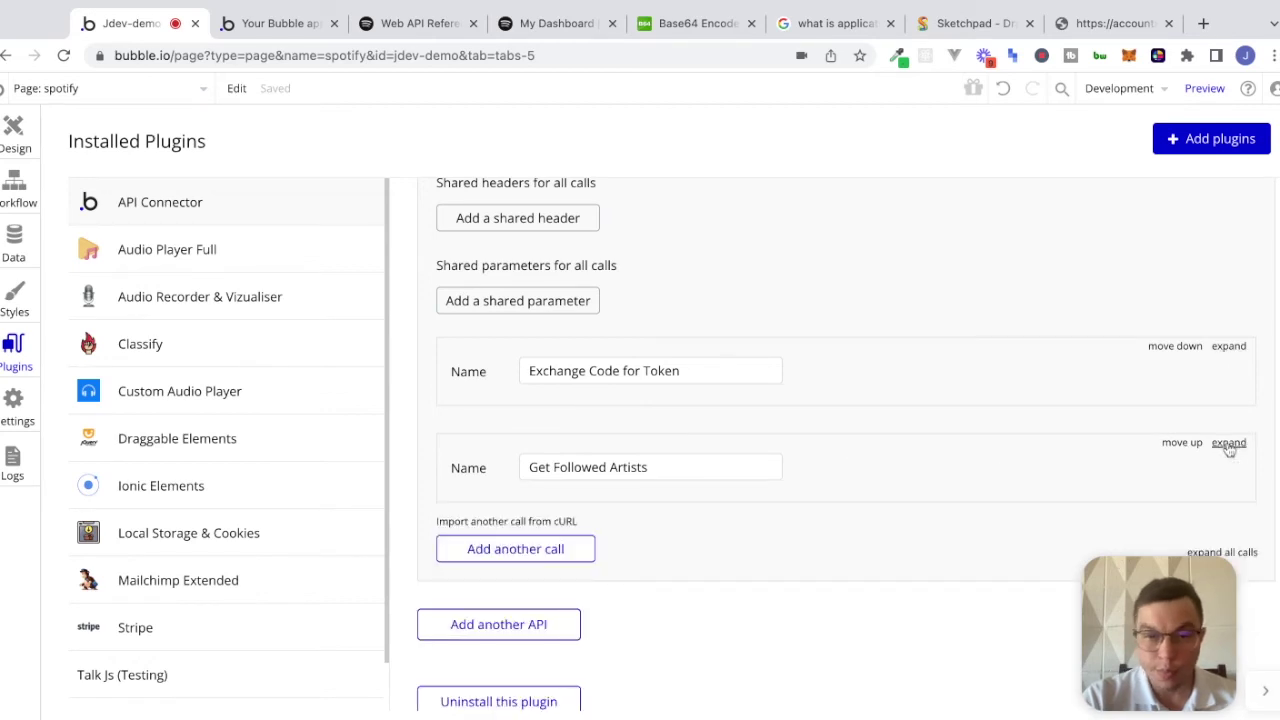
{"action": "scroll", "coordinate": [1229, 449], "scroll_direction": "up", "scroll_amount": 3}
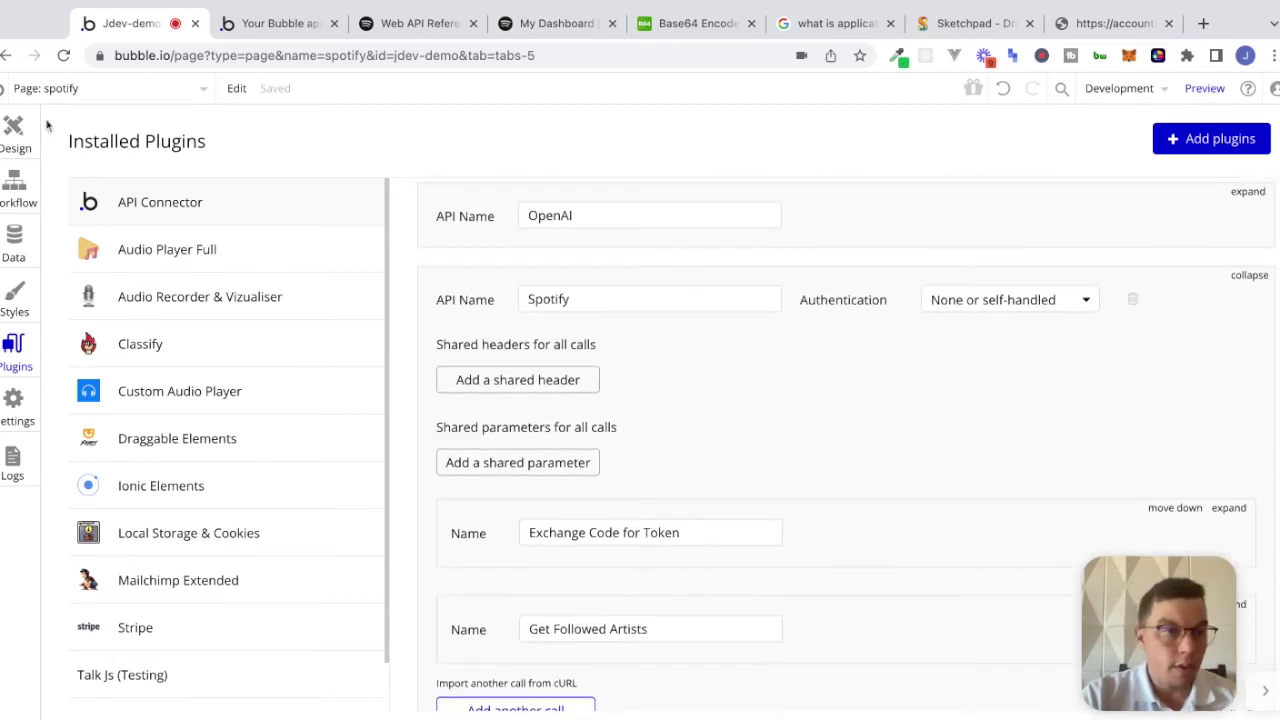
Delete the authorize URL text from the spotify page, then move the Connect with Spotify group up and centre it horizontally
{"action": "left_click", "coordinate": [18, 130]}
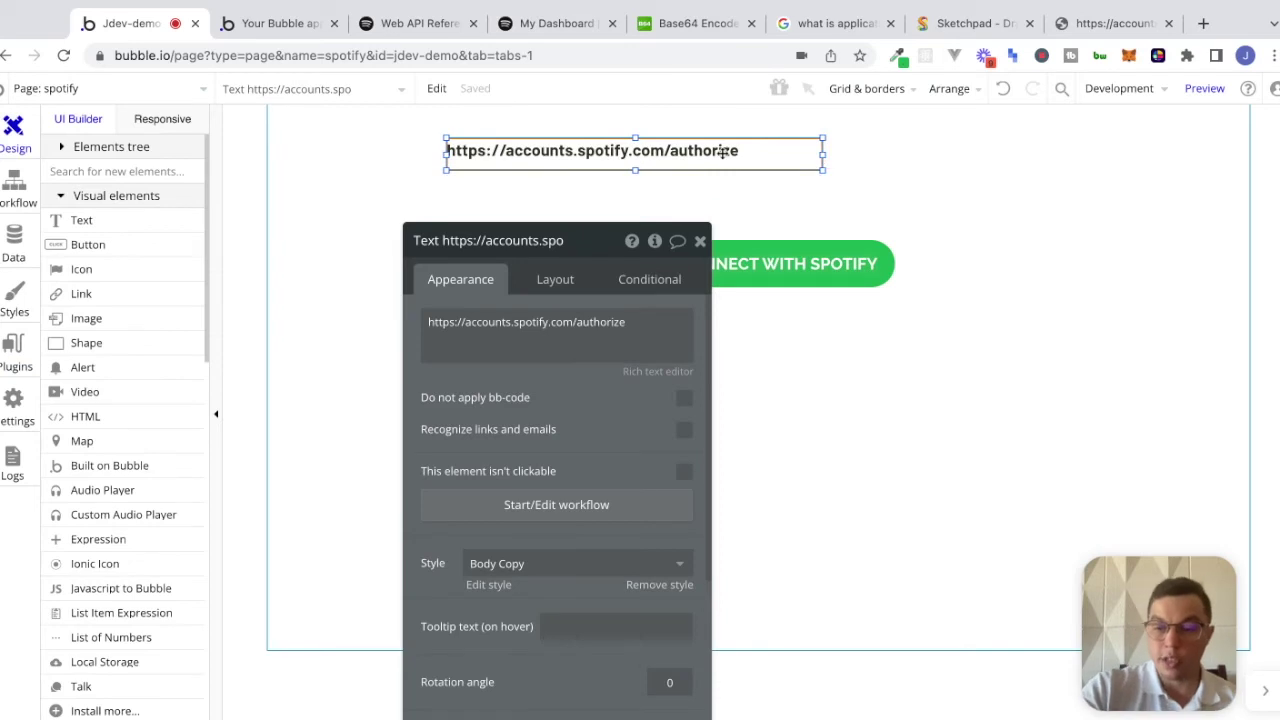
{"action": "key", "text": "Delete"}
{"action": "double_click", "coordinate": [763, 259]}
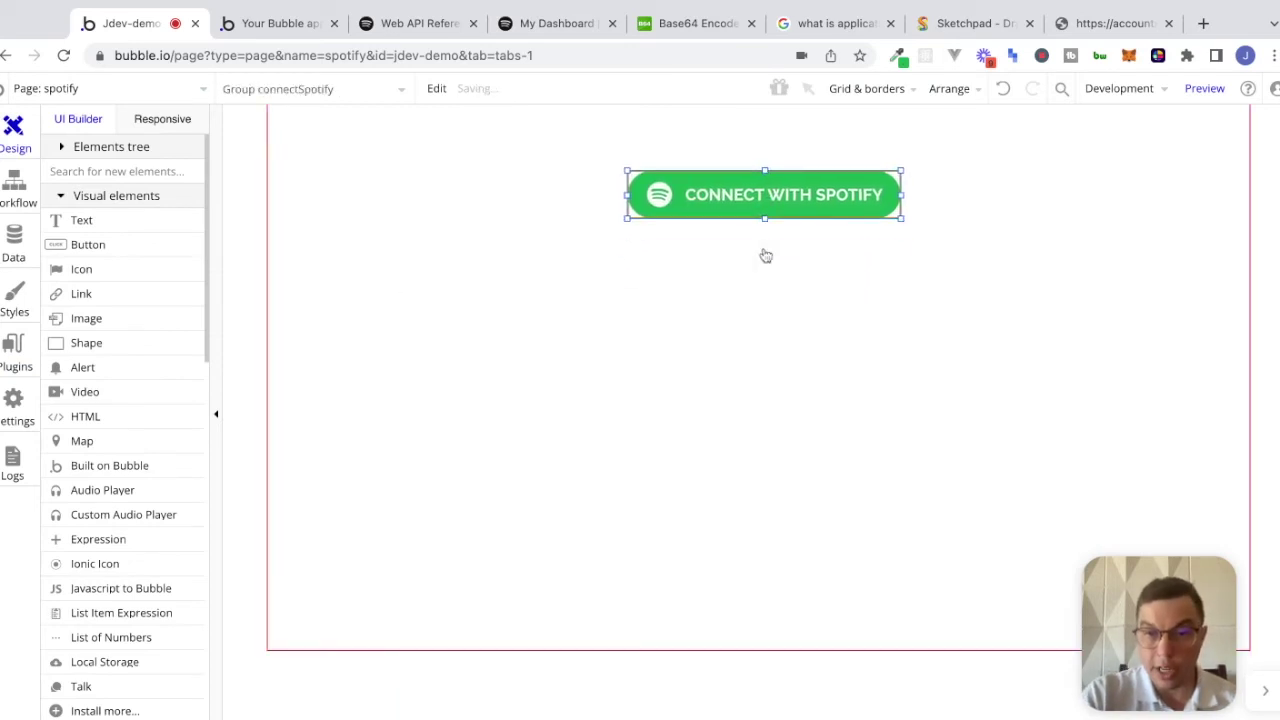
{"action": "left_click", "coordinate": [949, 88]}
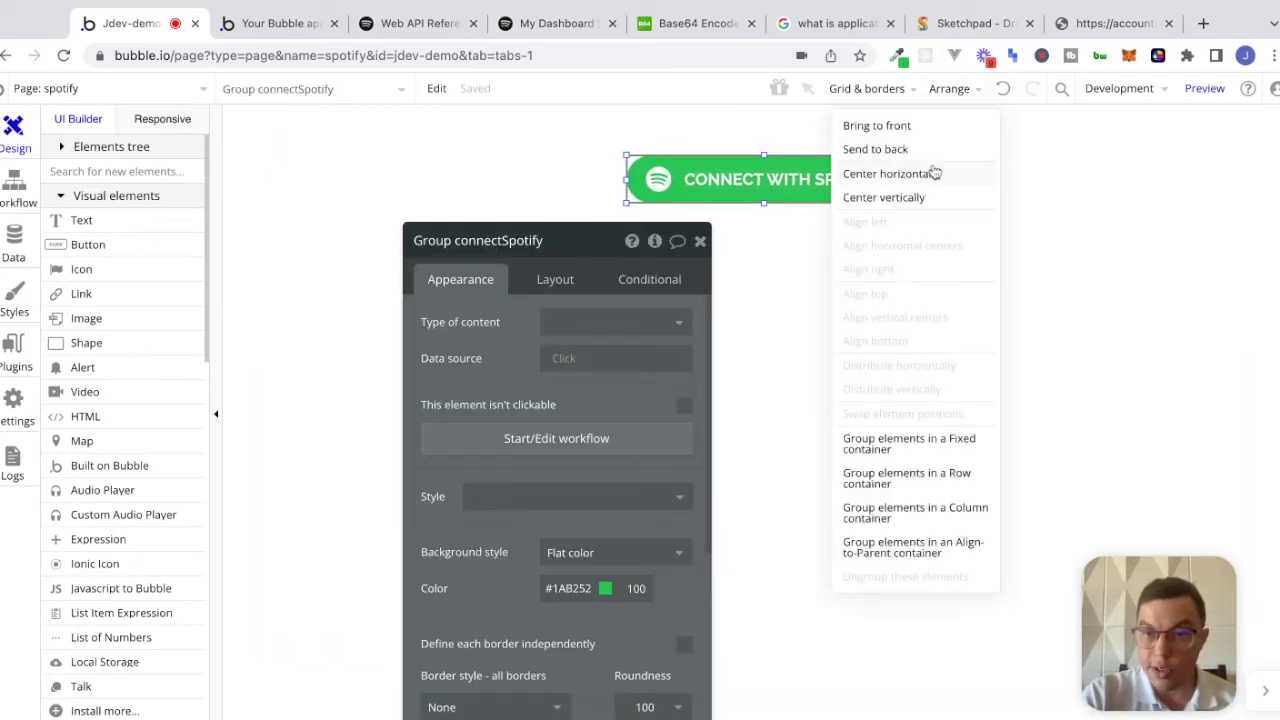
{"action": "left_click", "coordinate": [931, 171]}
Draw a repeating group about 516 by 281 px below the Connect with Spotify button and centre it horizontally
{"action": "scroll", "coordinate": [84, 563], "scroll_direction": "down", "scroll_amount": 1}
{"action": "scroll", "coordinate": [84, 560], "scroll_direction": "down", "scroll_amount": 10}
{"action": "scroll", "coordinate": [80, 545], "scroll_direction": "up", "scroll_amount": 7}
{"action": "left_click", "coordinate": [132, 430]}
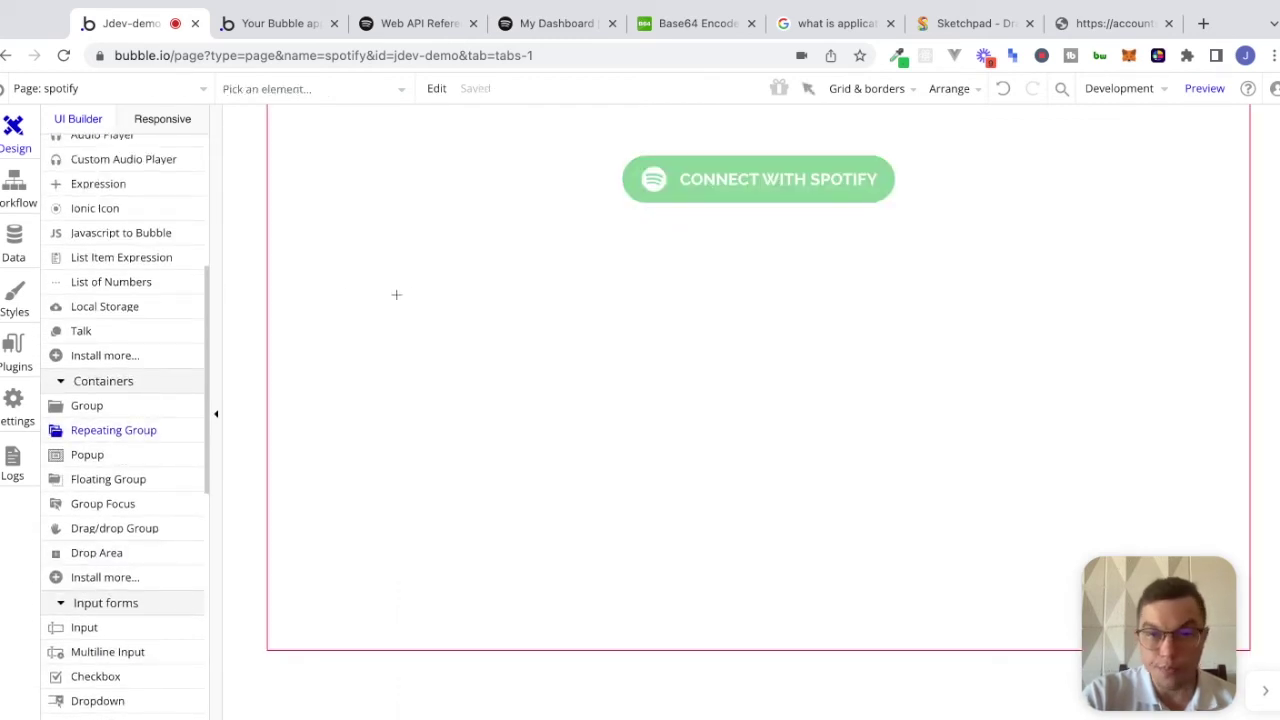
{"action": "mouse_move", "coordinate": [402, 236]}
{"action": "left_mouse_down"}
{"action": "mouse_move", "coordinate": [877, 420]}
{"action": "mouse_move", "coordinate": [871, 493]}
{"action": "left_mouse_up"}
{"action": "mouse_move", "coordinate": [698, 376]}
{"action": "left_mouse_down"}
{"action": "mouse_move", "coordinate": [829, 382]}
{"action": "mouse_move", "coordinate": [807, 391]}
{"action": "left_mouse_up"}
{"action": "left_click", "coordinate": [949, 88]}
{"action": "left_click", "coordinate": [936, 176]}
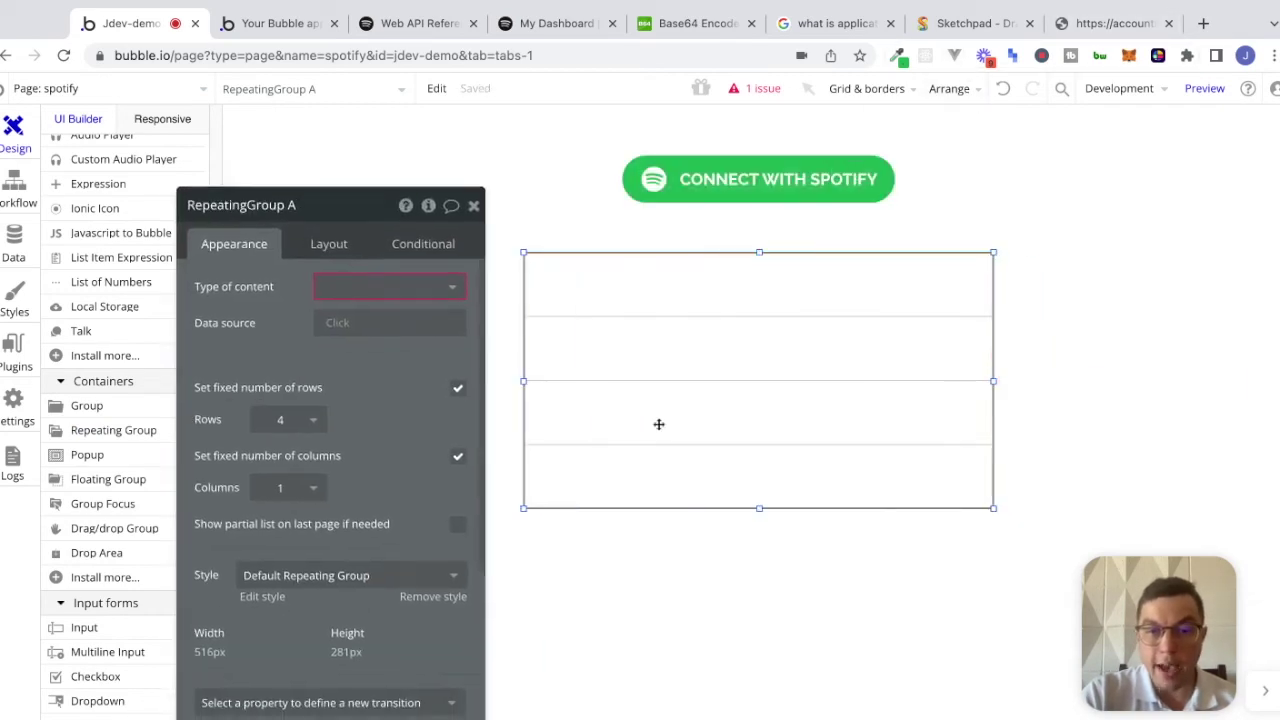
Examine the structure of the stored API response of the Get Followed Artists call, leaving it unchanged
{"action": "left_click", "coordinate": [338, 251]}
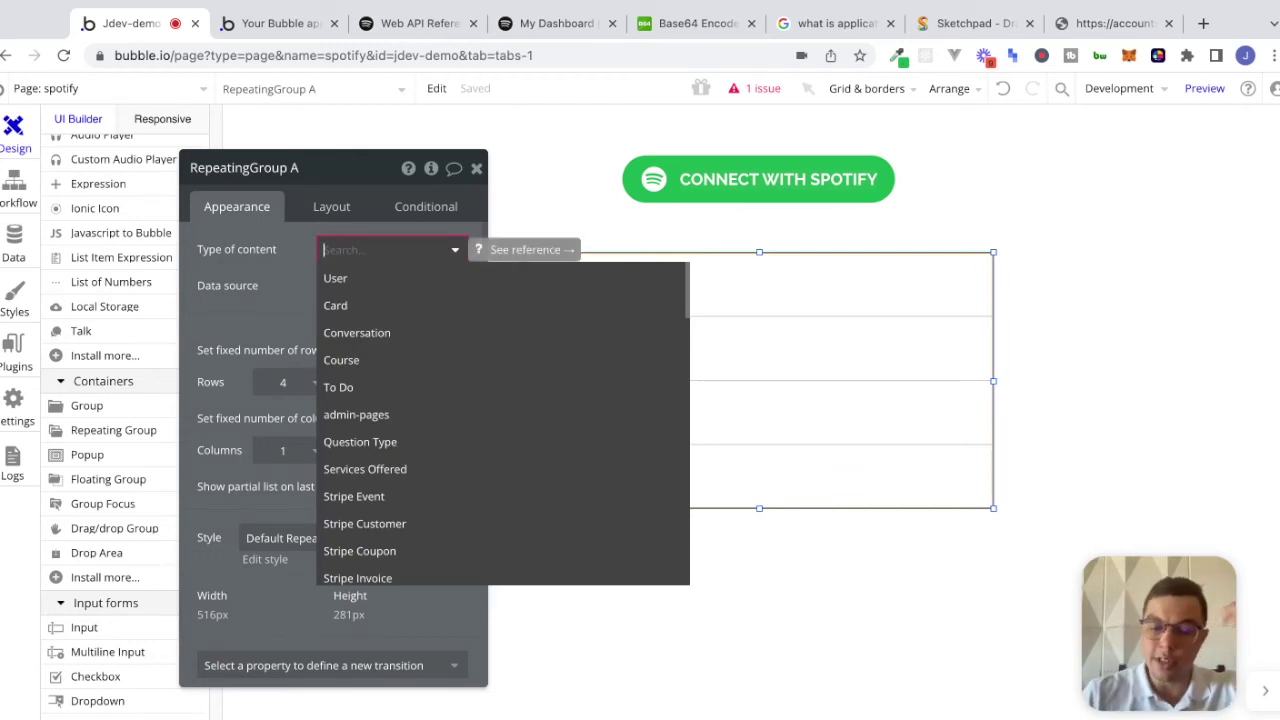
{"action": "left_click", "coordinate": [9, 370]}
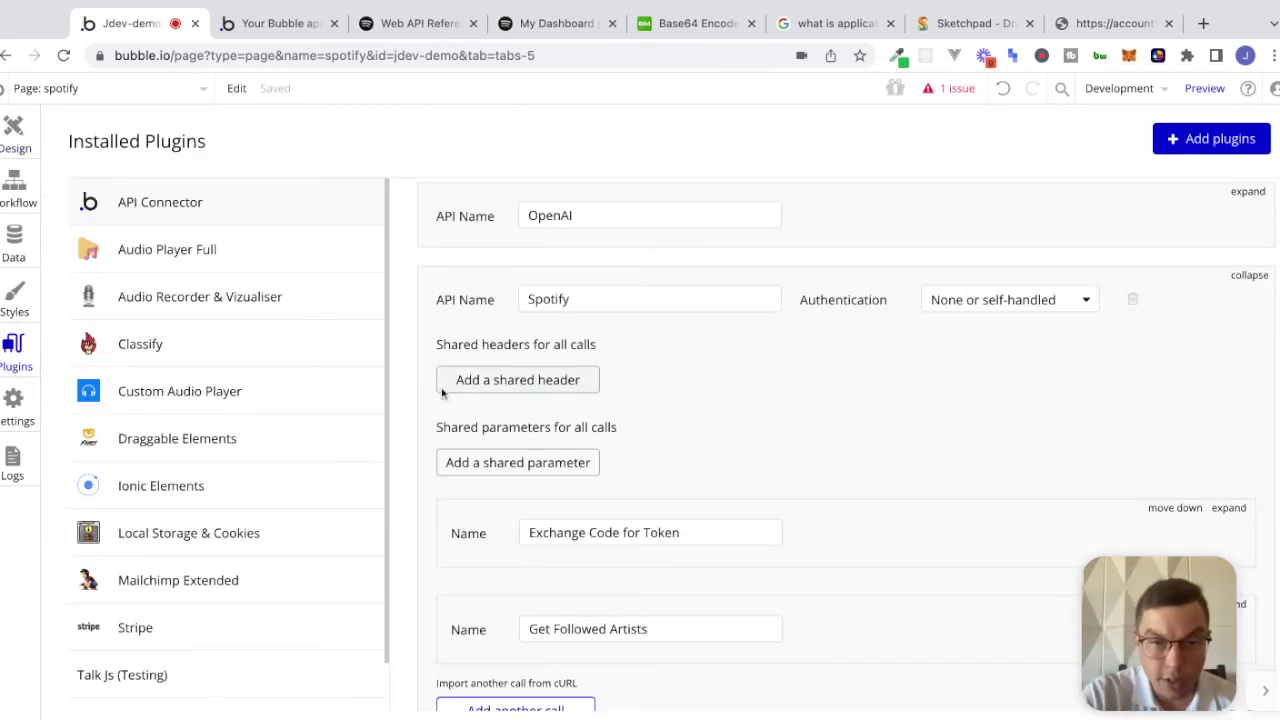
{"action": "scroll", "coordinate": [807, 400], "scroll_direction": "down", "scroll_amount": 2}
{"action": "left_click", "coordinate": [1229, 477]}
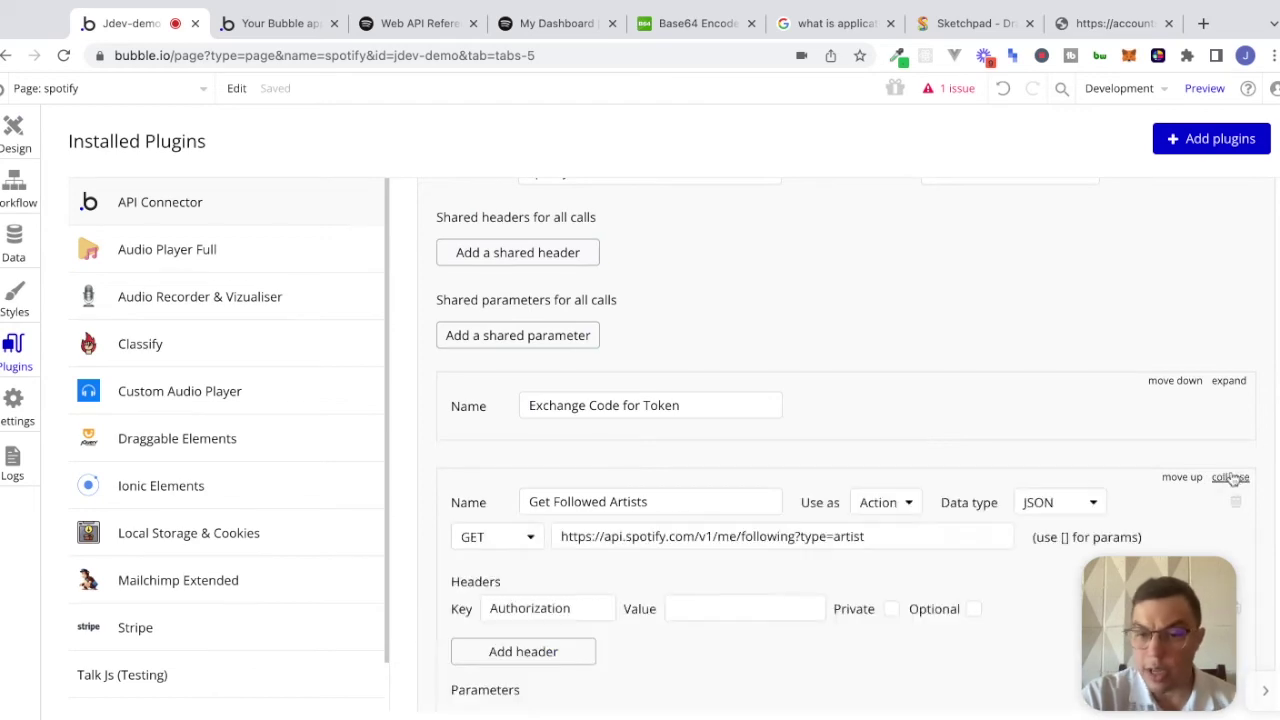
{"action": "scroll", "coordinate": [800, 480], "scroll_direction": "down", "scroll_amount": 6}
{"action": "left_click", "coordinate": [739, 491]}
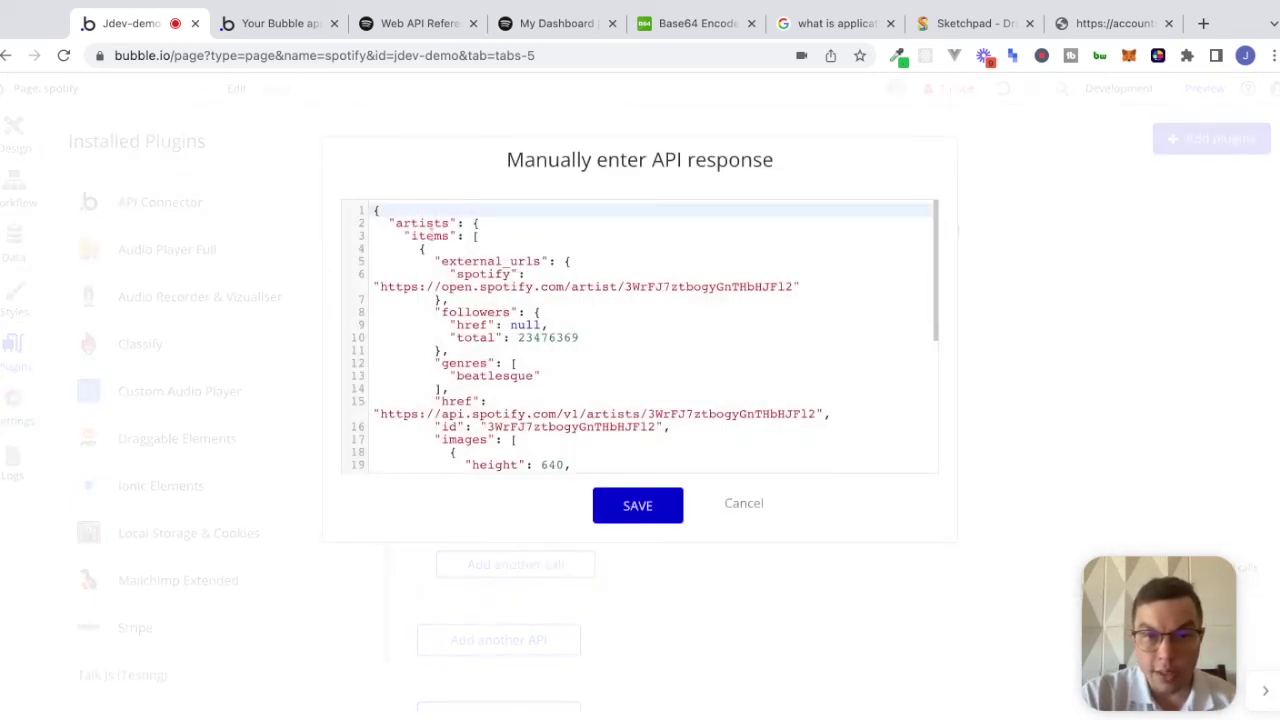
{"action": "left_click", "coordinate": [748, 503]}
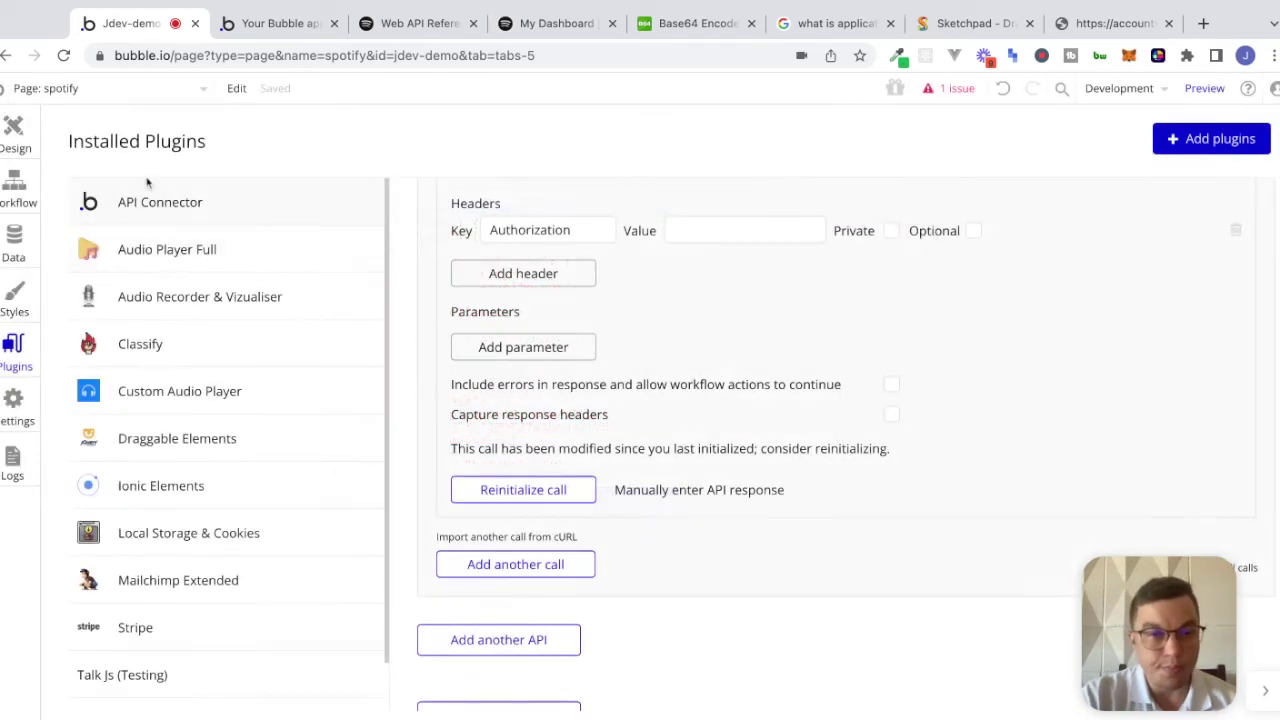
Set the repeating group's type of content to Get Followed Artists artists item
{"action": "left_click", "coordinate": [15, 132]}
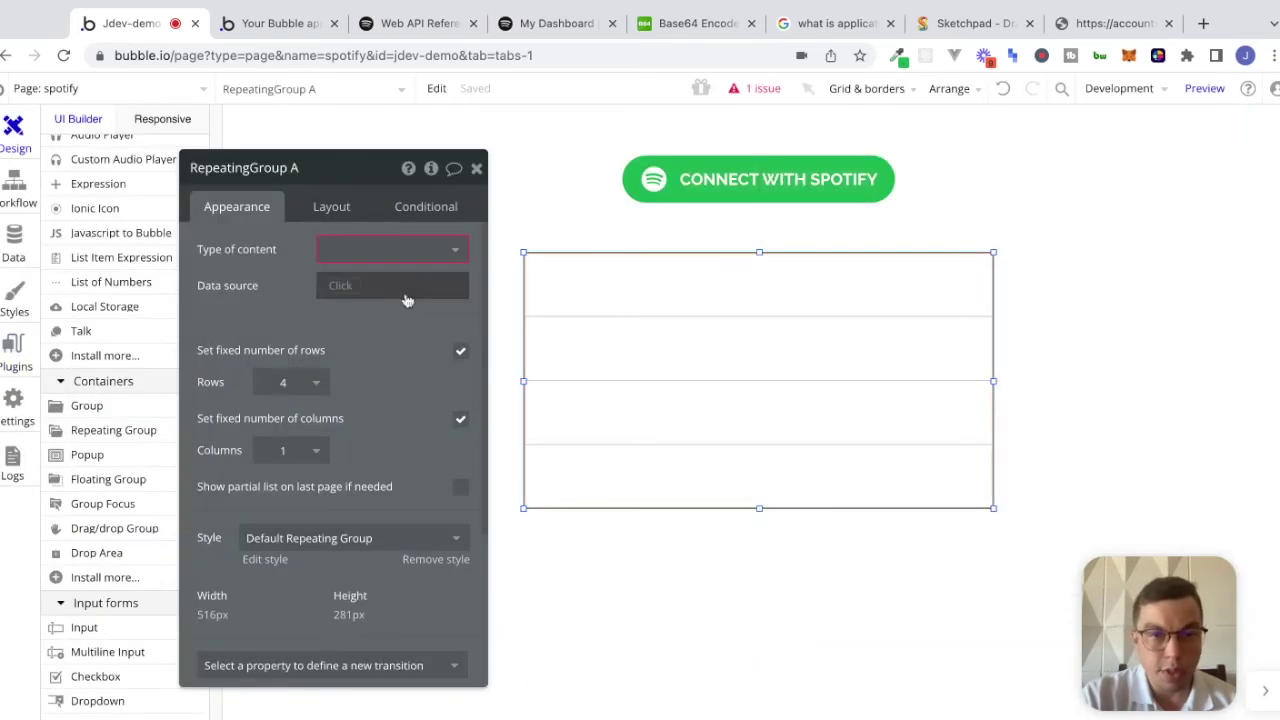
{"action": "left_click", "coordinate": [423, 263]}
{"action": "type", "text": "get"}
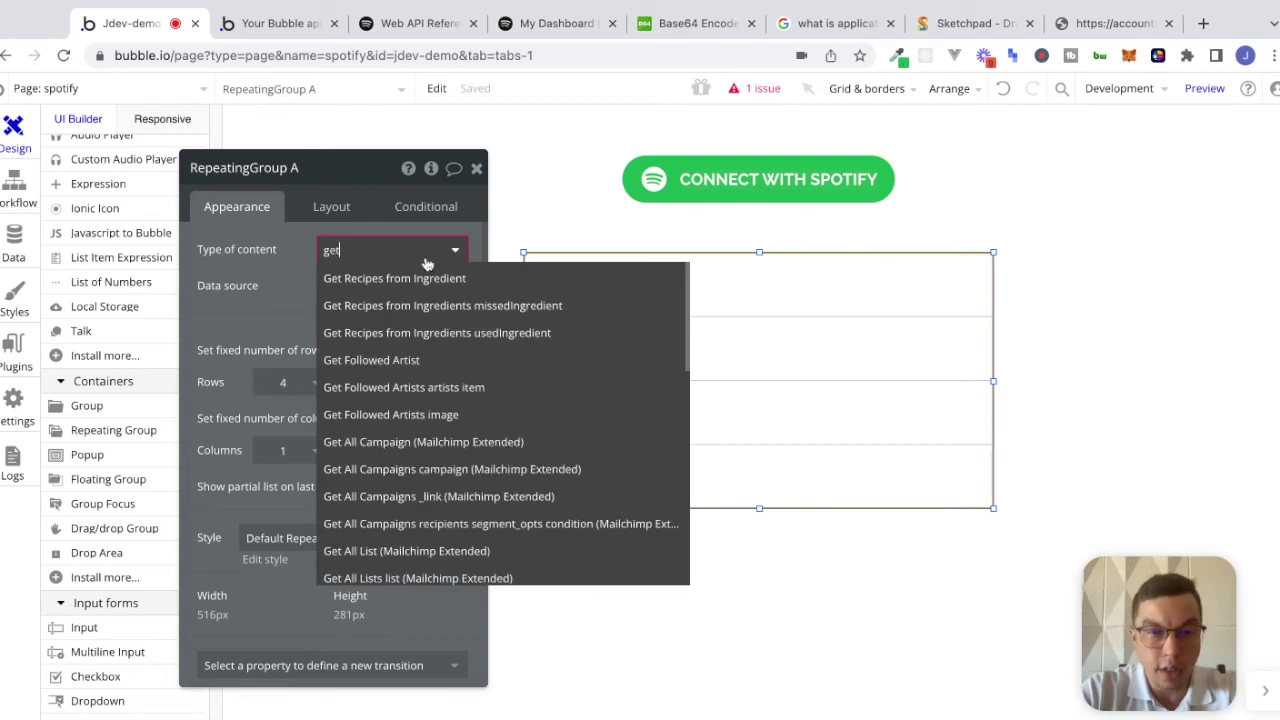
{"action": "left_click", "coordinate": [408, 389]}
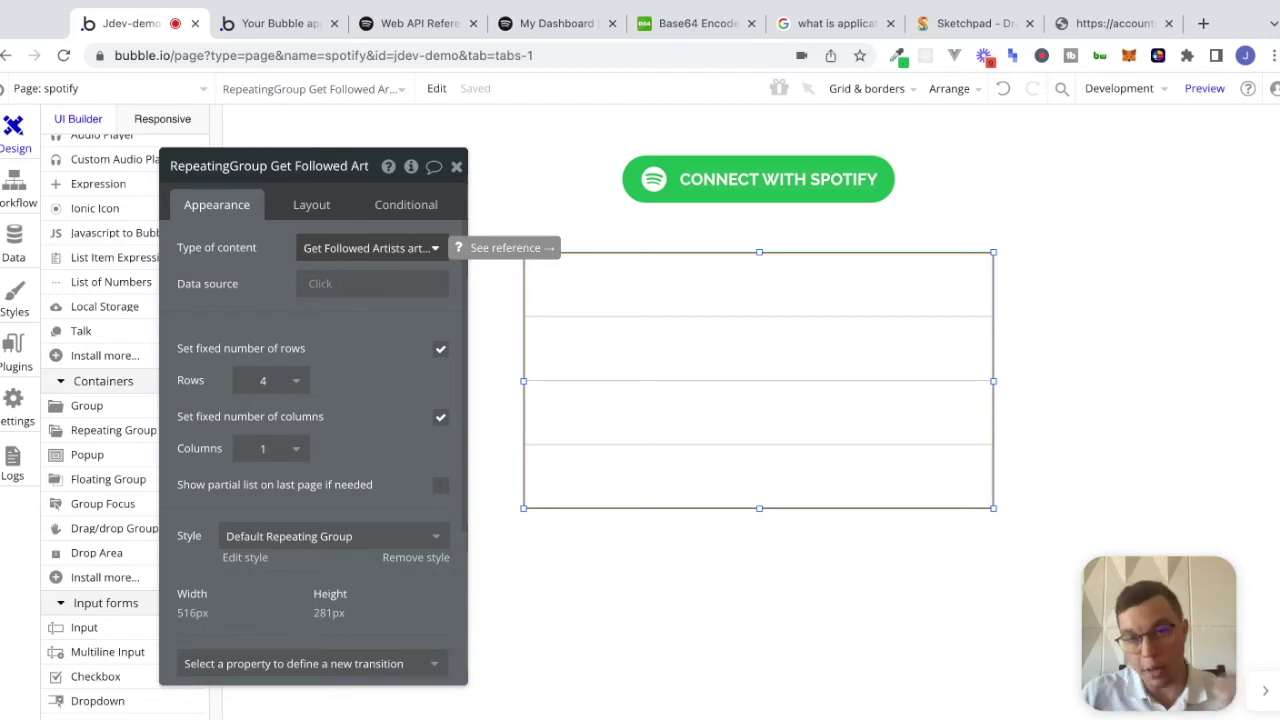
{"action": "left_click", "coordinate": [456, 166]}
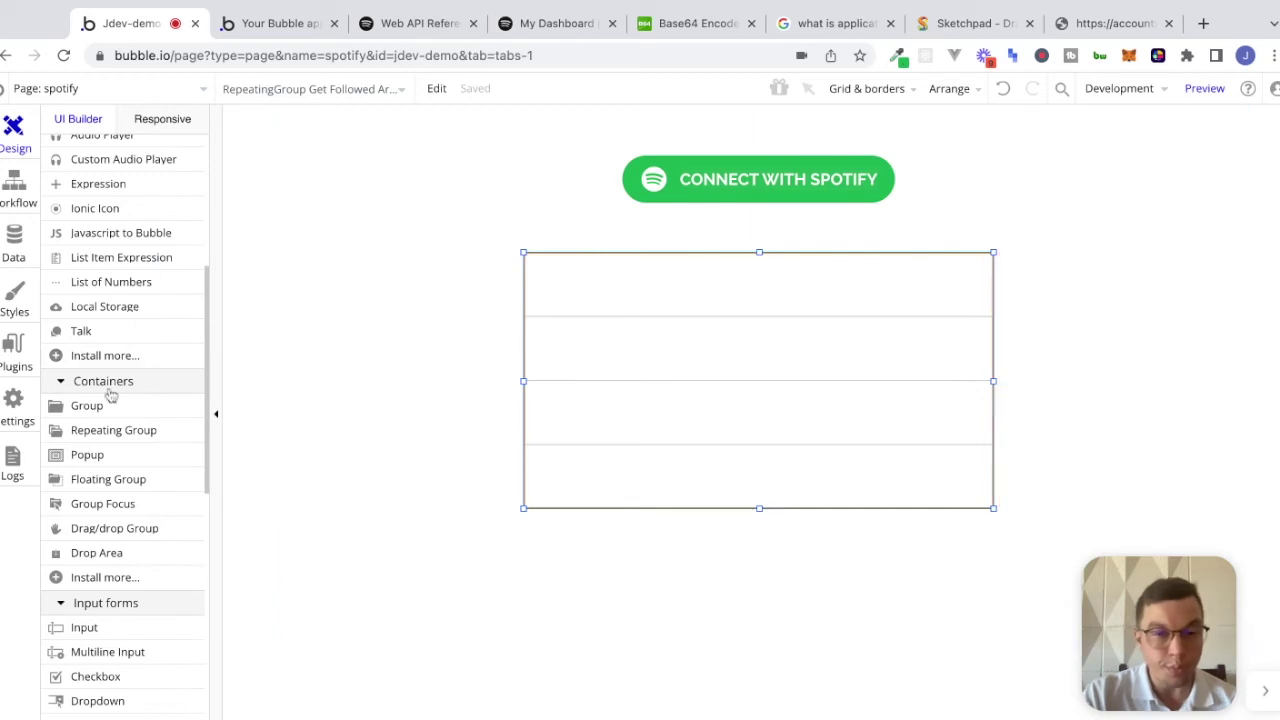
Draw a text element about 322 by 32 px in the repeating group's first cell and bind it to the current cell's artists item's name
{"action": "scroll", "coordinate": [110, 395], "scroll_direction": "up", "scroll_amount": 1}
{"action": "scroll", "coordinate": [110, 395], "scroll_direction": "up", "scroll_amount": 5}
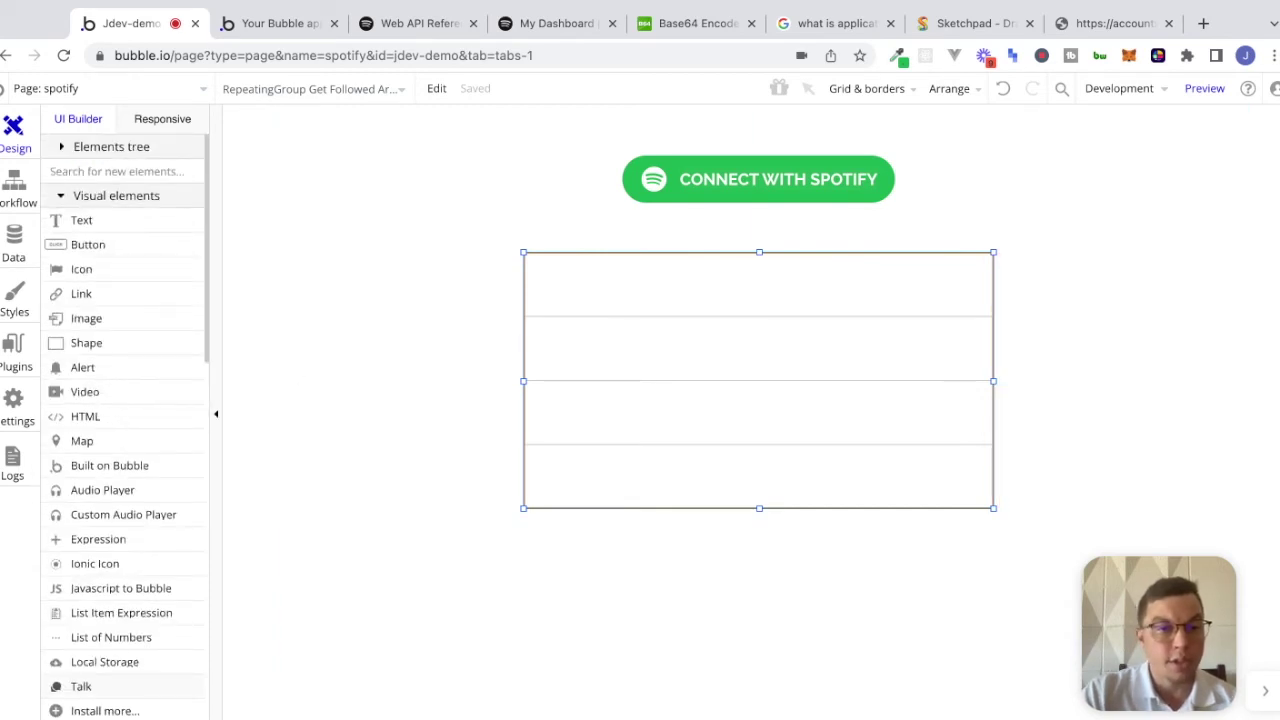
{"action": "left_click", "coordinate": [81, 220]}
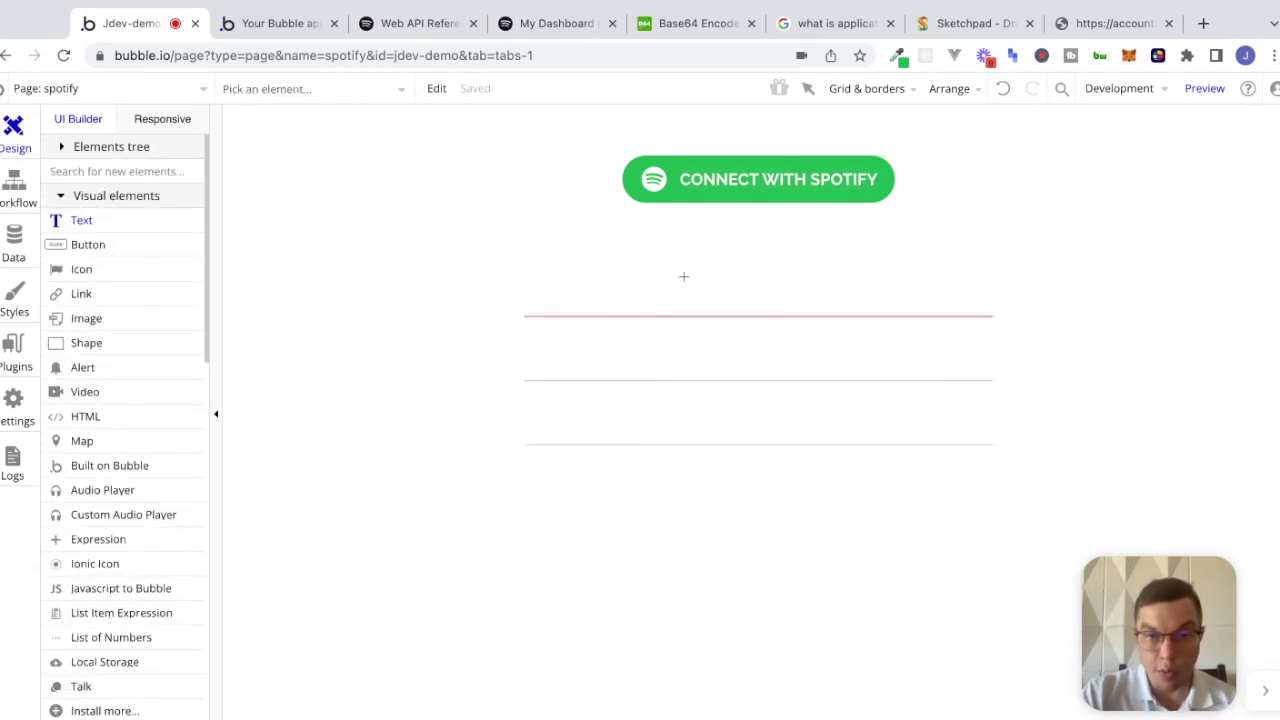
{"action": "mouse_move", "coordinate": [657, 271]}
{"action": "left_mouse_down"}
{"action": "mouse_move", "coordinate": [857, 305]}
{"action": "mouse_move", "coordinate": [950, 301]}
{"action": "left_mouse_up"}
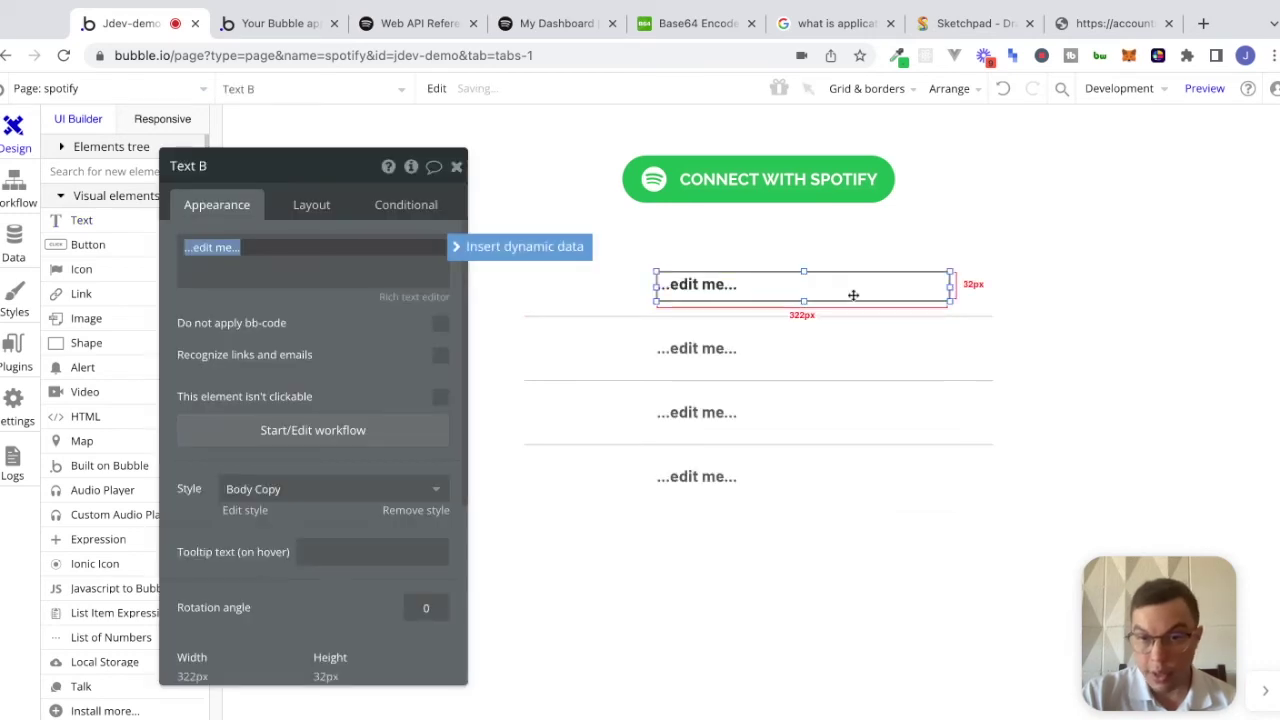
{"action": "left_click", "coordinate": [472, 250]}
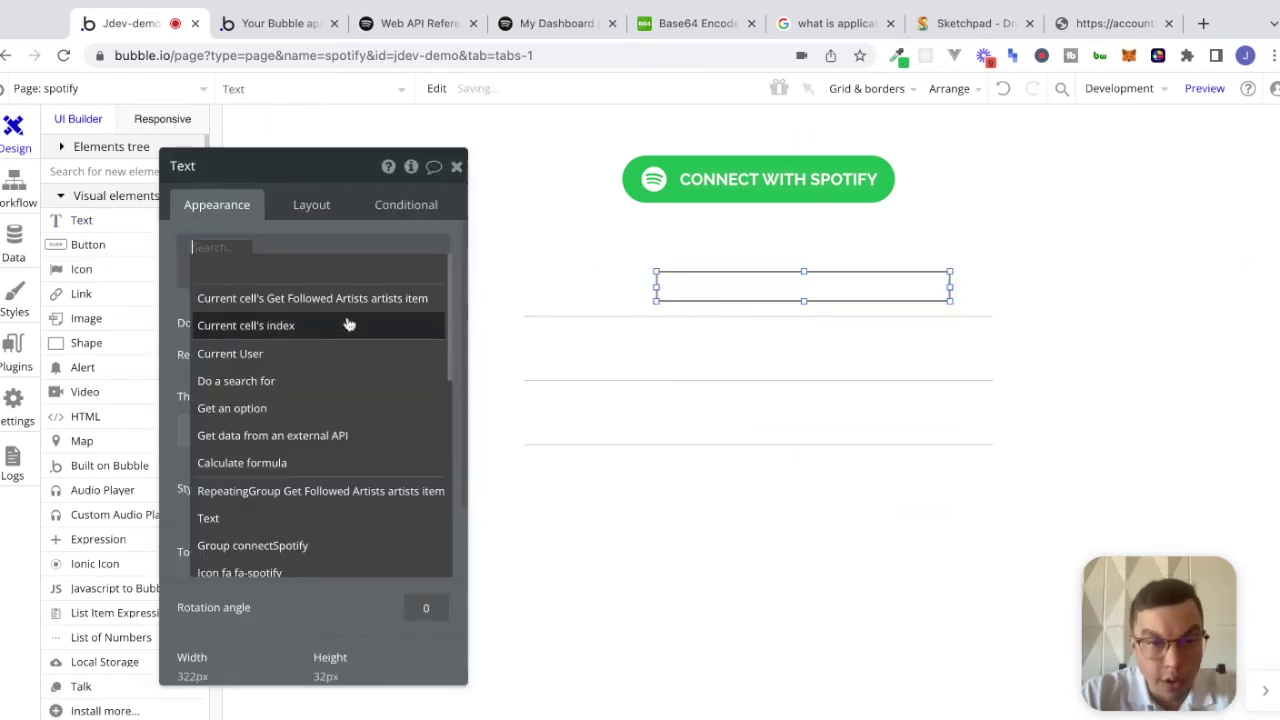
{"action": "left_click", "coordinate": [372, 300]}
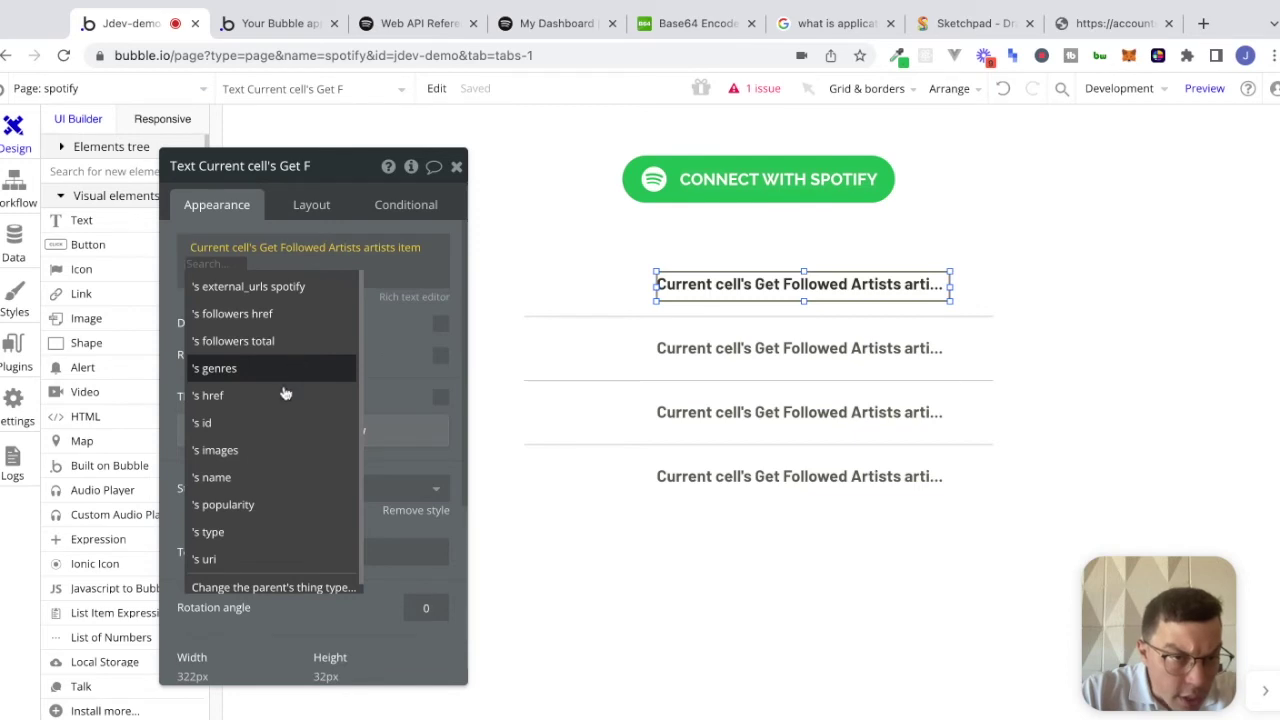
{"action": "left_click", "coordinate": [254, 478]}
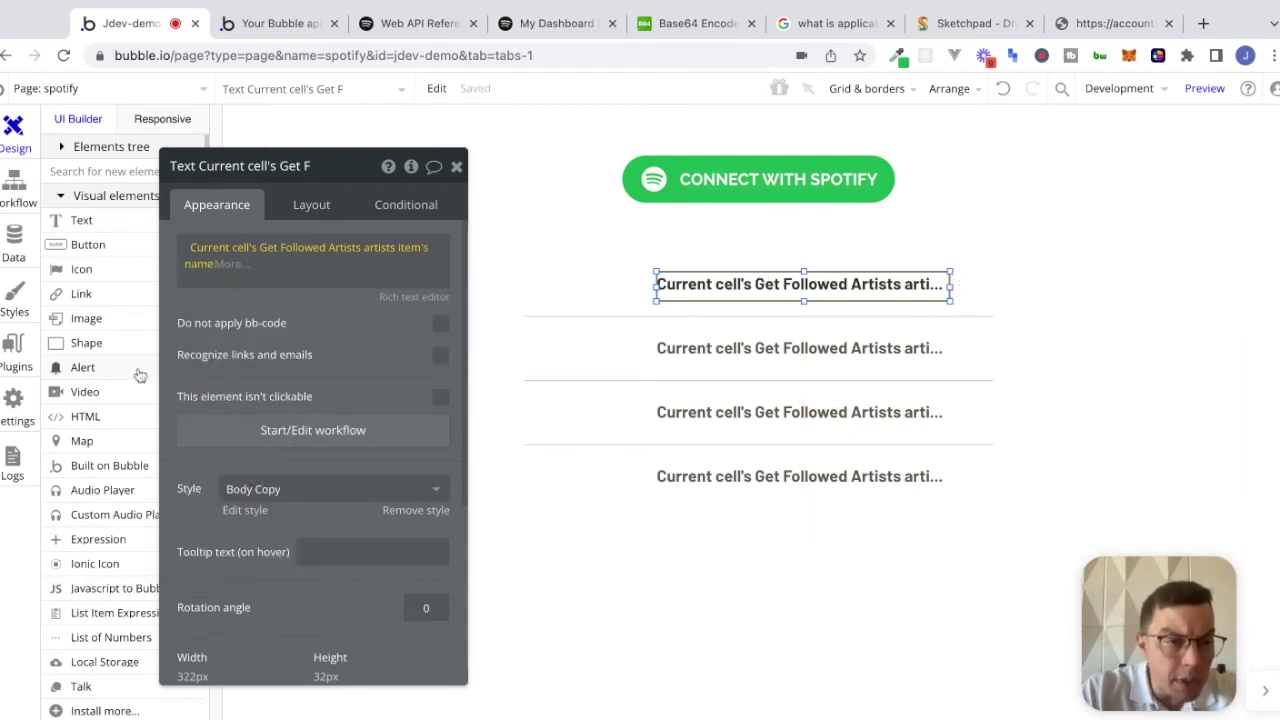
Draw an image about 66 by 52 px beside the artist name, with the current cell's artists item's images:first item's url as its dynamic image
{"action": "left_click", "coordinate": [95, 315]}
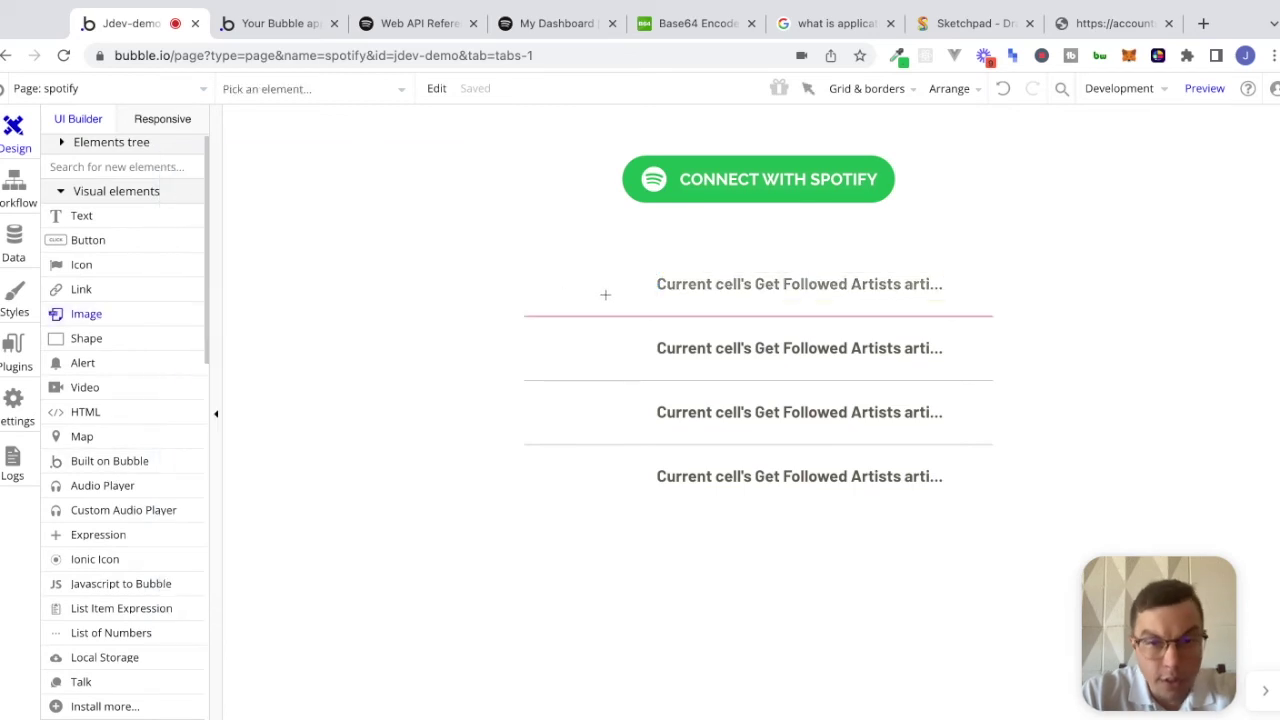
{"action": "mouse_move", "coordinate": [562, 262]}
{"action": "left_mouse_down"}
{"action": "mouse_move", "coordinate": [607, 280]}
{"action": "mouse_move", "coordinate": [623, 311]}
{"action": "left_mouse_up"}
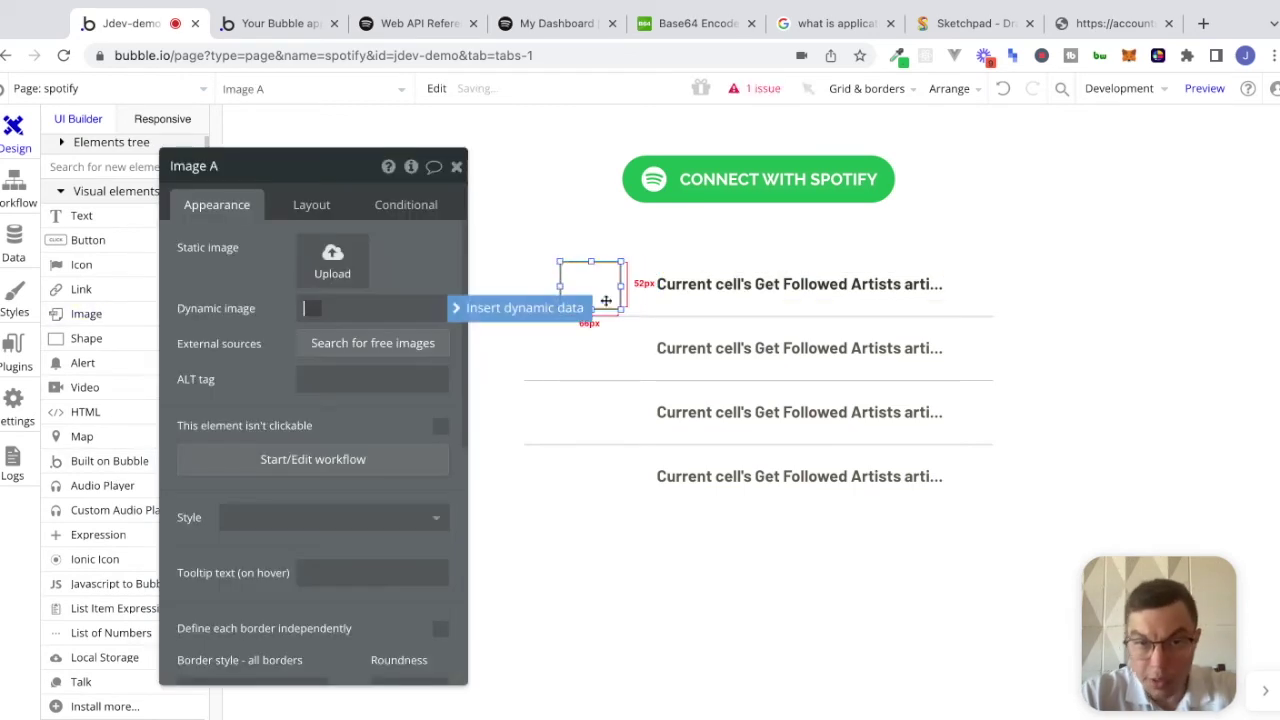
{"action": "left_click", "coordinate": [456, 308]}
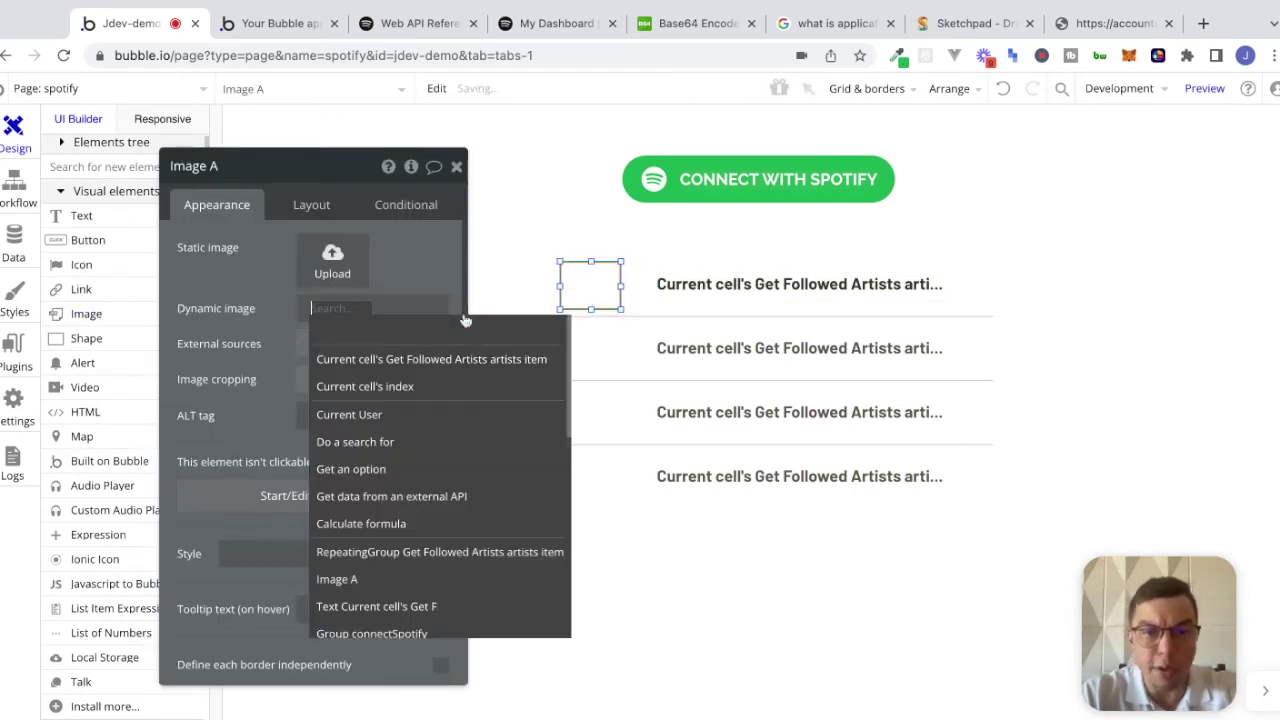
{"action": "left_click", "coordinate": [418, 360]}
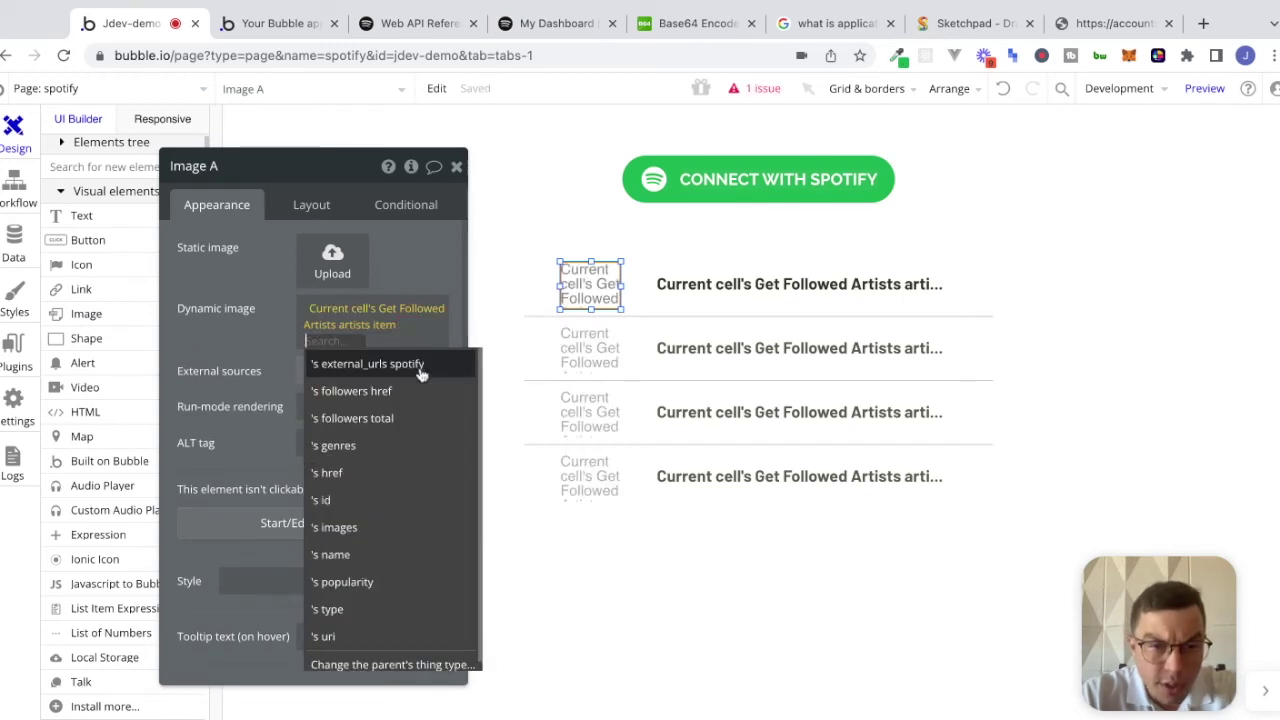
{"action": "left_click", "coordinate": [350, 528]}
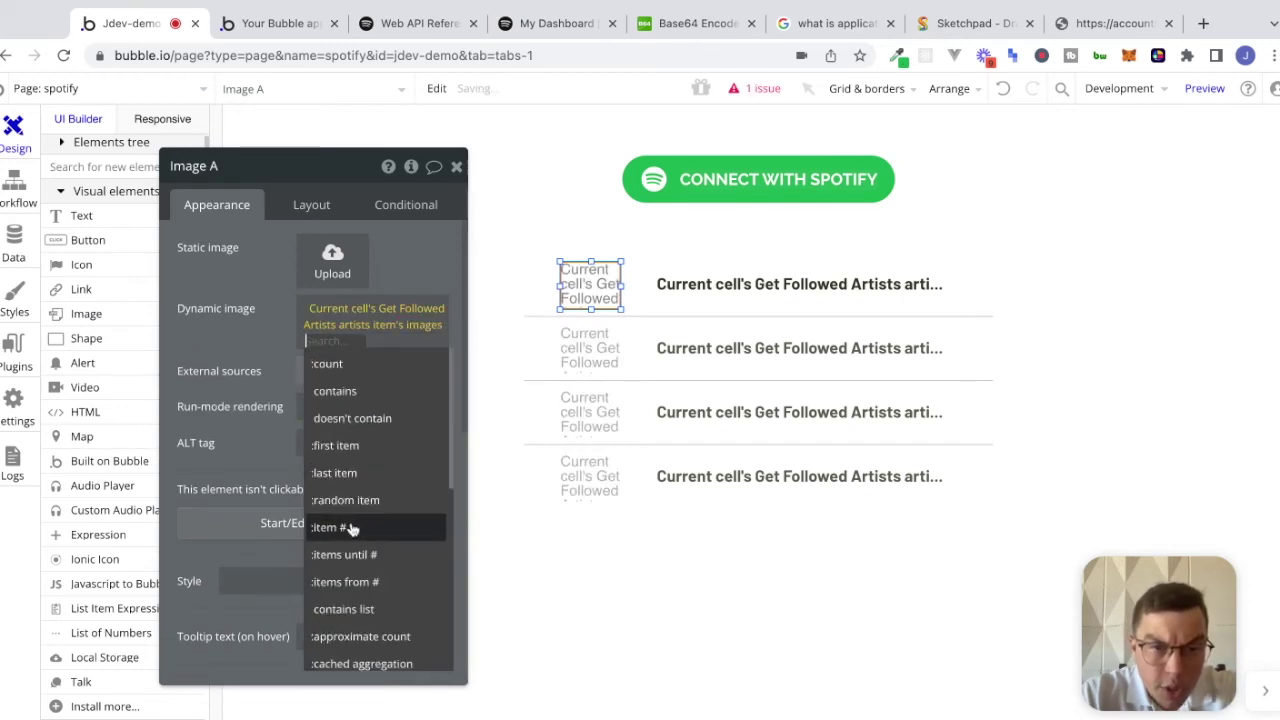
{"action": "left_click", "coordinate": [389, 455]}
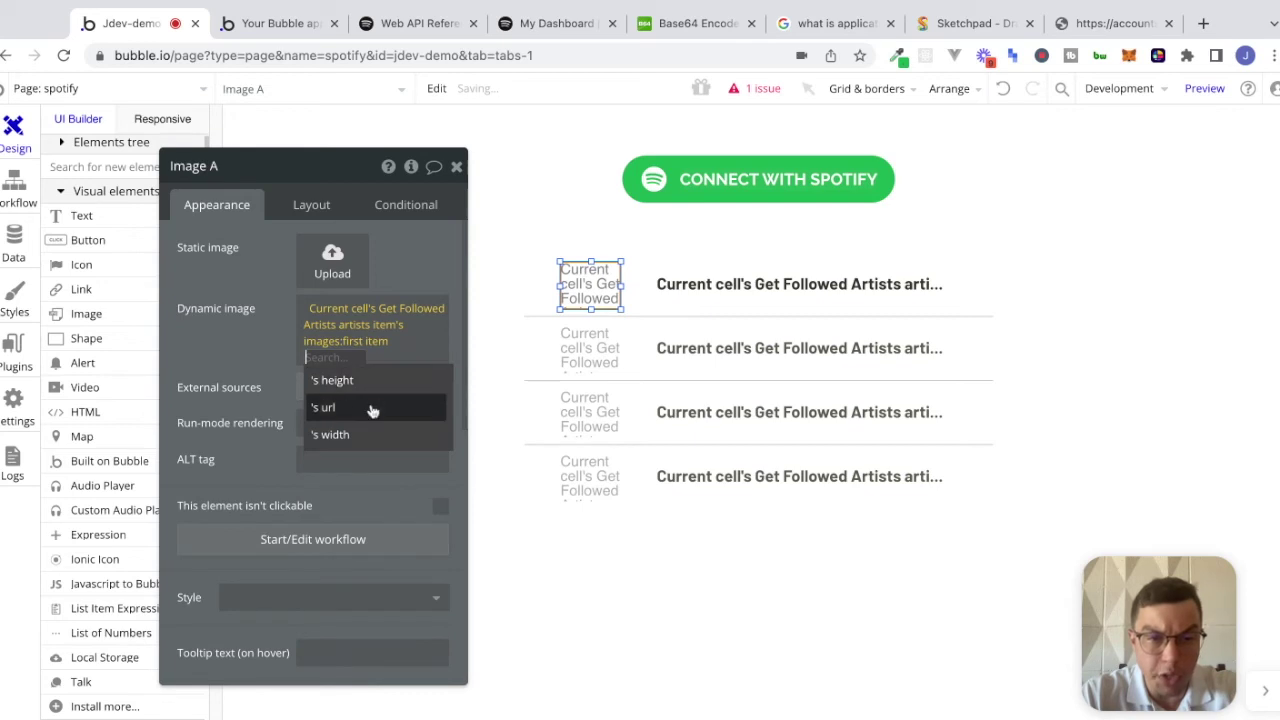
{"action": "left_click", "coordinate": [372, 409]}
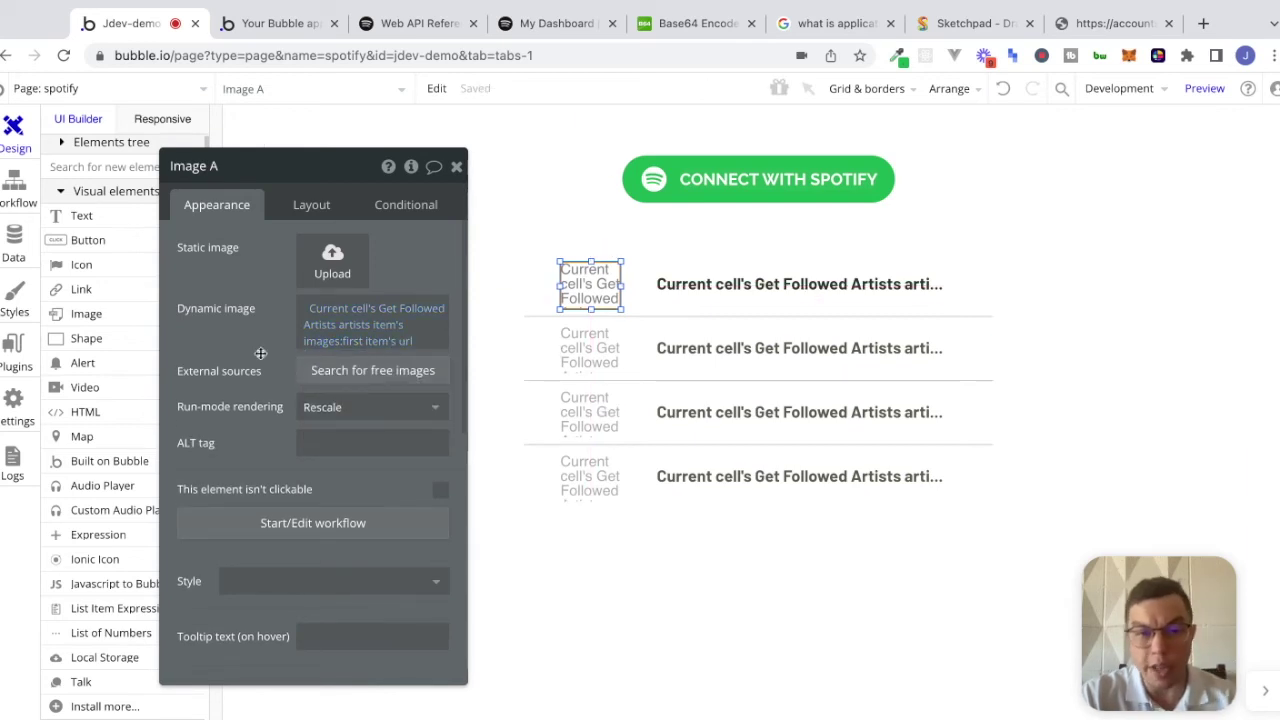
Set the artist image's size to 60 by 60 px and move it closer to the name, at about X 68, Y 7
{"action": "left_click", "coordinate": [328, 207]}
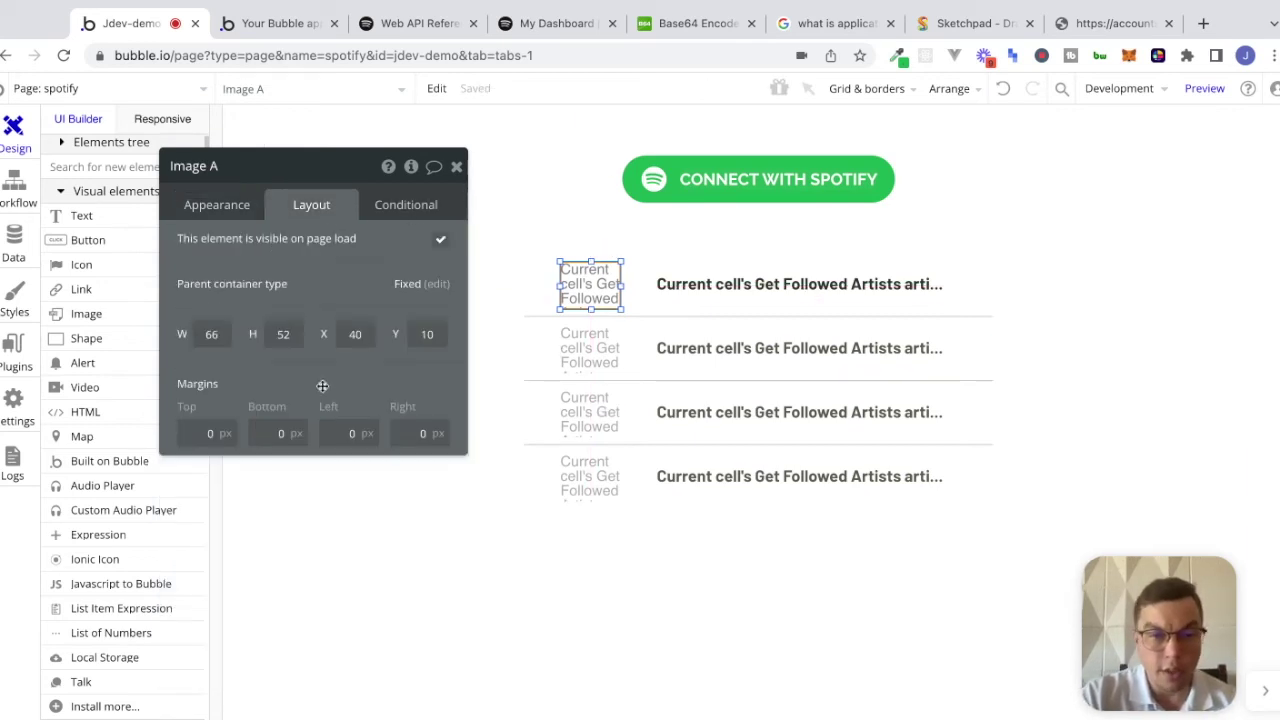
{"action": "double_click", "coordinate": [222, 335]}
{"action": "type", "text": "60"}
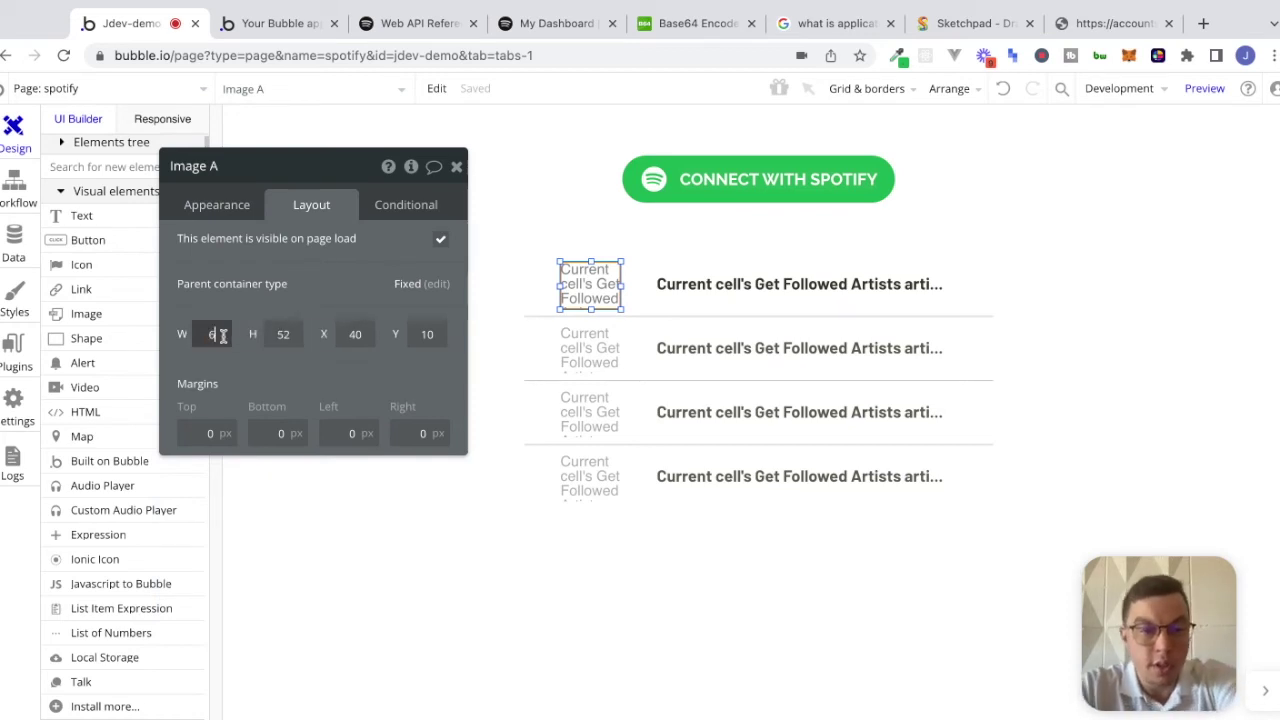
{"action": "key", "text": "Tab"}
{"action": "type", "text": "60"}
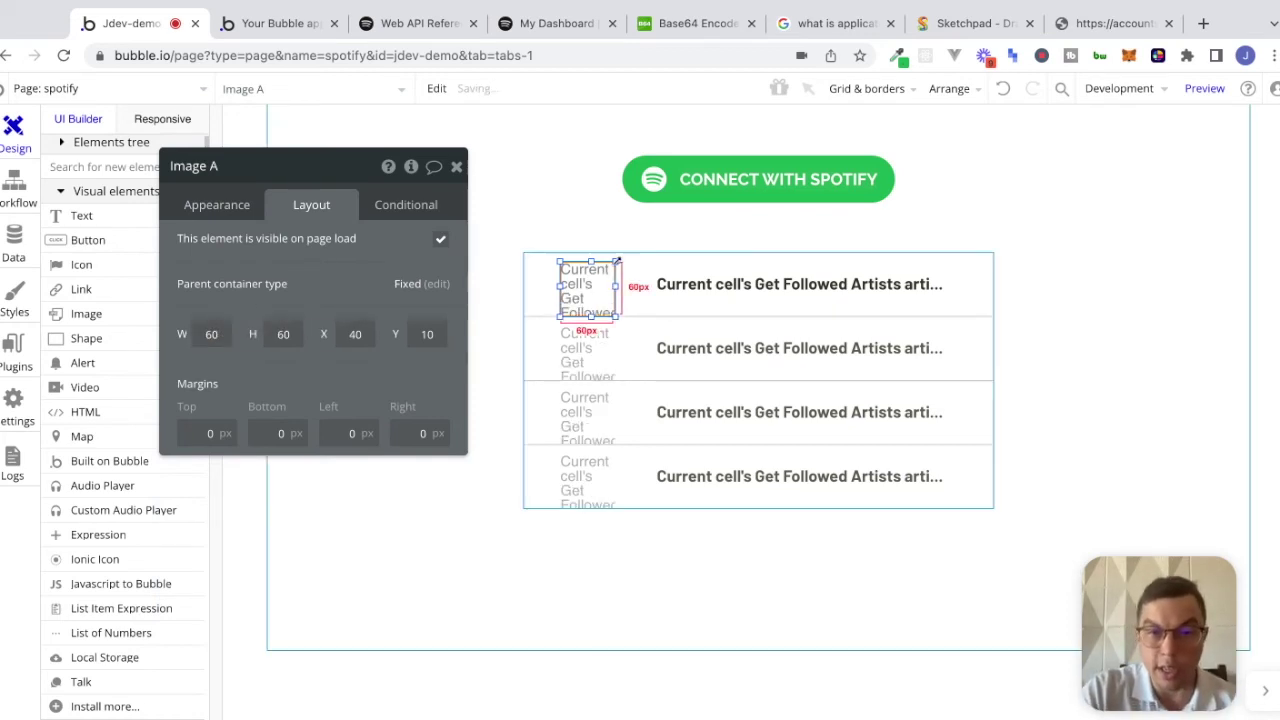
{"action": "left_click_drag", "start_coordinate": [592, 275], "coordinate": [620, 272]}
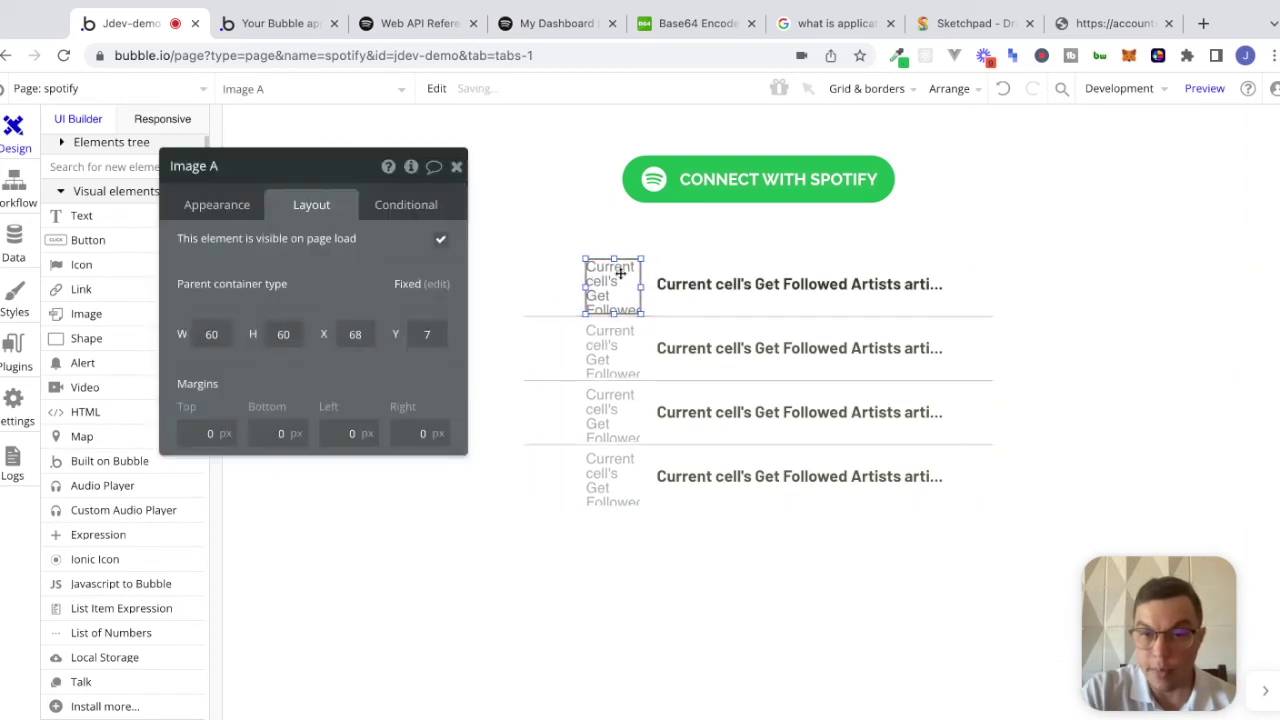
Open the click workflow of the Connect with Spotify group and review its Open an external website action
{"action": "left_click", "coordinate": [720, 368]}
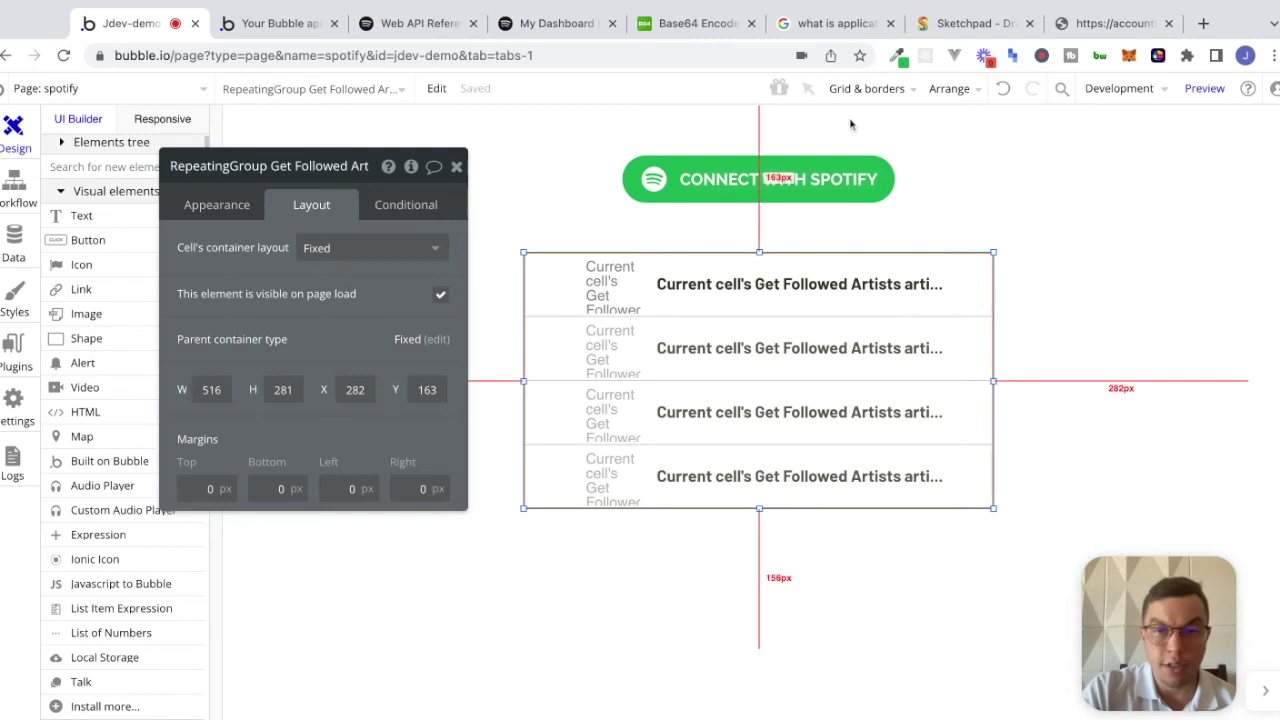
{"action": "left_click", "coordinate": [825, 195]}
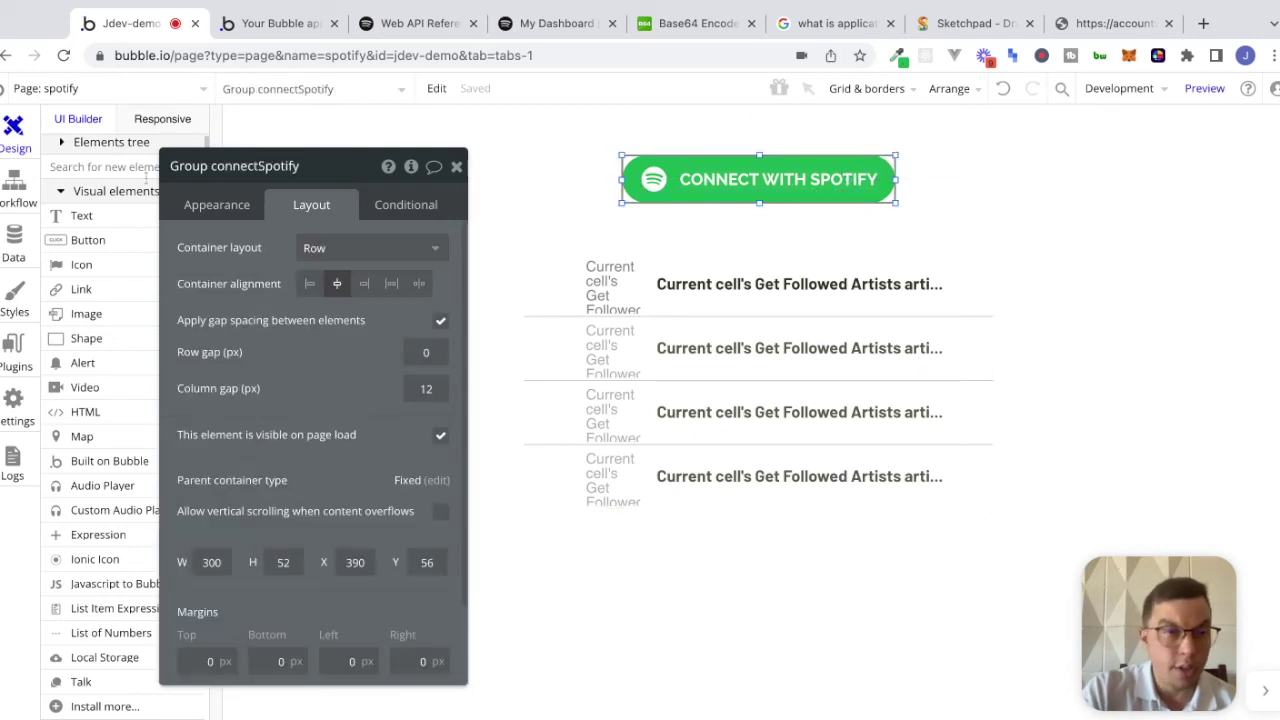
{"action": "left_click", "coordinate": [246, 205]}
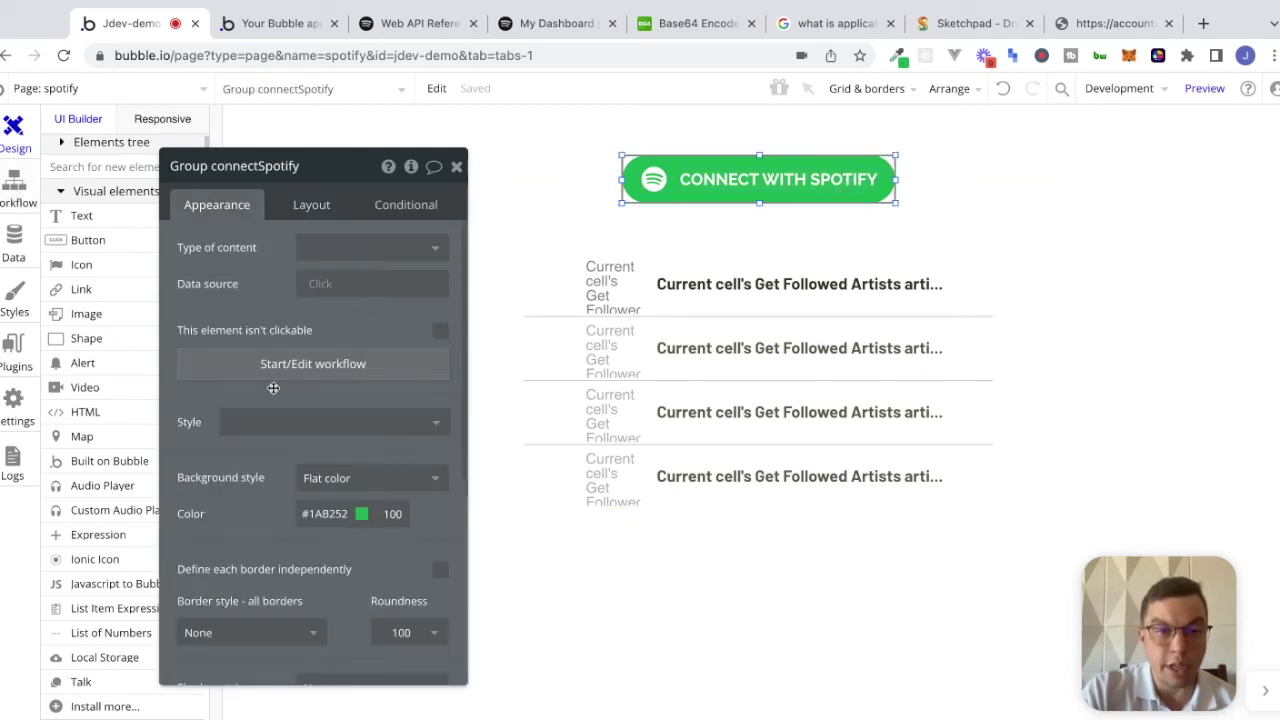
{"action": "left_click", "coordinate": [316, 364]}
{"action": "left_click_drag", "start_coordinate": [214, 362], "coordinate": [597, 444]}
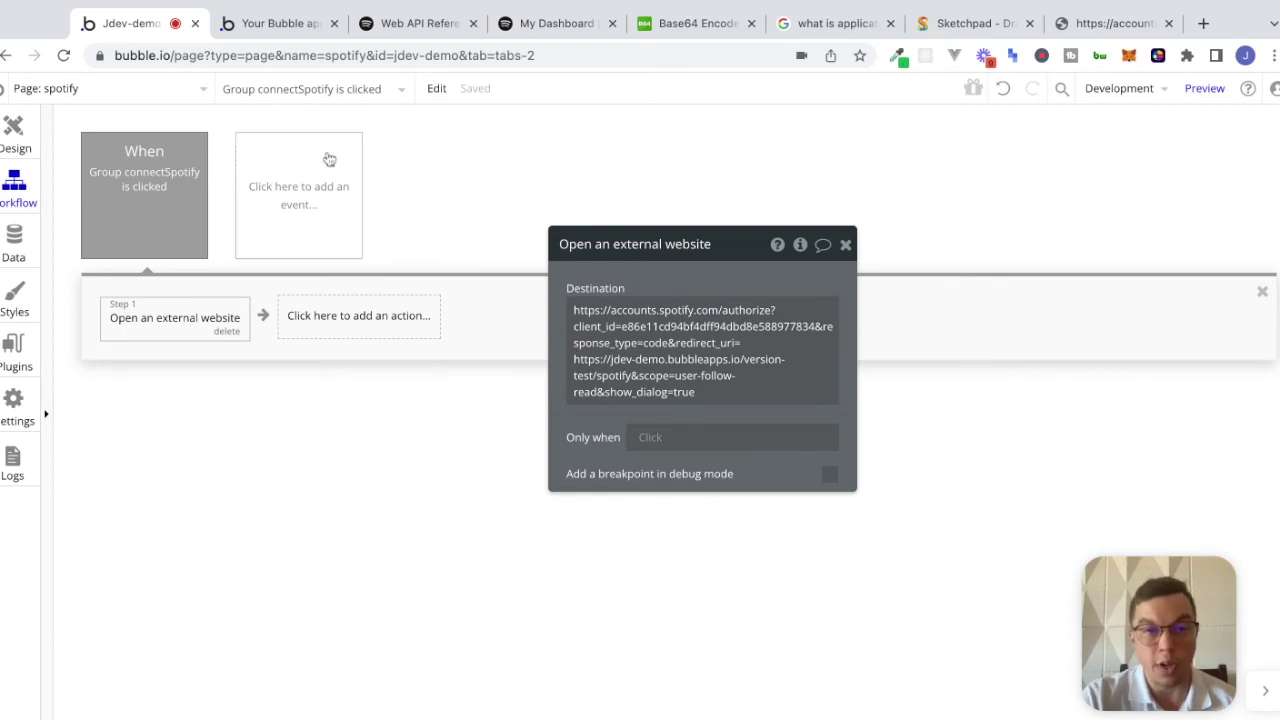
Add a Do when condition is true event that runs just once, only when the code parameter from the page URL is not empty
{"action": "left_click", "coordinate": [275, 255]}
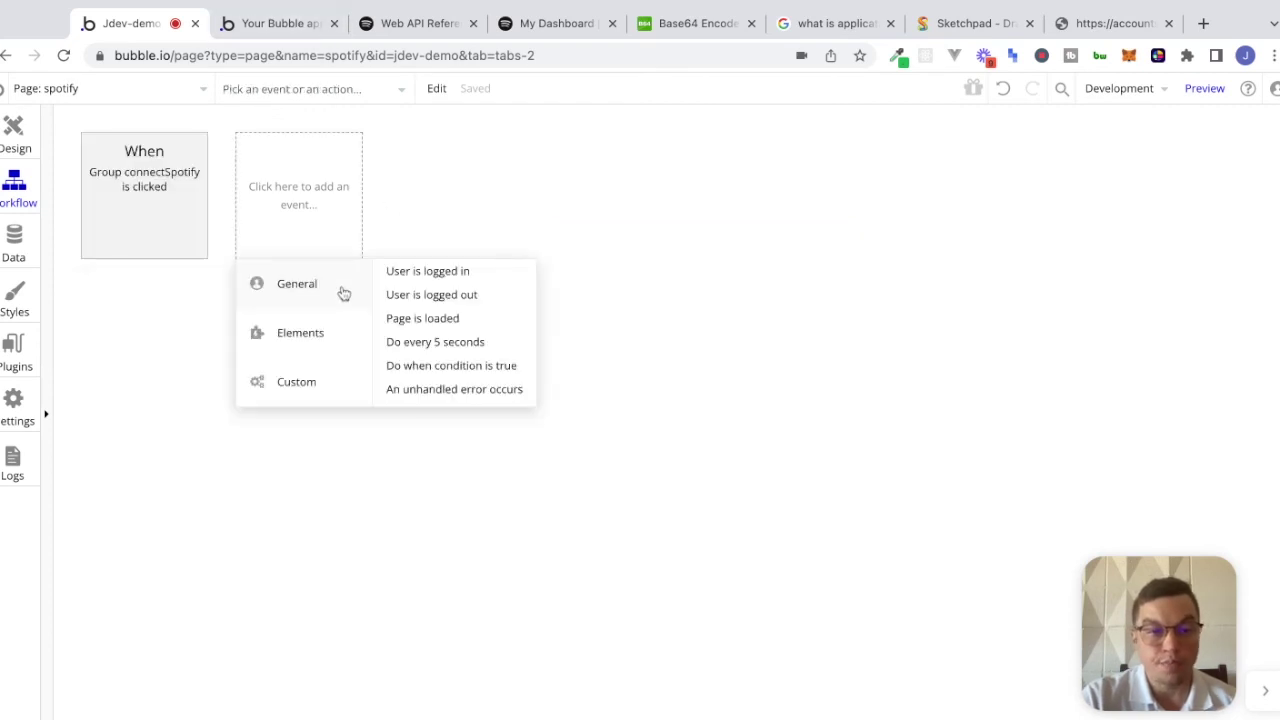
{"action": "left_click", "coordinate": [470, 367]}
{"action": "left_click", "coordinate": [650, 407]}
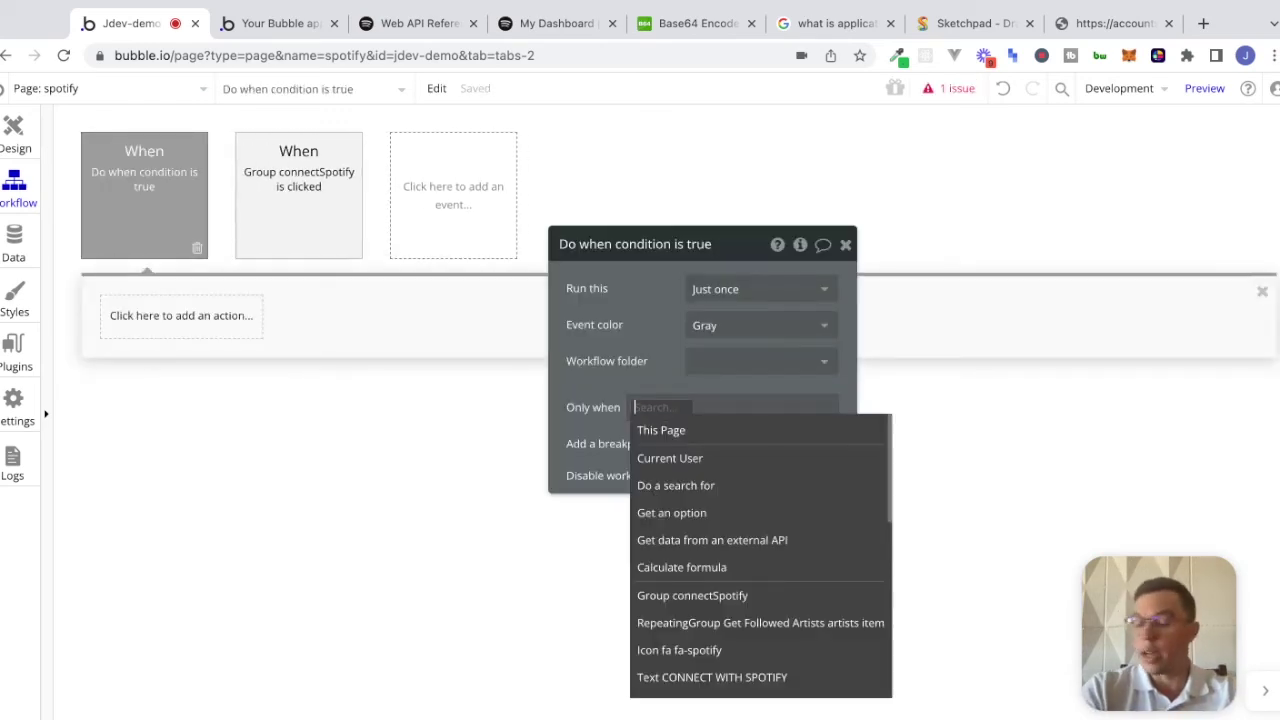
{"action": "type", "text": "get"}
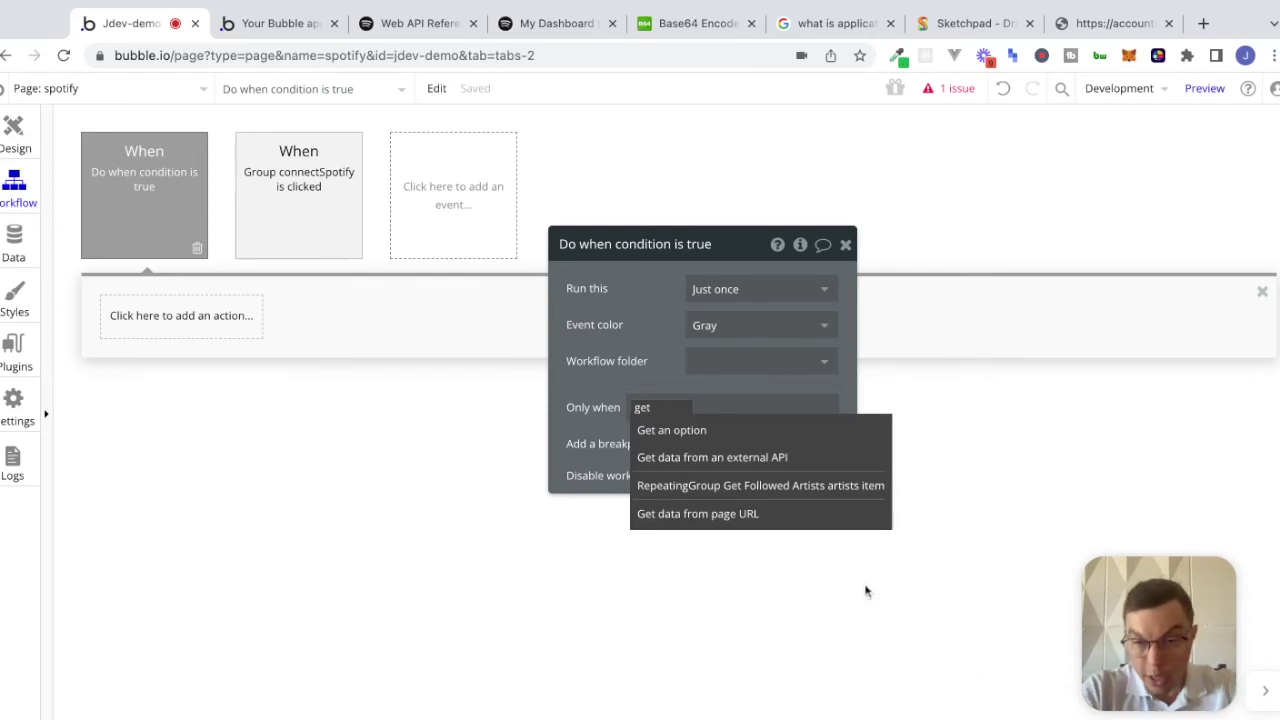
{"action": "left_click", "coordinate": [737, 514]}
{"action": "left_click", "coordinate": [491, 318]}
{"action": "type", "text": "code"}
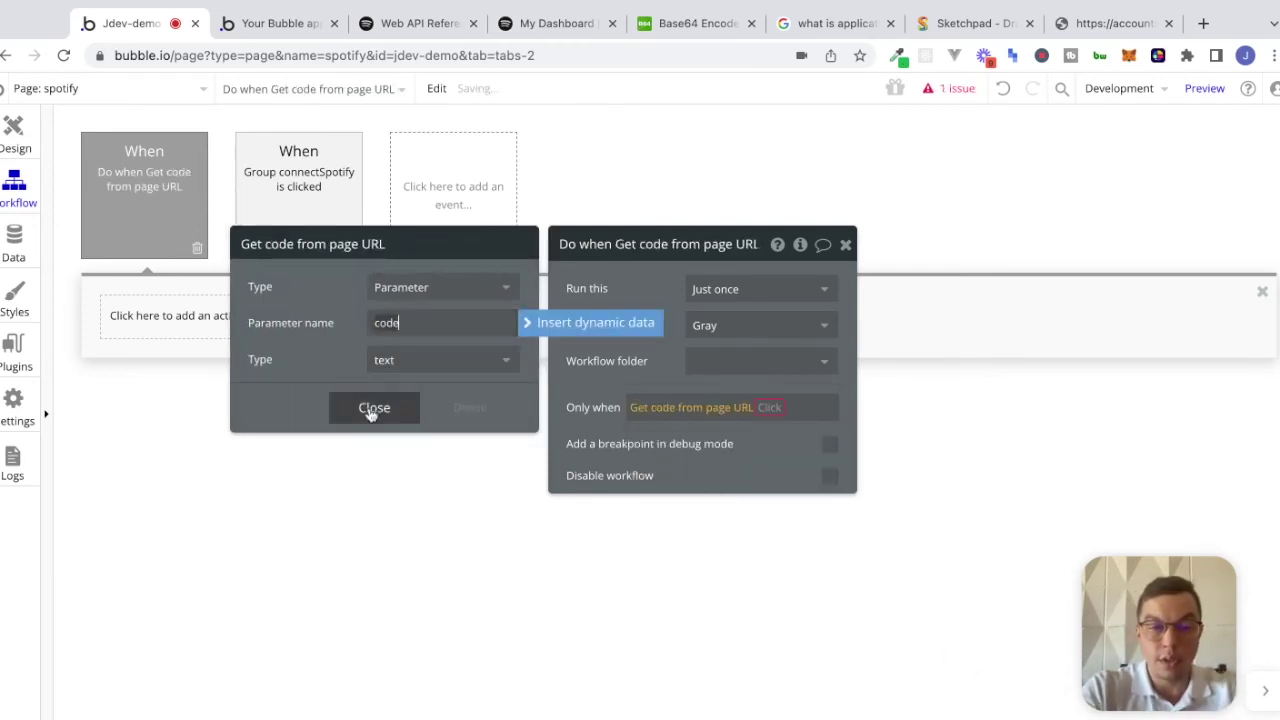
{"action": "left_click", "coordinate": [395, 408]}
{"action": "type", "text": "is not"}
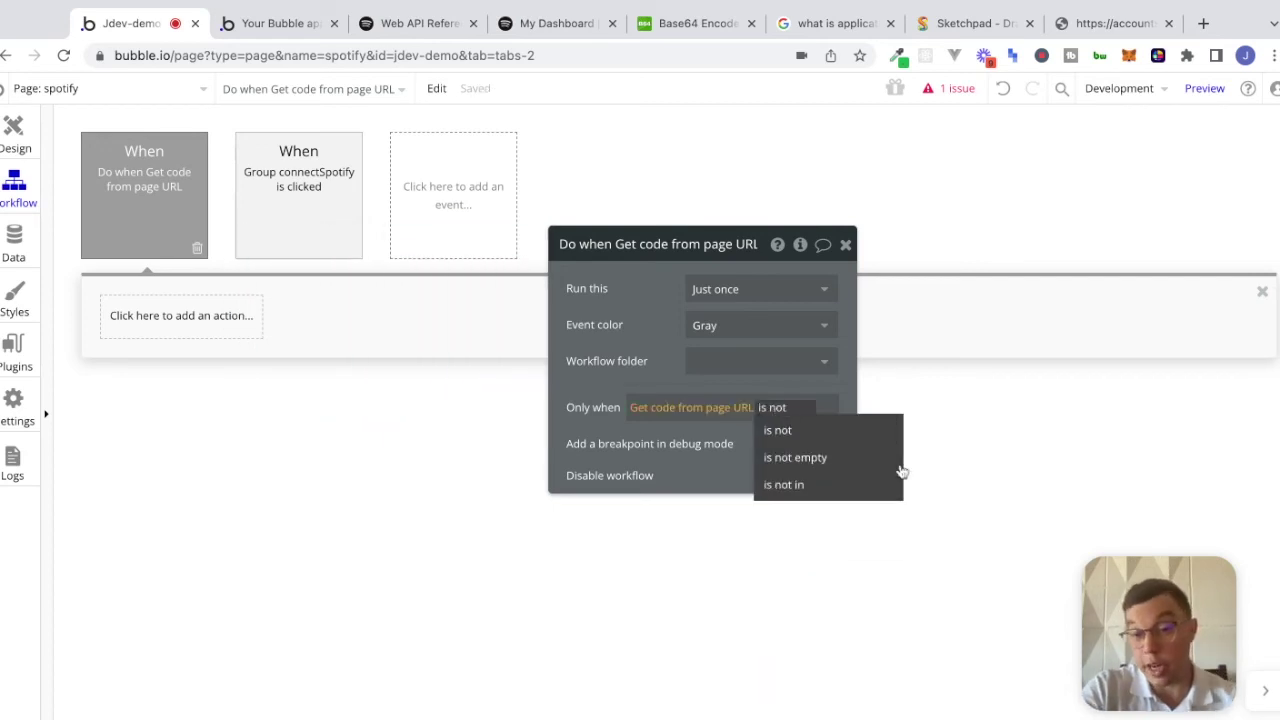
{"action": "left_click", "coordinate": [850, 463]}
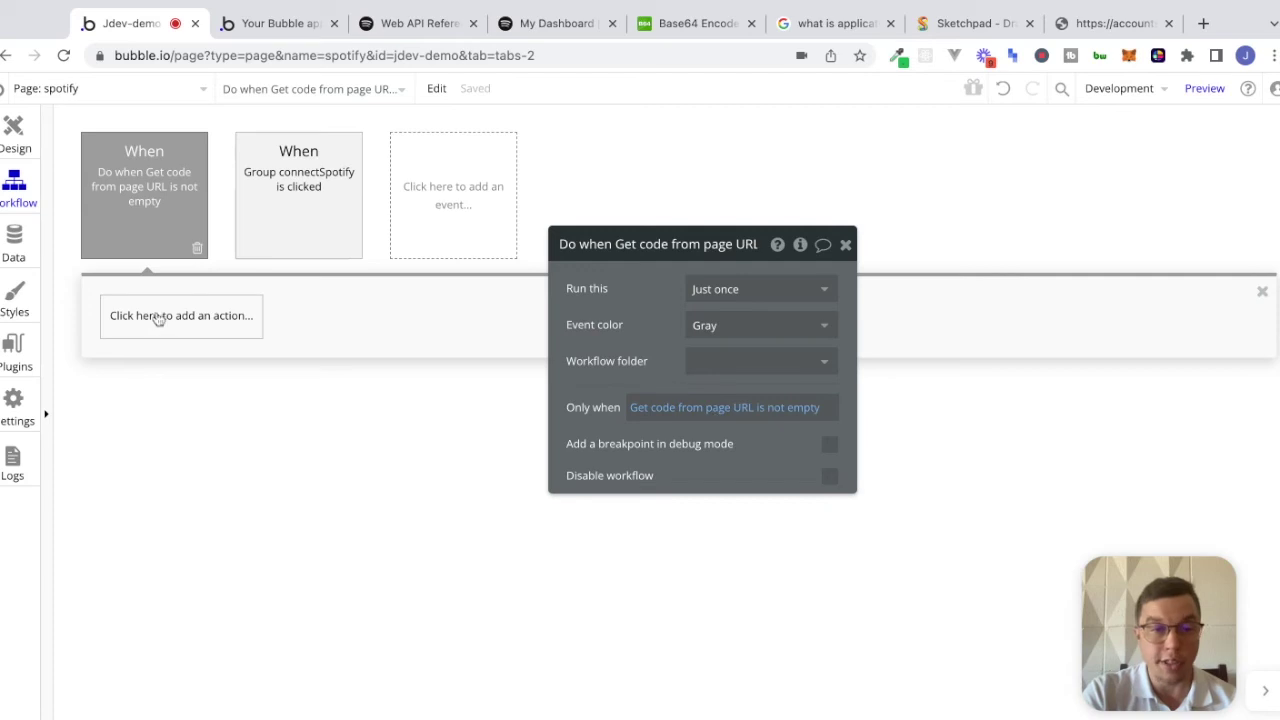
Expand the Exchange Code for Token call in the Spotify API to check its settings
{"action": "left_click", "coordinate": [207, 322]}
{"action": "mouse_move", "coordinate": [182, 603]}
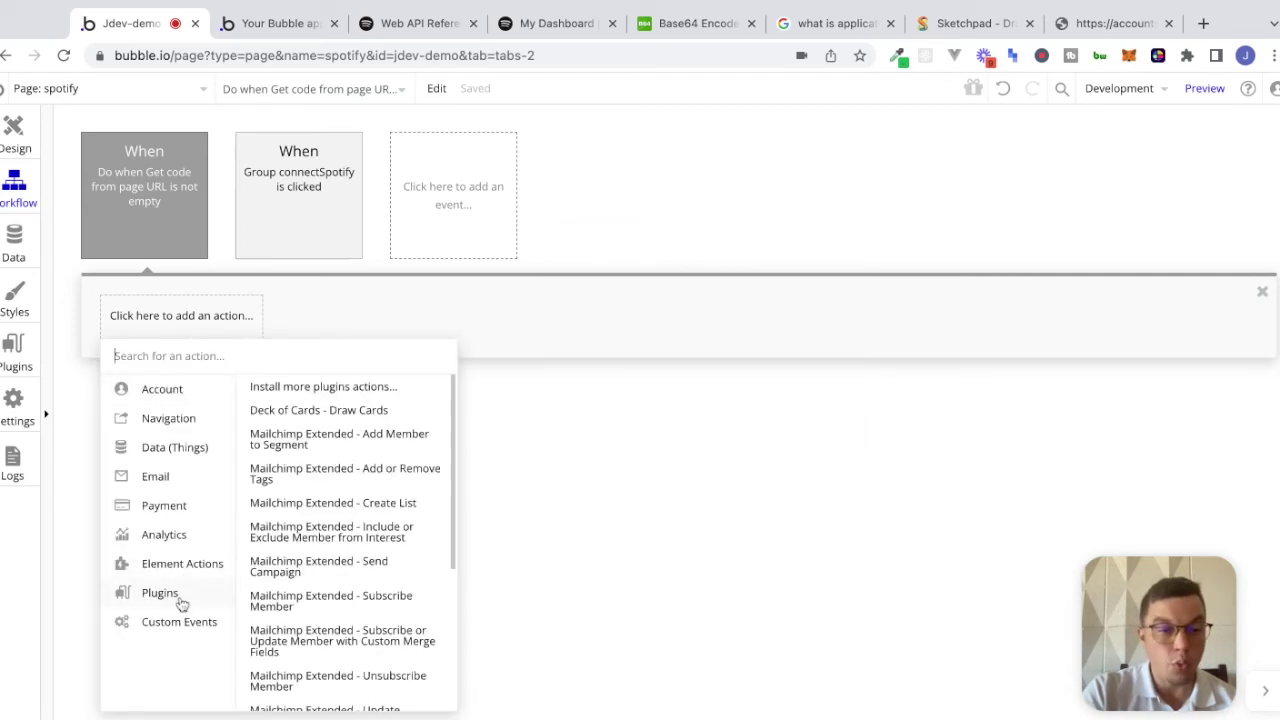
{"action": "left_click", "coordinate": [3, 358]}
{"action": "scroll", "coordinate": [543, 354], "scroll_direction": "up", "scroll_amount": 5}
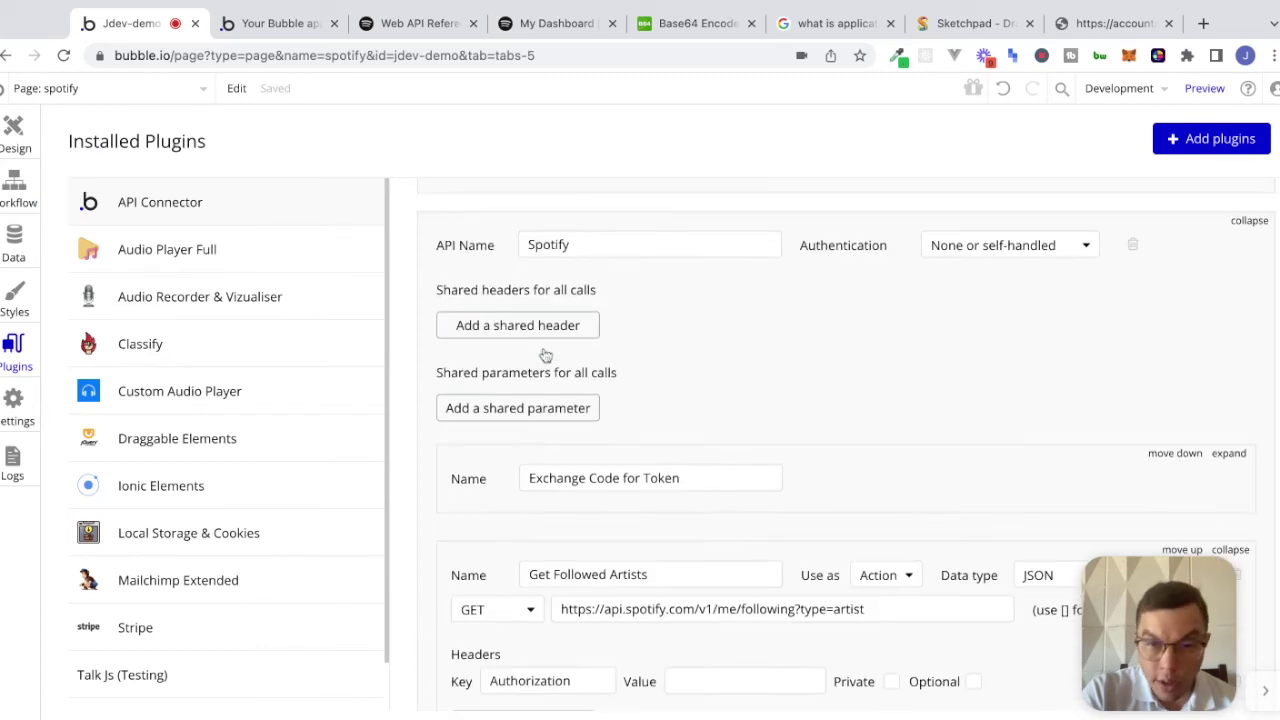
{"action": "scroll", "coordinate": [545, 355], "scroll_direction": "up", "scroll_amount": 1}
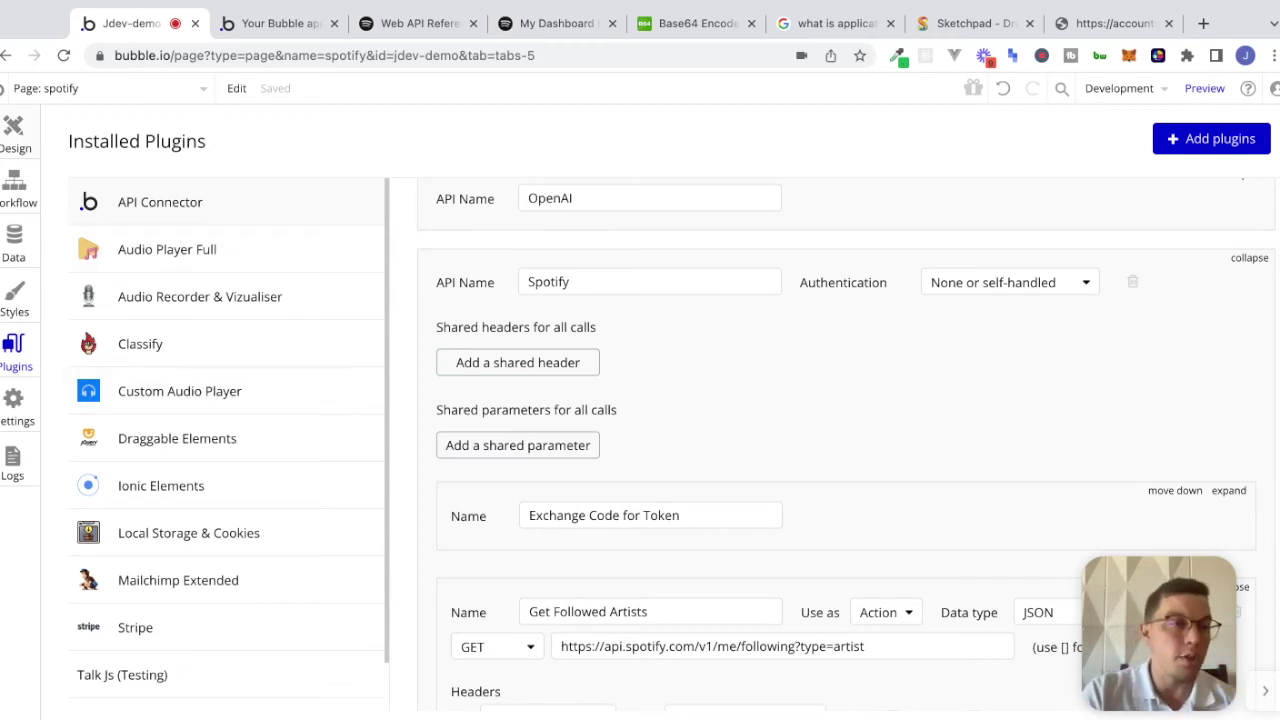
{"action": "left_click", "coordinate": [1229, 490]}
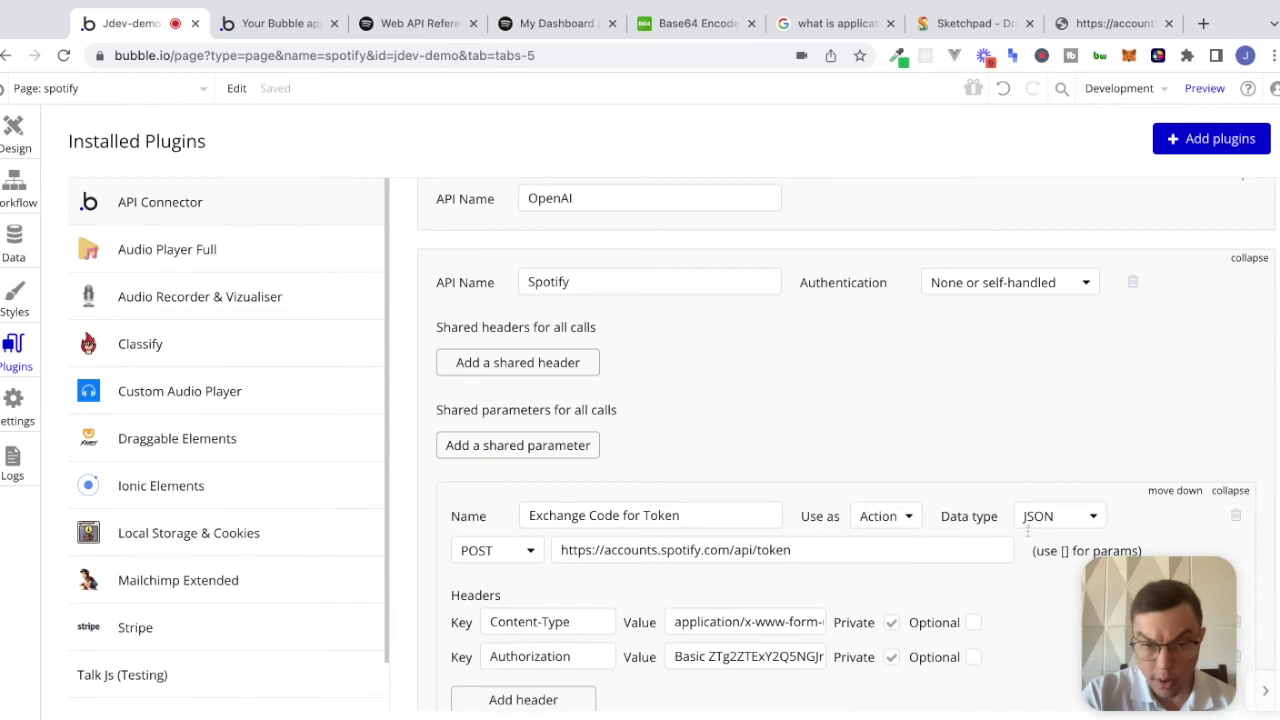
Add the Spotify - Exchange Code for Token action to the event that runs when the page URL's code is not empty
{"action": "scroll", "coordinate": [993, 554], "scroll_direction": "down", "scroll_amount": 5}
{"action": "scroll", "coordinate": [993, 554], "scroll_direction": "down", "scroll_amount": 4}
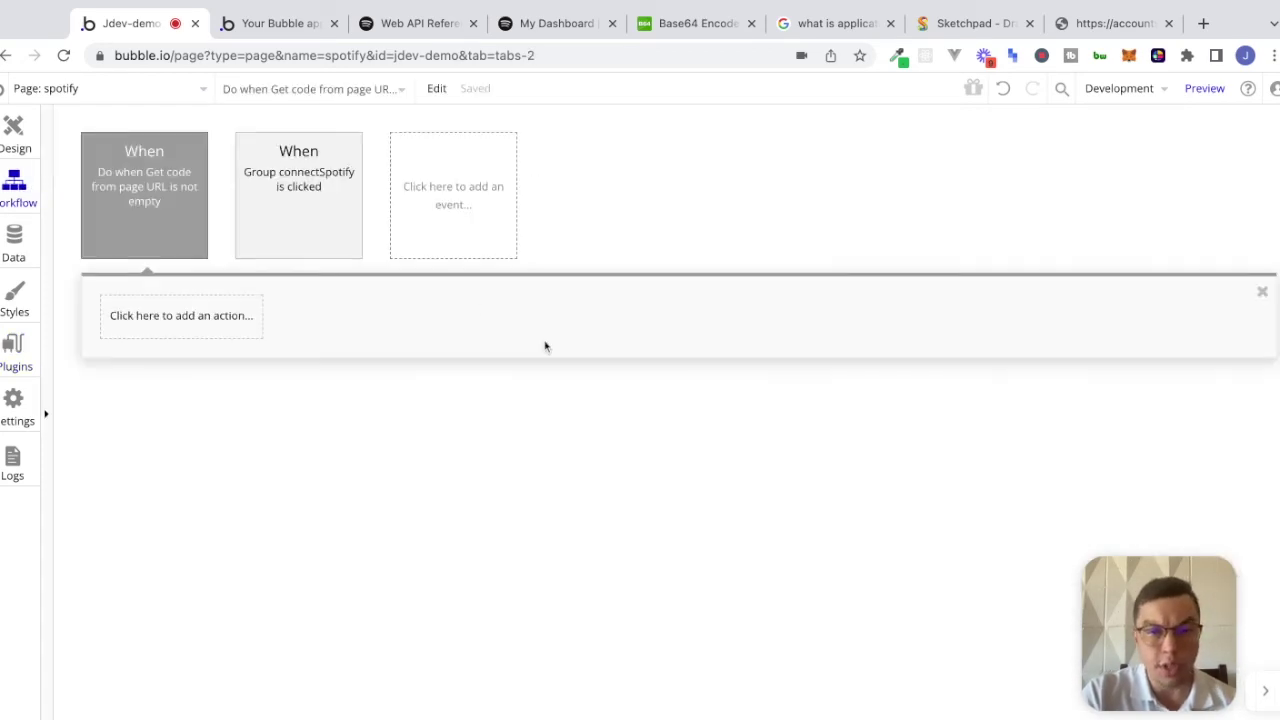
{"action": "left_click", "coordinate": [166, 318]}
{"action": "type", "text": "exc"}
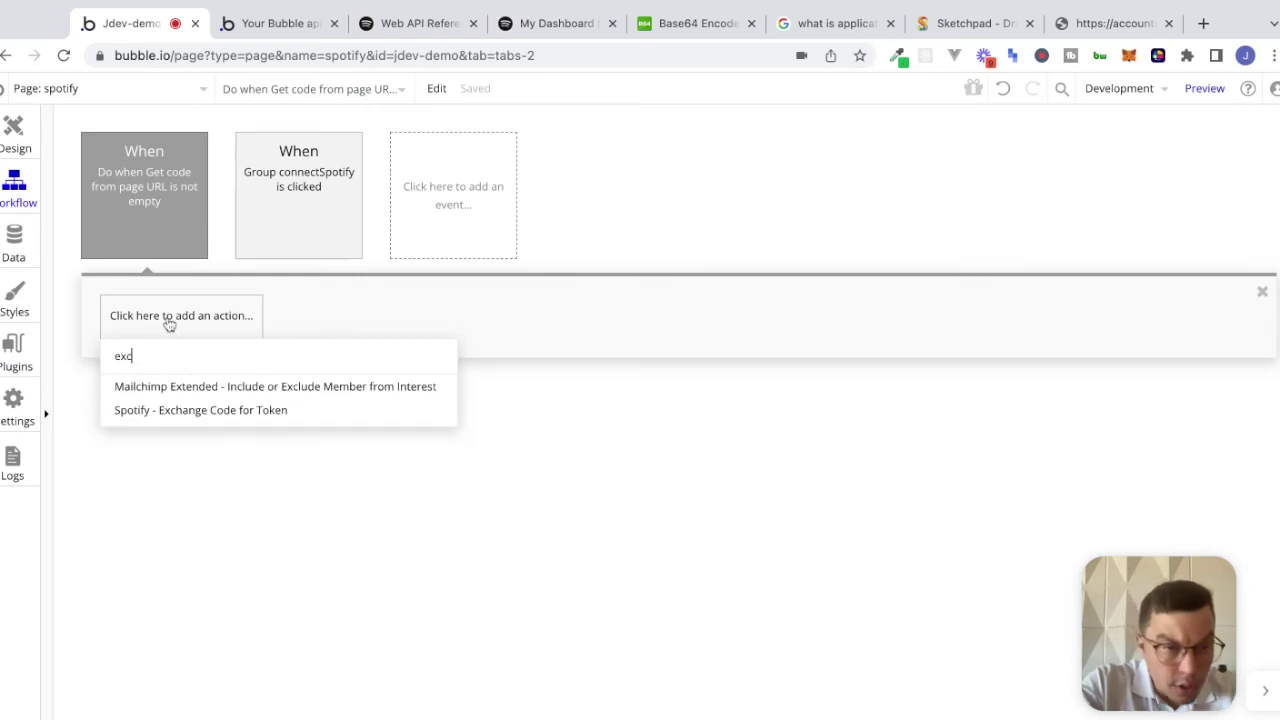
{"action": "left_click", "coordinate": [236, 411]}
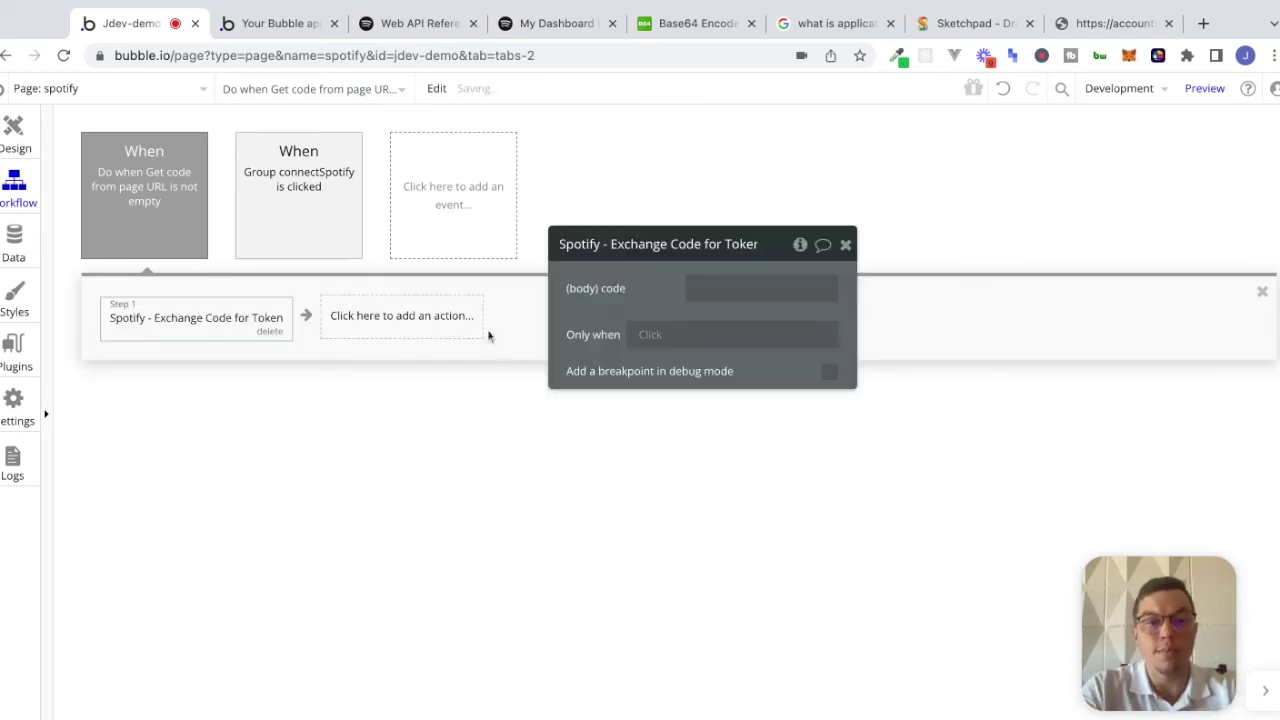
Set the body code of the Exchange Code for Token action to the text parameter "code" from the page URL
{"action": "left_click", "coordinate": [740, 290]}
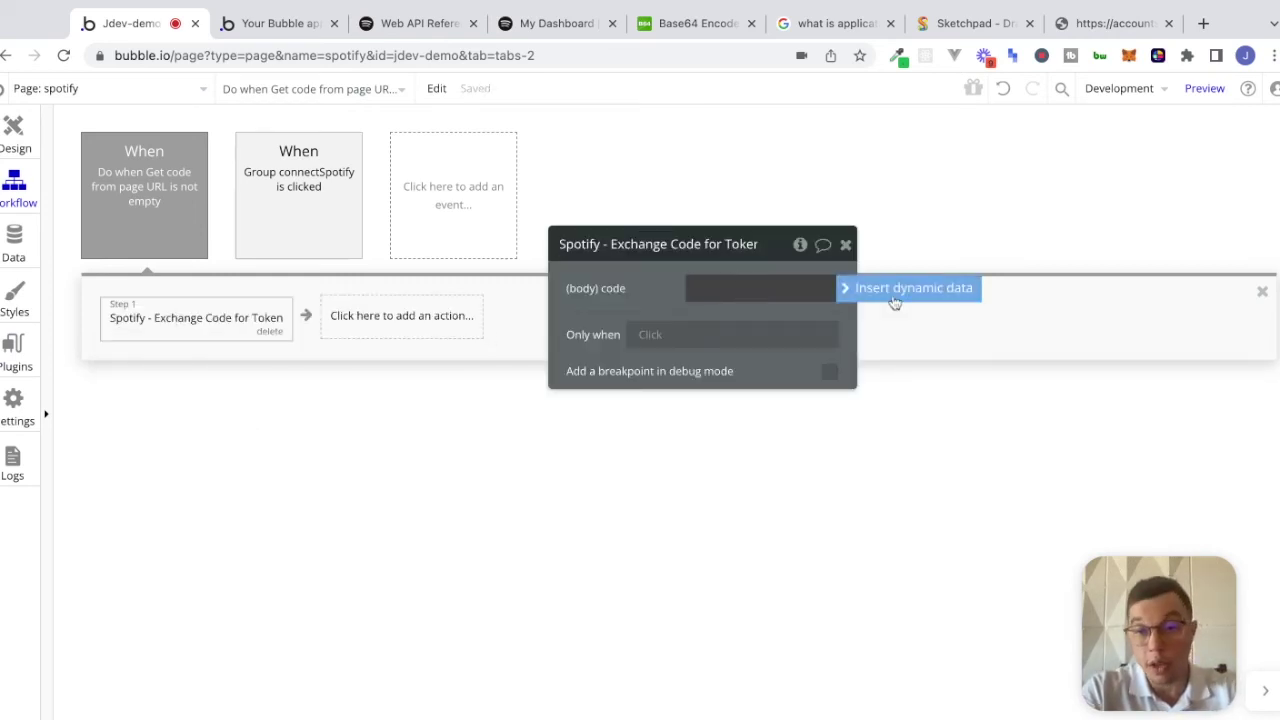
{"action": "left_click", "coordinate": [895, 300]}
{"action": "type", "text": "get"}
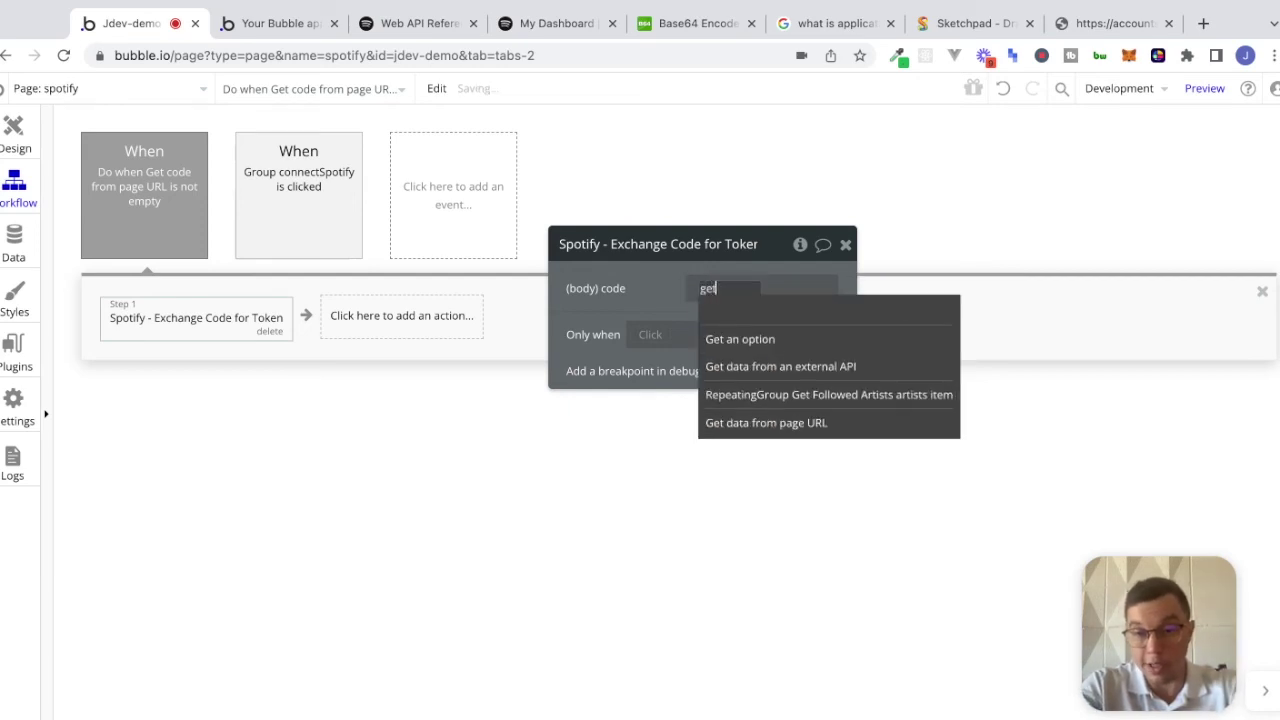
{"action": "left_click", "coordinate": [826, 426]}
{"action": "left_click", "coordinate": [447, 330]}
{"action": "type", "text": "code"}
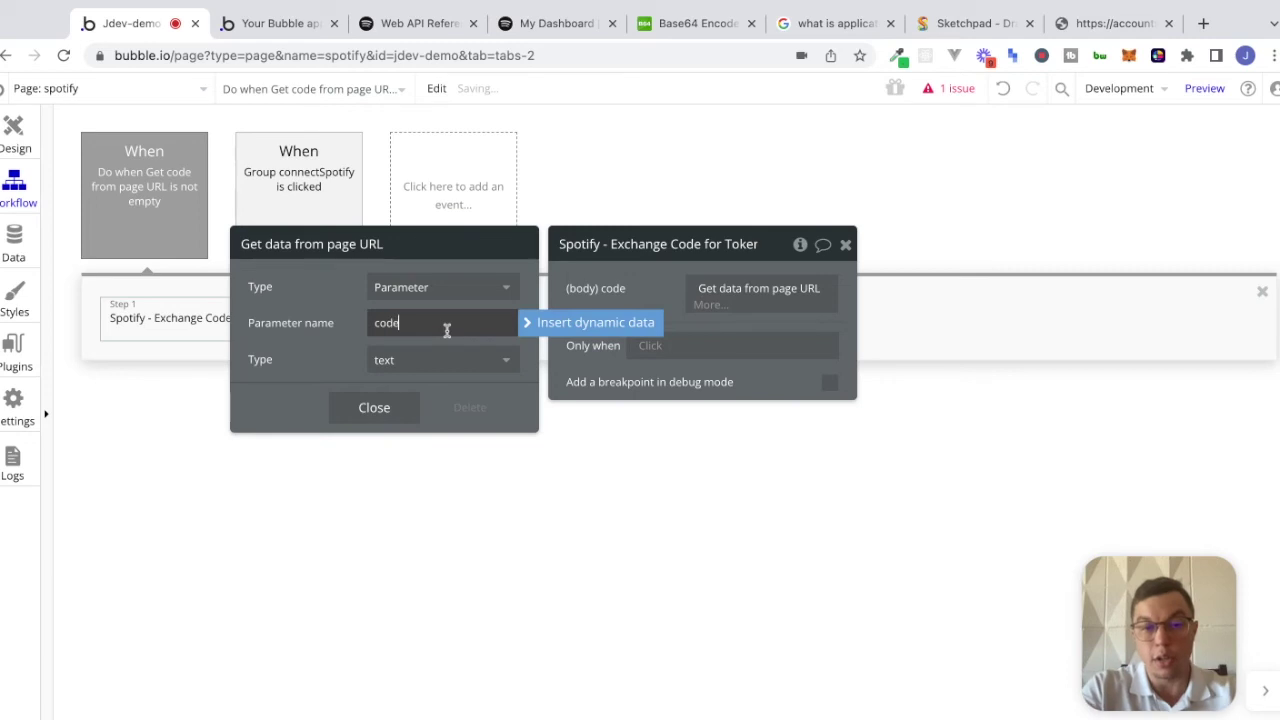
{"action": "left_click", "coordinate": [388, 419]}
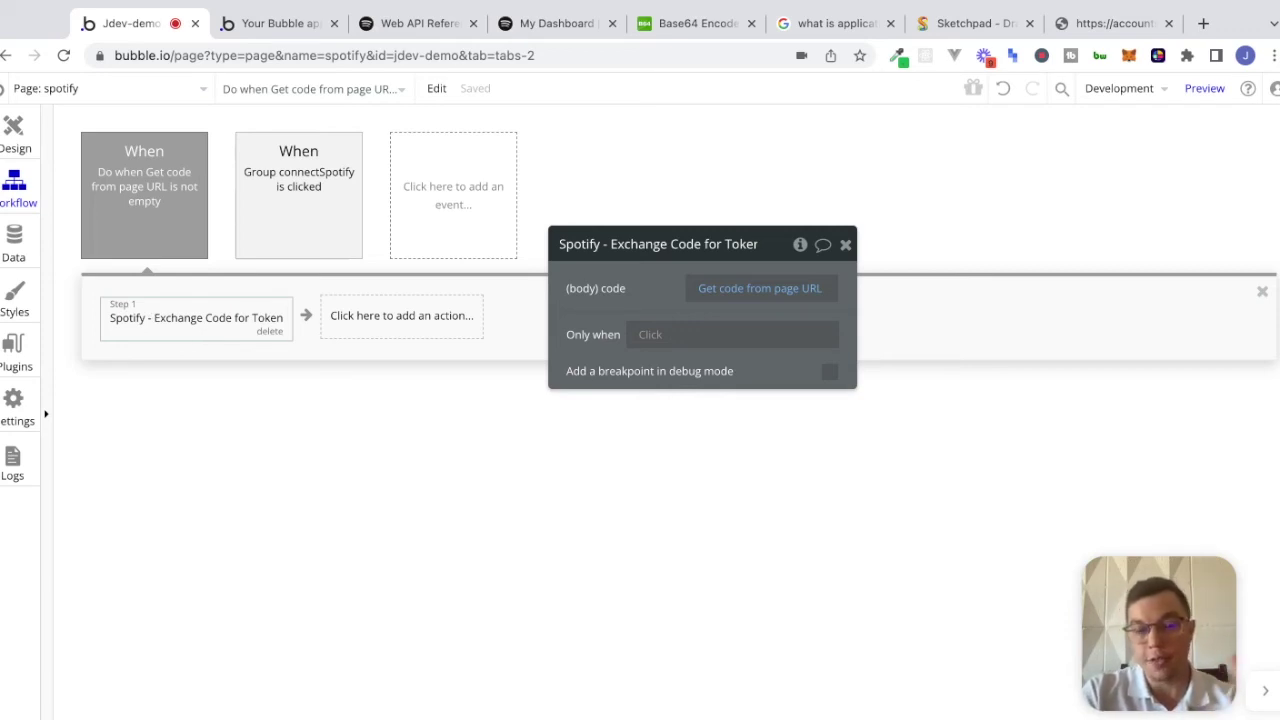
Add a Spotify - Get Followed Artists action with its Authorization header set to "Bearer" followed by the access_token from step 1's result
{"action": "left_click", "coordinate": [413, 334]}
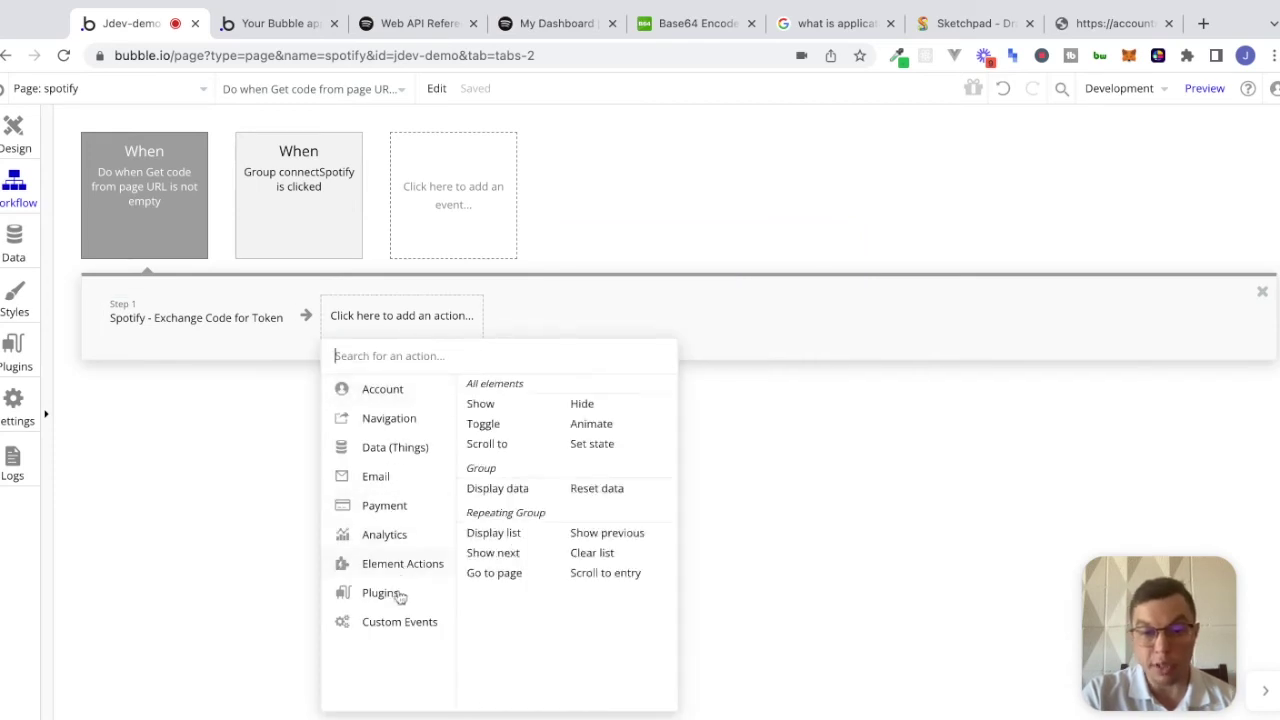
{"action": "mouse_move", "coordinate": [401, 597]}
{"action": "type", "text": "get"}
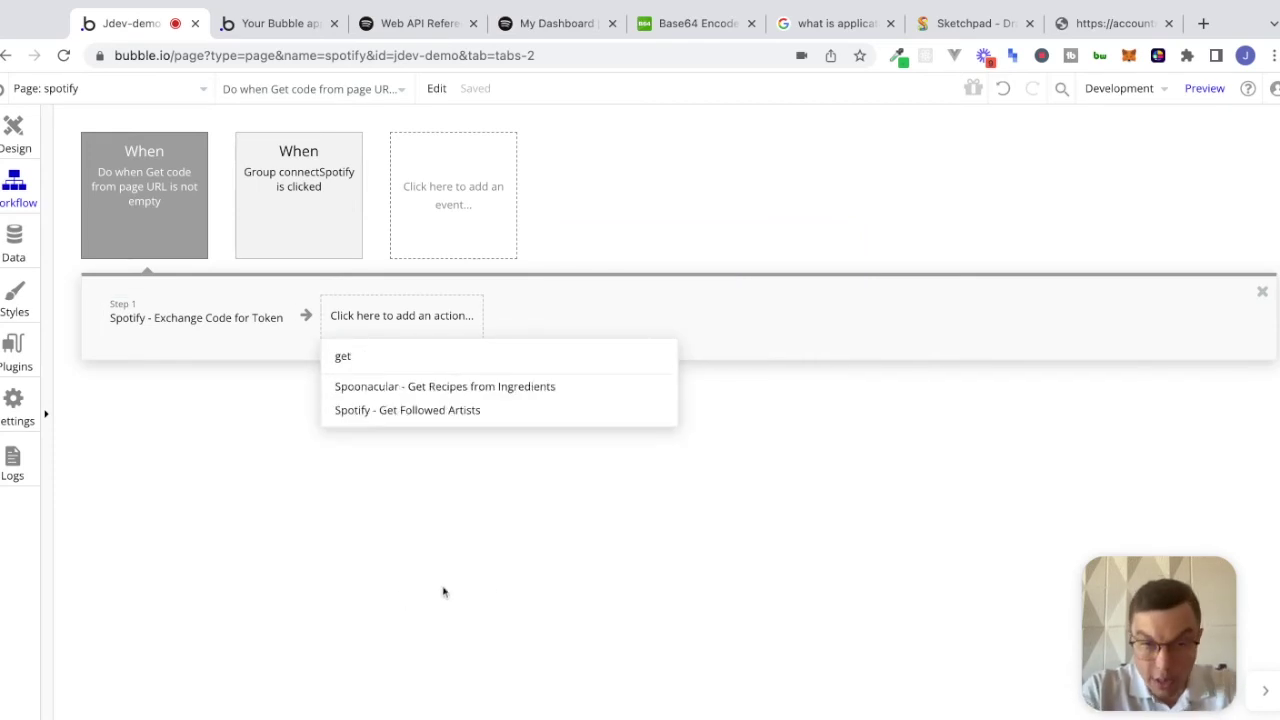
{"action": "left_click", "coordinate": [469, 411]}
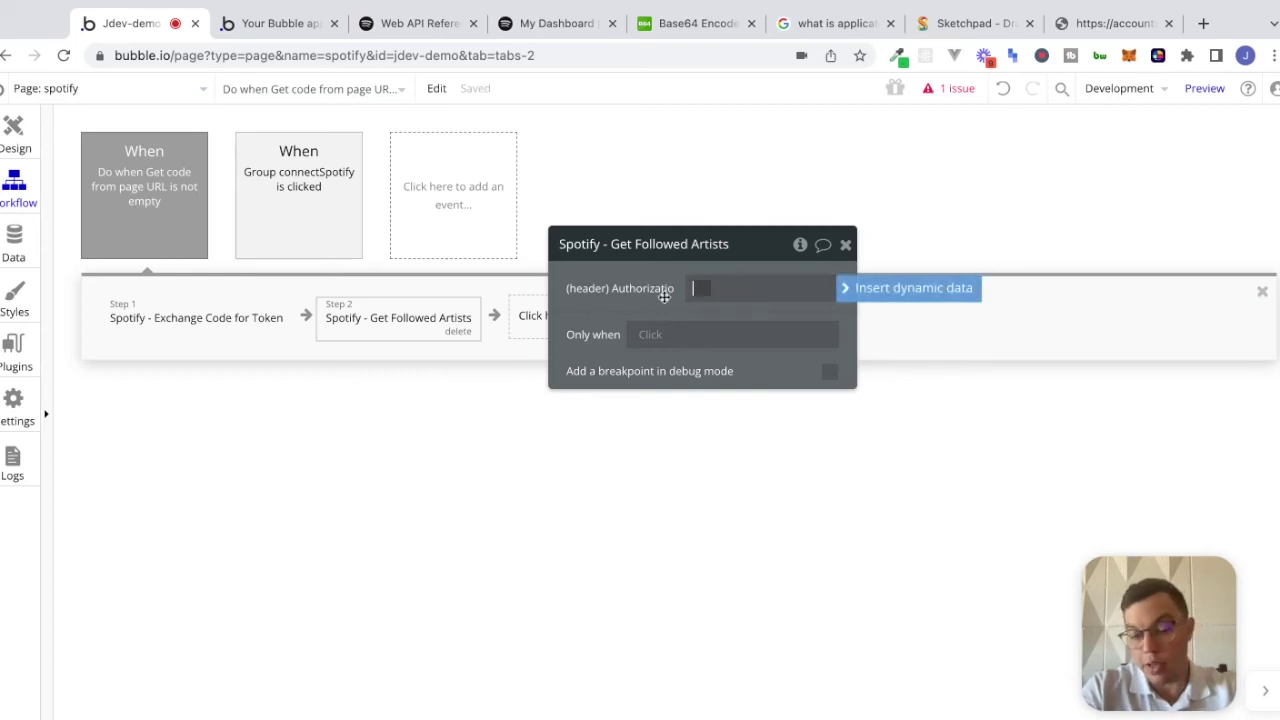
{"action": "type", "text": "Bearer"}
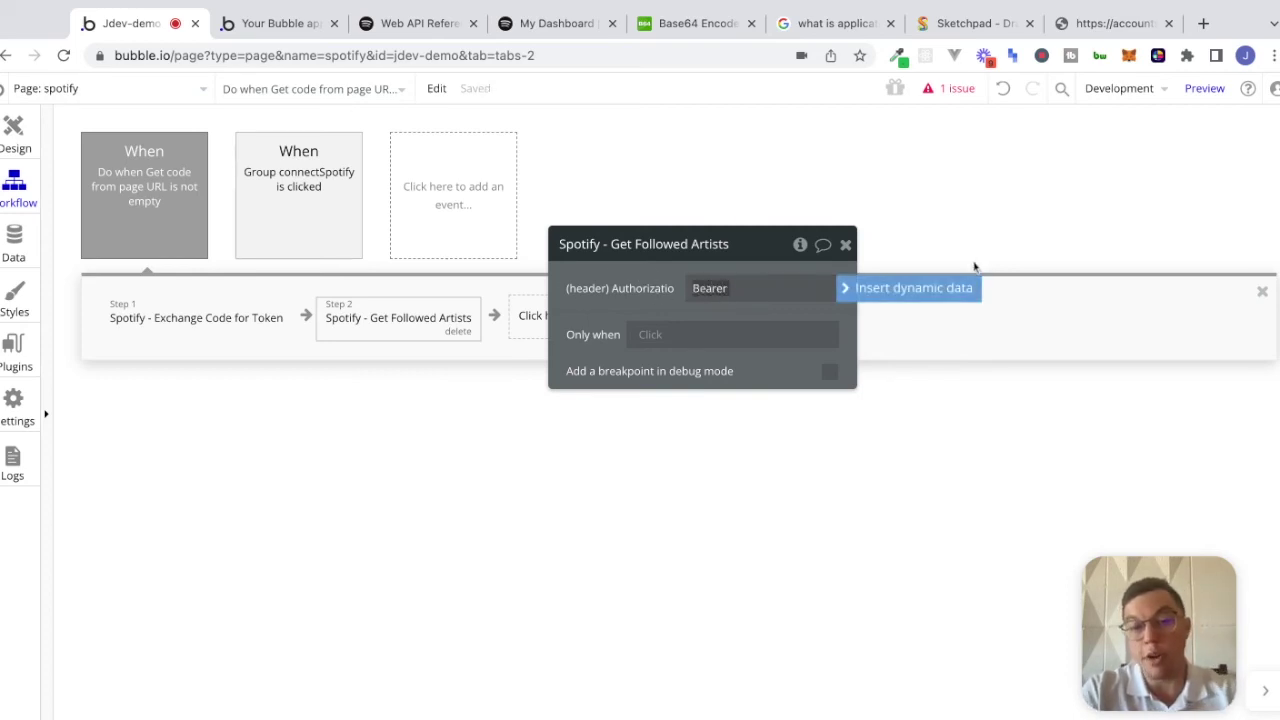
{"action": "left_click", "coordinate": [930, 290]}
{"action": "left_click", "coordinate": [814, 368]}
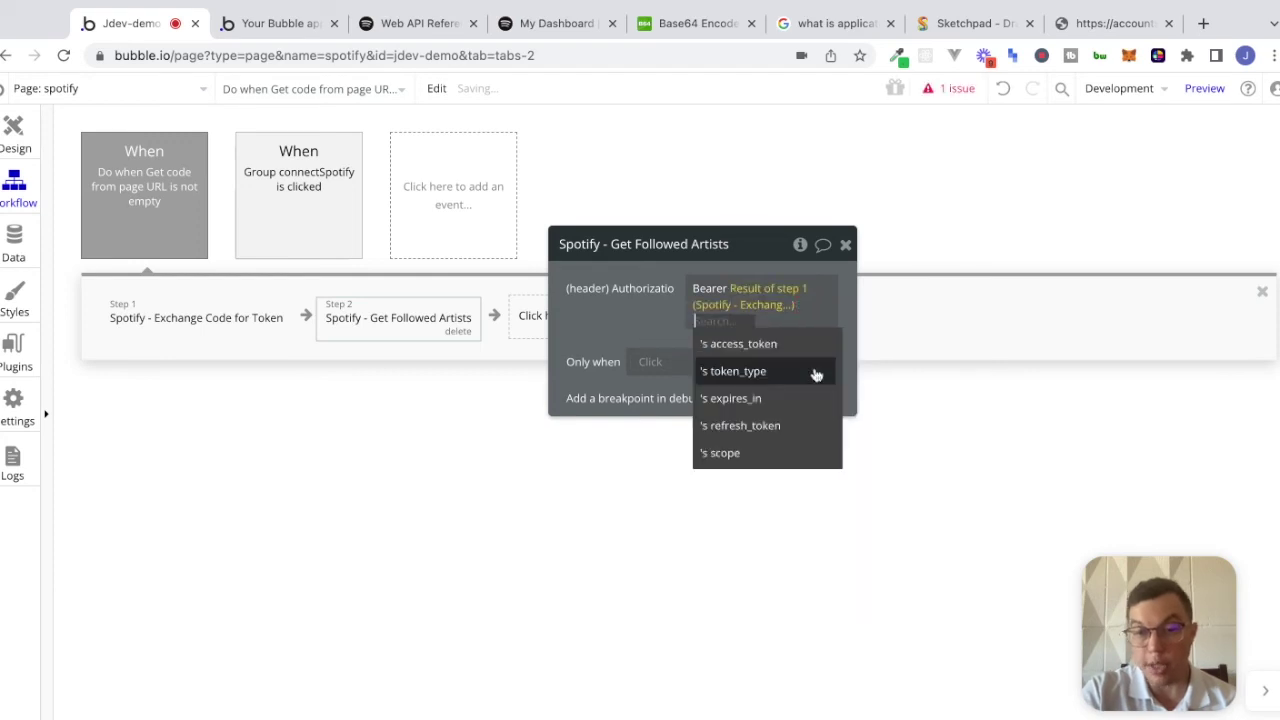
{"action": "left_click", "coordinate": [790, 348]}
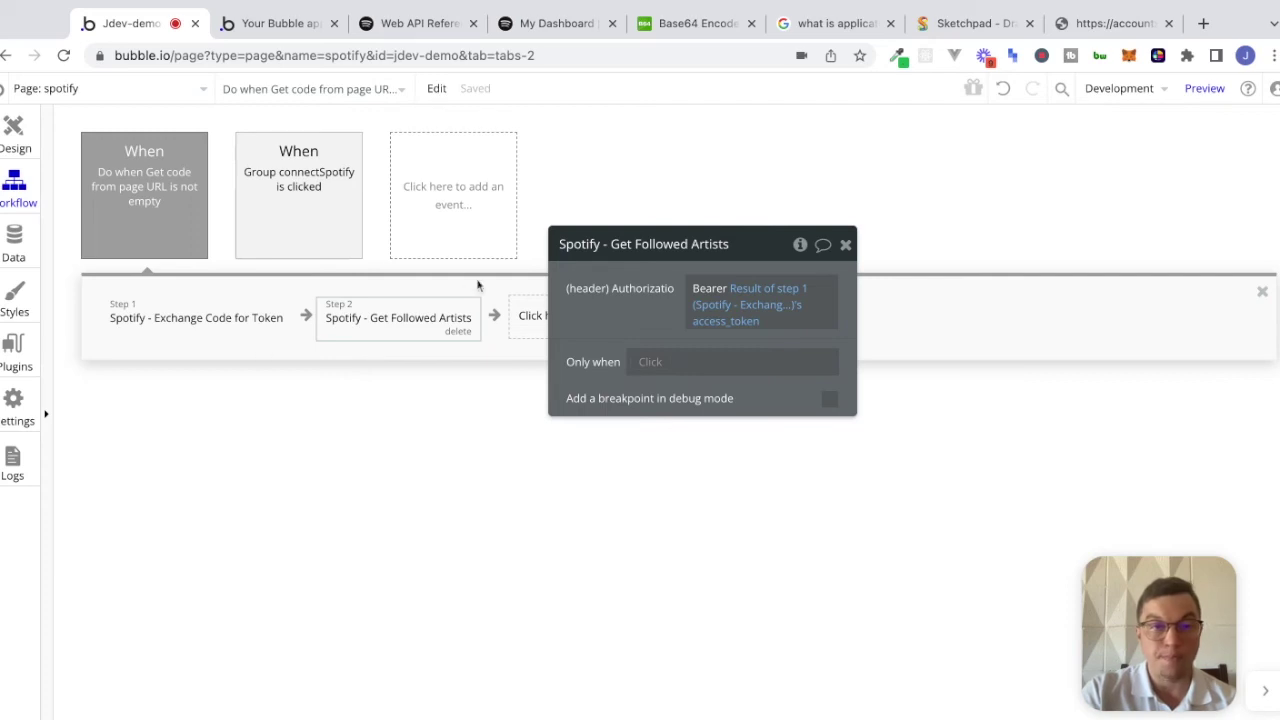
{"action": "left_click", "coordinate": [285, 23]}
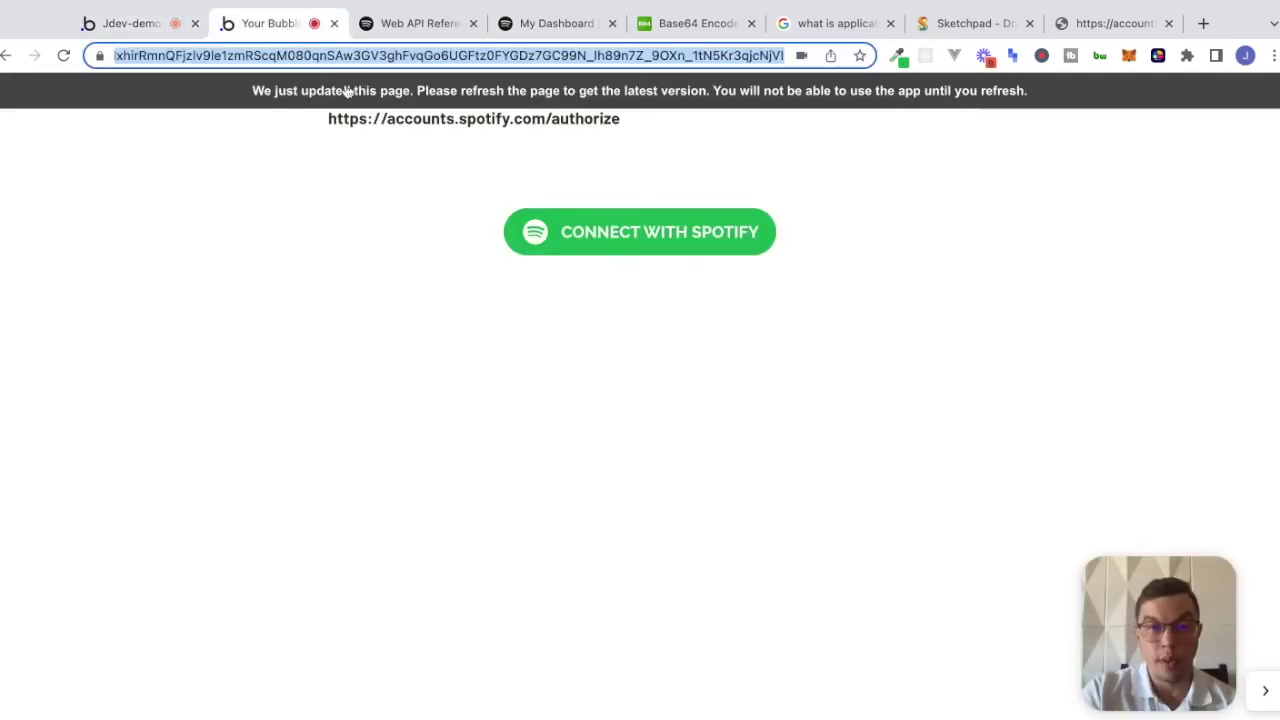
{"action": "left_click", "coordinate": [150, 25]}
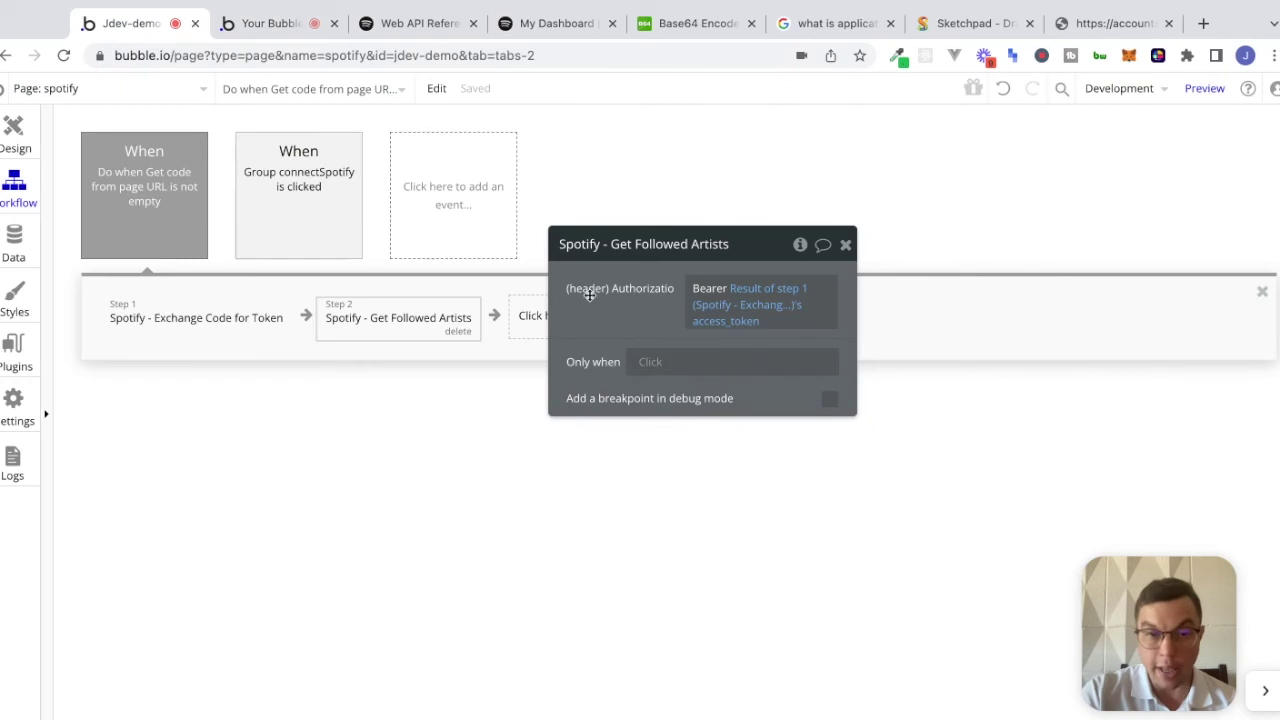
Add a Display list action for the followed artists repeating group, with the artists from step 2's result as data source
{"action": "left_click", "coordinate": [515, 313]}
{"action": "mouse_move", "coordinate": [624, 566]}
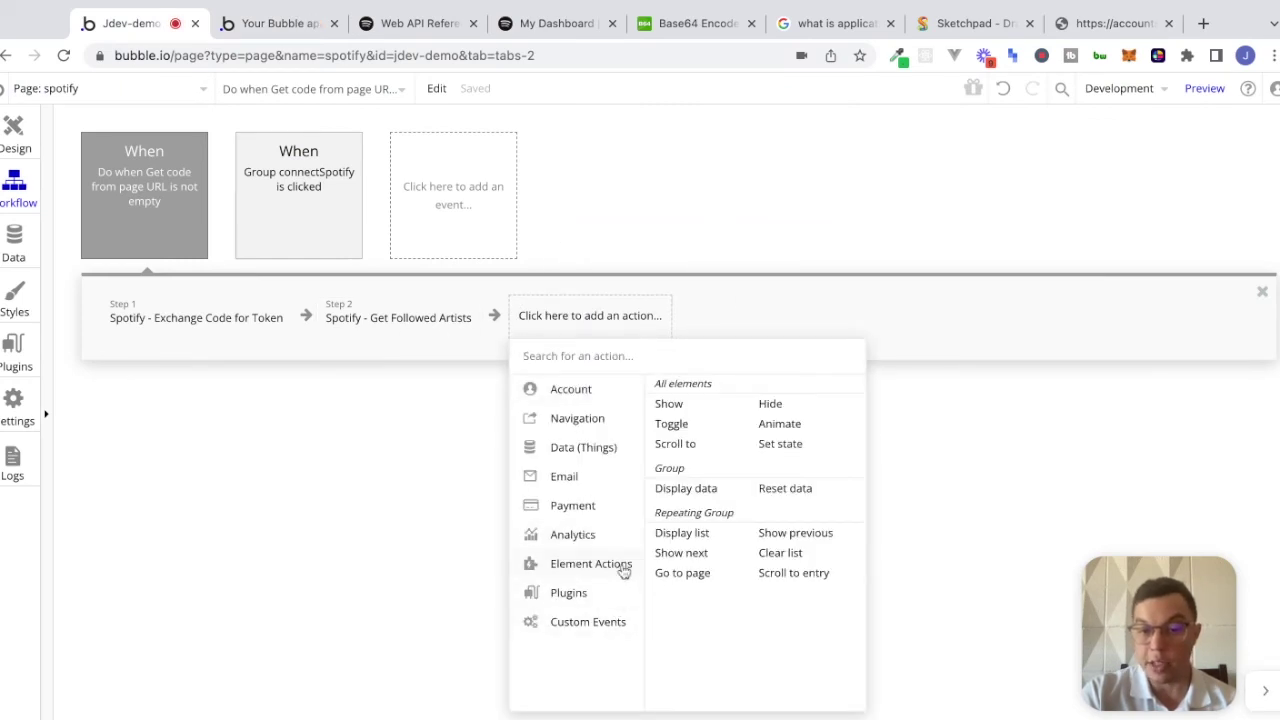
{"action": "left_click", "coordinate": [712, 537]}
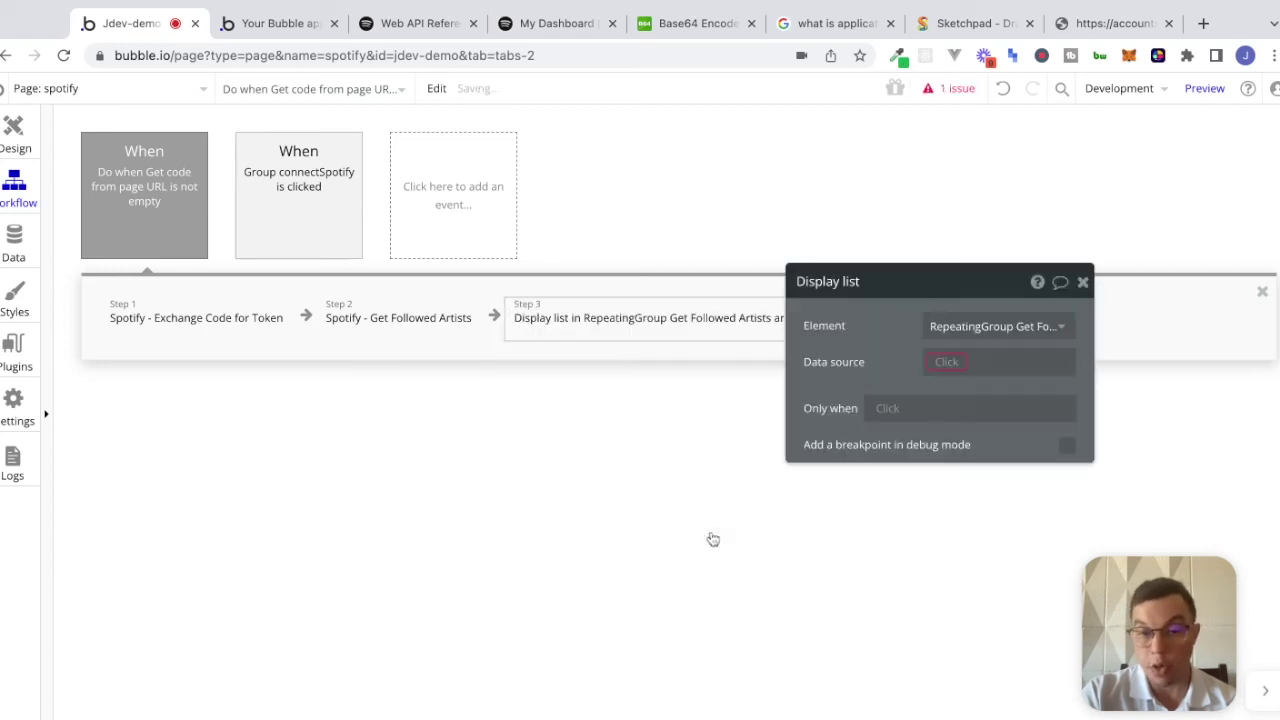
{"action": "left_click", "coordinate": [958, 364]}
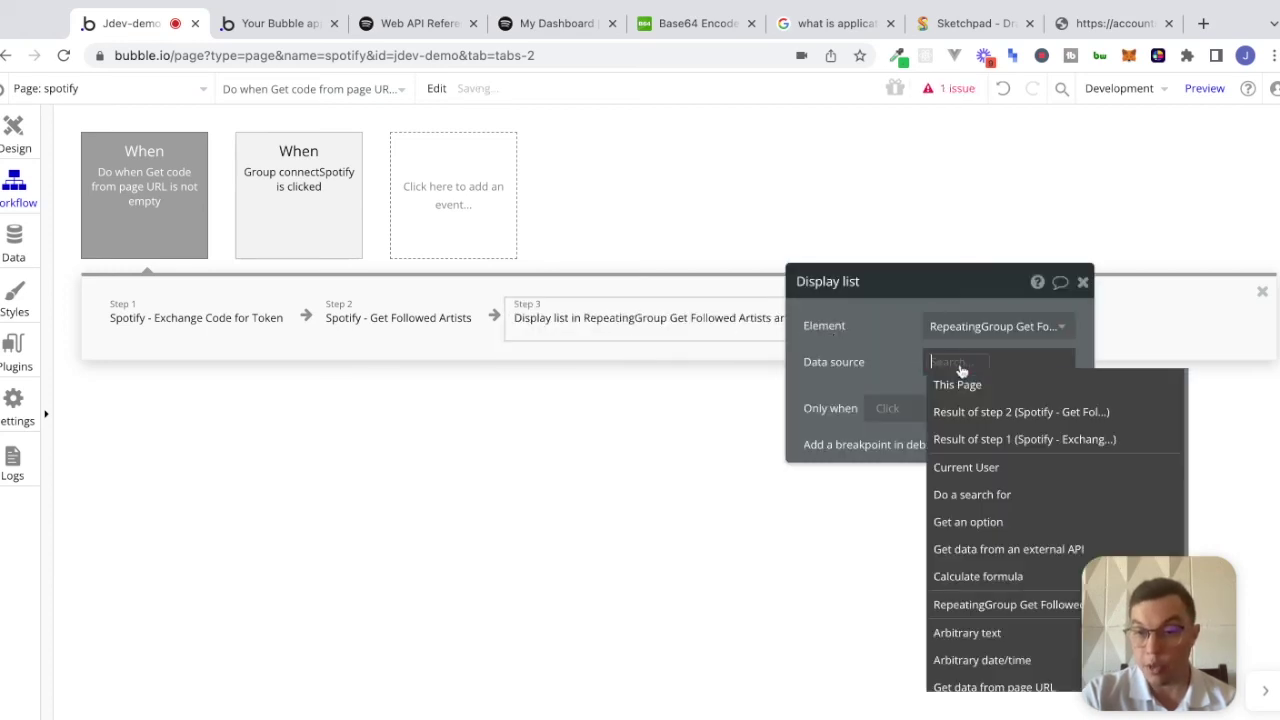
{"action": "left_click", "coordinate": [995, 414]}
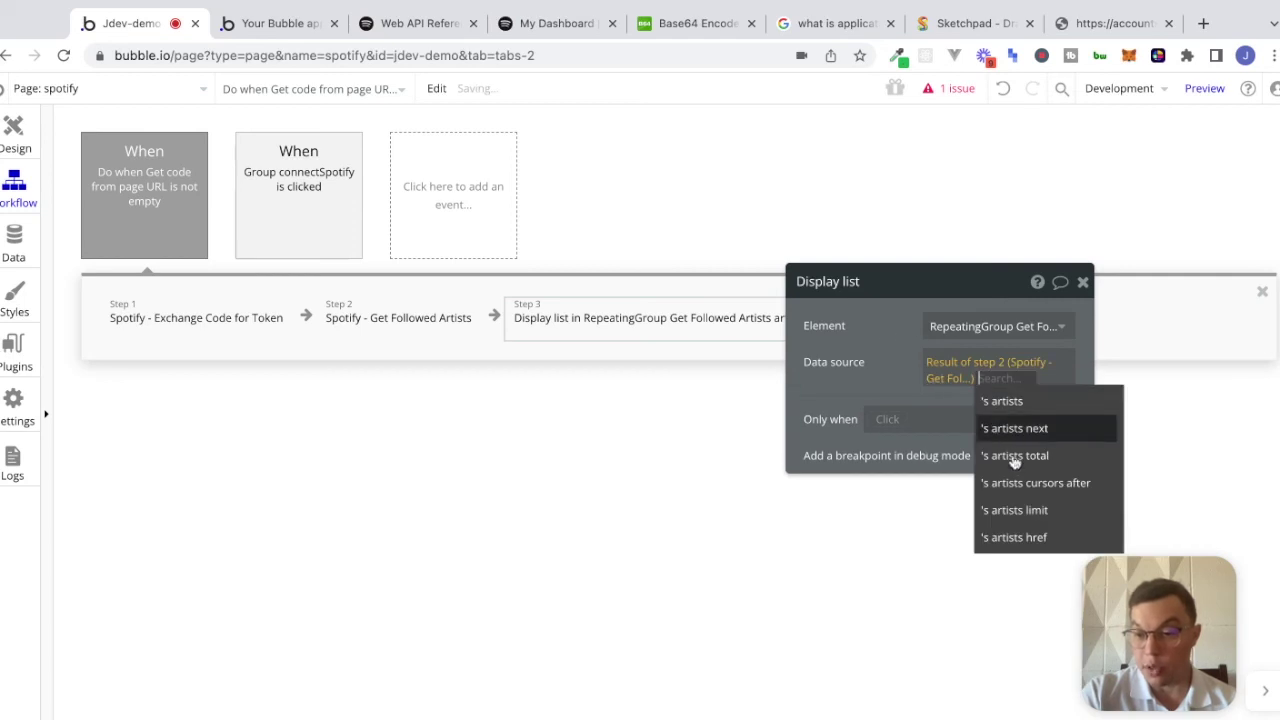
{"action": "left_click", "coordinate": [1043, 410]}
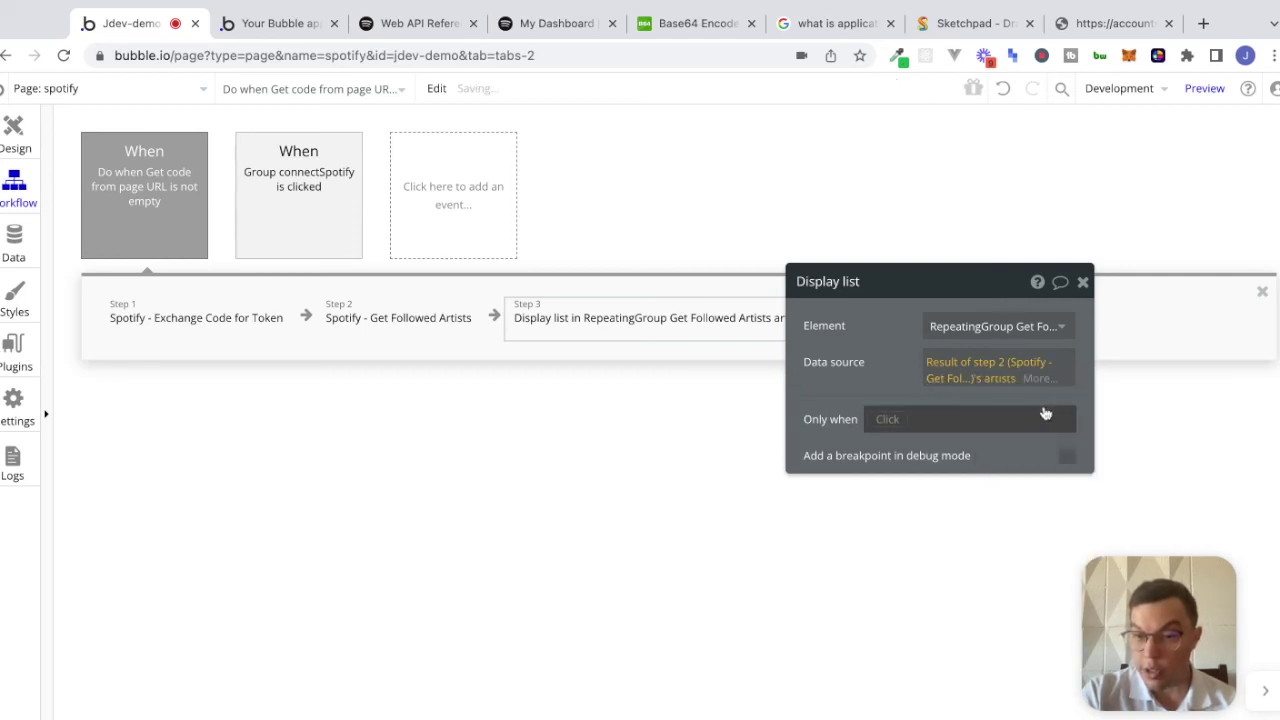
{"action": "left_click", "coordinate": [1084, 284]}
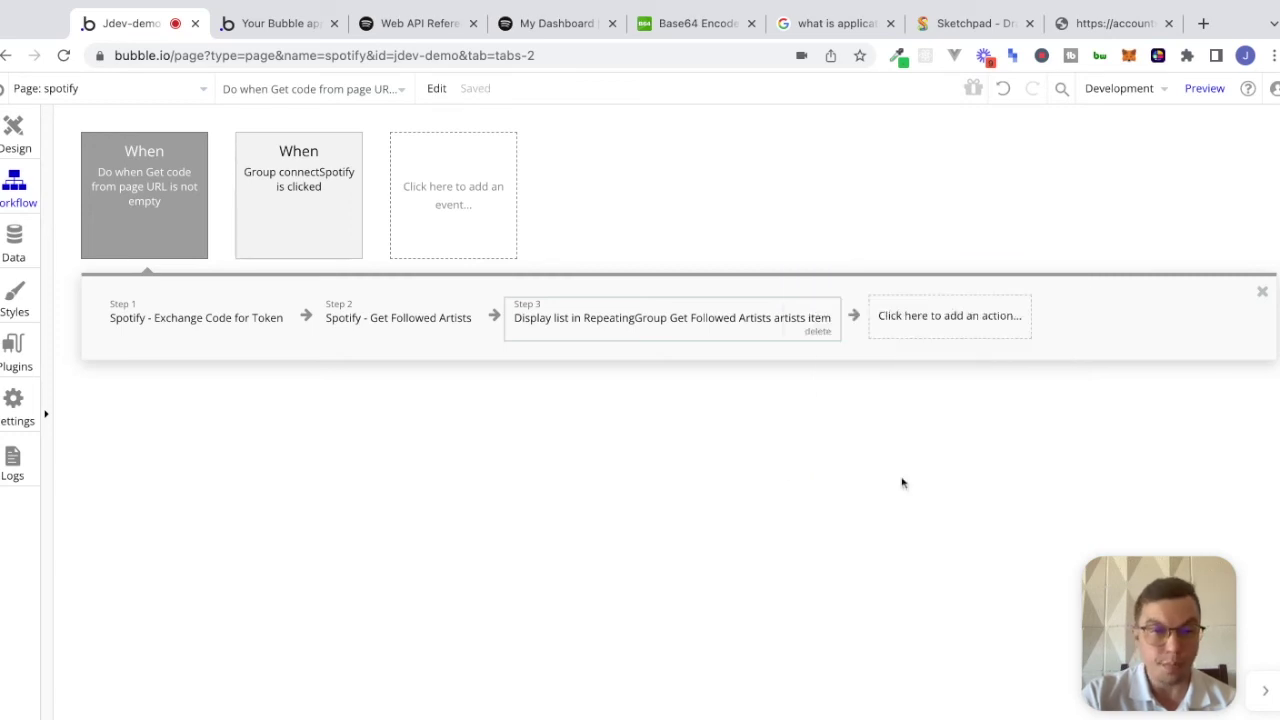
Test the flow by reloading the live spotify page, connecting with Spotify and accepting the Bubble API Demo authorization
{"action": "left_click", "coordinate": [284, 23]}
{"action": "key", "text": "Return"}
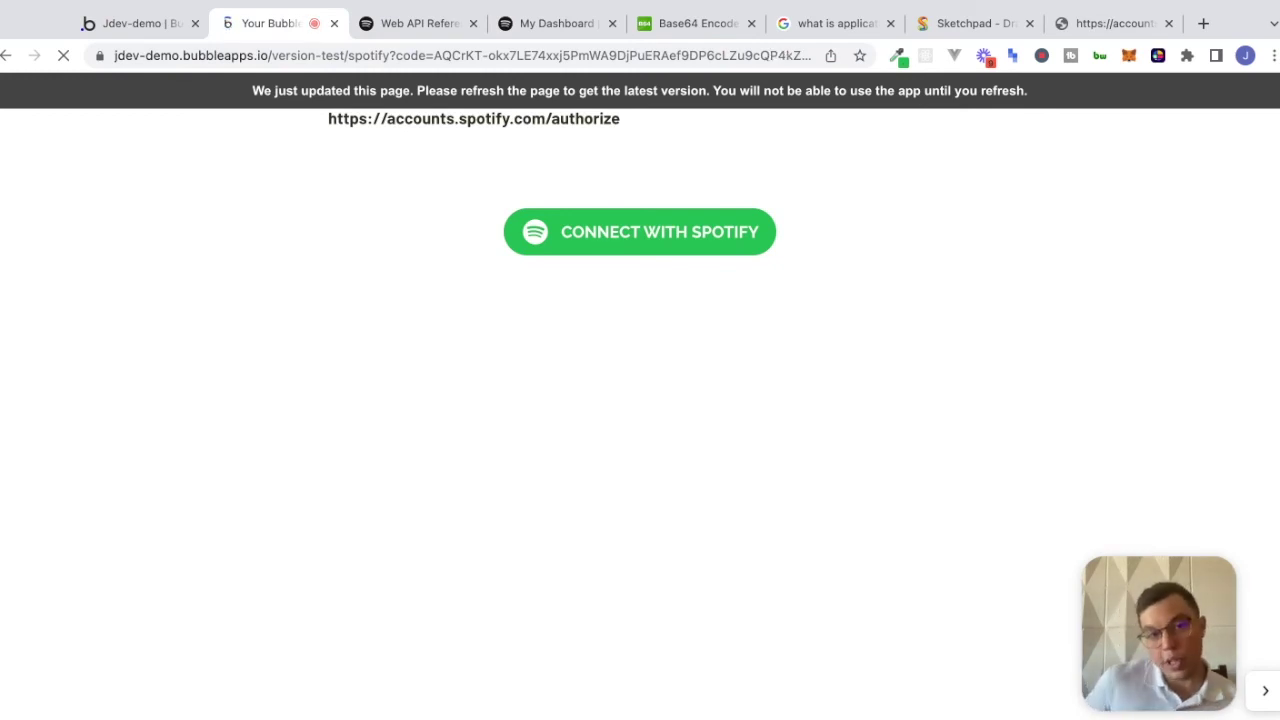
{"action": "left_click", "coordinate": [700, 146]}
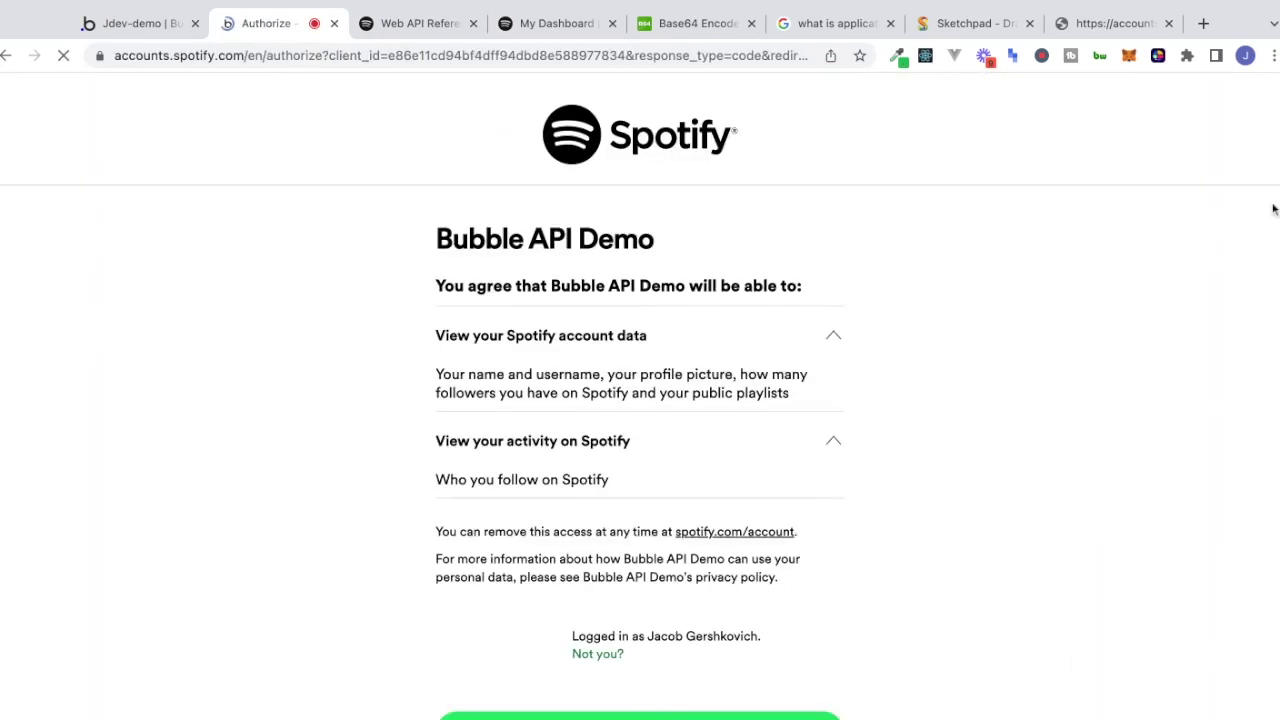
{"action": "scroll", "coordinate": [849, 417], "scroll_direction": "down", "scroll_amount": 2}
{"action": "left_click", "coordinate": [781, 656]}
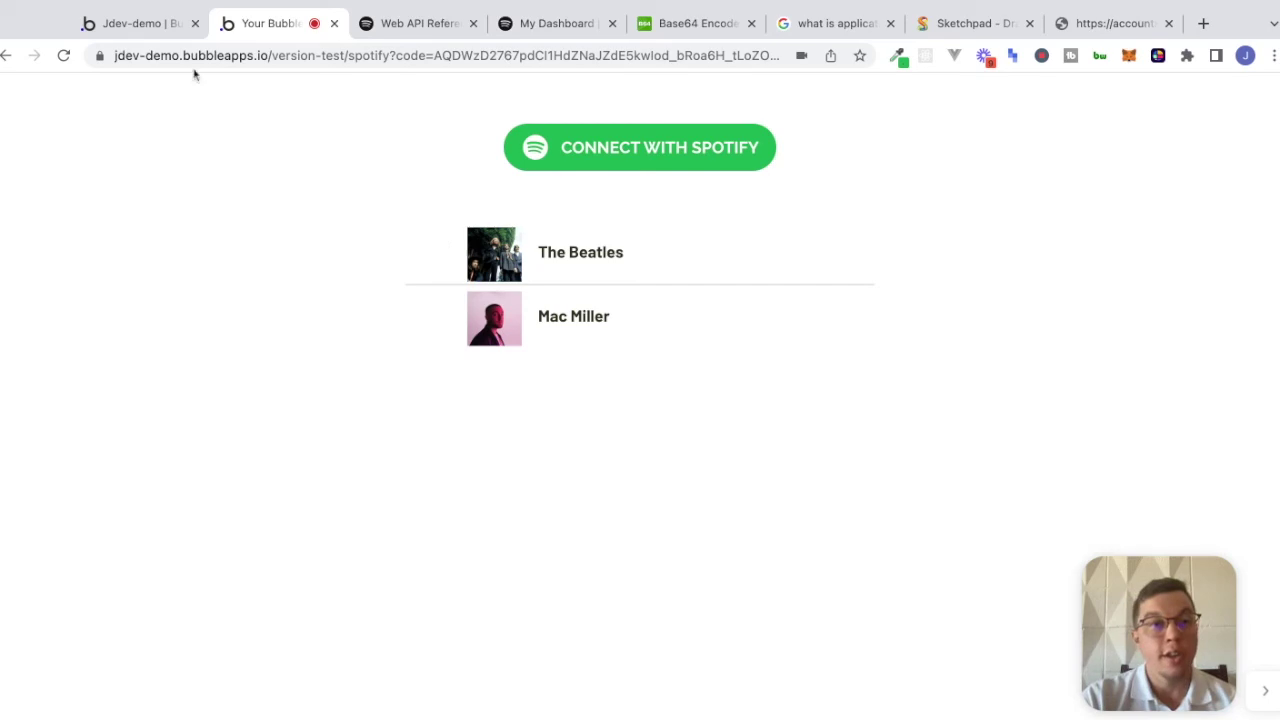
Return to the Spotify API in the API Connector and set its authentication to OAuth2 User-Agent Flow
{"action": "left_click", "coordinate": [141, 22]}
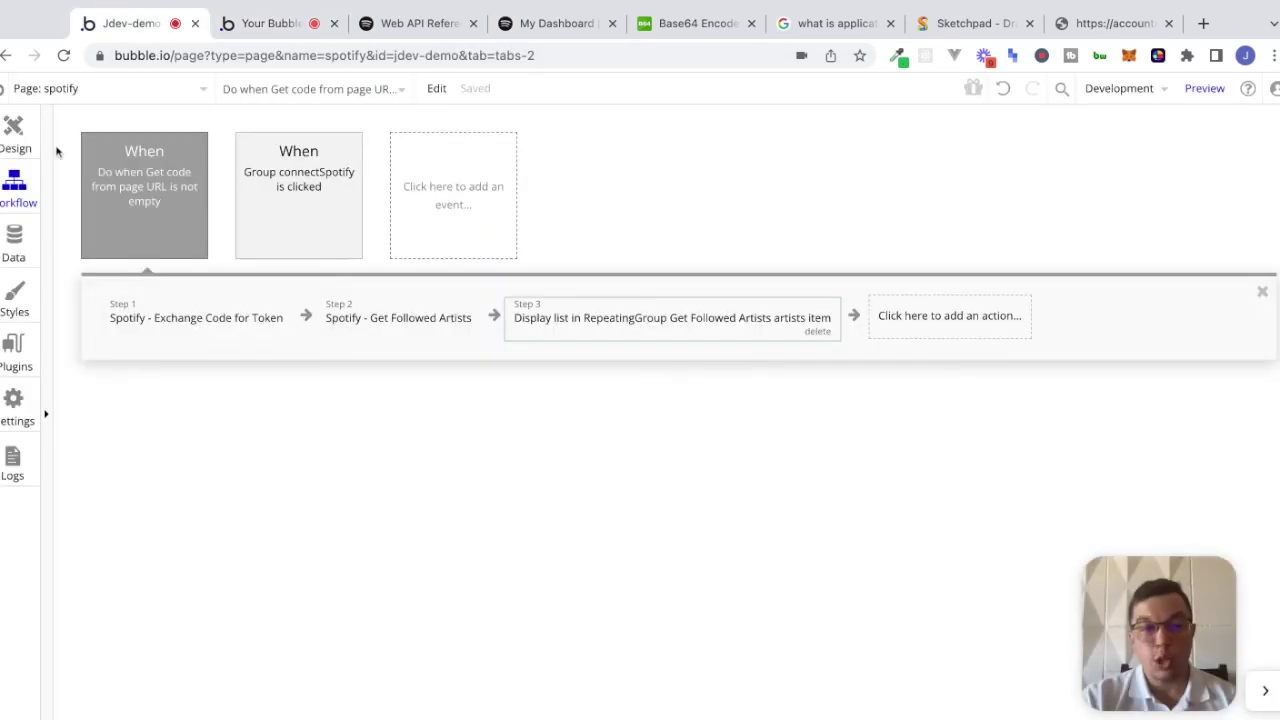
{"action": "left_click", "coordinate": [30, 367]}
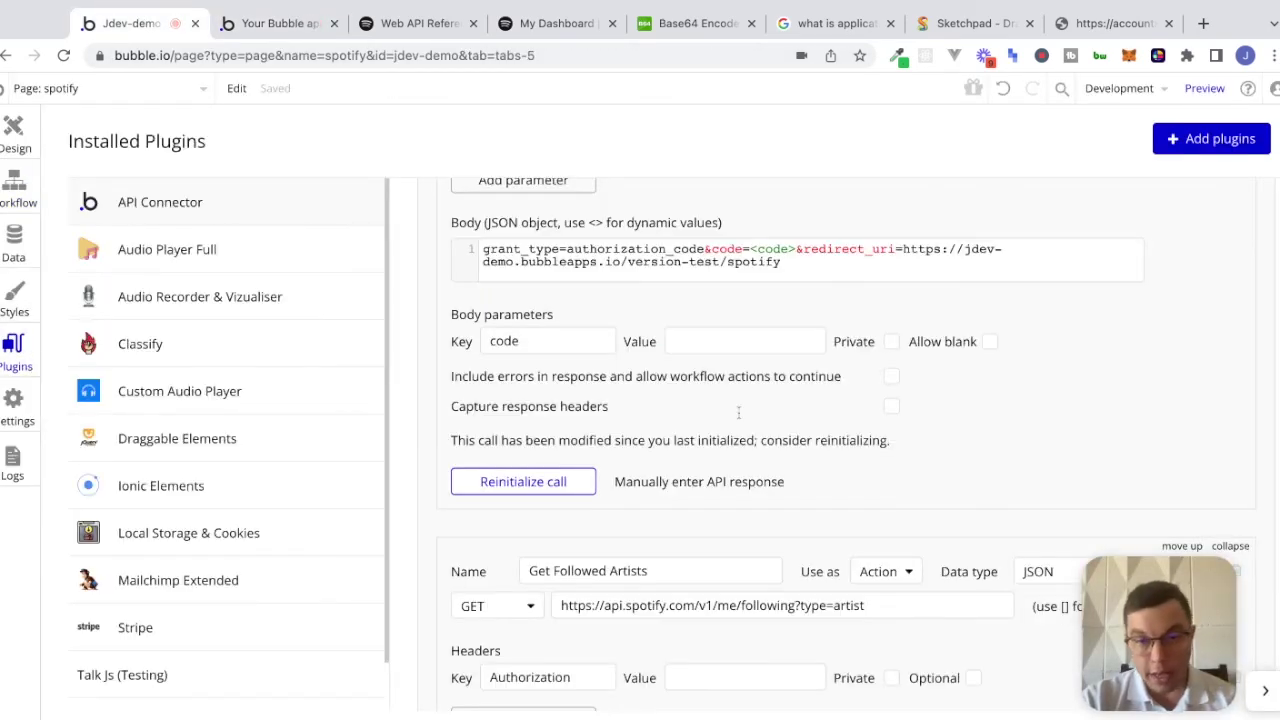
{"action": "scroll", "coordinate": [738, 412], "scroll_direction": "up", "scroll_amount": 3}
{"action": "scroll", "coordinate": [738, 412], "scroll_direction": "up", "scroll_amount": 5}
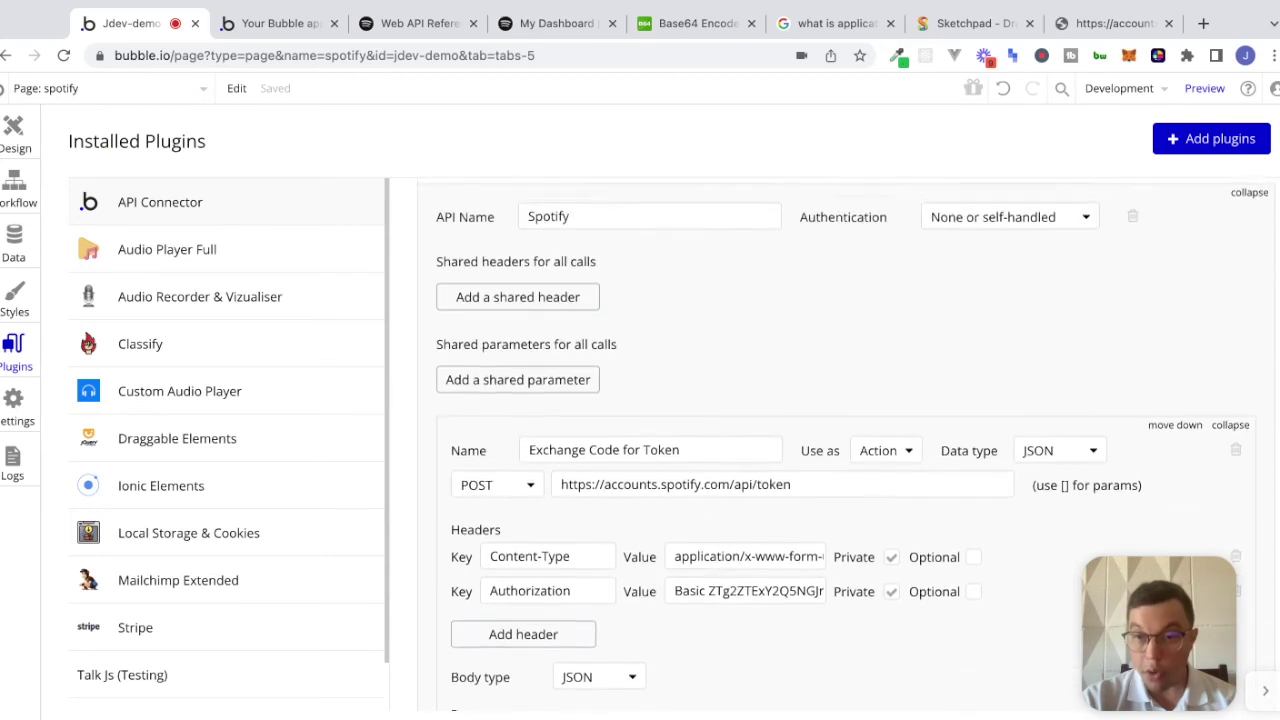
{"action": "left_click", "coordinate": [962, 378]}
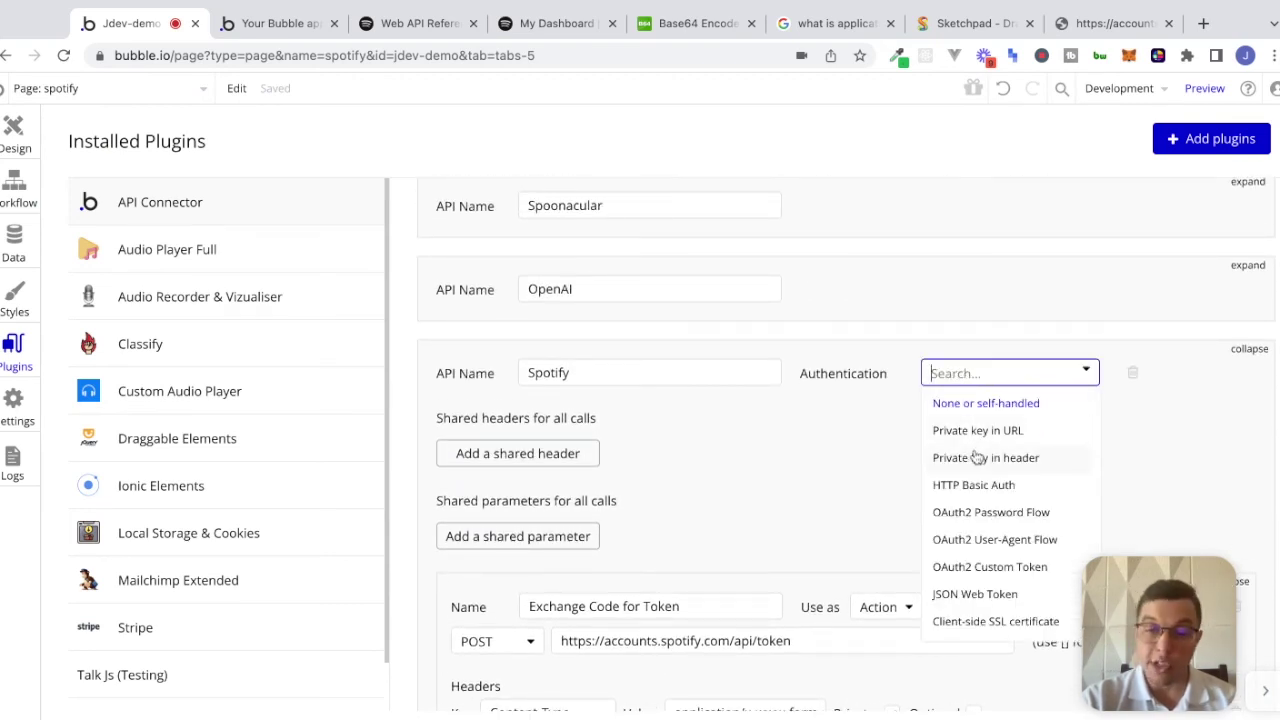
{"action": "left_click", "coordinate": [995, 540]}
Examine the OAuth2 User-Agent Flow settings of the Spotify API, including app ID, secret, scope, redirect URL and endpoints
{"action": "scroll", "coordinate": [852, 503], "scroll_direction": "down", "scroll_amount": 3}
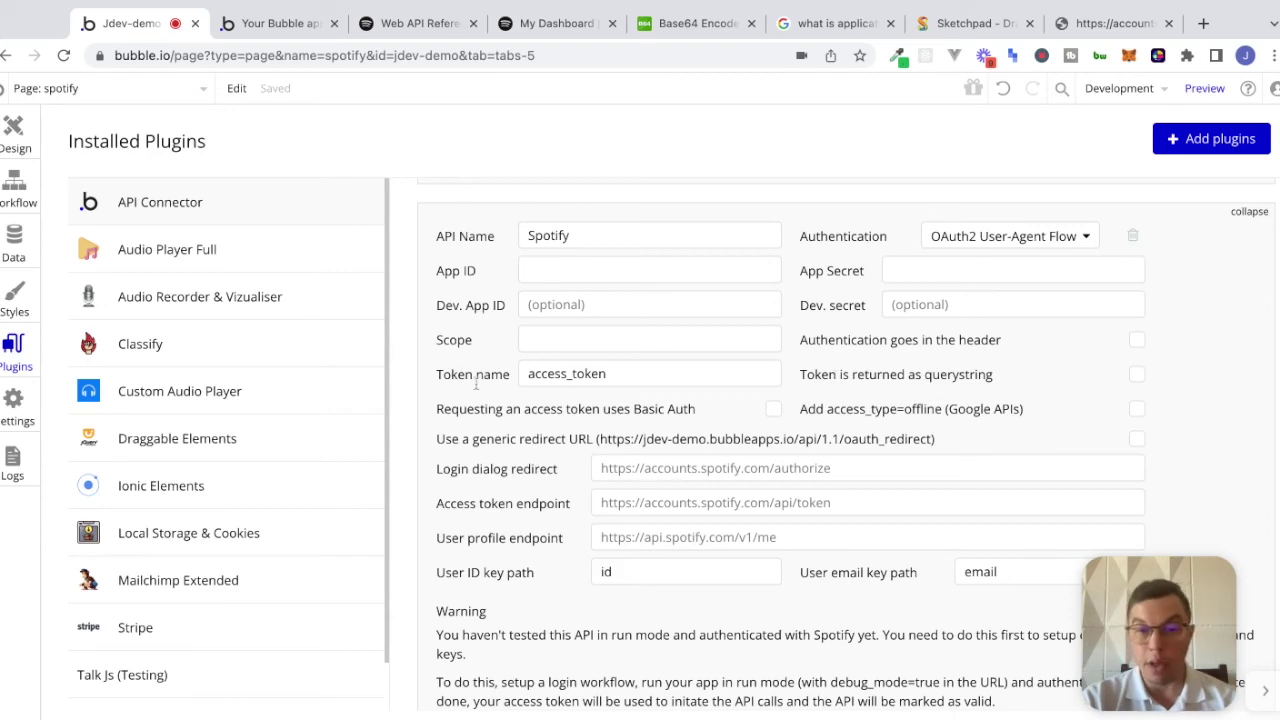
{"action": "scroll", "coordinate": [873, 395], "scroll_direction": "down", "scroll_amount": 1}
{"action": "scroll", "coordinate": [825, 296], "scroll_direction": "up", "scroll_amount": 1}
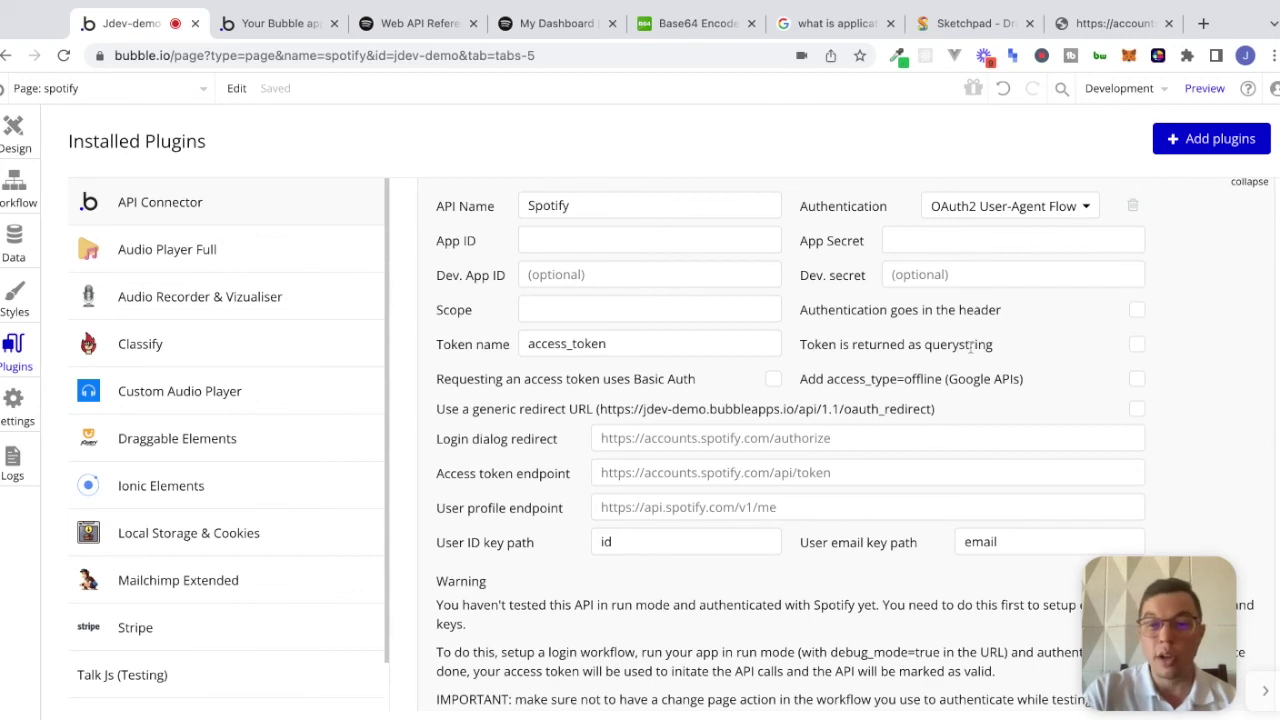
{"action": "scroll", "coordinate": [971, 346], "scroll_direction": "up", "scroll_amount": 1}
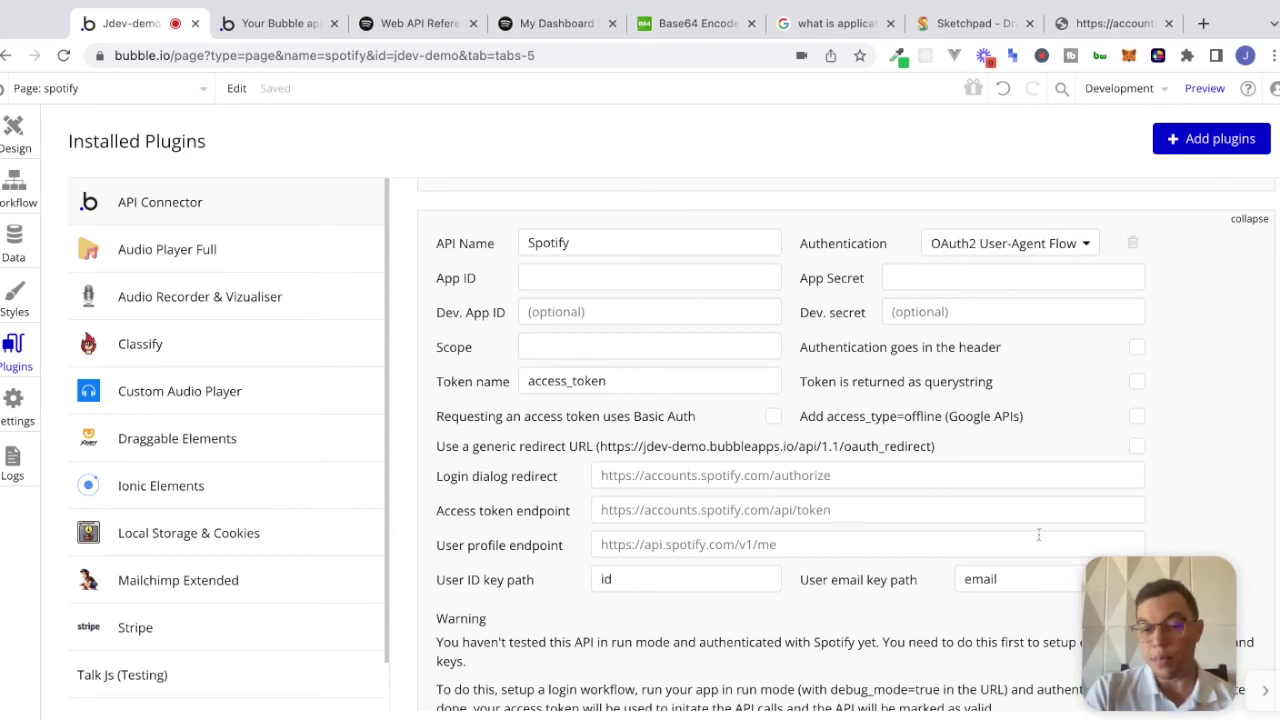
{"action": "scroll", "coordinate": [1038, 535], "scroll_direction": "down", "scroll_amount": 1}
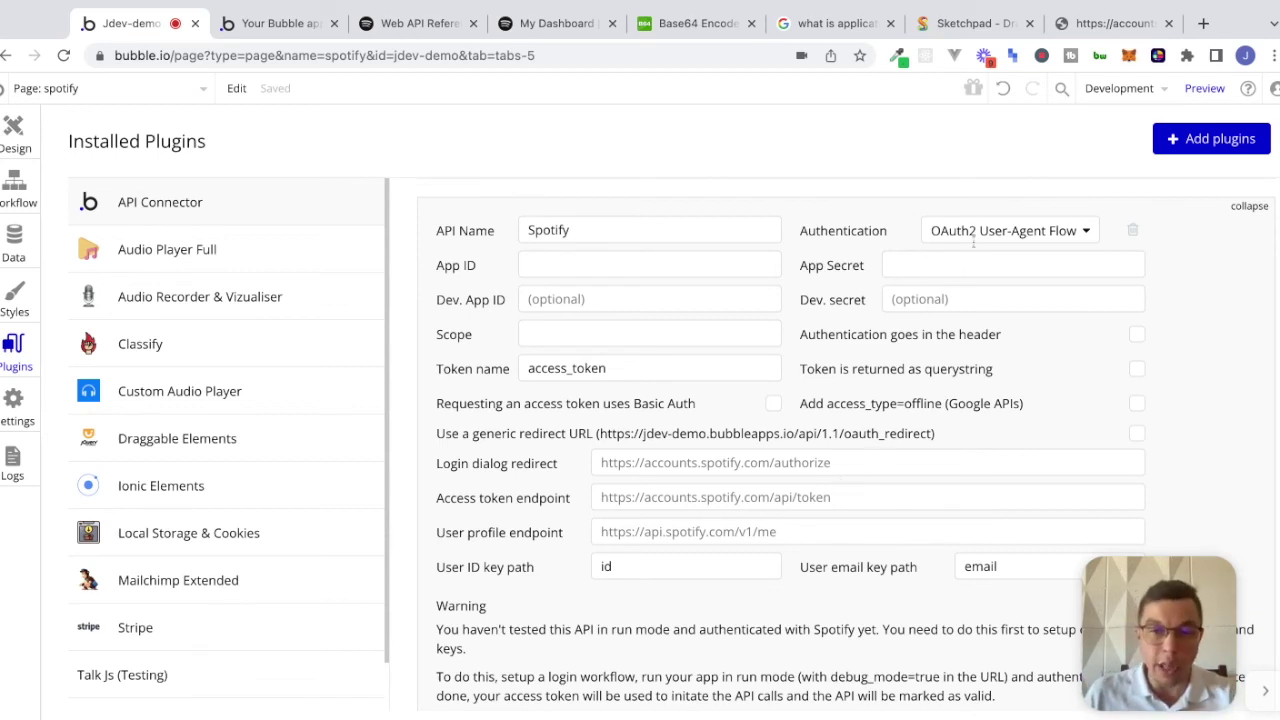
{"action": "mouse_move", "coordinate": [978, 240]}
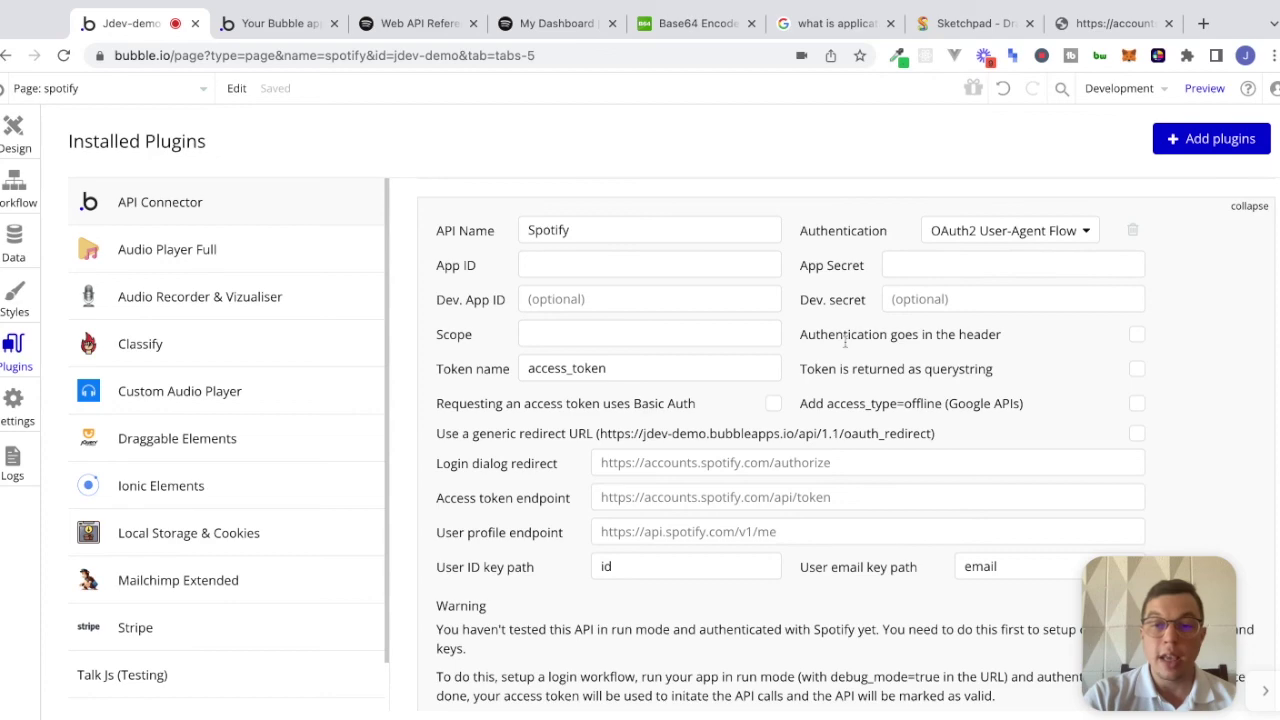
{"action": "scroll", "coordinate": [818, 395], "scroll_direction": "down", "scroll_amount": 1}
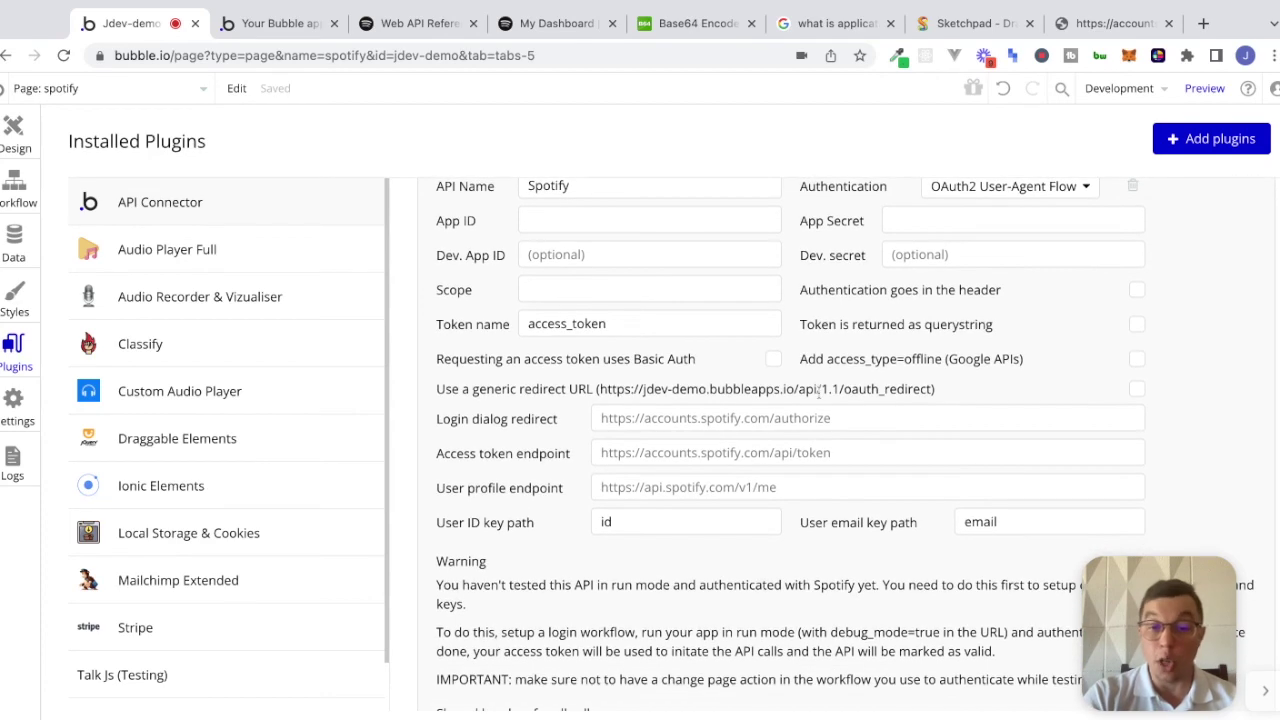
{"action": "scroll", "coordinate": [818, 395], "scroll_direction": "up", "scroll_amount": 1}
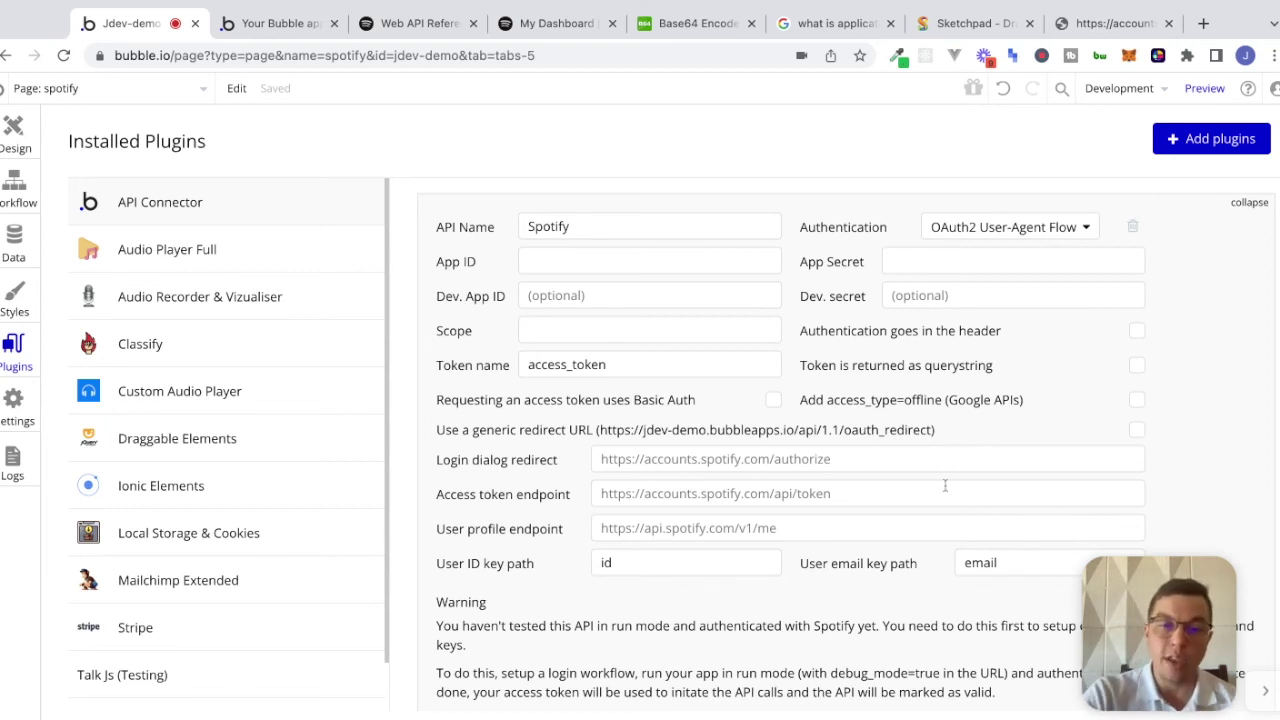
Draw a new button about 190 px wide and 81 px high on the spotify page, to the lower left of the artists list
{"action": "scroll", "coordinate": [572, 245], "scroll_direction": "up", "scroll_amount": 1}
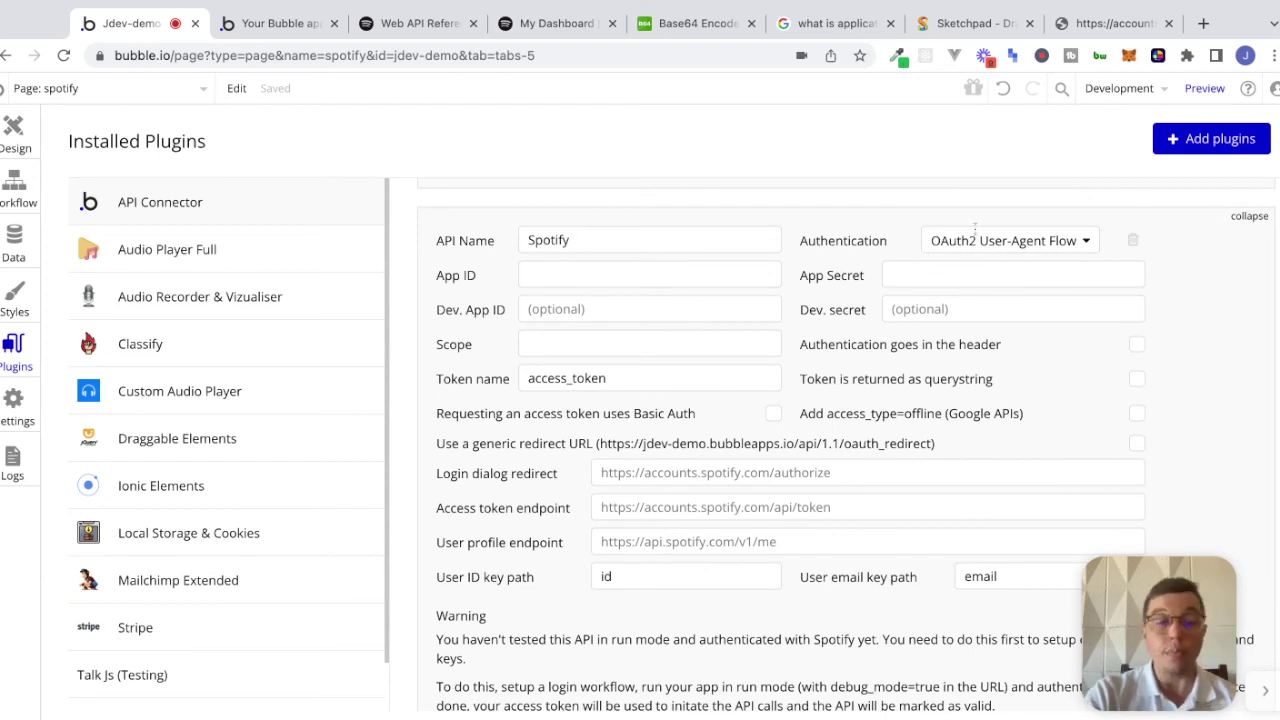
{"action": "left_click", "coordinate": [5, 143]}
{"action": "left_click", "coordinate": [87, 239]}
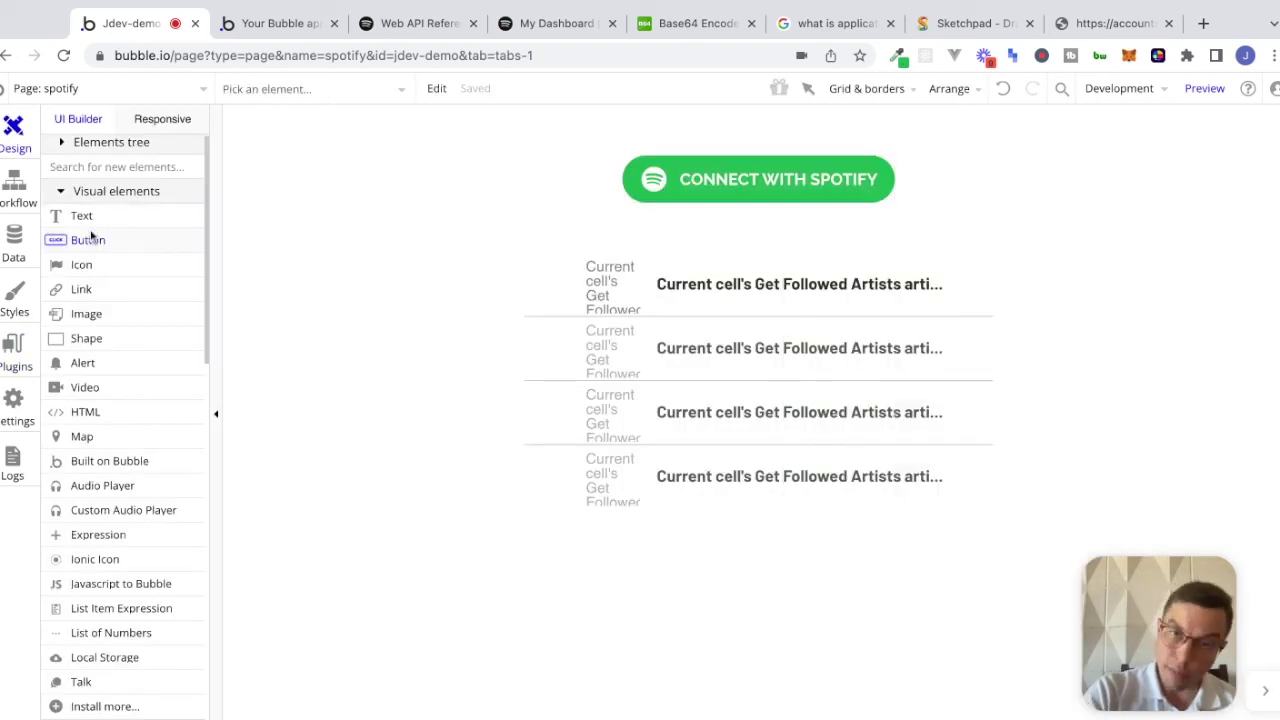
{"action": "left_click_drag", "start_coordinate": [335, 511], "coordinate": [508, 584]}
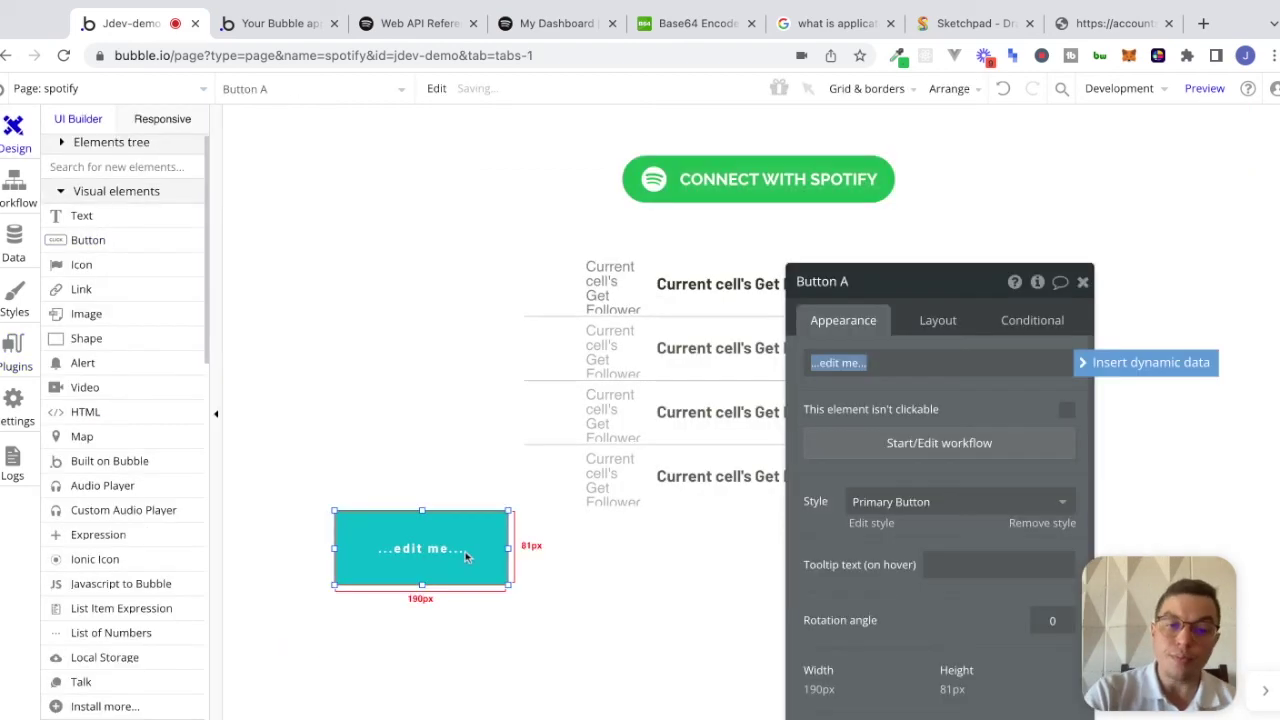
Create a click workflow for the new button with a Signup/login with a social network action, and view its available OAuth providers
{"action": "left_click", "coordinate": [940, 443]}
{"action": "left_click", "coordinate": [171, 328]}
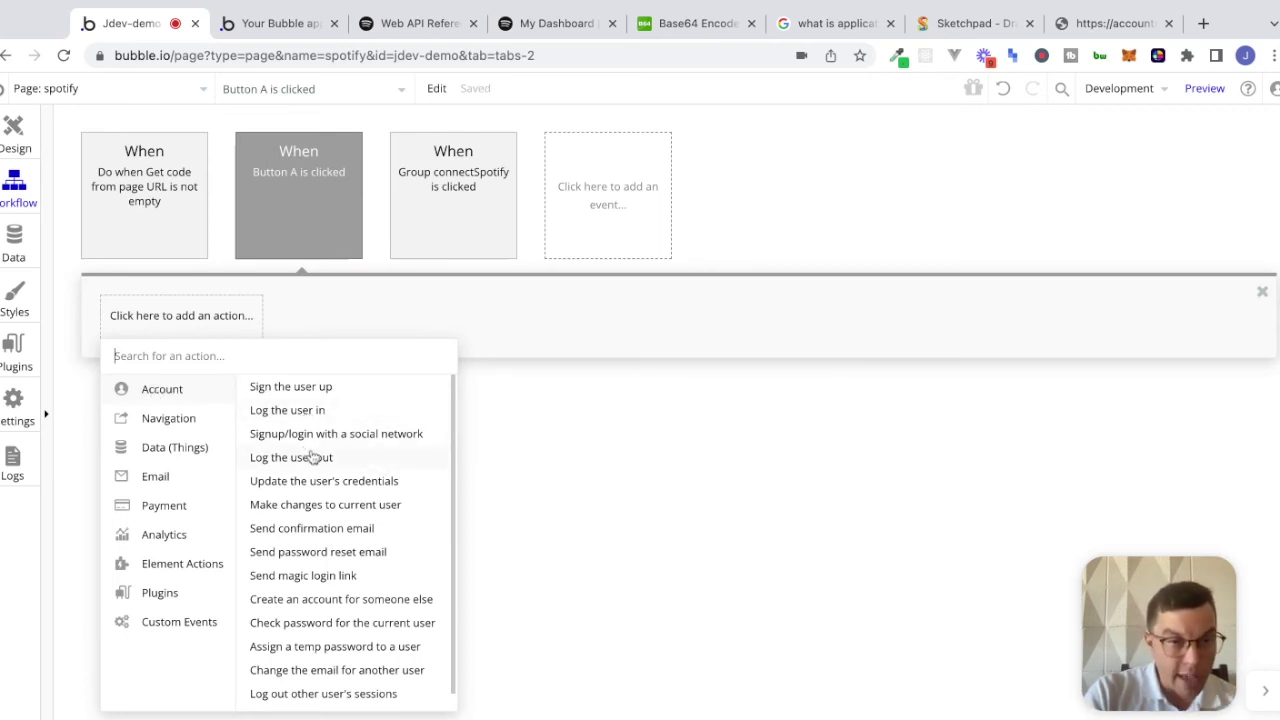
{"action": "mouse_move", "coordinate": [339, 538]}
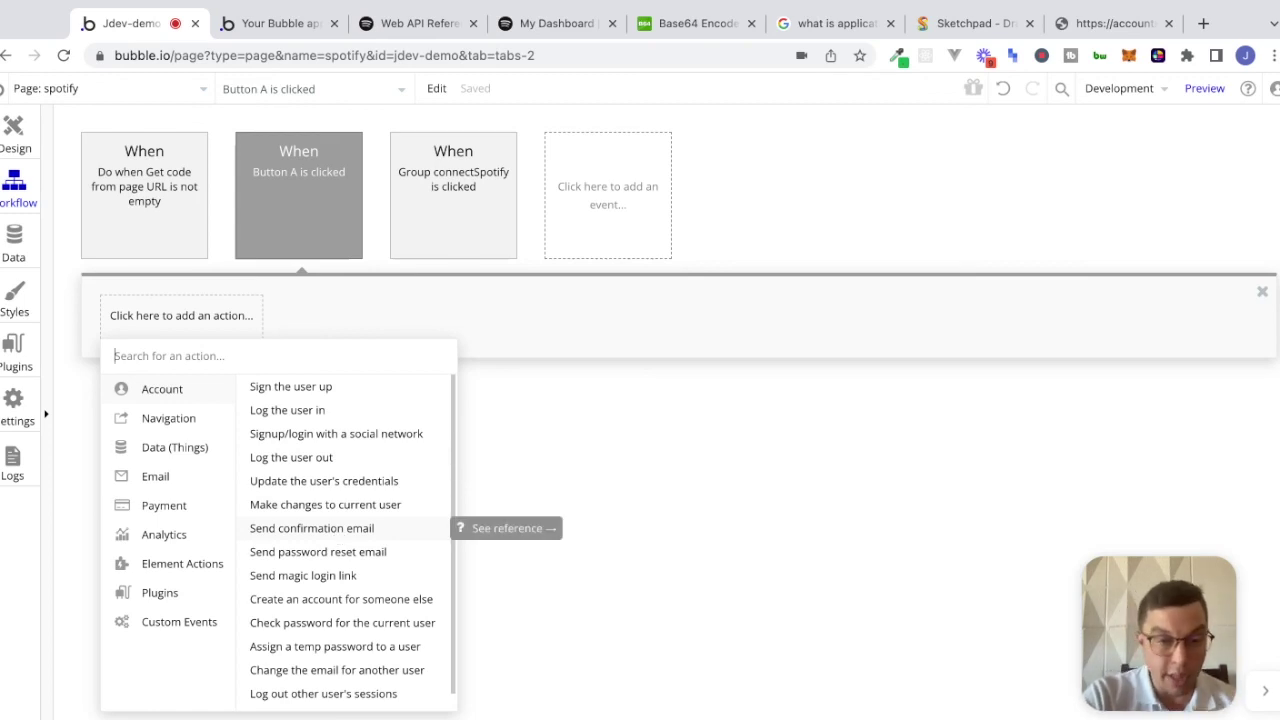
{"action": "left_click", "coordinate": [362, 436]}
{"action": "left_click", "coordinate": [980, 330]}
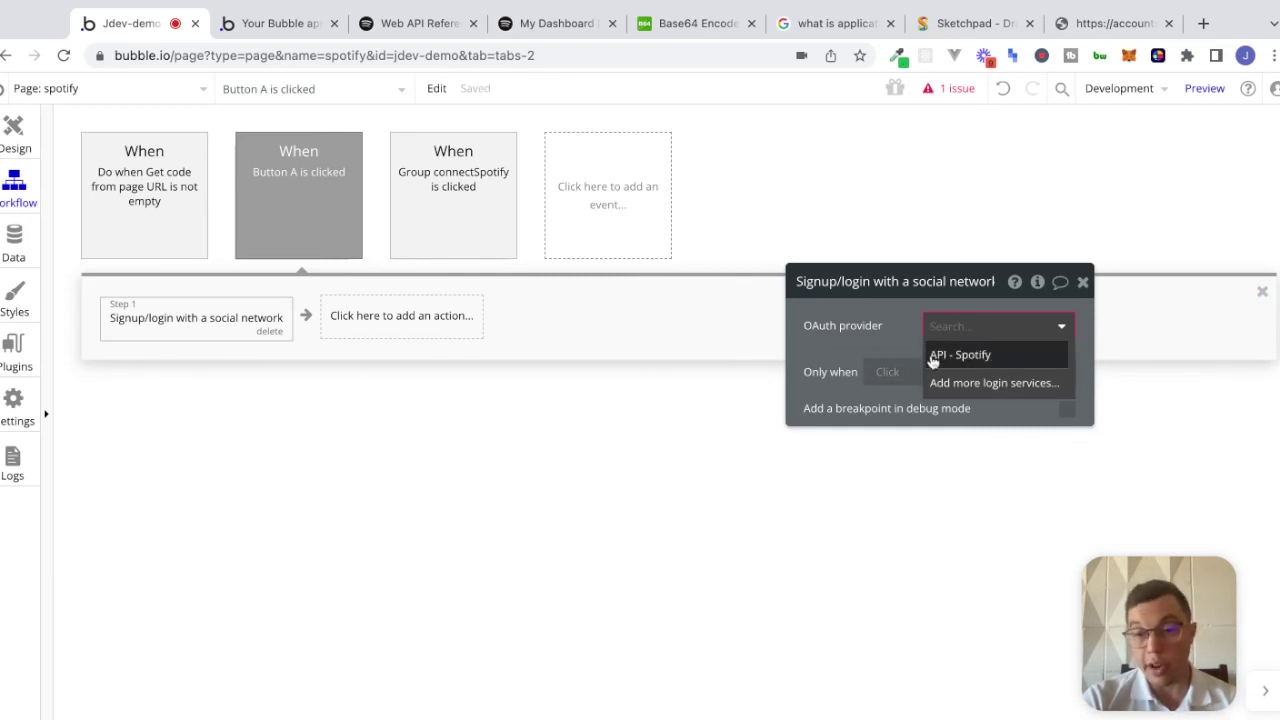
{"action": "left_click", "coordinate": [857, 346]}
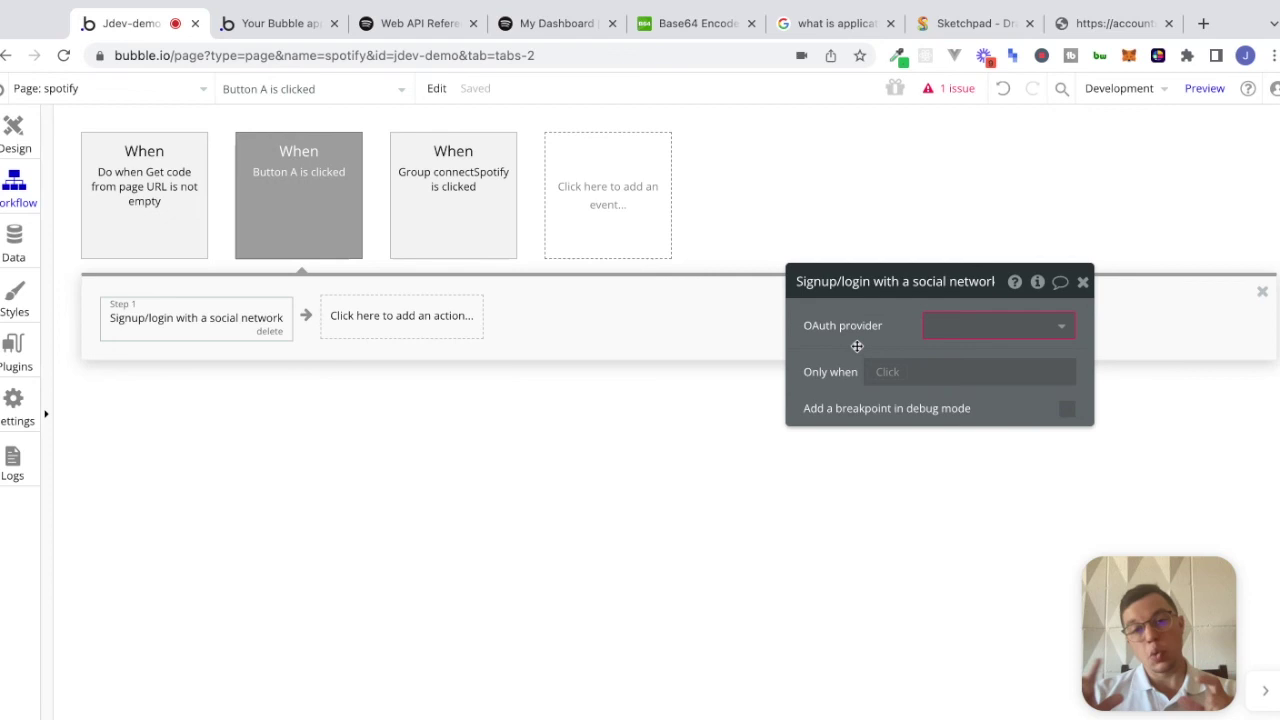